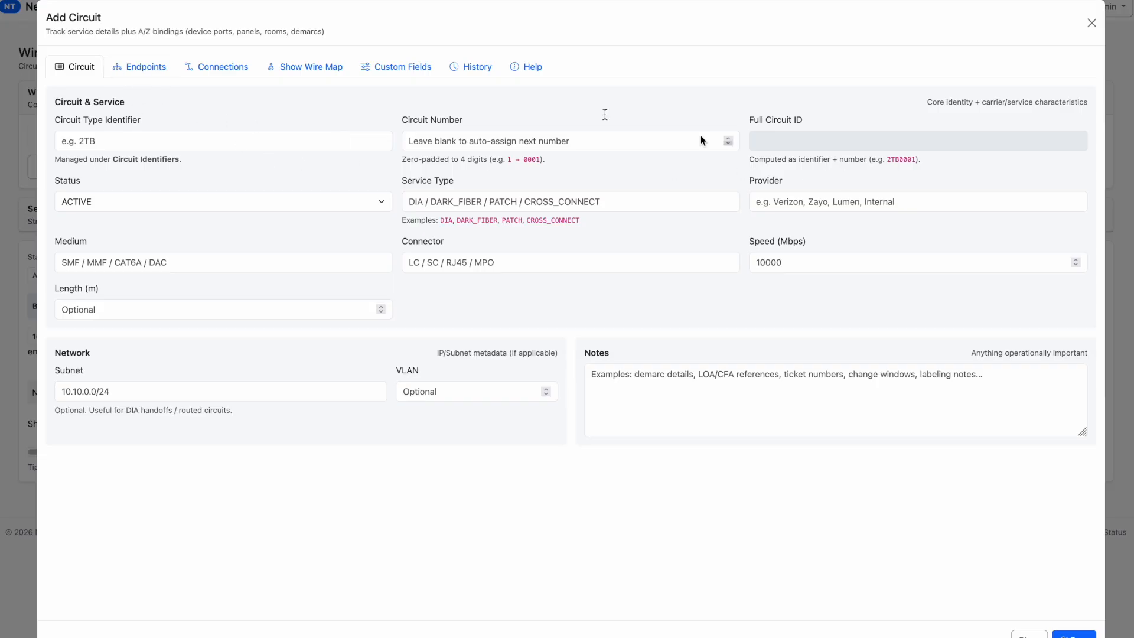
# View the endpoint settings for a new circuit and close the circuit form without saving
pyautogui.click(149, 78)
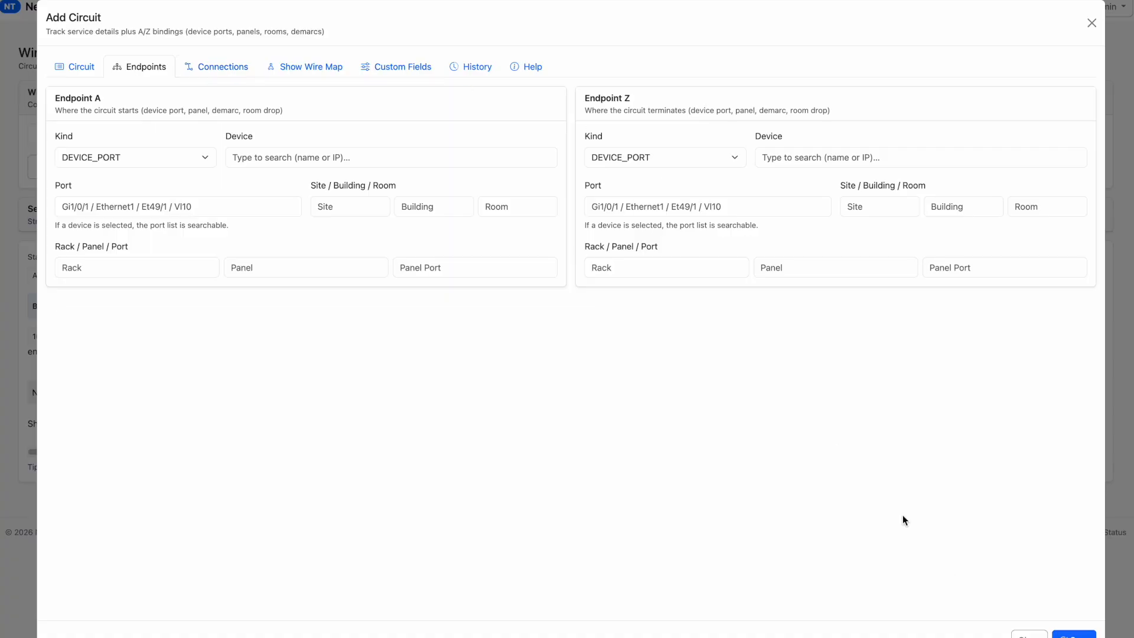
pyautogui.click(1029, 634)
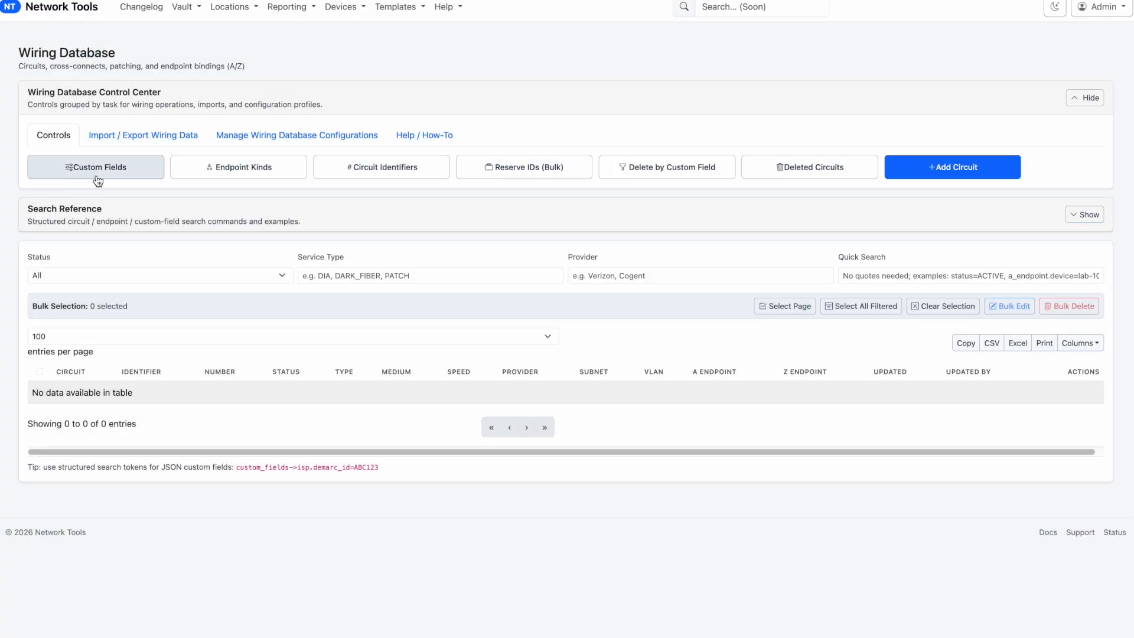
# Start a new custom field with the key isp.demarc_id and the label "ISP Lumen"
pyautogui.click(96, 172)
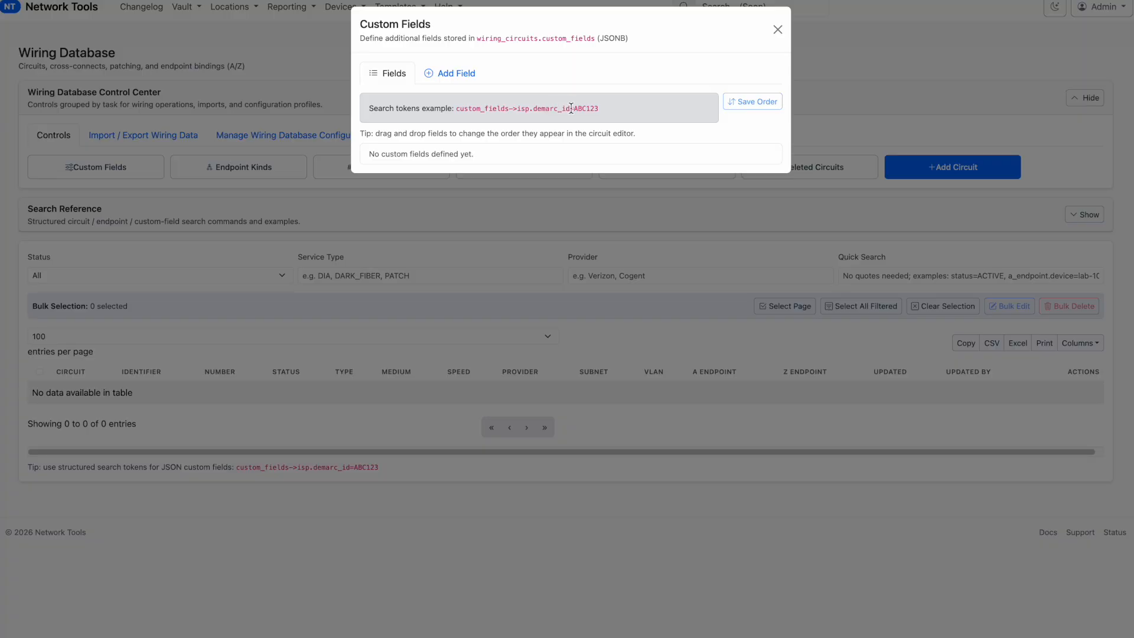
pyautogui.moveTo(571, 108); pyautogui.dragTo(528, 113)
pyautogui.click(450, 75)
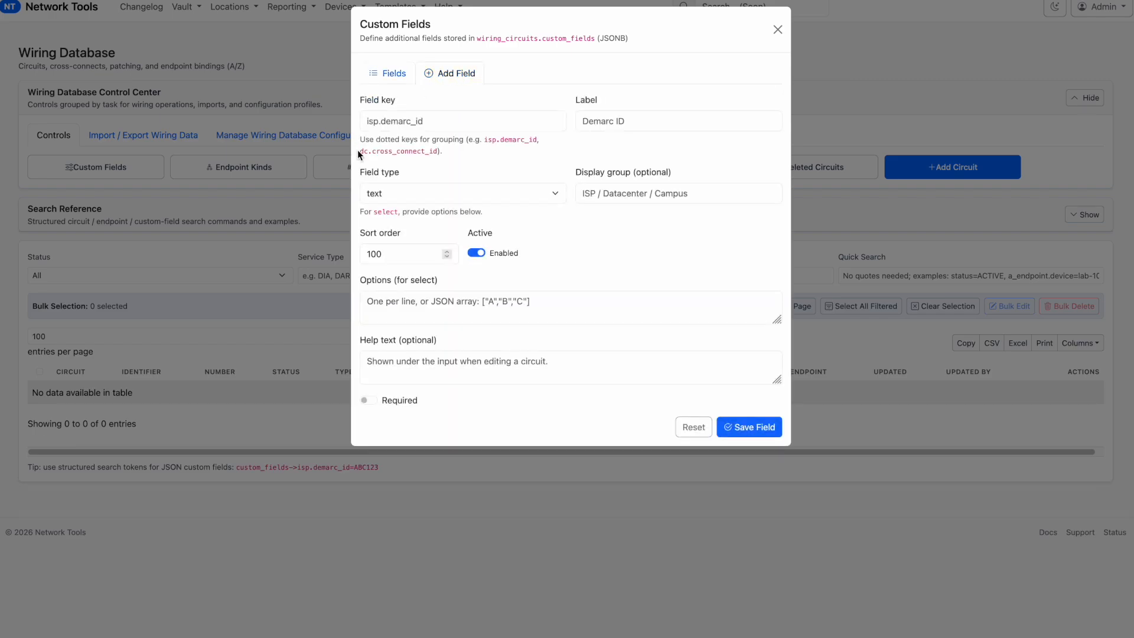
pyautogui.click(408, 129)
pyautogui.click(633, 121)
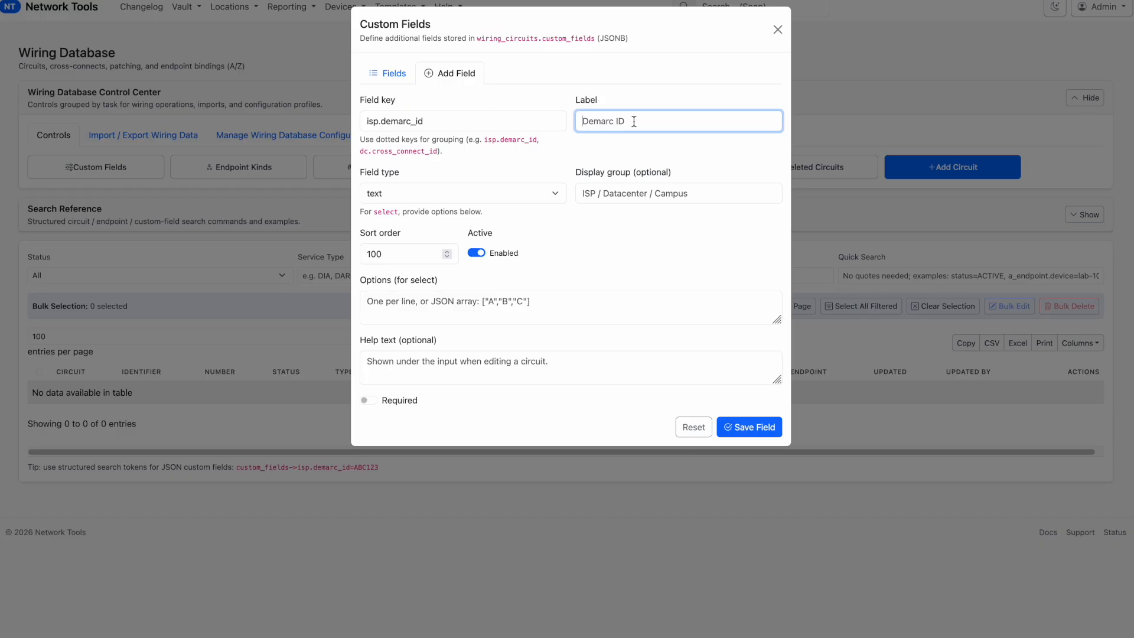
pyautogui.write('LU')
pyautogui.press('BackSpace')
pyautogui.write('umen')
pyautogui.press('Home')
pyautogui.write('ISP')
# Change the ISP Lumen field's key to isp_lumen.demarc_id
pyautogui.click(378, 121)
pyautogui.write('_lum')
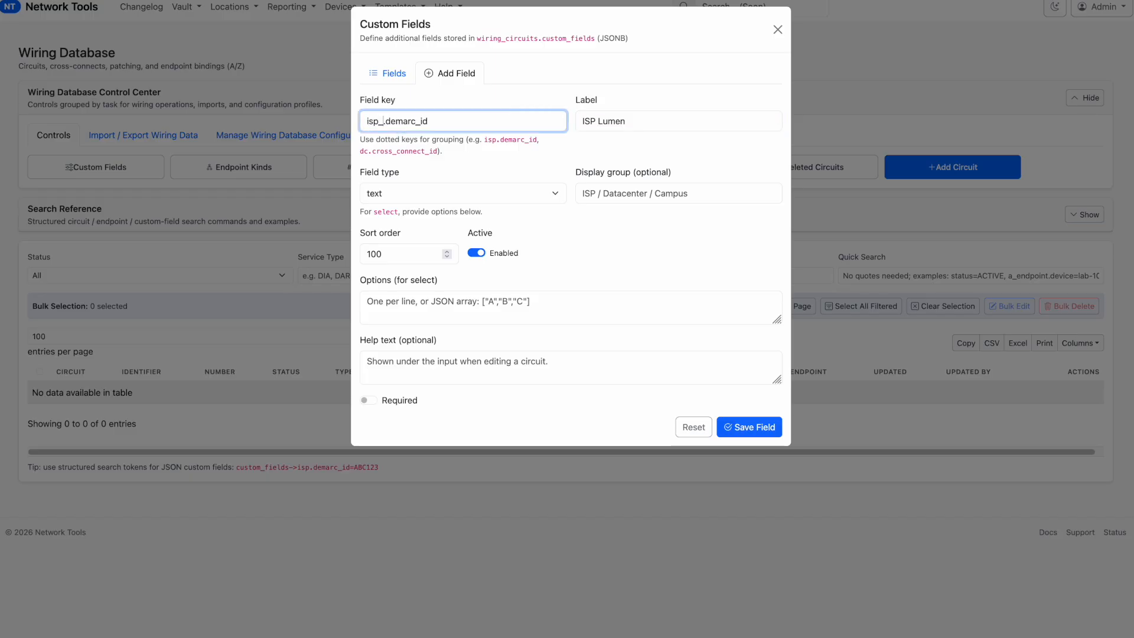
pyautogui.write('en')
pyautogui.click(401, 192)
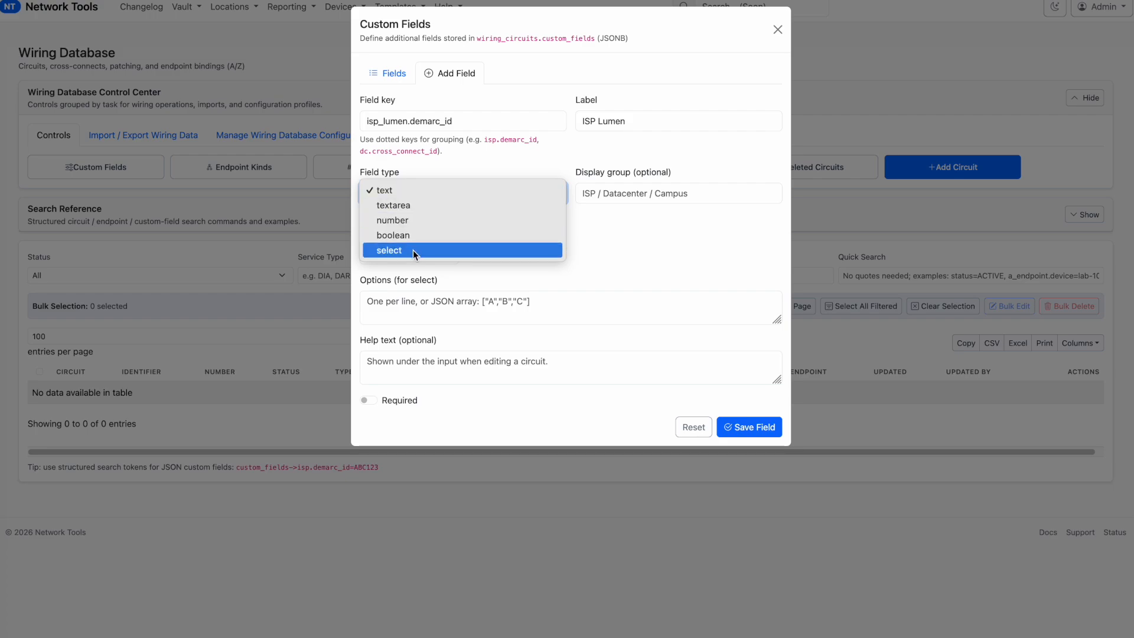
pyautogui.click(629, 234)
pyautogui.click(534, 298)
pyautogui.write('open')
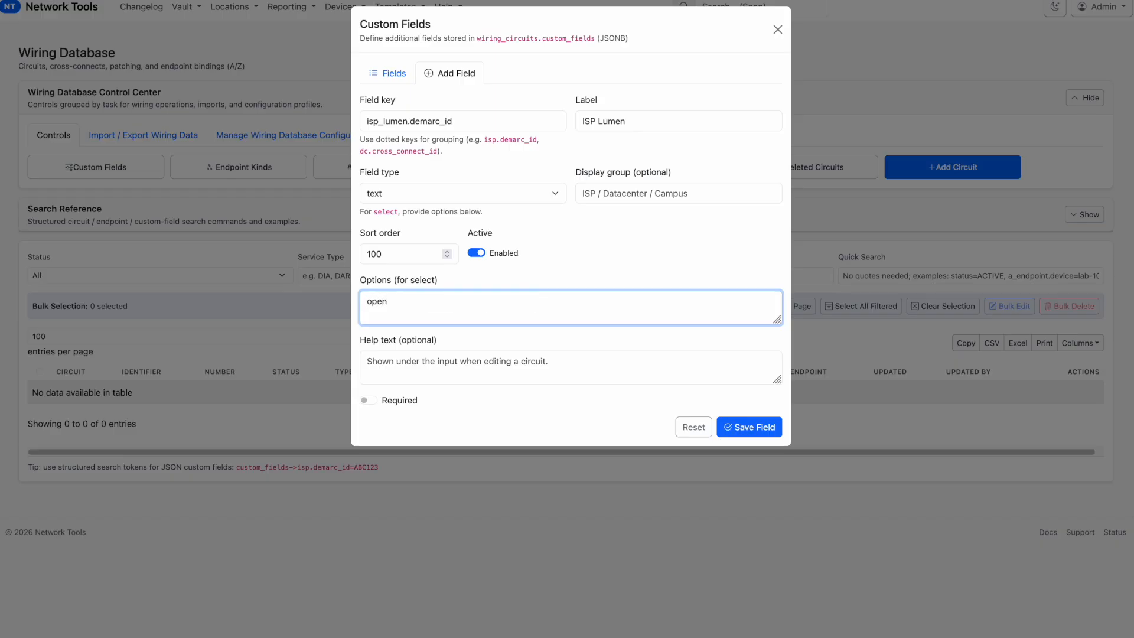
pyautogui.press('BackSpace')
pyautogui.press('BackSpace')
pyautogui.write('tion1')
pyautogui.press('Return')
pyautogui.write('option2')
pyautogui.hotkey('ctrl', 'a')
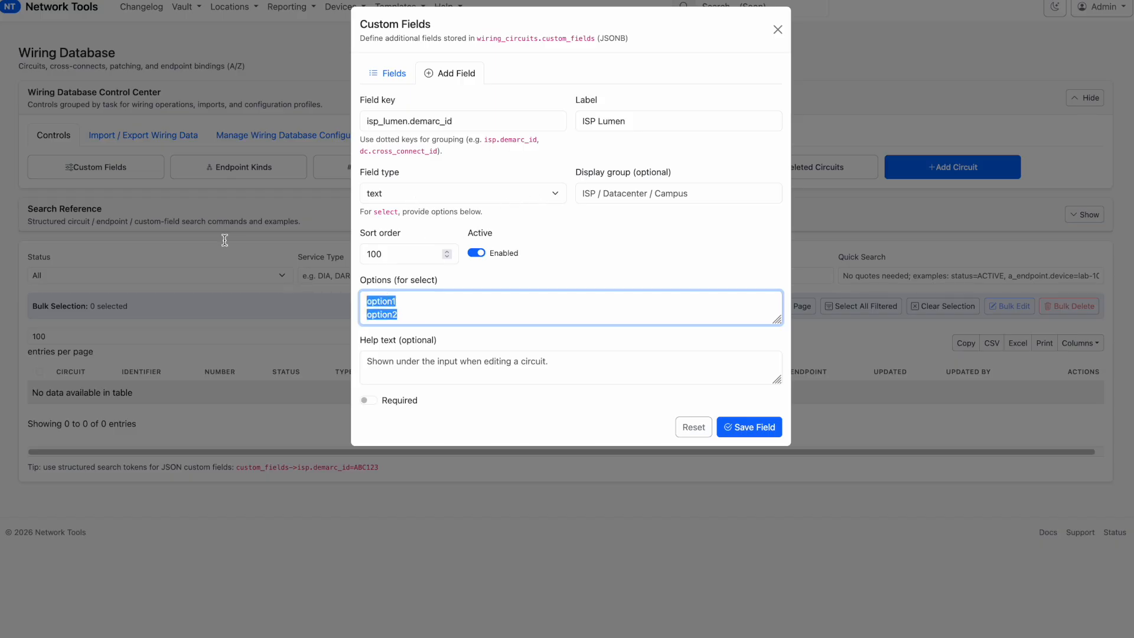
pyautogui.press('BackSpace')
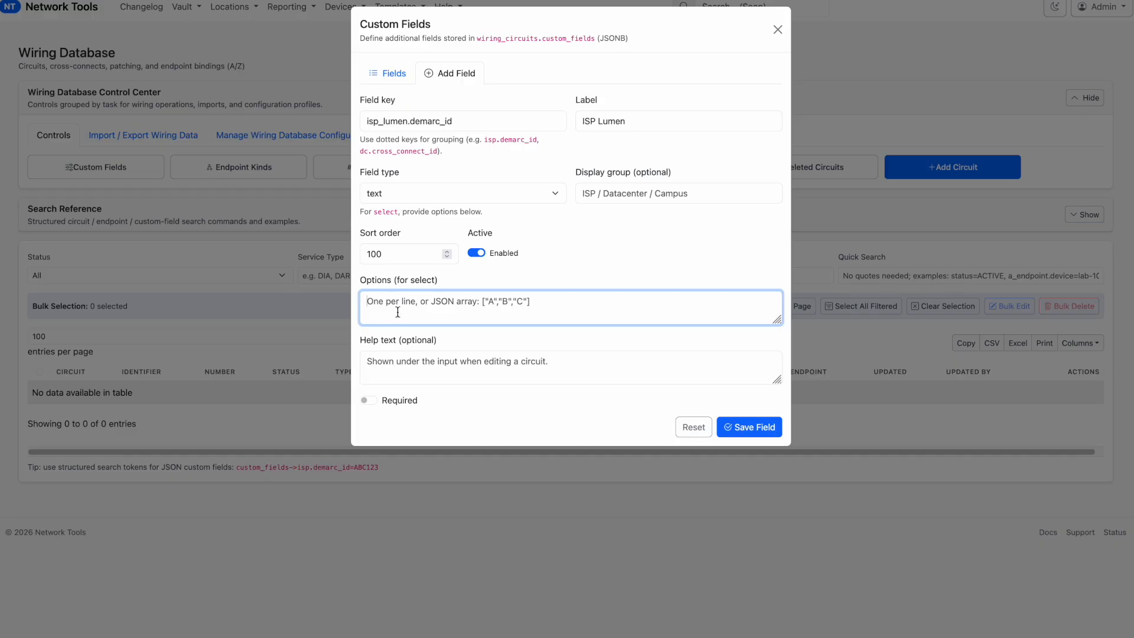
# Set the help text to "Lumens Demarc ID - Where it's plugged into on their patch panel in XX Rack YY Row" and save the field
pyautogui.click(429, 364)
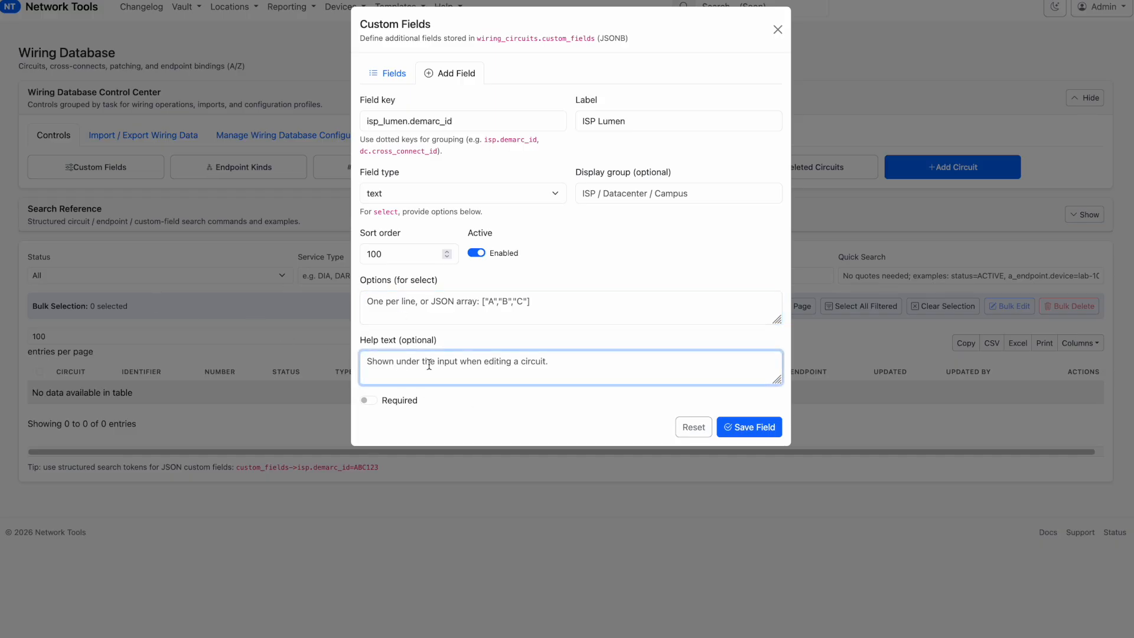
pyautogui.write('Lume')
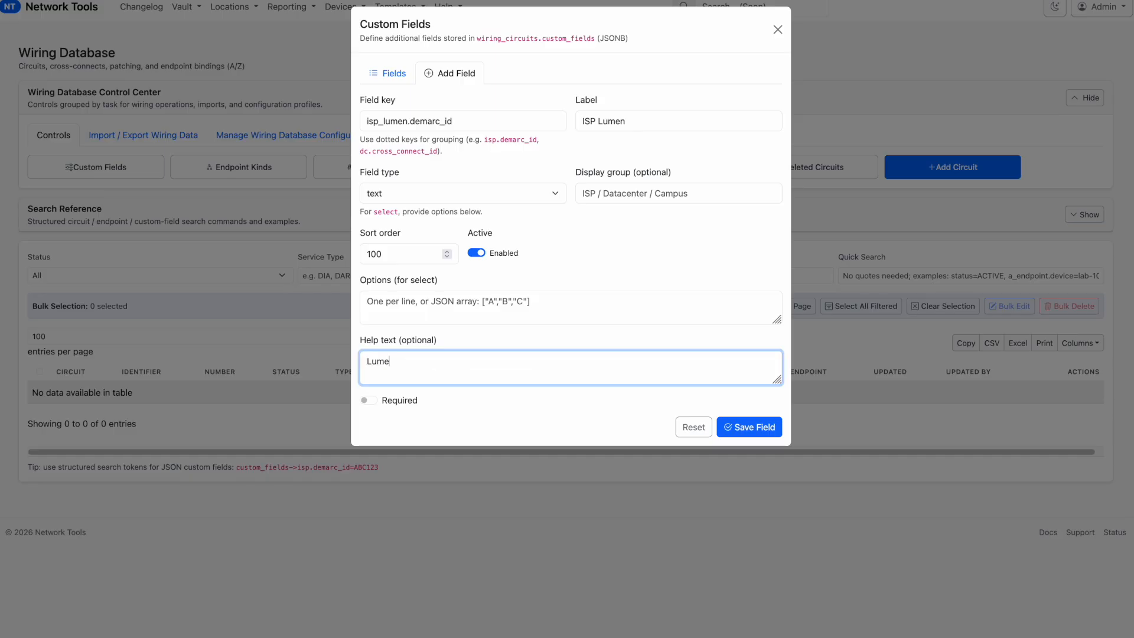
pyautogui.write("ns Demarc ID - Where it's plugged into ")
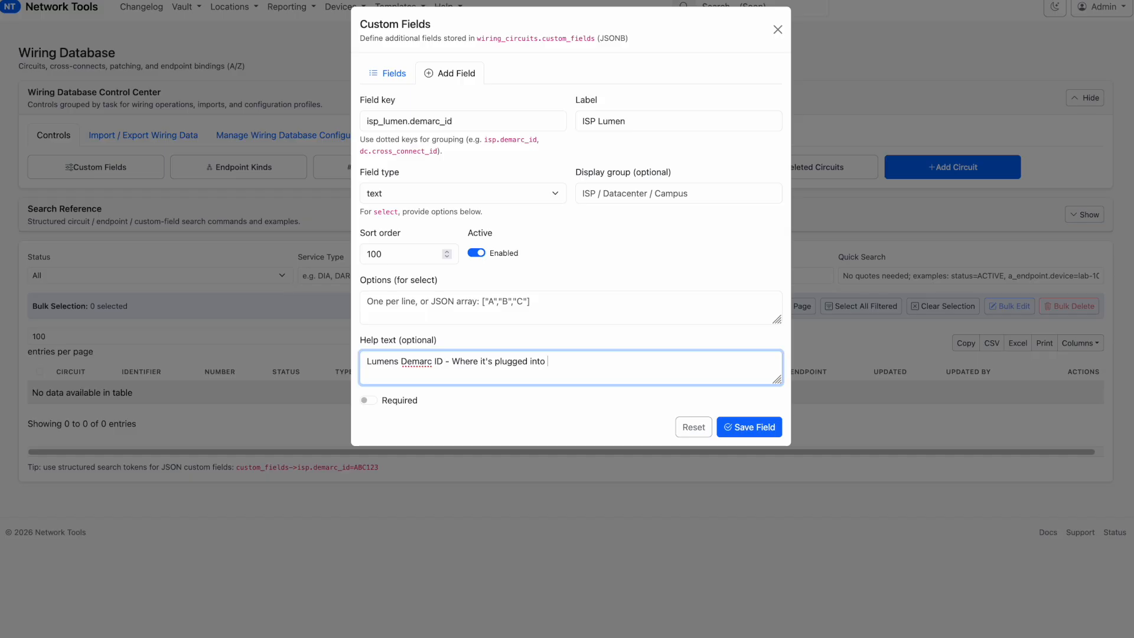
pyautogui.write('on their patch panel in XX Rack')
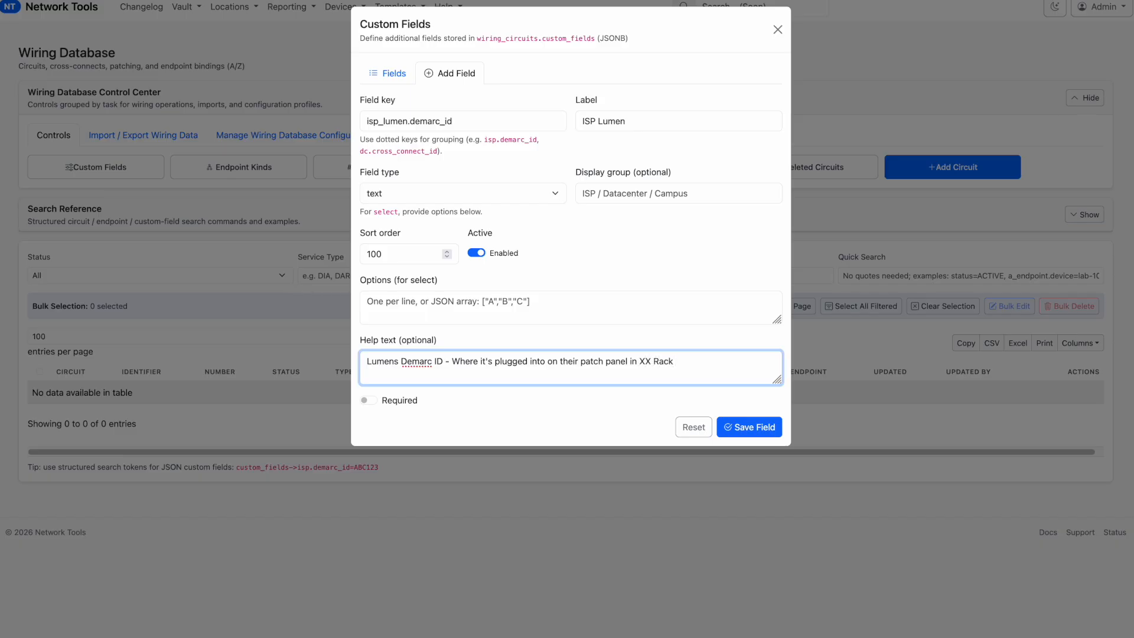
pyautogui.write(' YY Row')
pyautogui.click(731, 433)
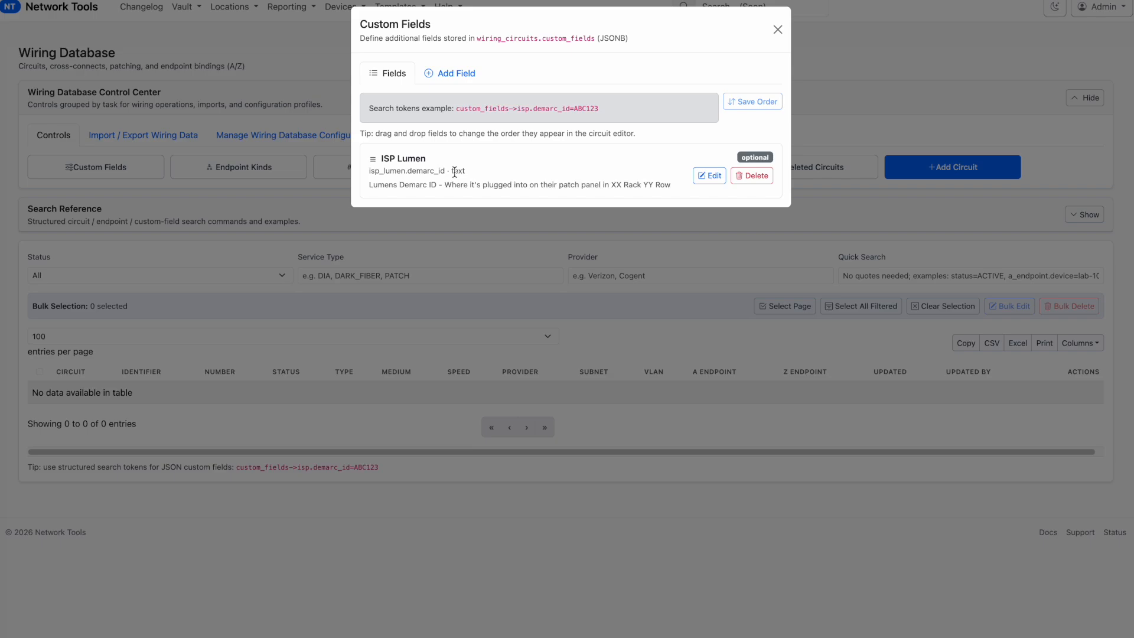
# Start another custom field from a blank form with the key fiber.trunk_id and the label "Fiber Trunk ID"
pyautogui.click(478, 76)
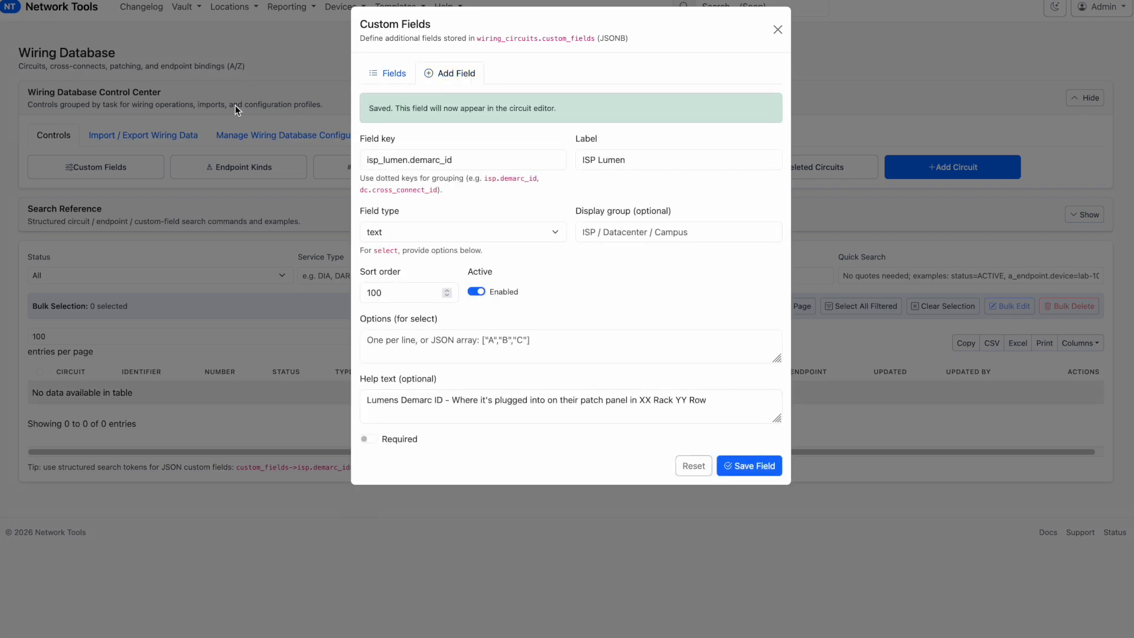
pyautogui.click(428, 160)
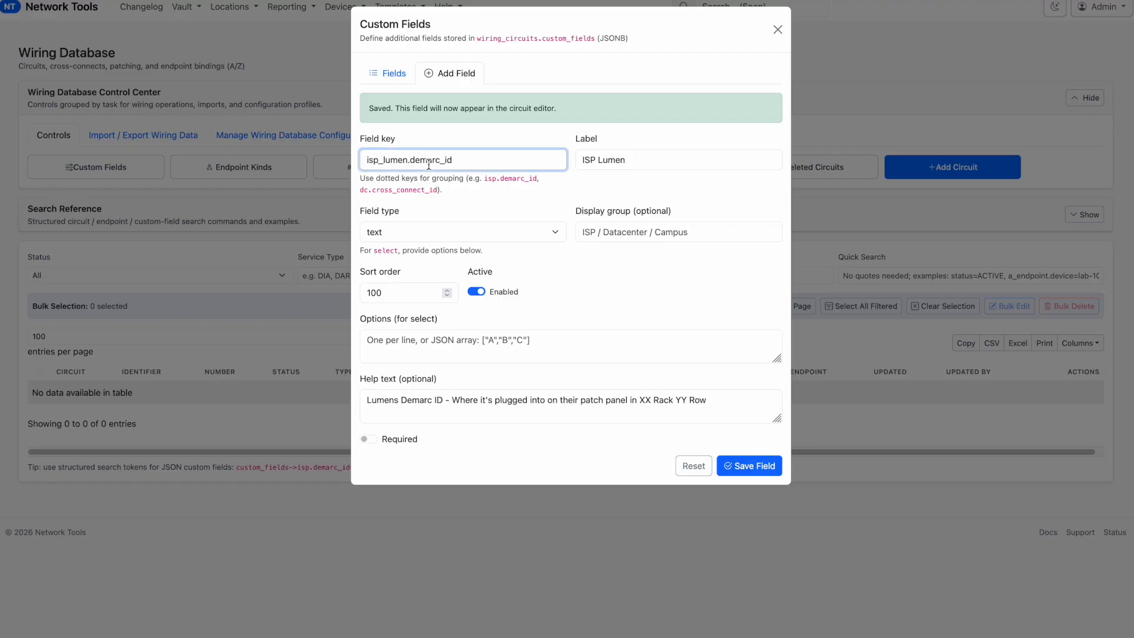
pyautogui.click(693, 466)
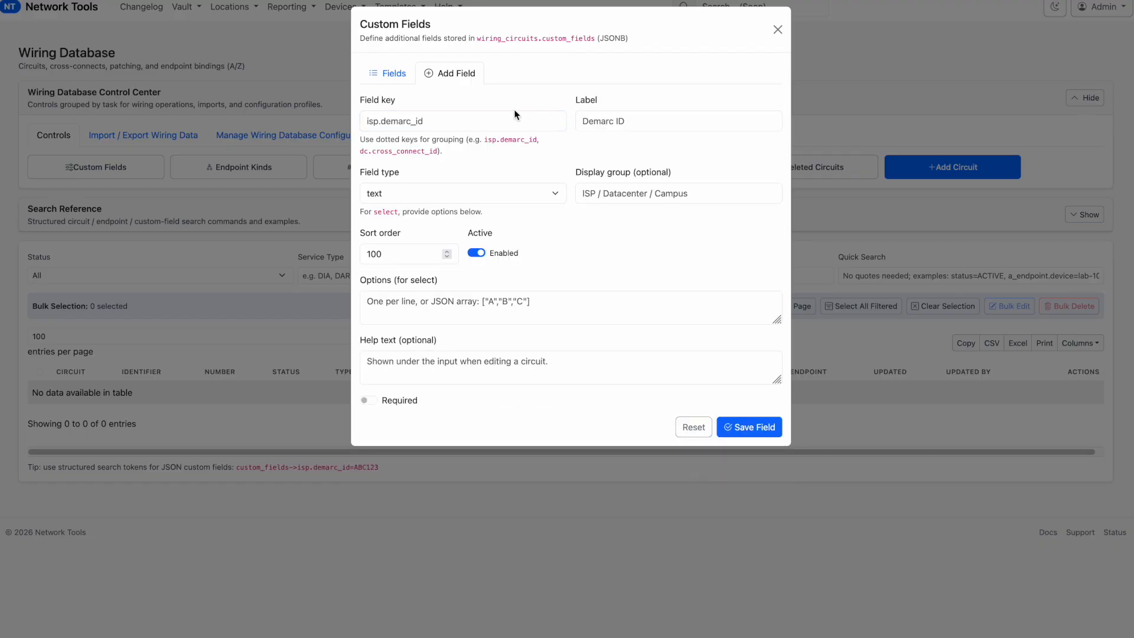
pyautogui.click(466, 121)
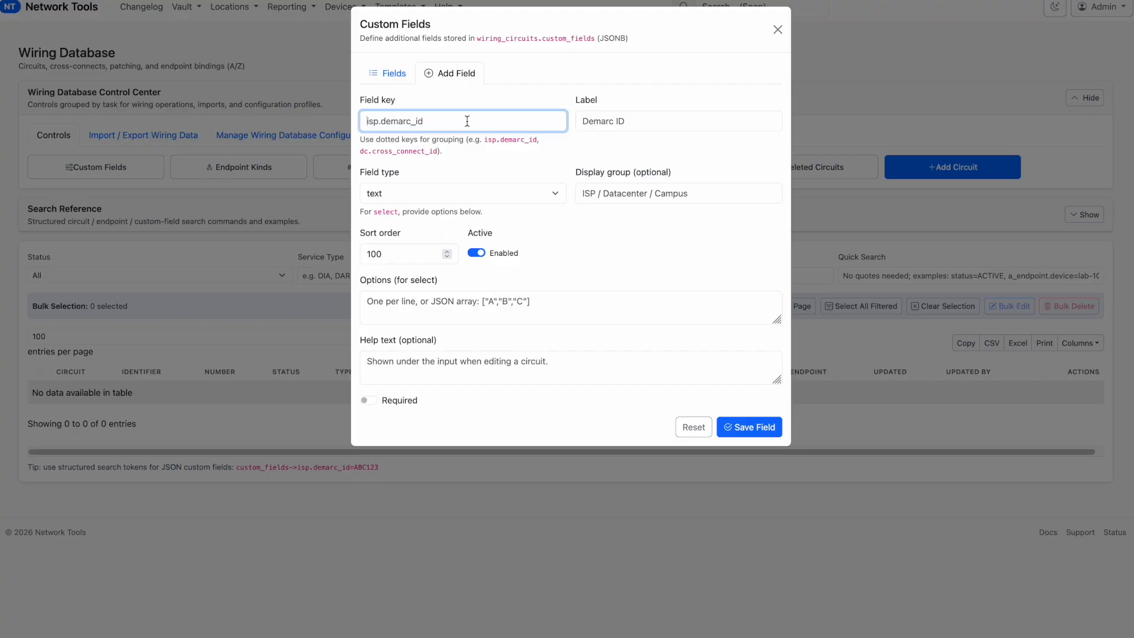
pyautogui.write('fiber.trunk_id')
pyautogui.click(582, 122)
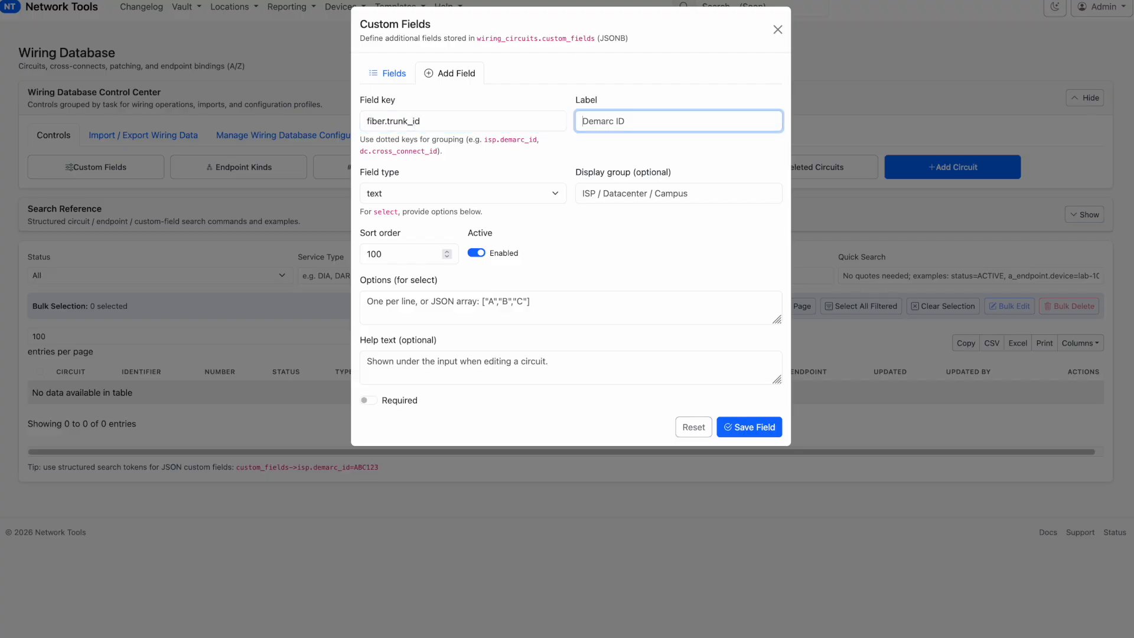
pyautogui.write('Fiber Trunk ID')
# Assign the Fiber Trunk ID field to the display group "Datacenter" and save the field
pyautogui.click(660, 195)
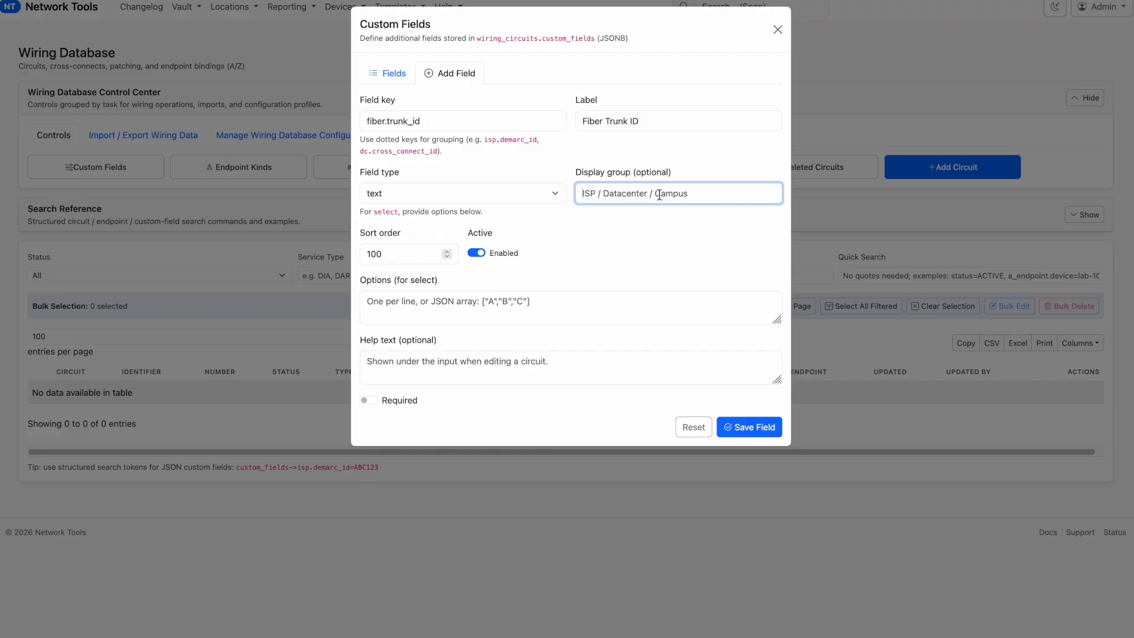
pyautogui.write('Fa')
pyautogui.press('BackSpace')
pyautogui.press('BackSpace')
pyautogui.write('Datacenter')
pyautogui.click(746, 433)
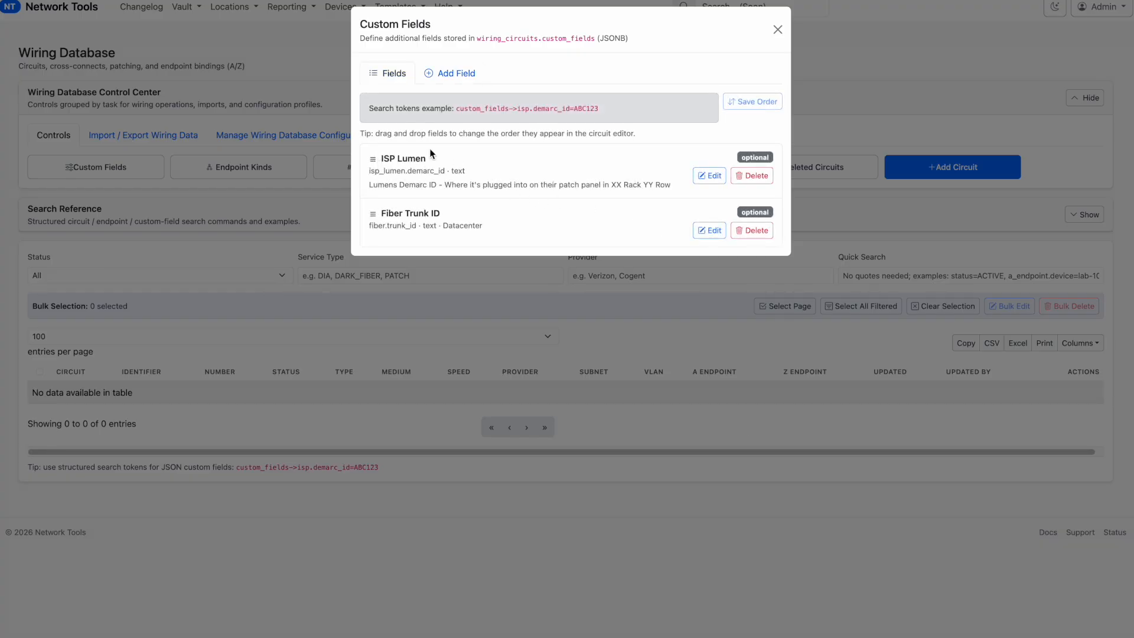
# Set the ISP Lumen field's display group to "ISP", save it and close the custom field definitions
pyautogui.click(715, 176)
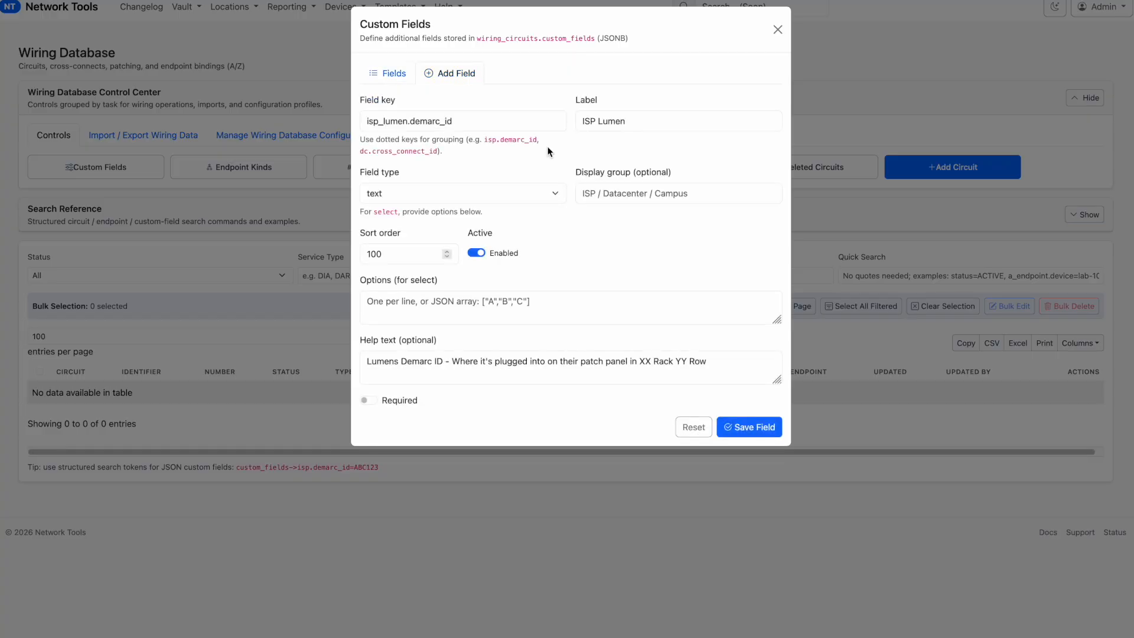
pyautogui.click(623, 188)
pyautogui.write('ISP')
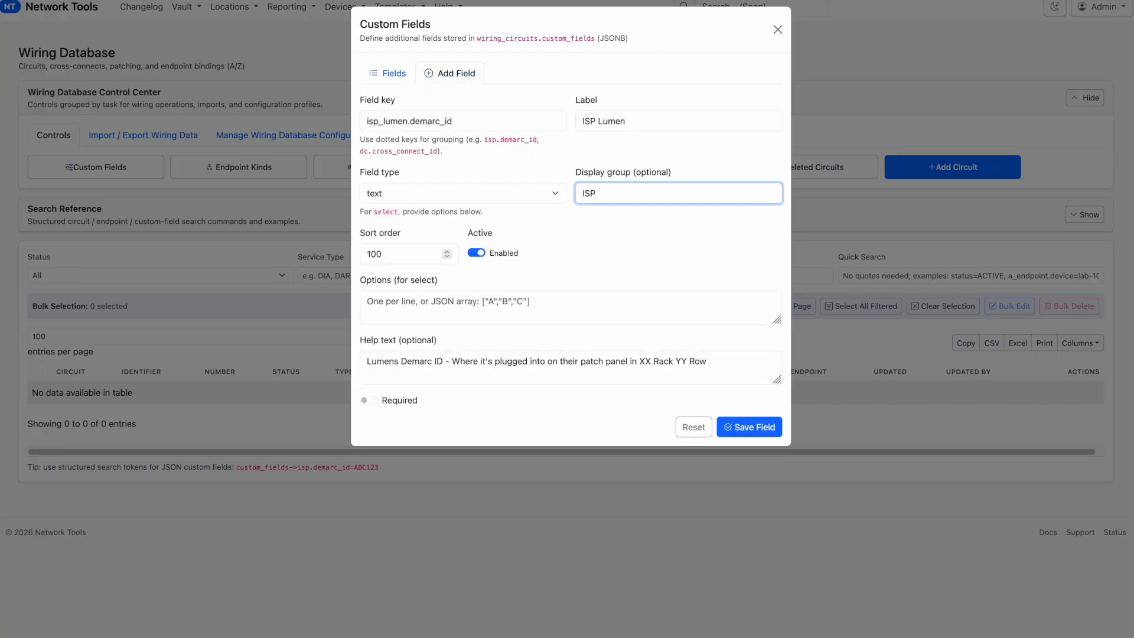
pyautogui.click(734, 432)
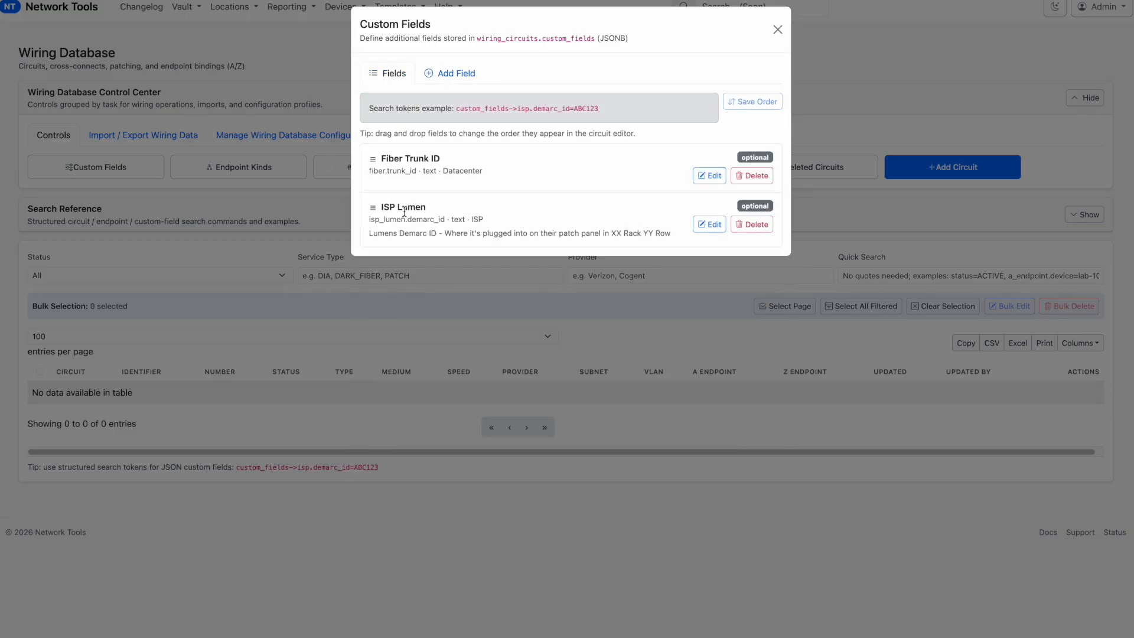
pyautogui.moveTo(373, 208)
pyautogui.mouseDown()
pyautogui.moveTo(374, 158)
pyautogui.moveTo(373, 210)
pyautogui.mouseUp()
pyautogui.click(775, 28)
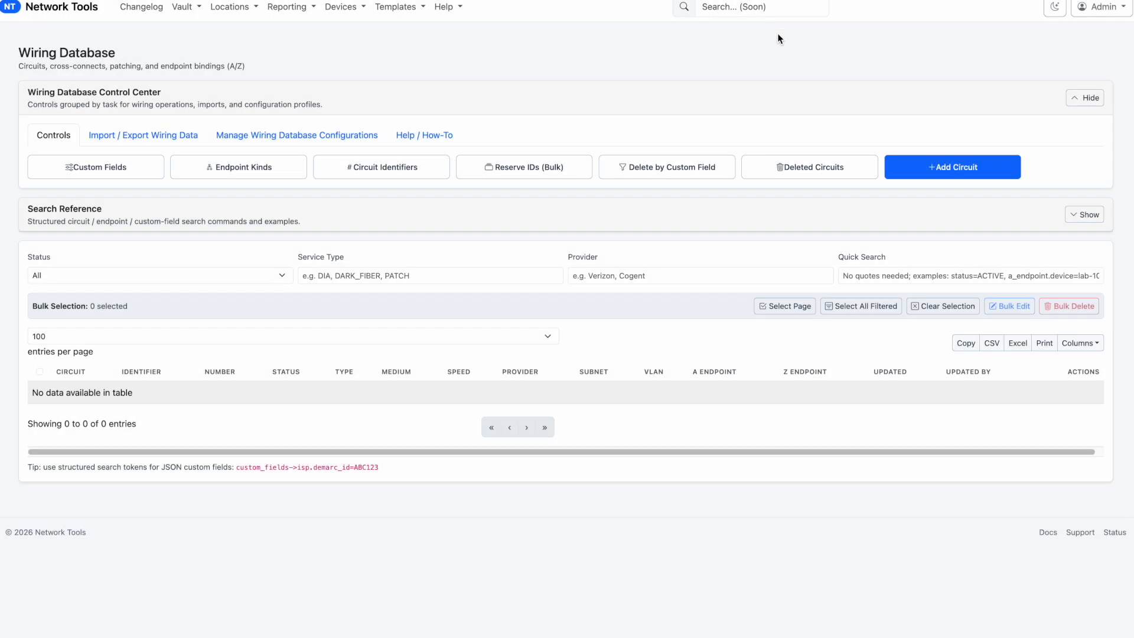
# Check the custom fields and their display groups in the new circuit form, and close it without saving
pyautogui.click(966, 173)
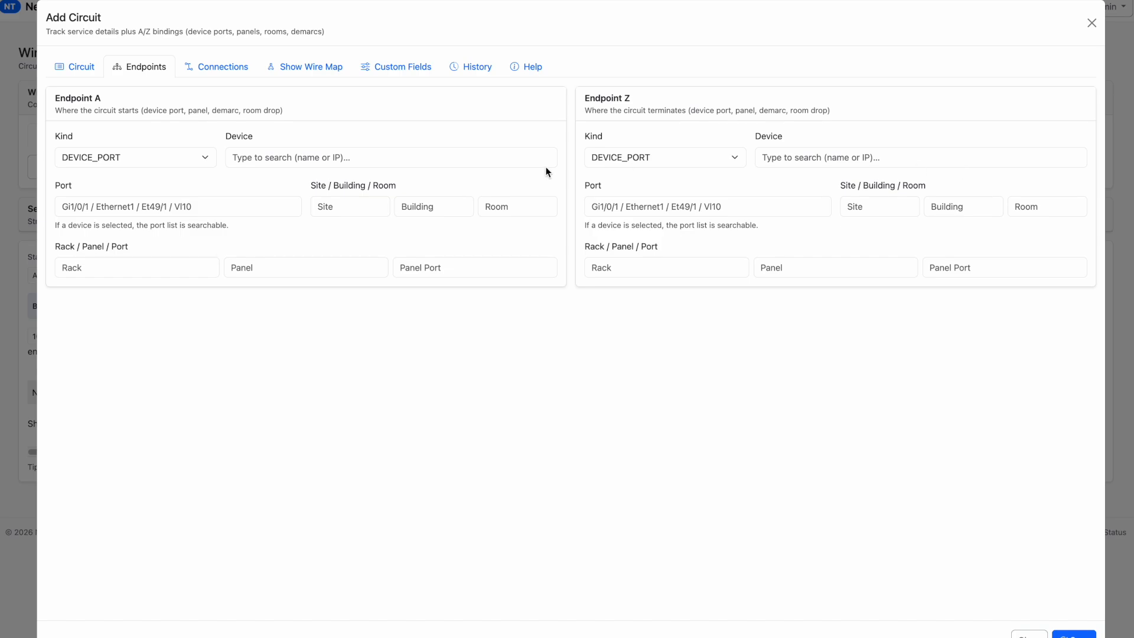
pyautogui.click(394, 75)
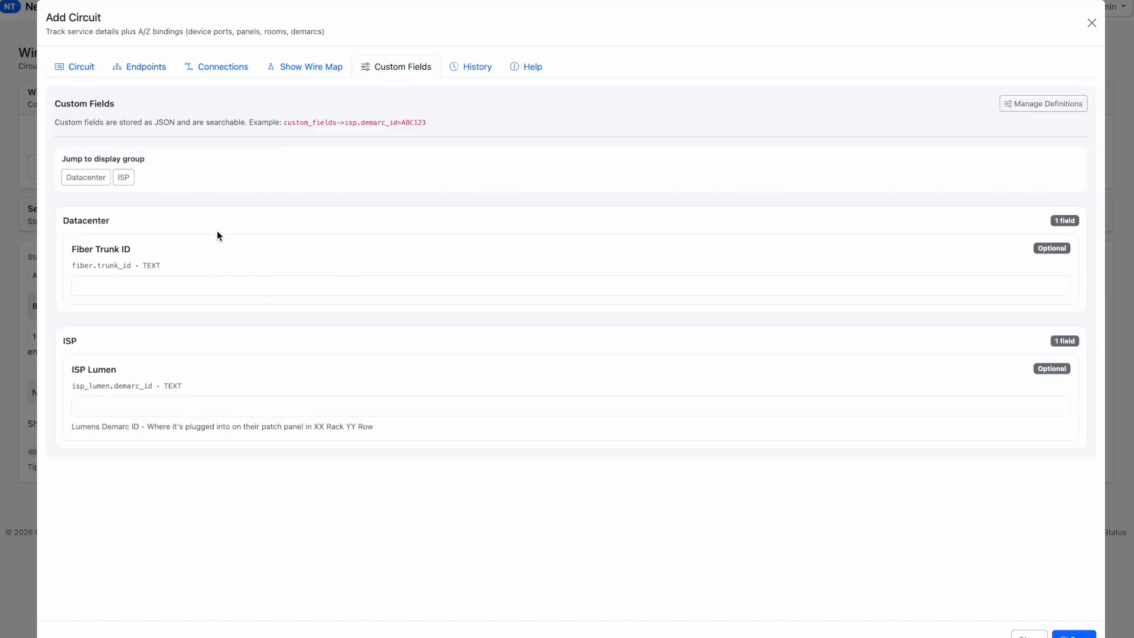
pyautogui.click(124, 179)
pyautogui.click(1029, 635)
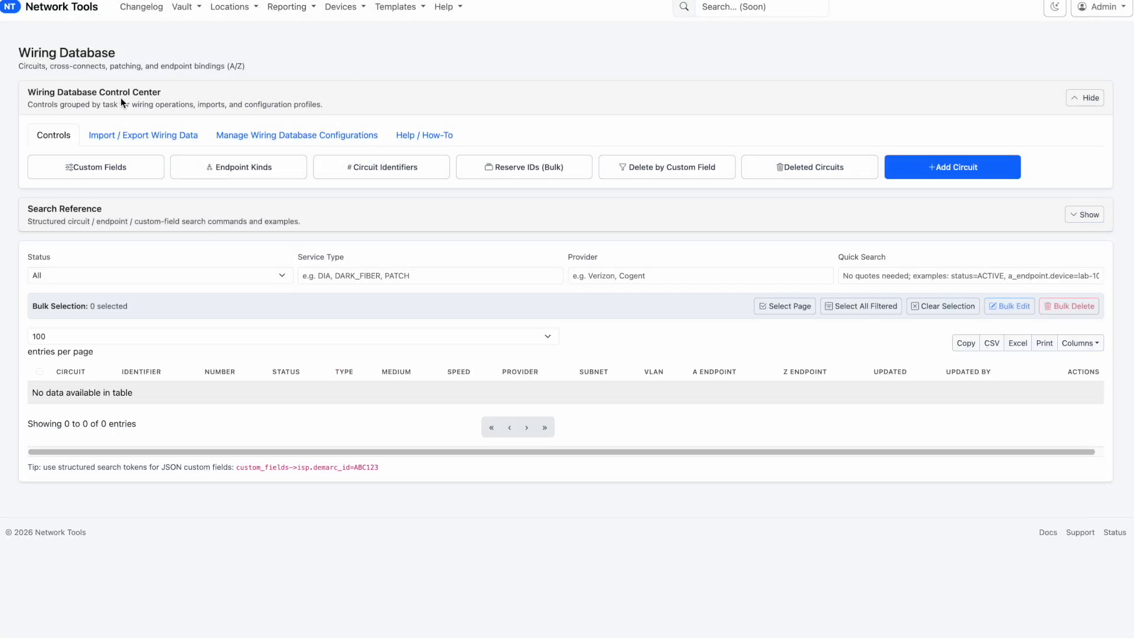
# Examine the search tokens that the circuit list's quick search suggests, from status and provider through the endpoint tokens
pyautogui.moveTo(28, 209); pyautogui.dragTo(104, 209)
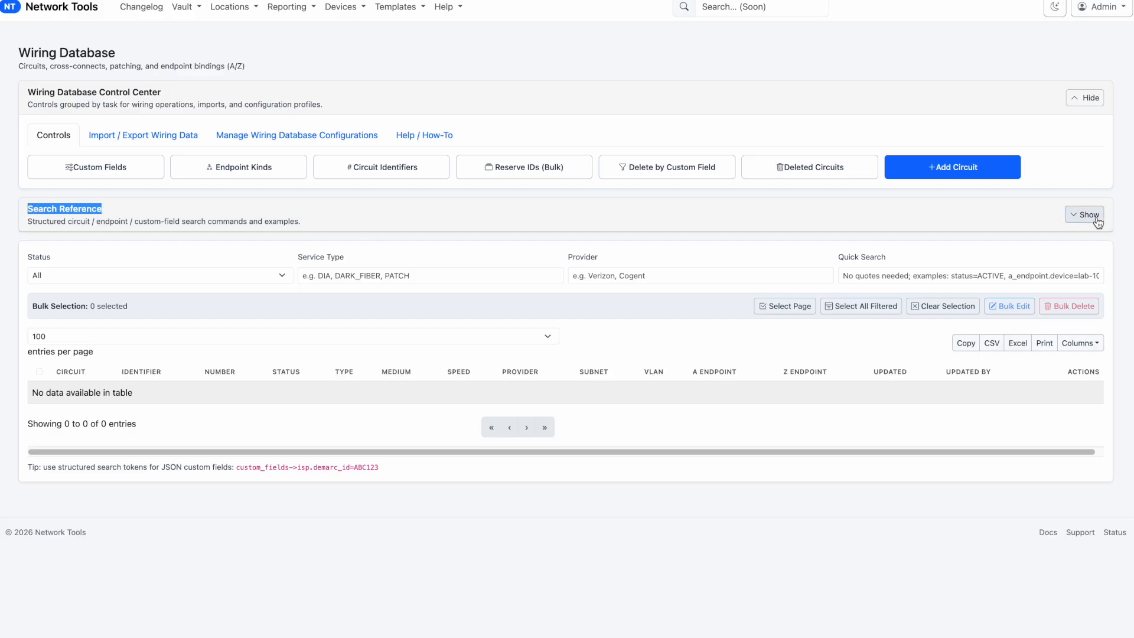
pyautogui.click(941, 281)
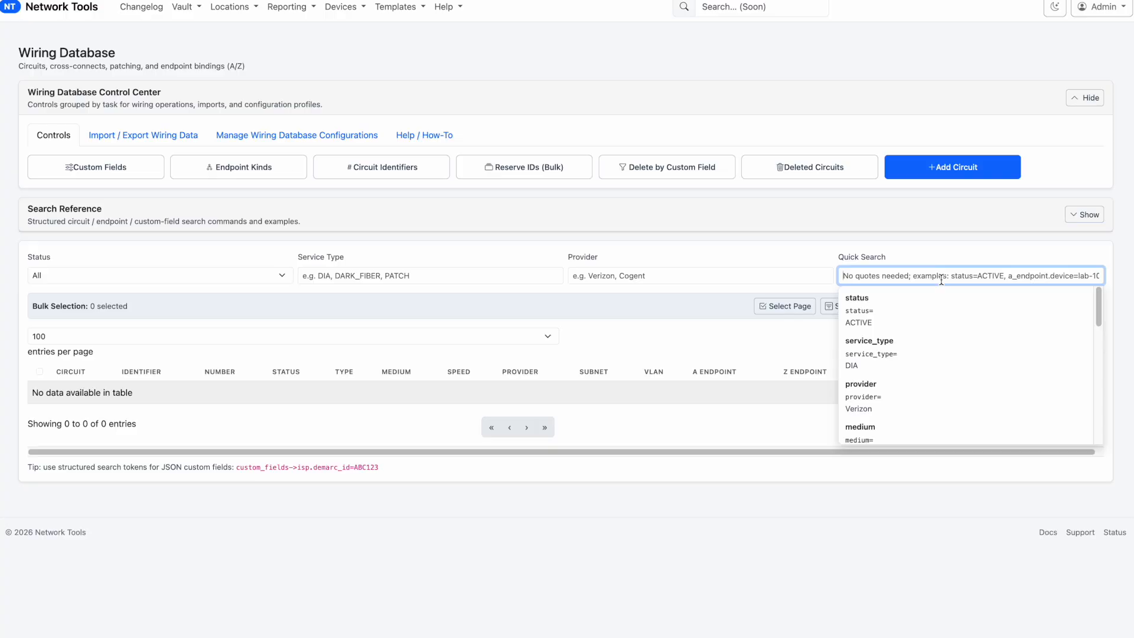
pyautogui.scroll(-3, 910, 372)
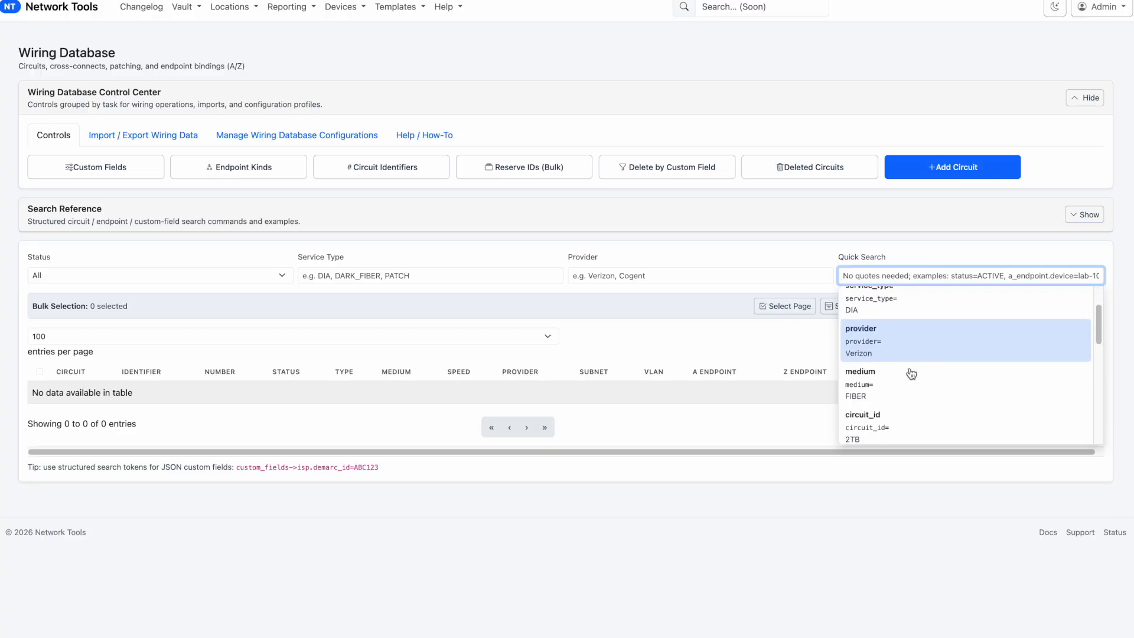
pyautogui.scroll(-1, 911, 373)
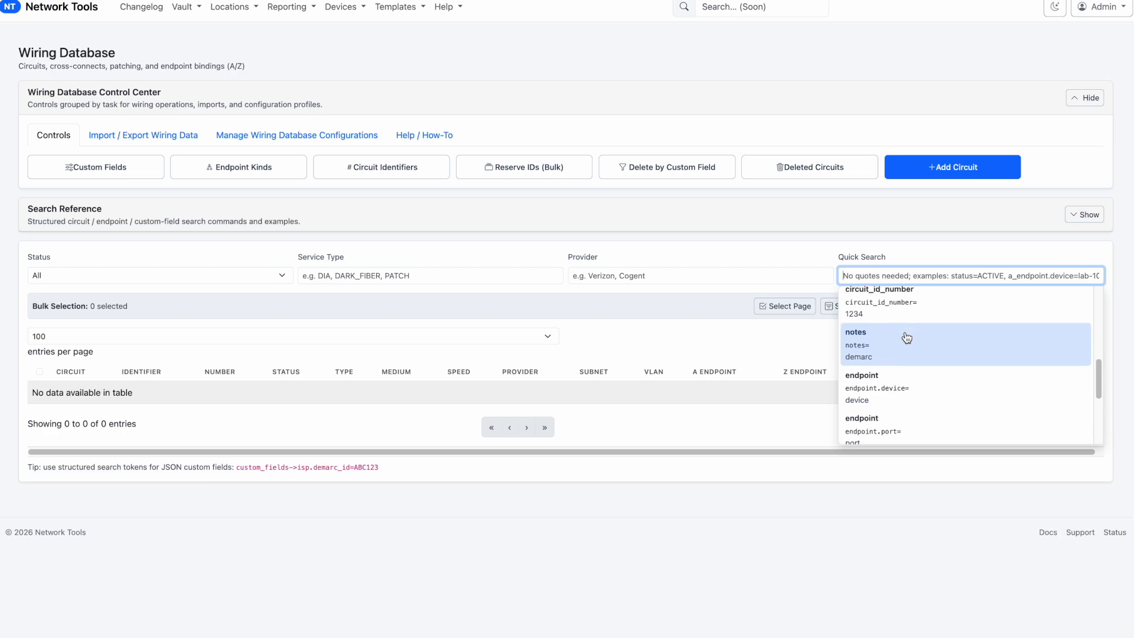
pyautogui.scroll(-5, 909, 349)
pyautogui.scroll(-1, 909, 363)
pyautogui.scroll(8, 910, 398)
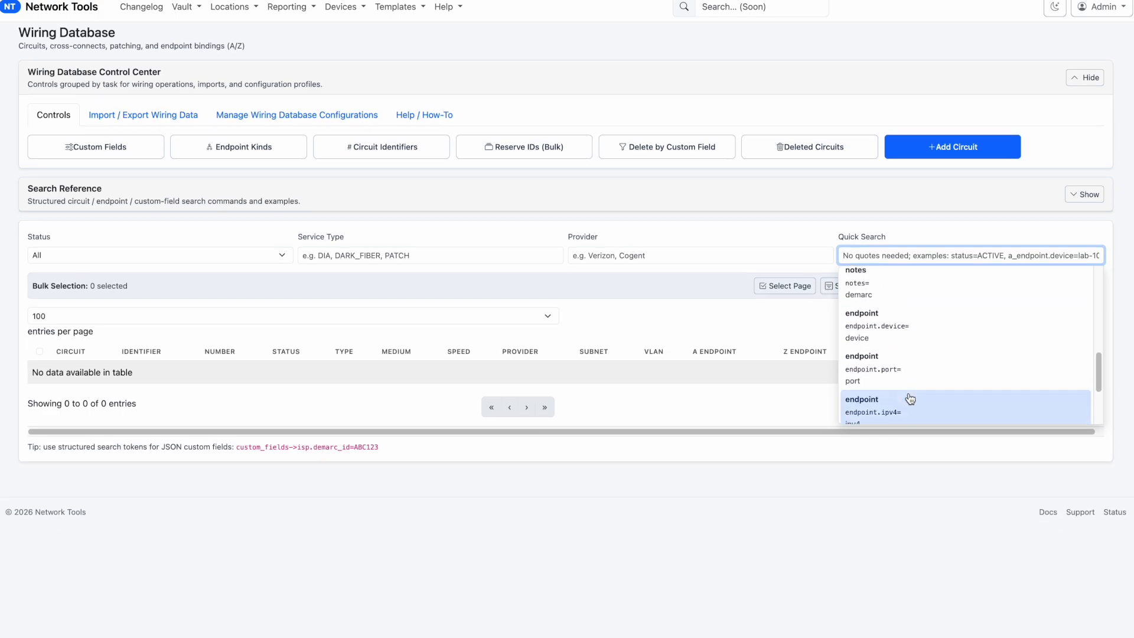
pyautogui.scroll(2, 910, 399)
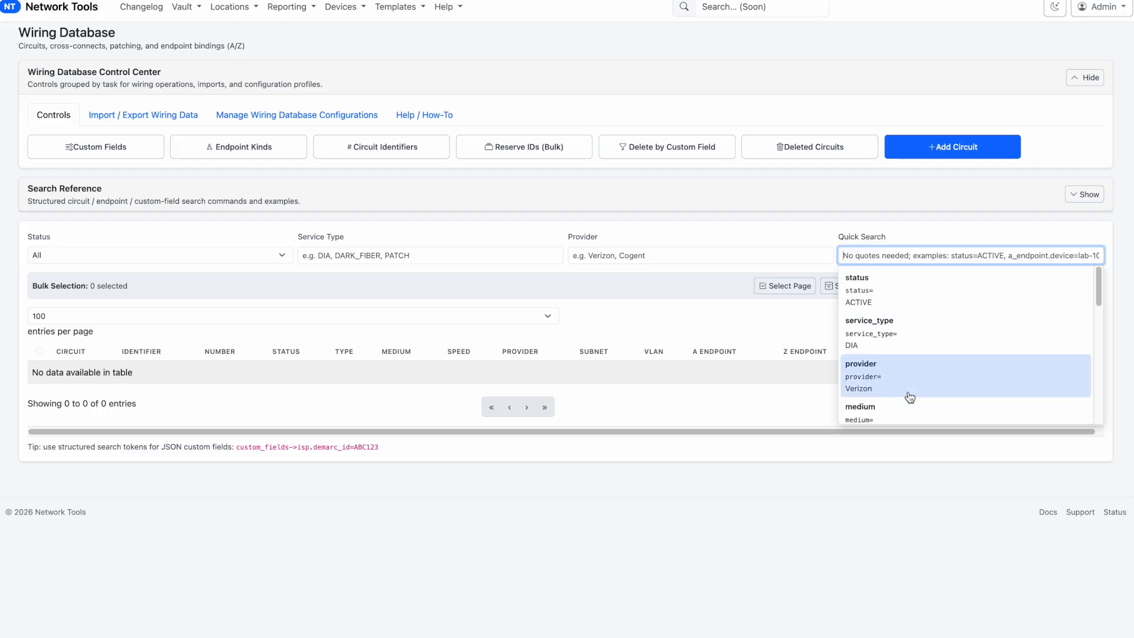
# Expand the search reference and examine its commands, especially the custom field targets fiber.trunk_id and isp_lumen.demarc_id
pyautogui.click(846, 199)
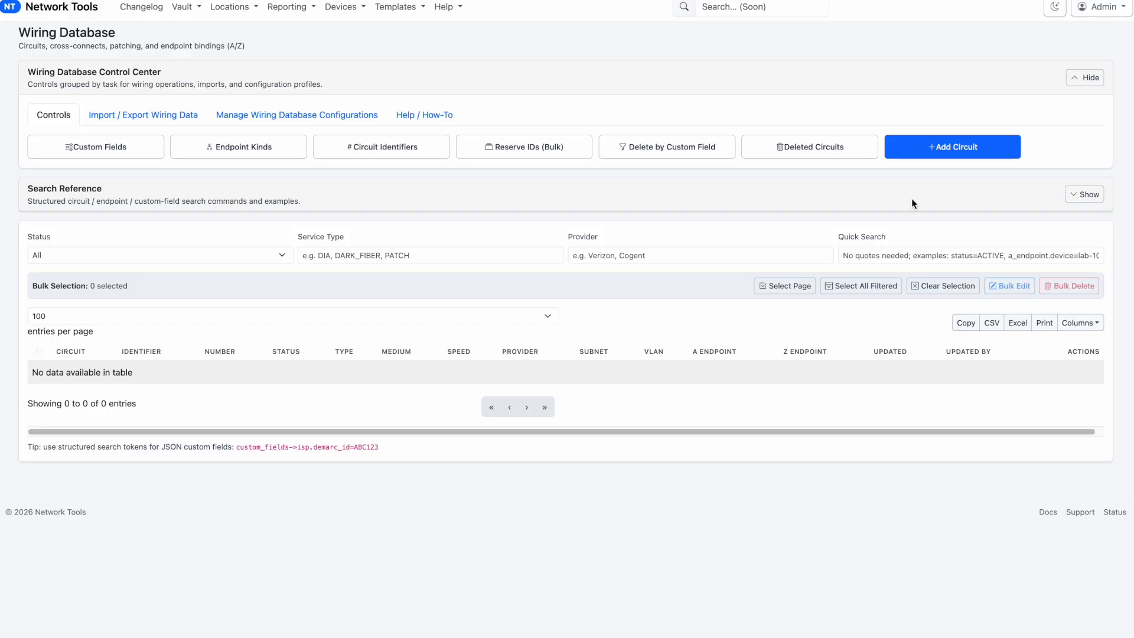
pyautogui.click(1082, 196)
pyautogui.scroll(-2, 409, 369)
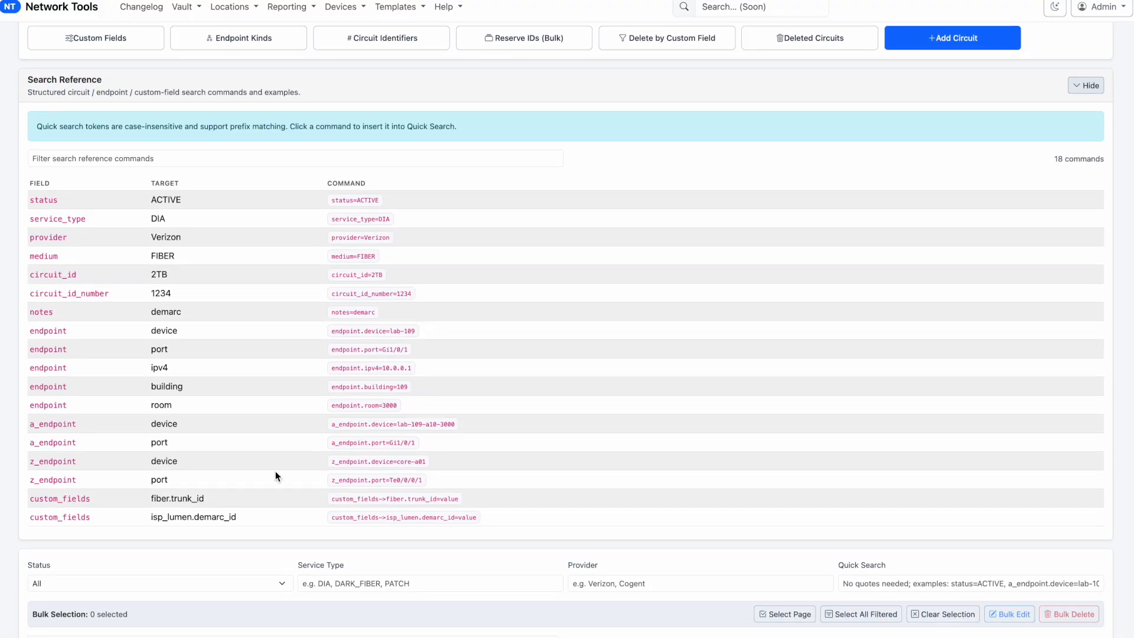
pyautogui.moveTo(148, 497); pyautogui.dragTo(248, 500)
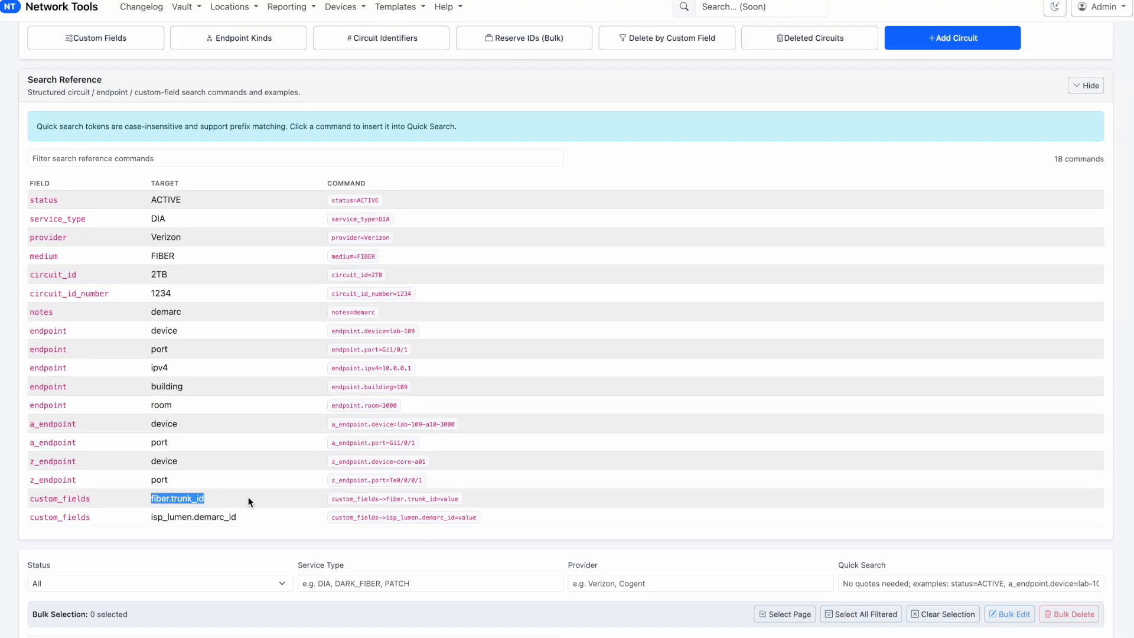
pyautogui.moveTo(157, 518); pyautogui.dragTo(248, 521)
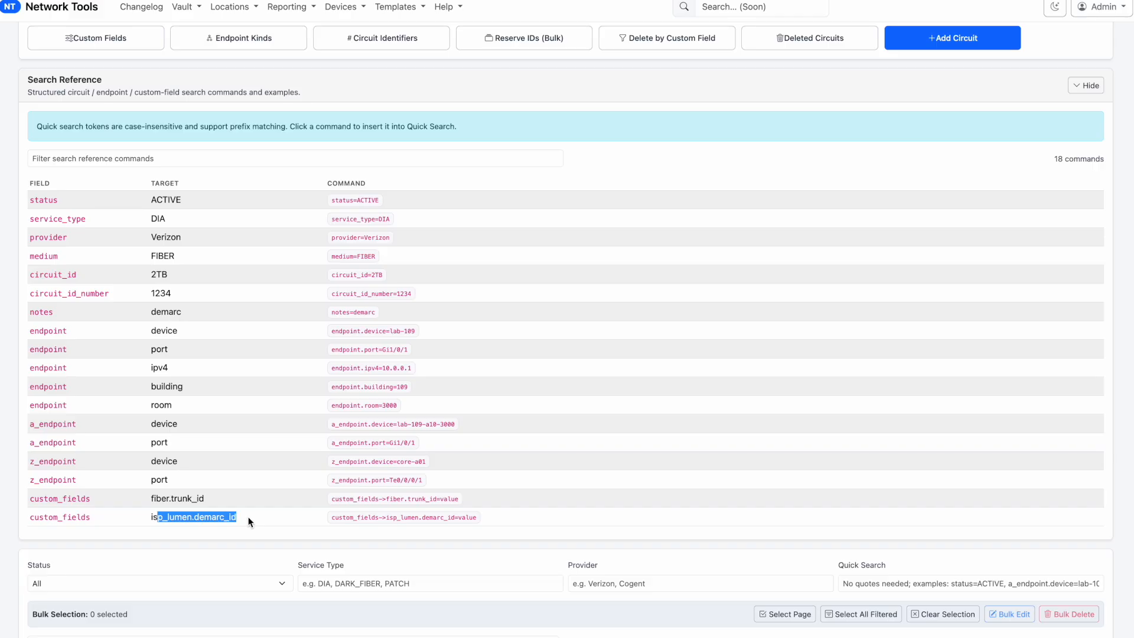
pyautogui.click(565, 514)
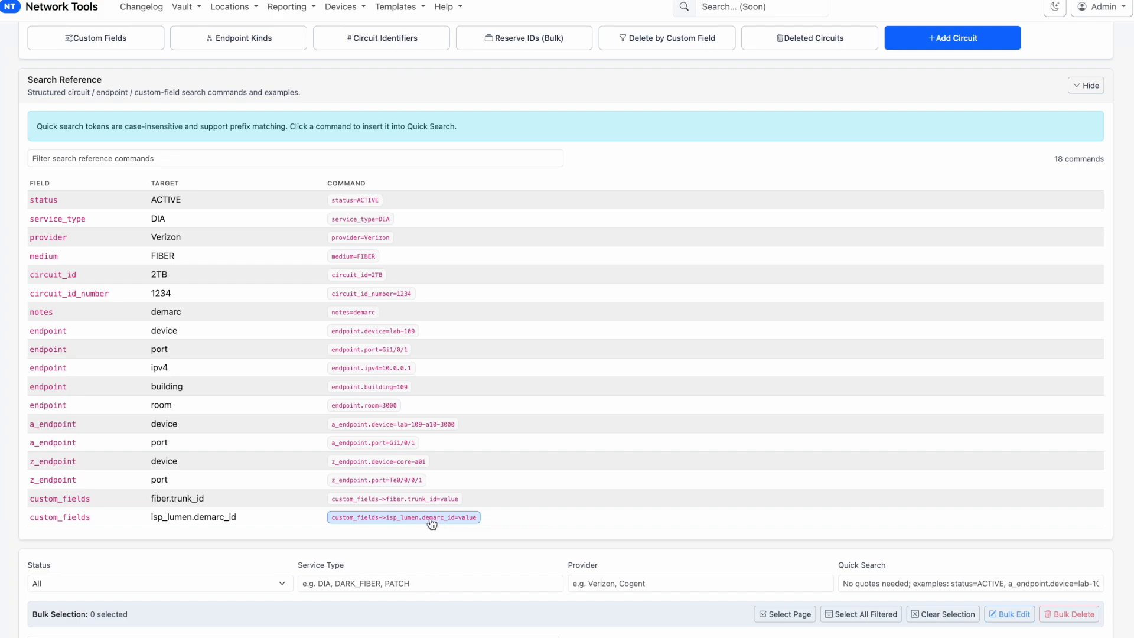
# Quick-search circuits with the reference command custom_fields->isp_lumen.demarc_id=234234, and clear the search
pyautogui.scroll(-3, 521, 501)
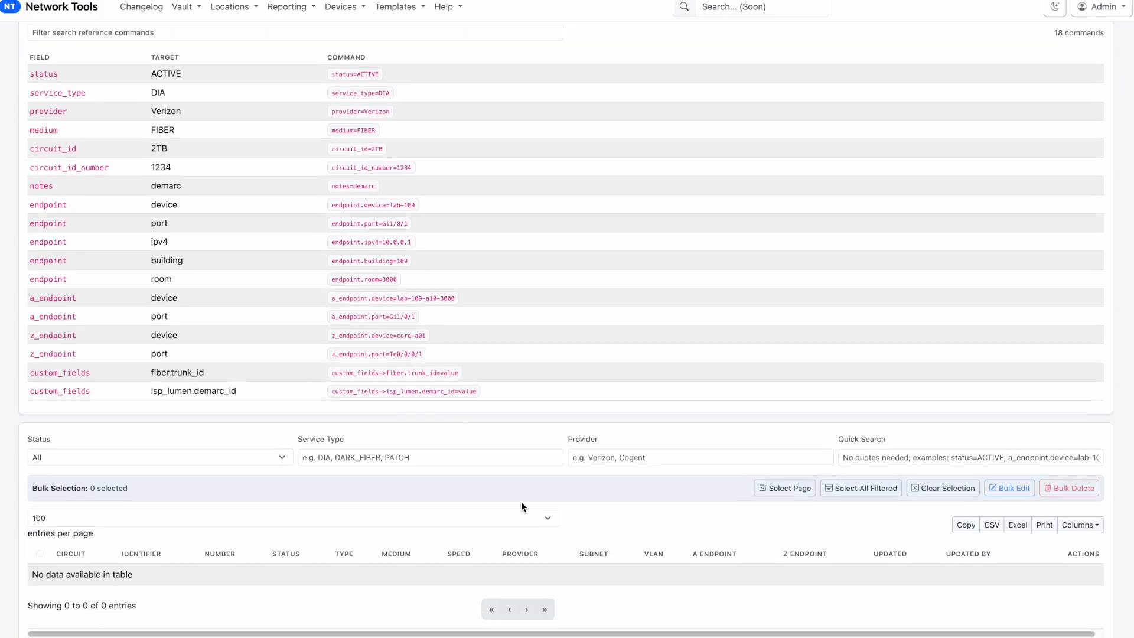
pyautogui.click(379, 391)
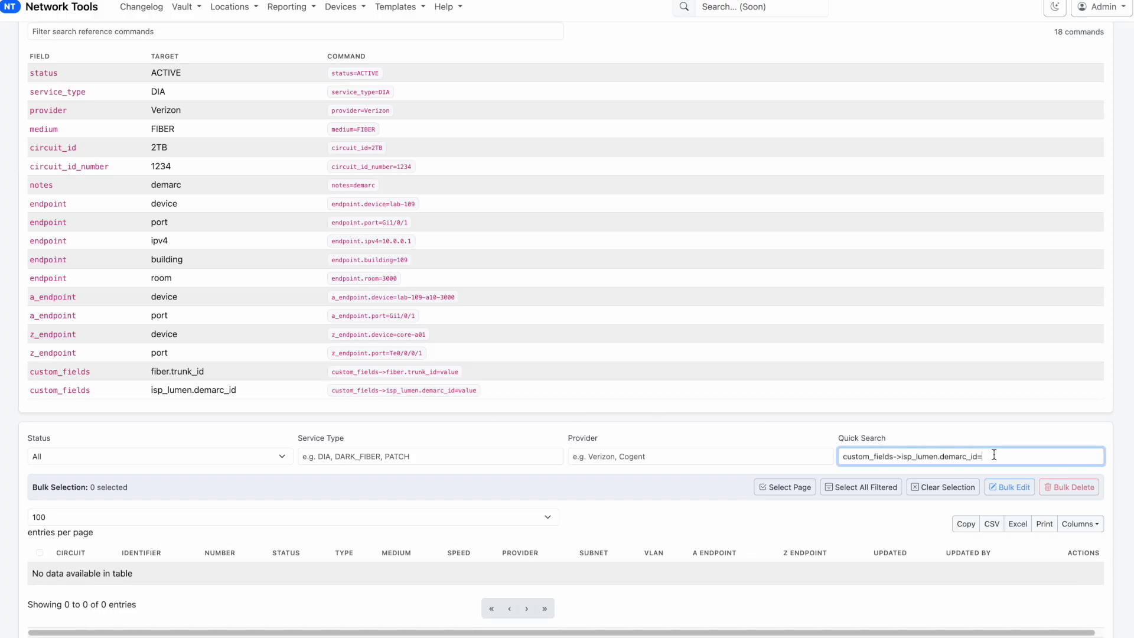
pyautogui.write('234234')
pyautogui.moveTo(1028, 458); pyautogui.dragTo(753, 449)
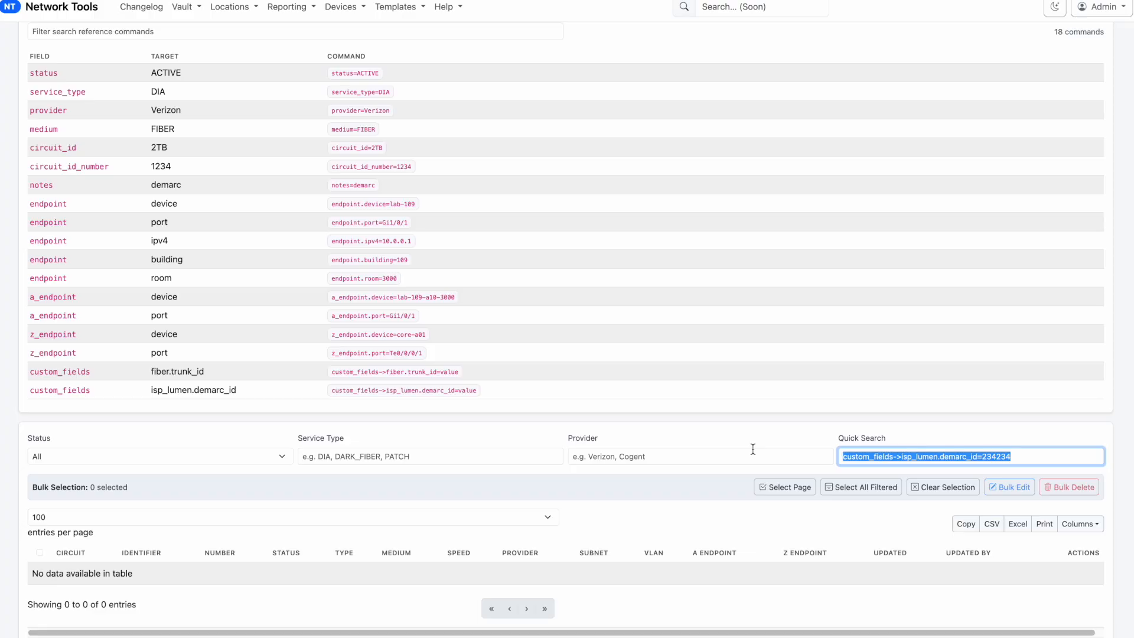
pyautogui.press('BackSpace')
pyautogui.click(804, 367)
# Filter the search reference by "trunk", insert the fiber.trunk_id command into the quick search, and clear the quick search
pyautogui.scroll(1, 367, 122)
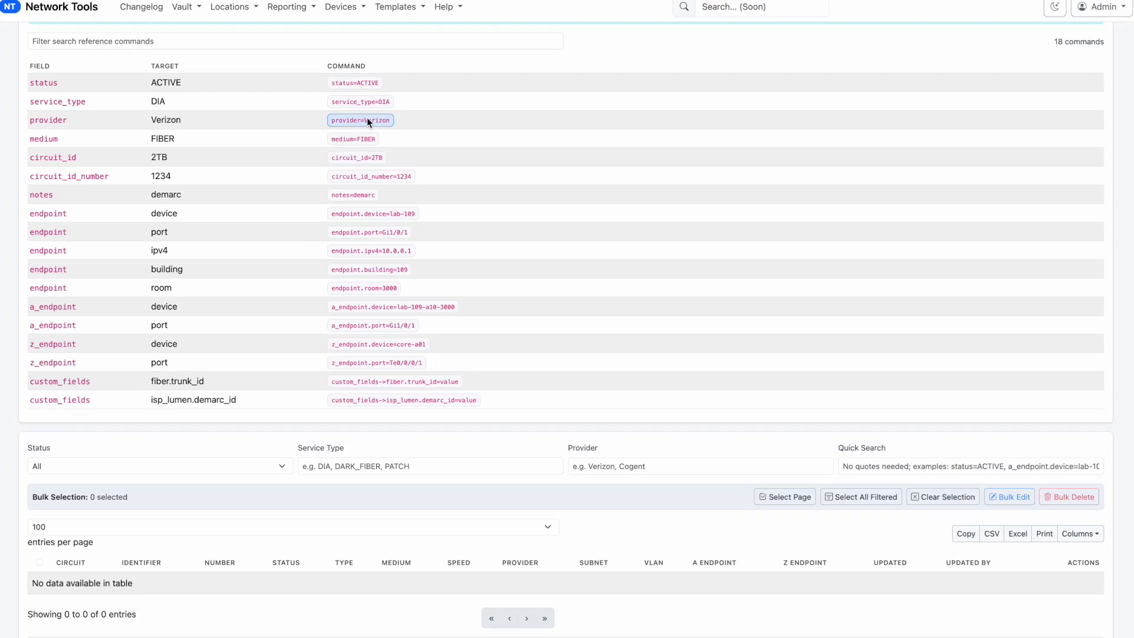
pyautogui.scroll(2, 367, 121)
pyautogui.click(133, 81)
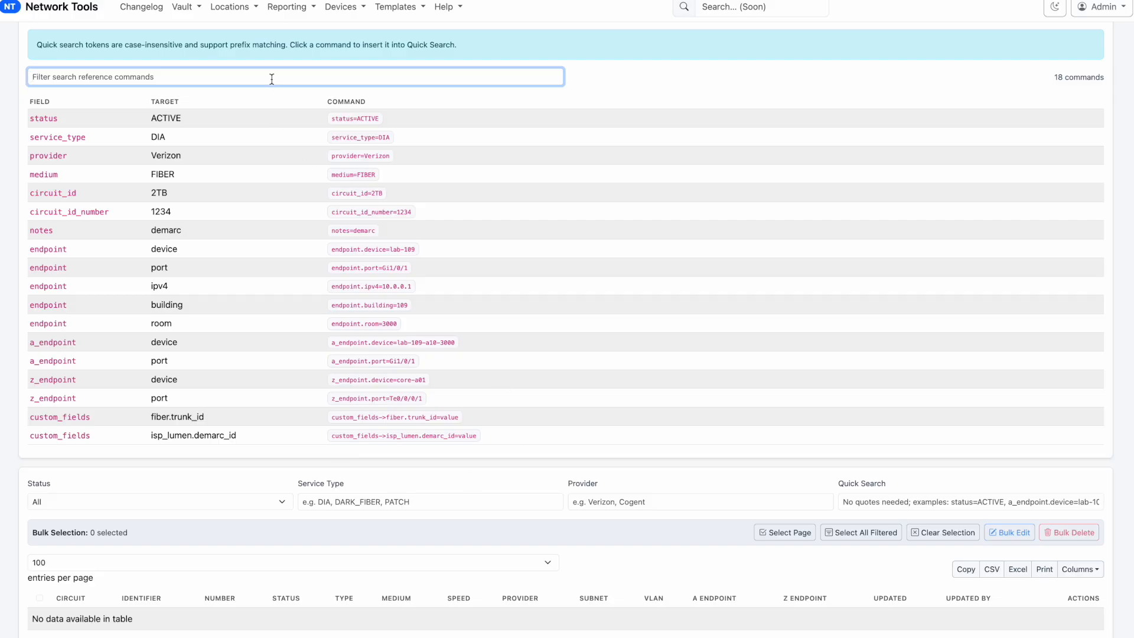
pyautogui.write('trunk')
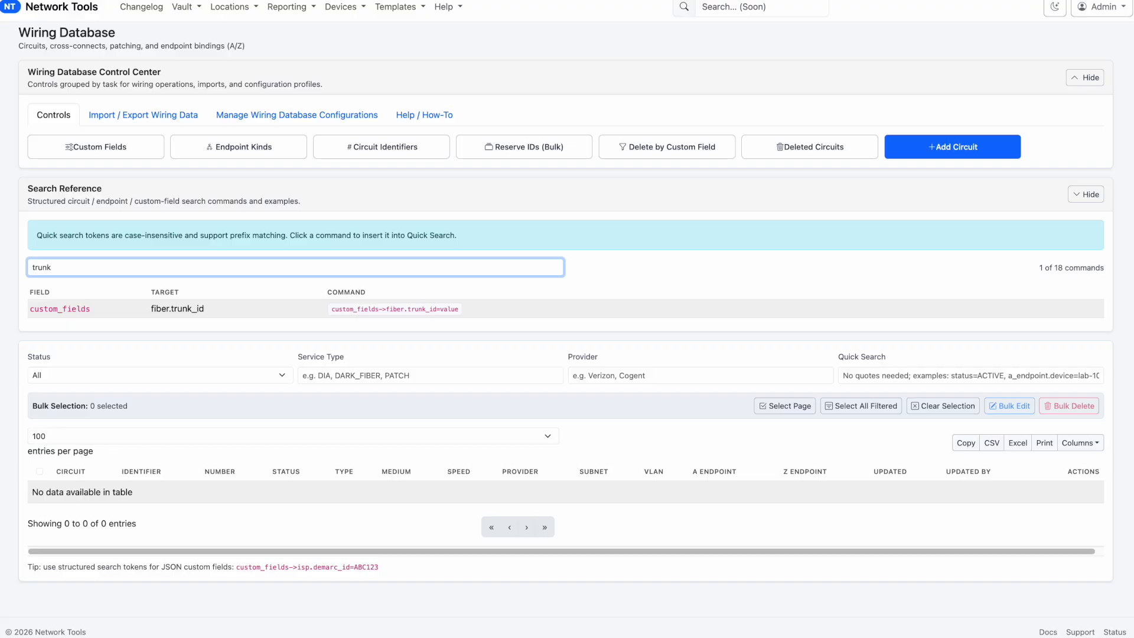
pyautogui.click(448, 314)
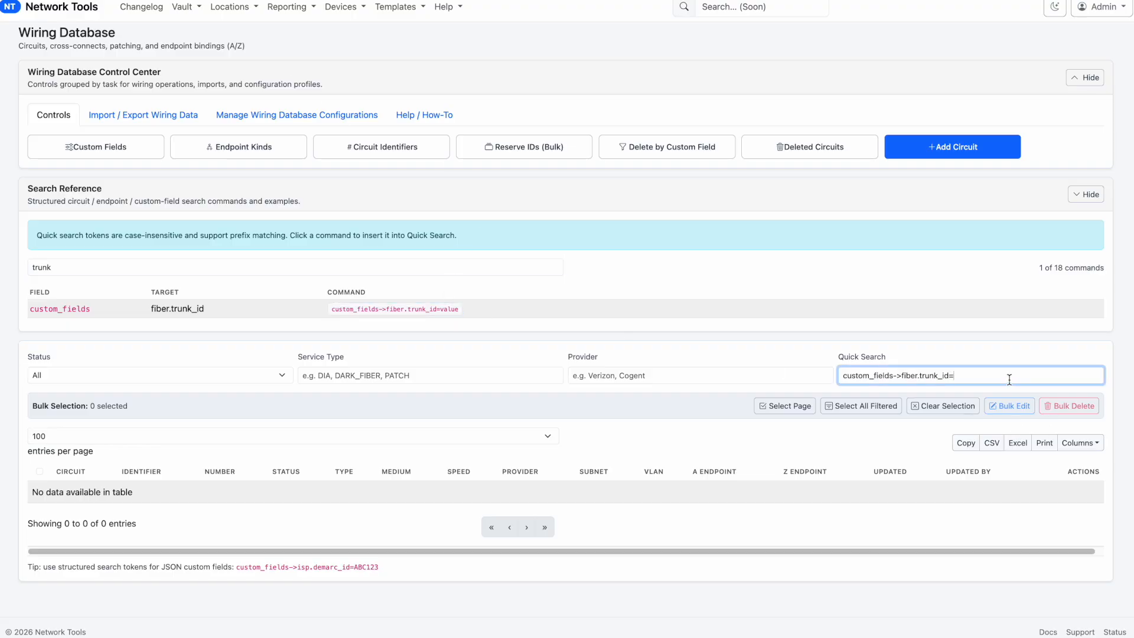
pyautogui.moveTo(1009, 380); pyautogui.dragTo(760, 367)
pyautogui.press('BackSpace')
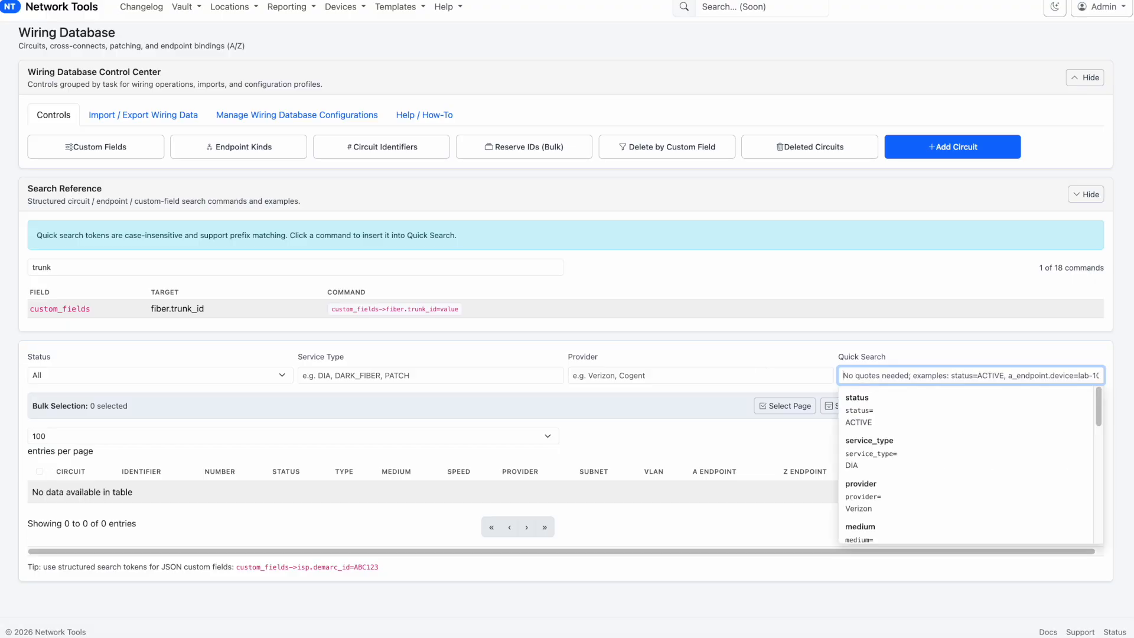
pyautogui.click(580, 207)
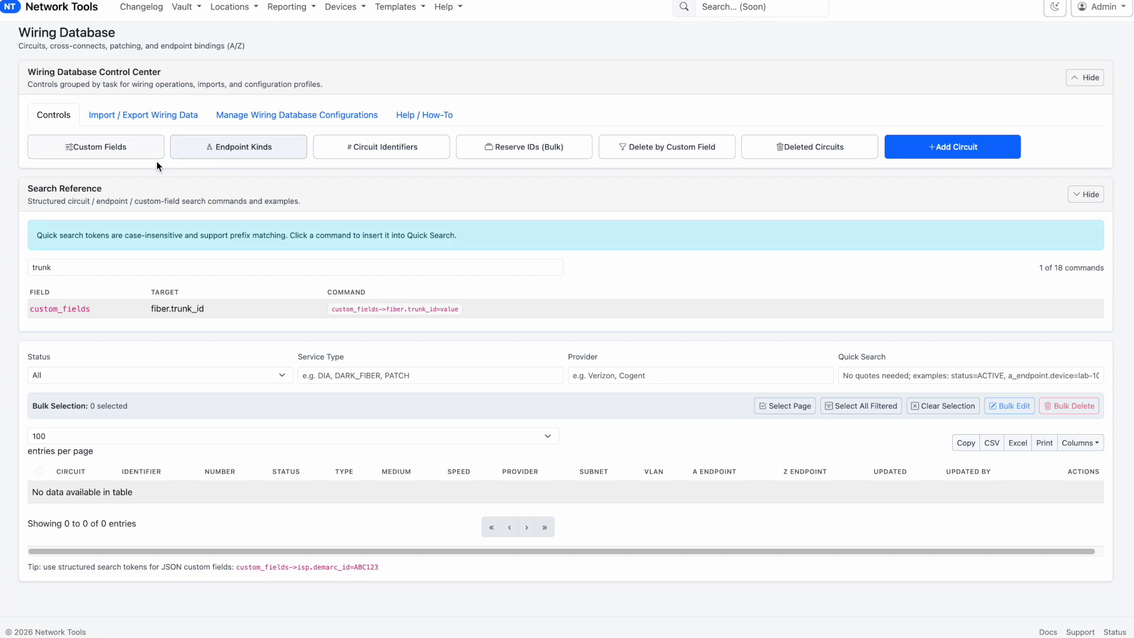
# Examine the list of endpoint kinds and the form for adding a kind, and close them without changes
pyautogui.click(201, 153)
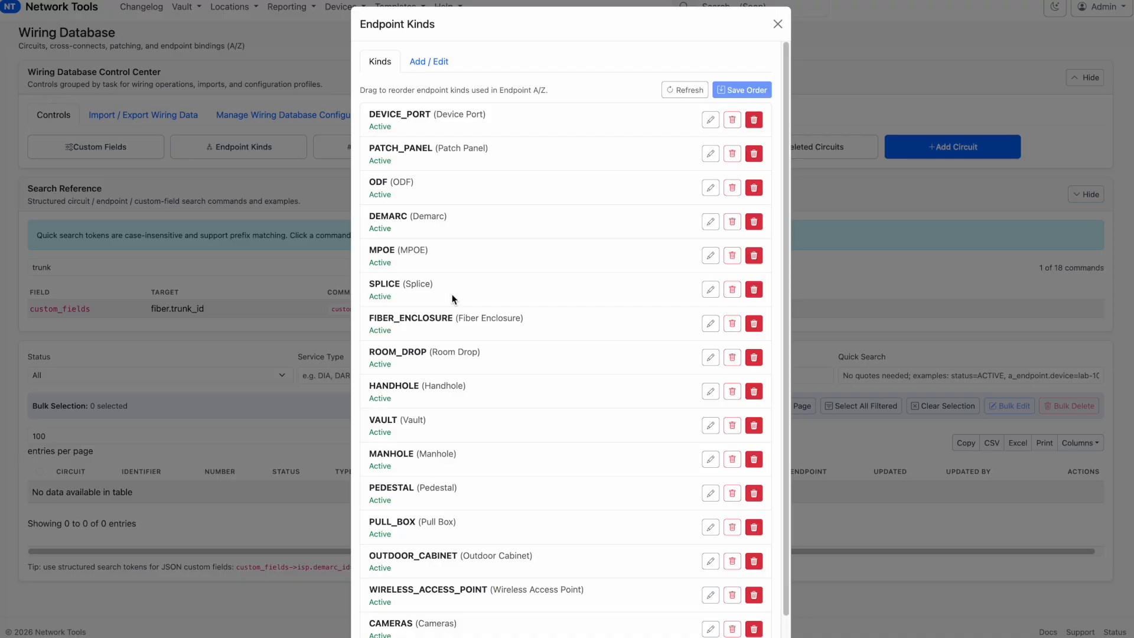
pyautogui.scroll(-1, 427, 191)
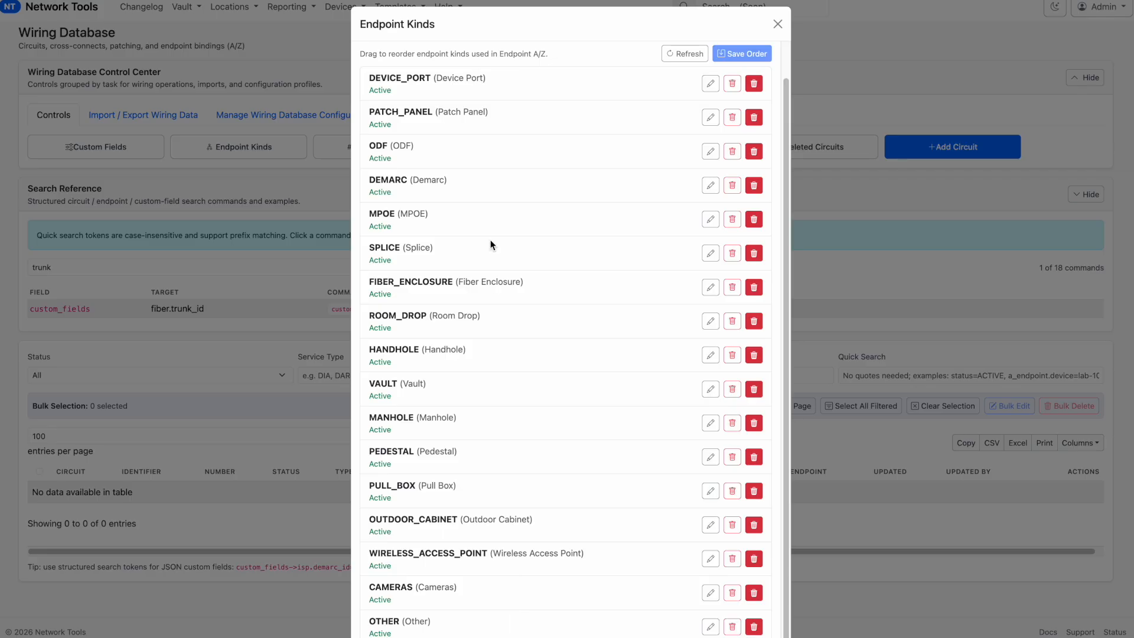
pyautogui.scroll(1, 491, 246)
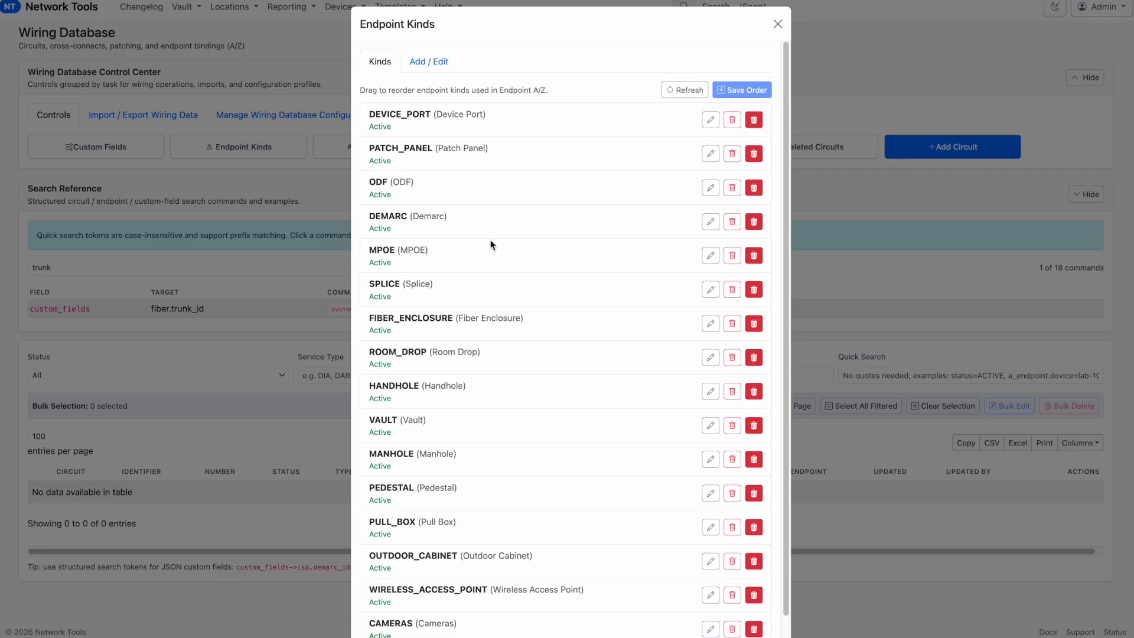
pyautogui.click(425, 66)
pyautogui.click(493, 110)
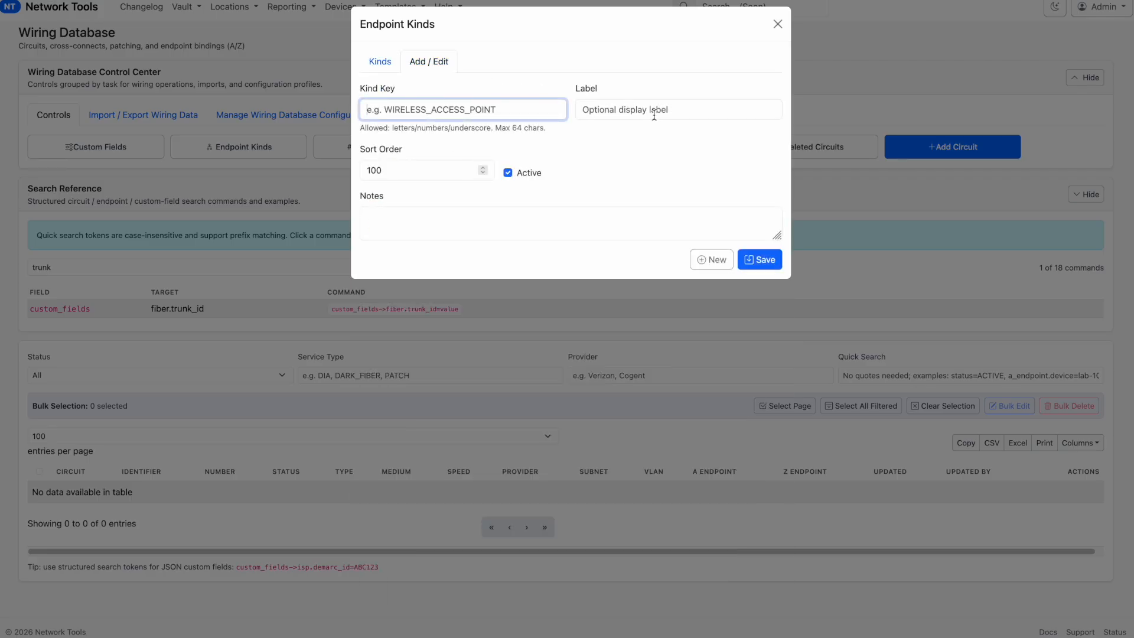
pyautogui.click(364, 57)
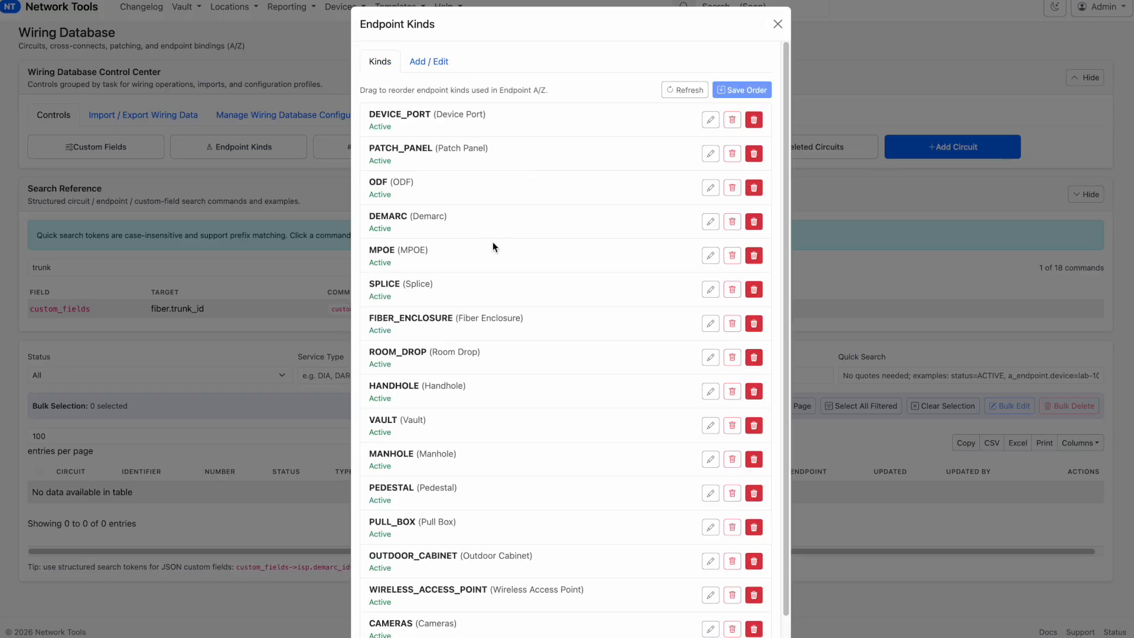
pyautogui.moveTo(425, 286)
pyautogui.mouseDown()
pyautogui.moveTo(435, 215)
pyautogui.moveTo(420, 296)
pyautogui.moveTo(423, 233)
pyautogui.moveTo(421, 279)
pyautogui.mouseUp()
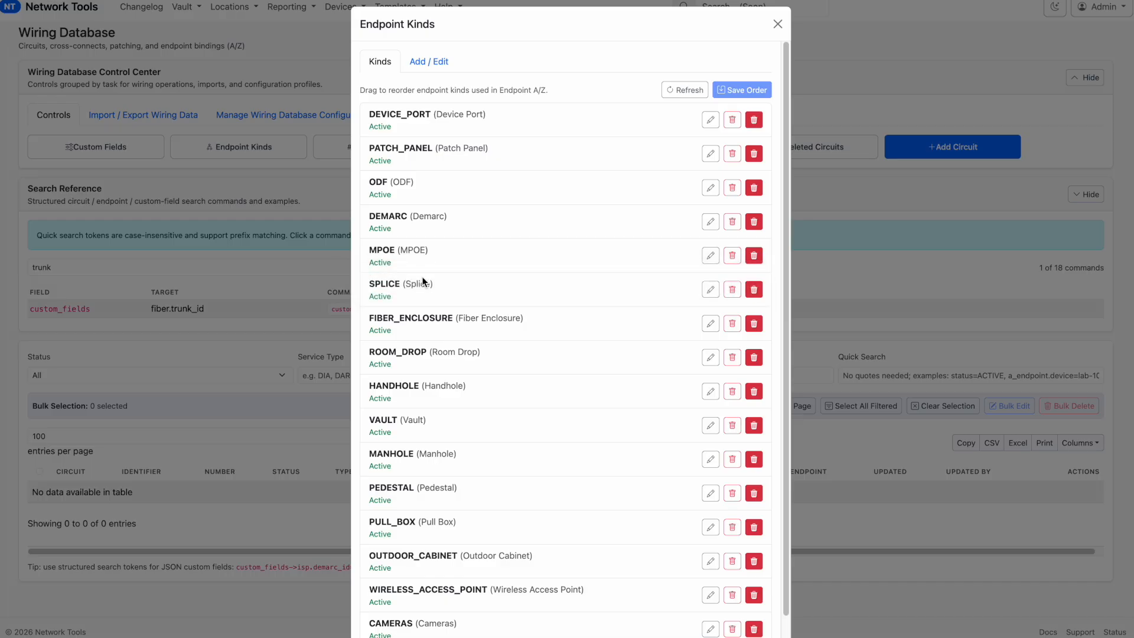
pyautogui.click(776, 24)
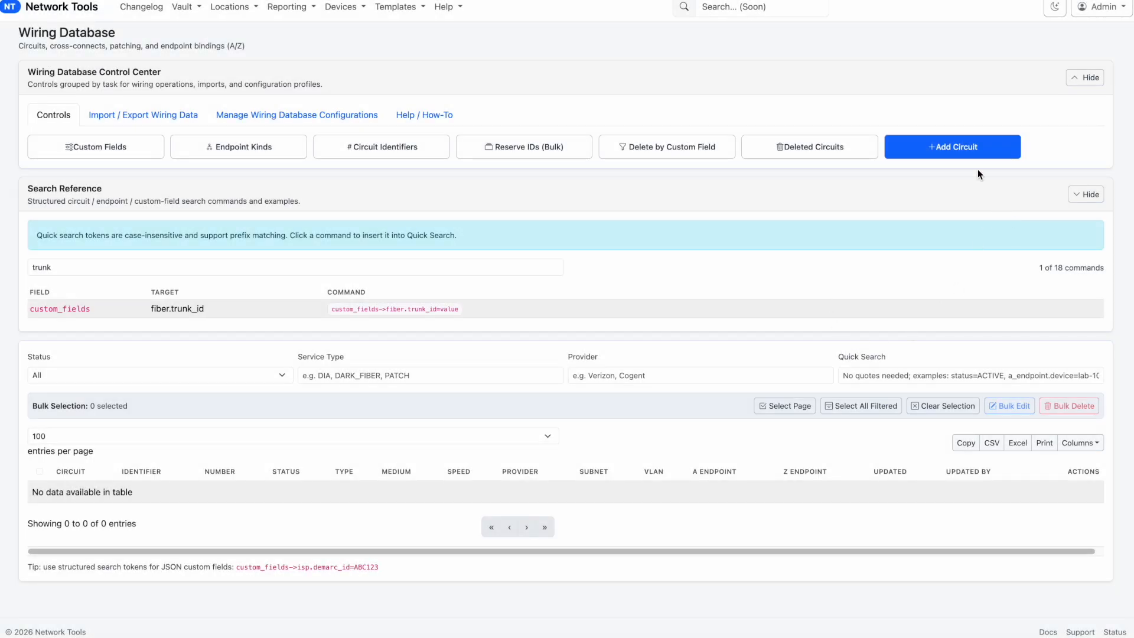
# Check the kinds offered for Endpoint A and Endpoint Z in a new circuit, and close the form without saving
pyautogui.click(971, 149)
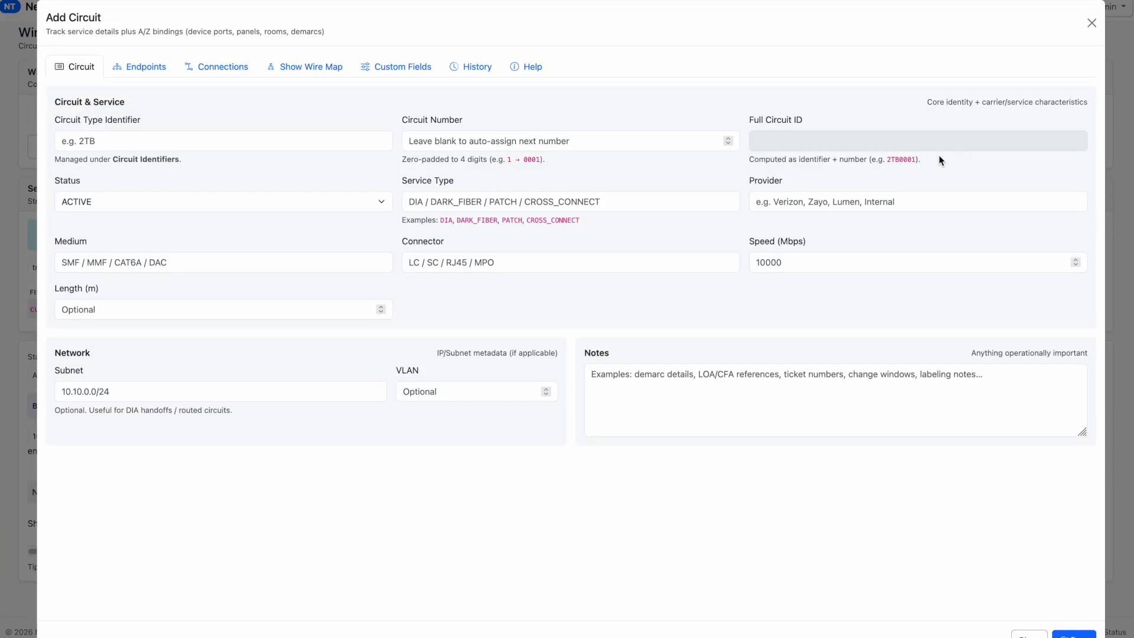
pyautogui.click(131, 70)
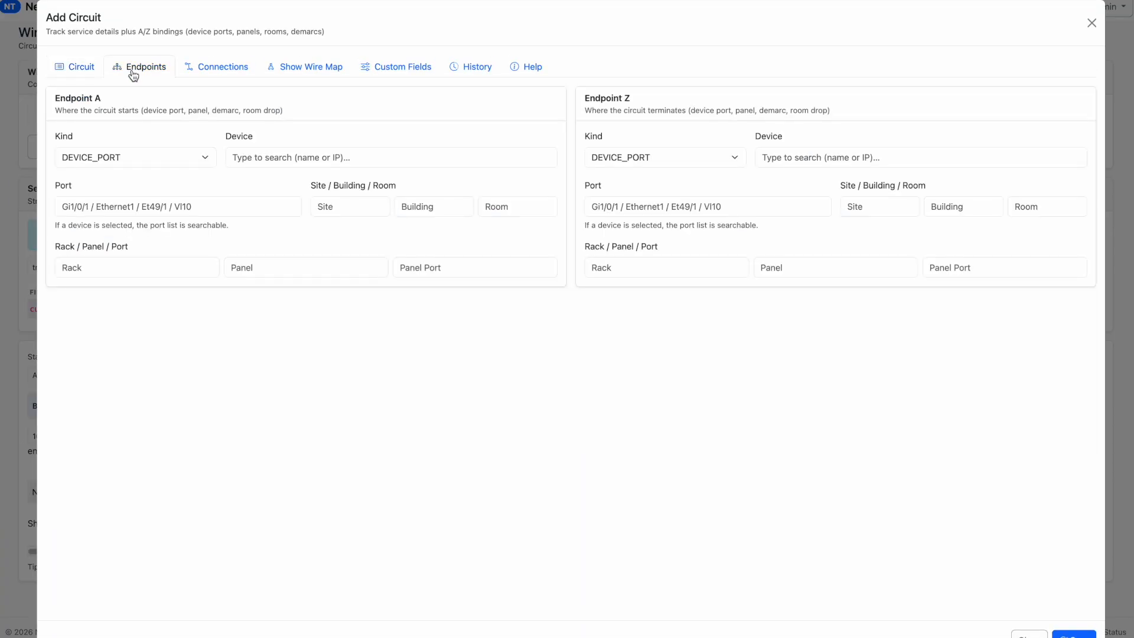
pyautogui.click(155, 157)
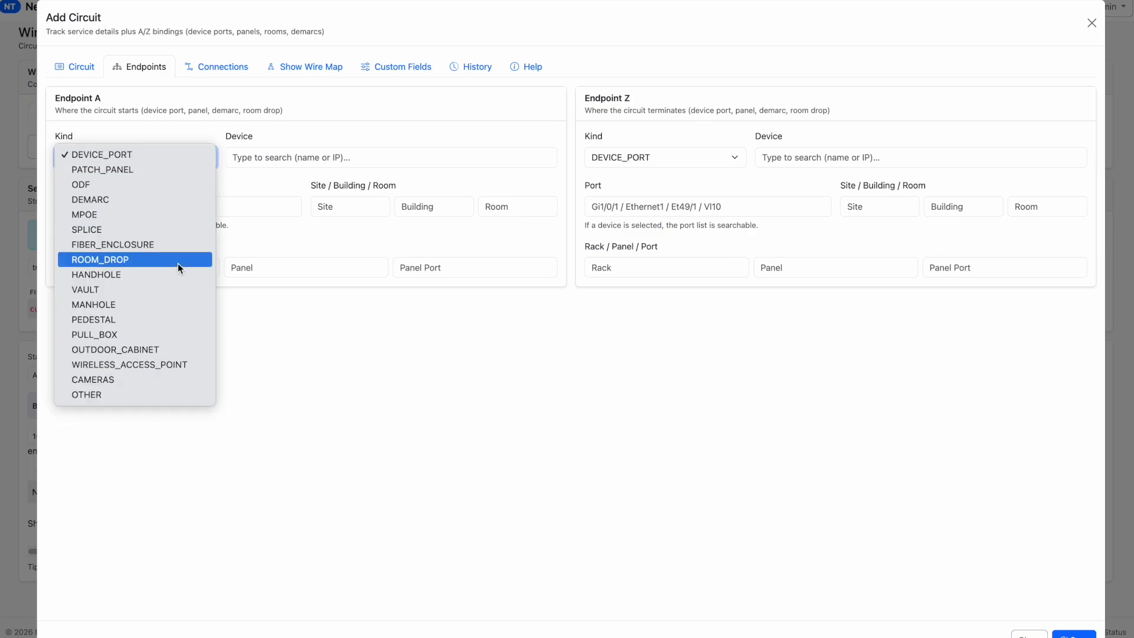
pyautogui.click(258, 152)
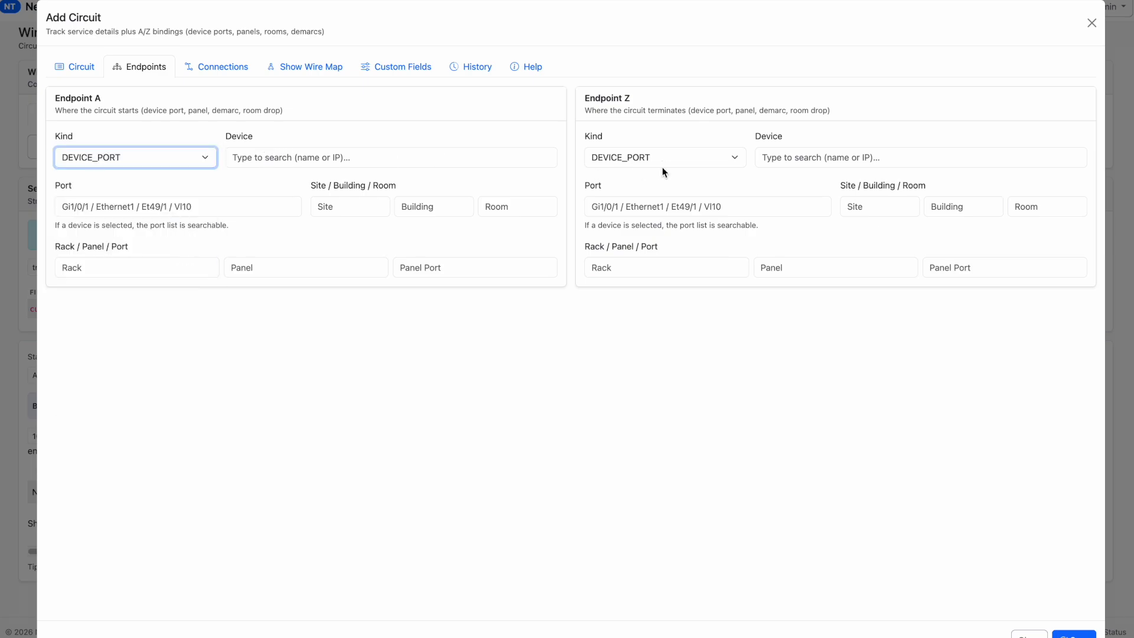
pyautogui.click(714, 158)
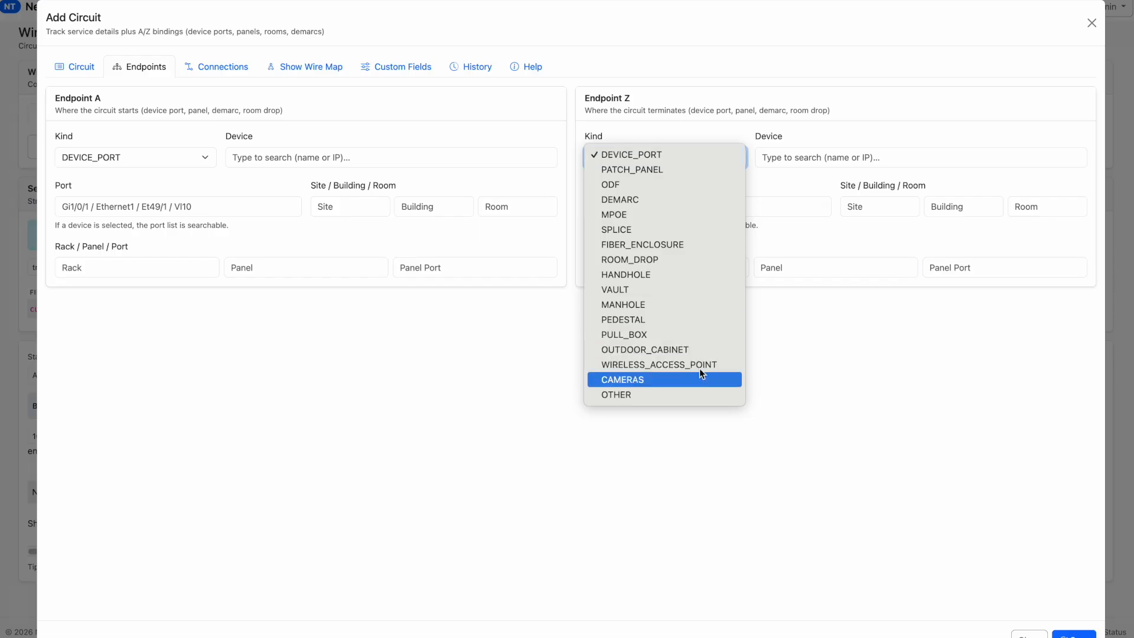
pyautogui.click(863, 366)
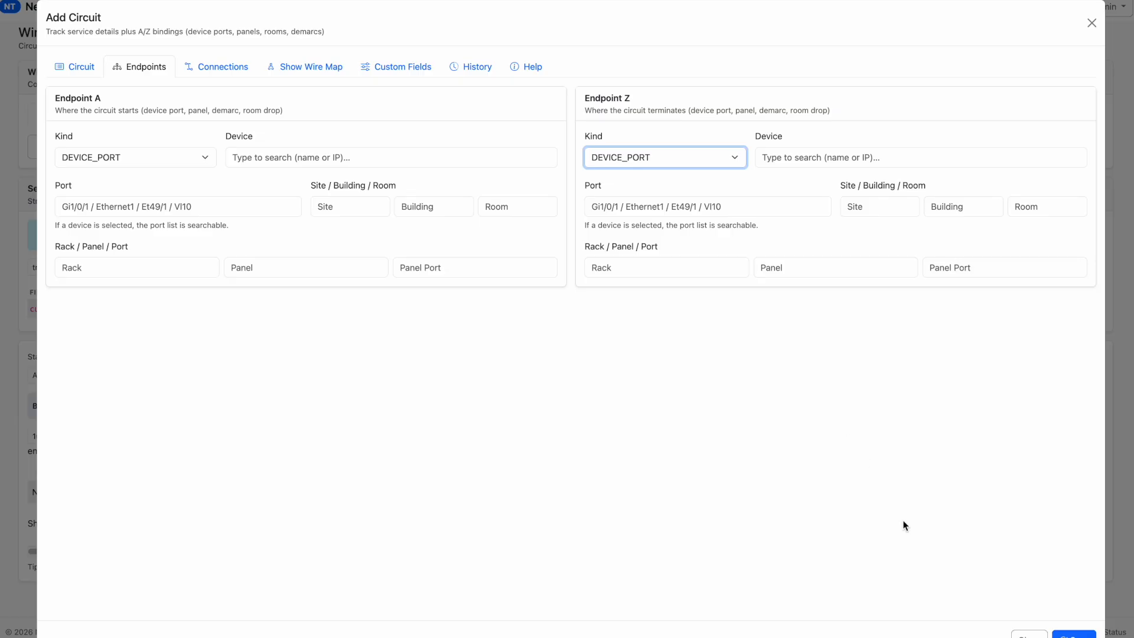
pyautogui.click(1026, 634)
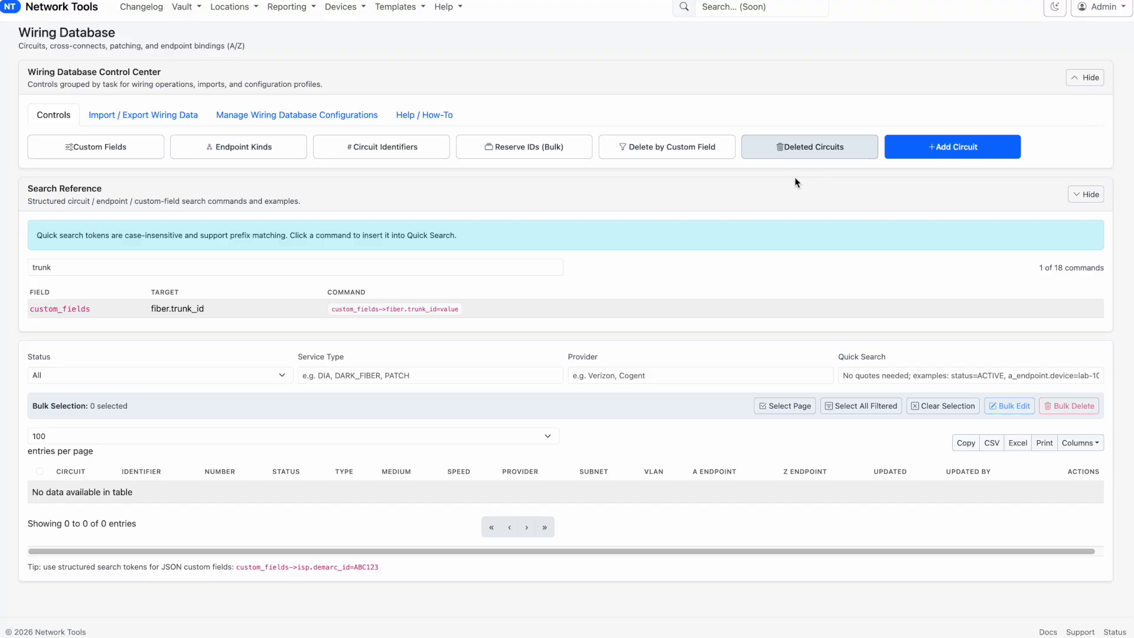
# Review the deleted circuits with their restore and permanent delete options, and close the list without changes
pyautogui.click(831, 152)
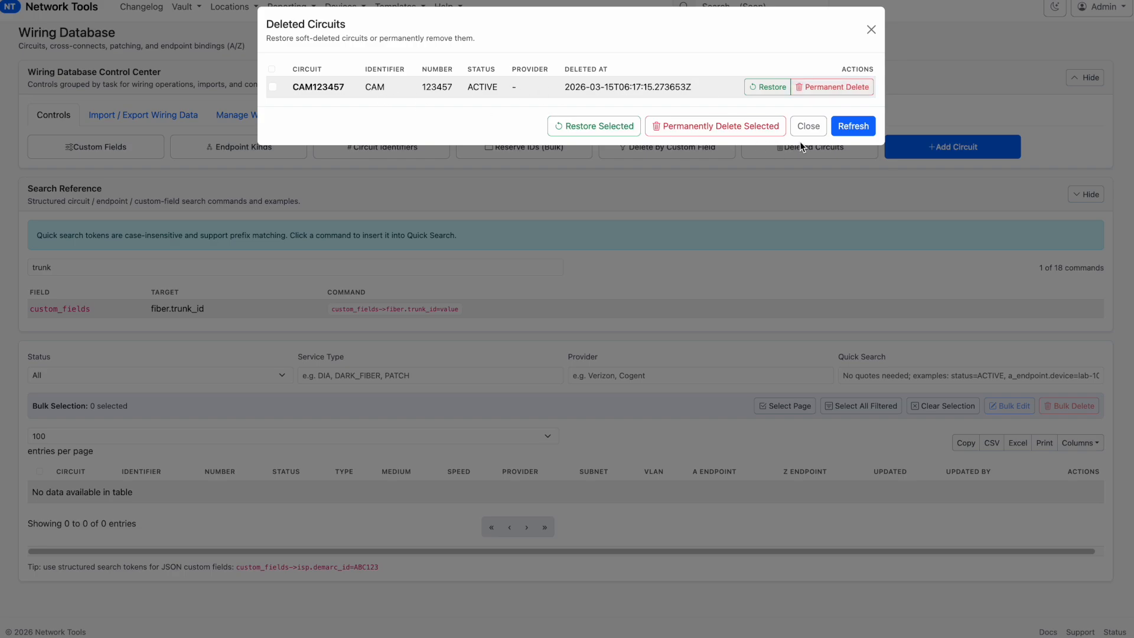
pyautogui.click(808, 128)
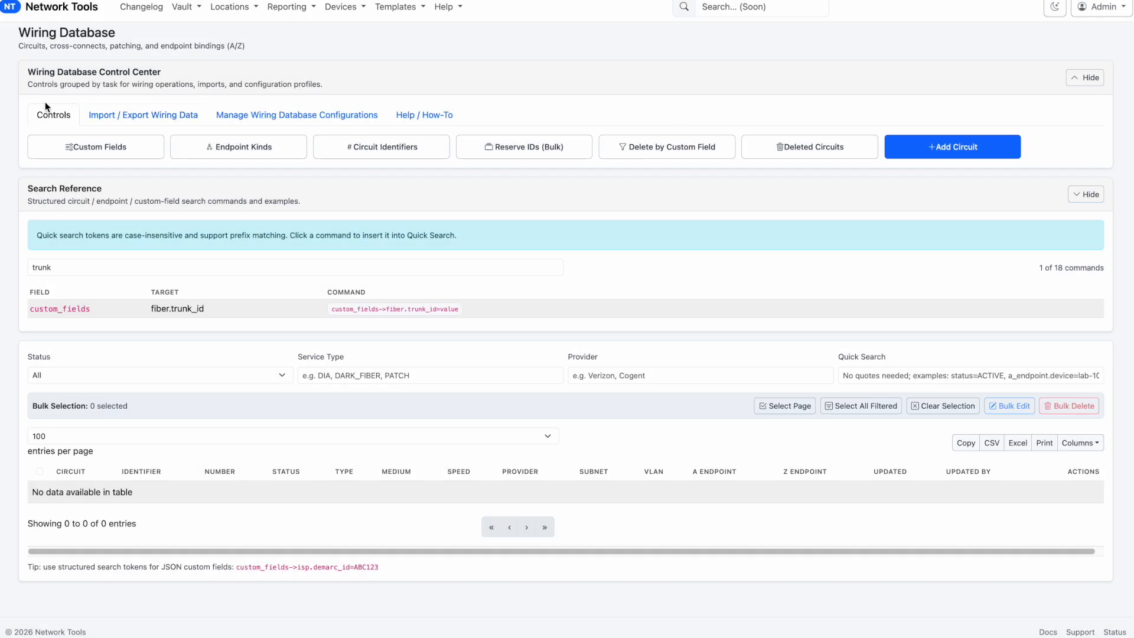
pyautogui.click(828, 154)
pyautogui.doubleClick(432, 87)
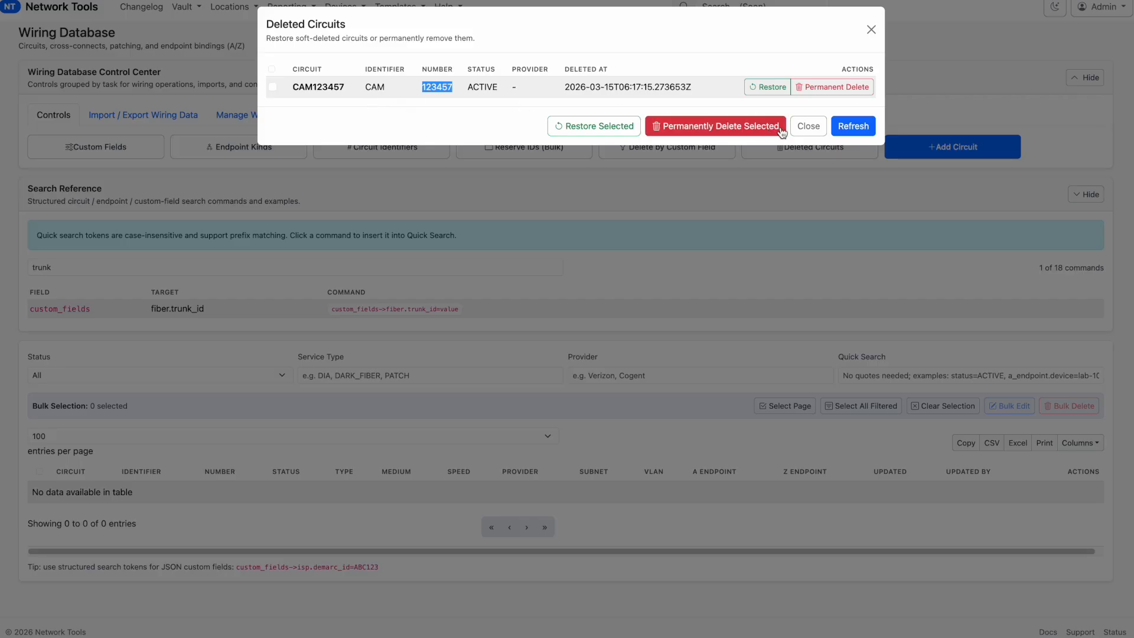
pyautogui.click(808, 127)
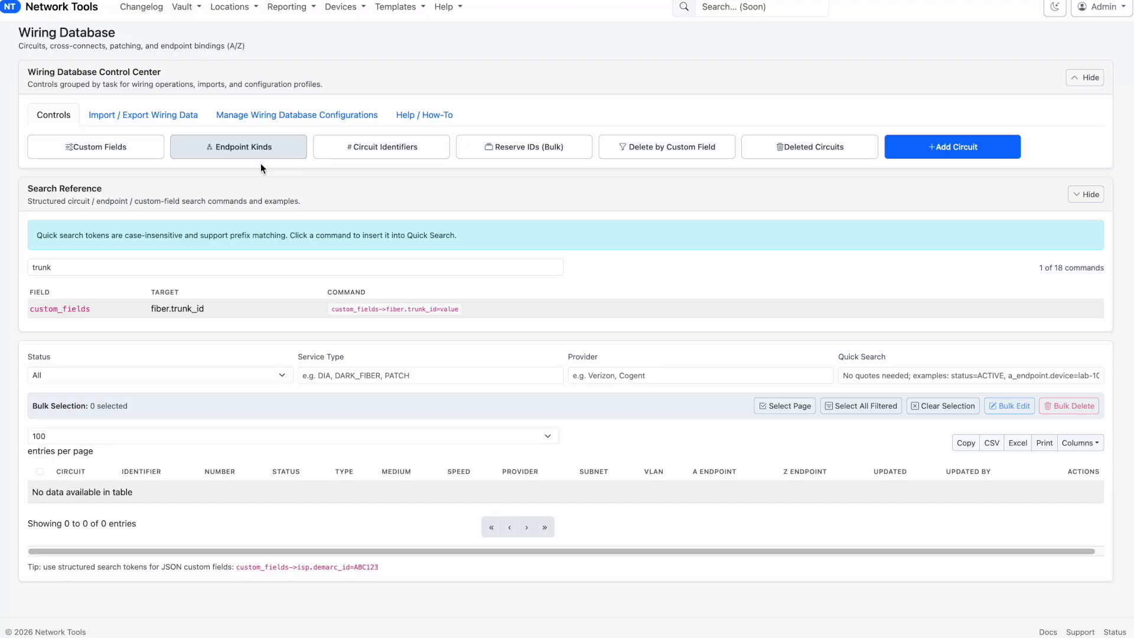
# Add an active circuit type identifier 2TB with sort order 100, save it, and close the circuit type identifiers
pyautogui.click(388, 148)
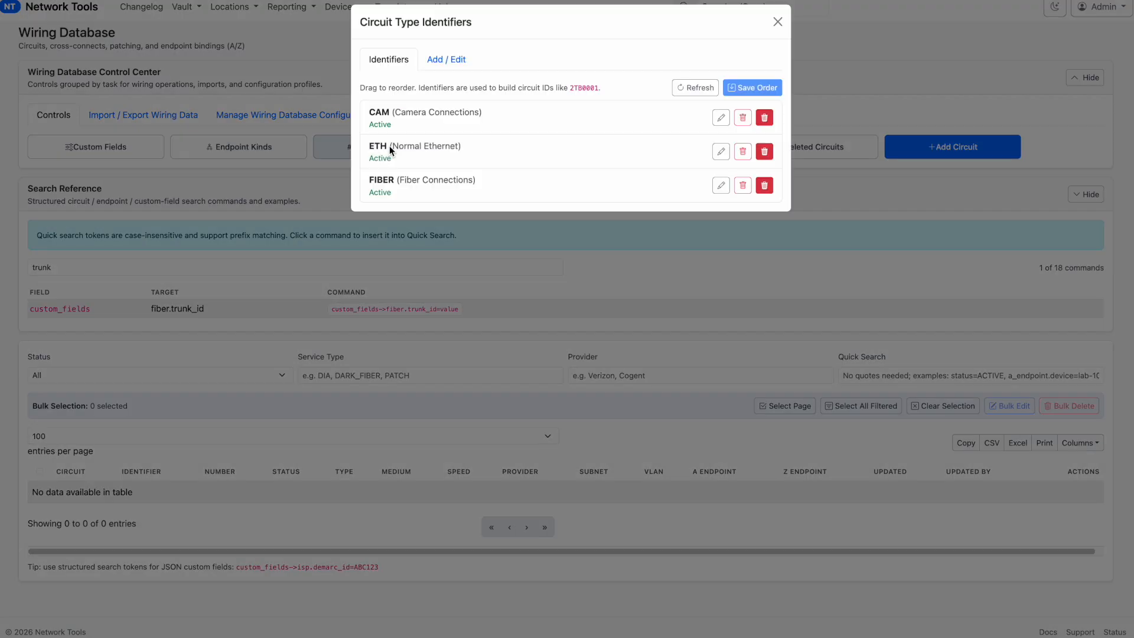
pyautogui.moveTo(361, 24); pyautogui.dragTo(479, 28)
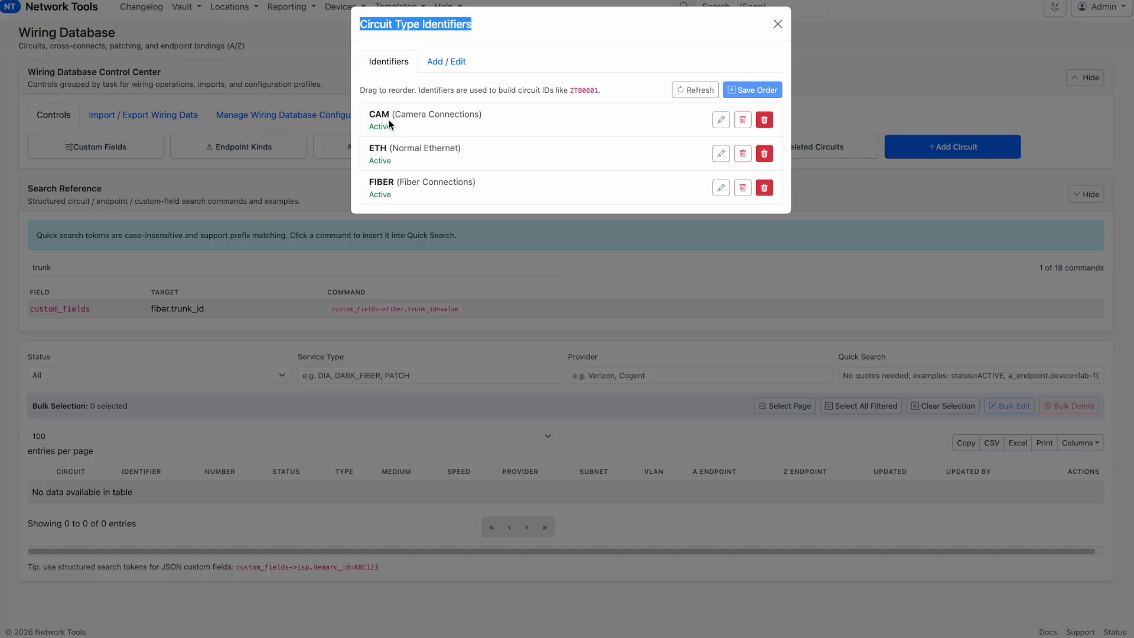
pyautogui.moveTo(386, 116)
pyautogui.mouseDown()
pyautogui.moveTo(369, 115)
pyautogui.moveTo(386, 116)
pyautogui.mouseUp()
pyautogui.click(444, 64)
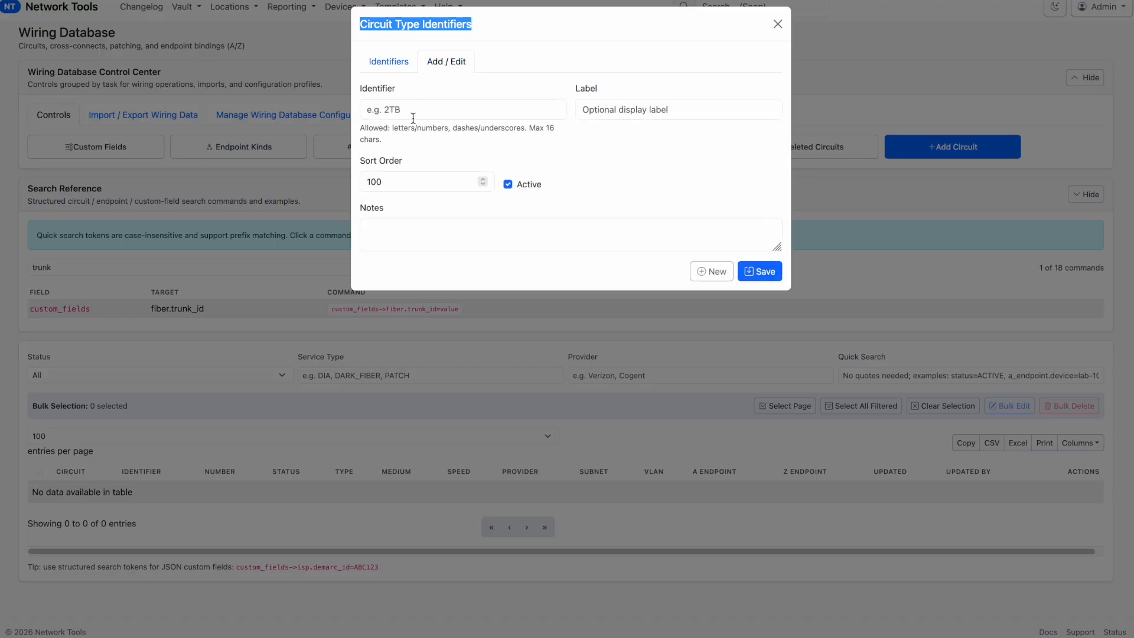
pyautogui.click(413, 118)
pyautogui.write('2TB')
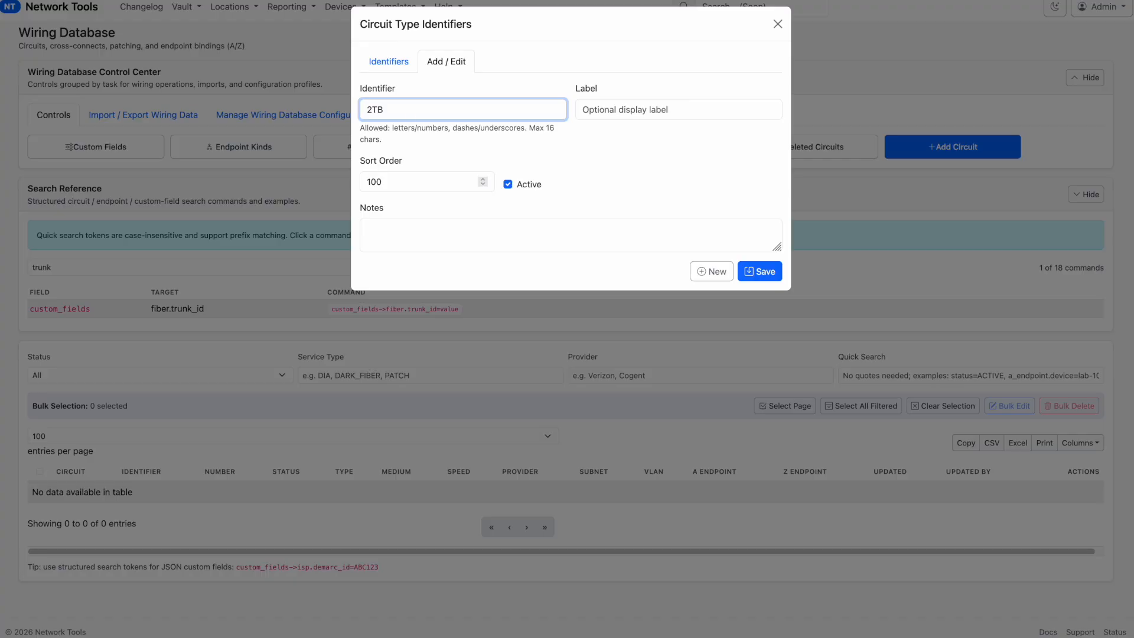
pyautogui.click(603, 114)
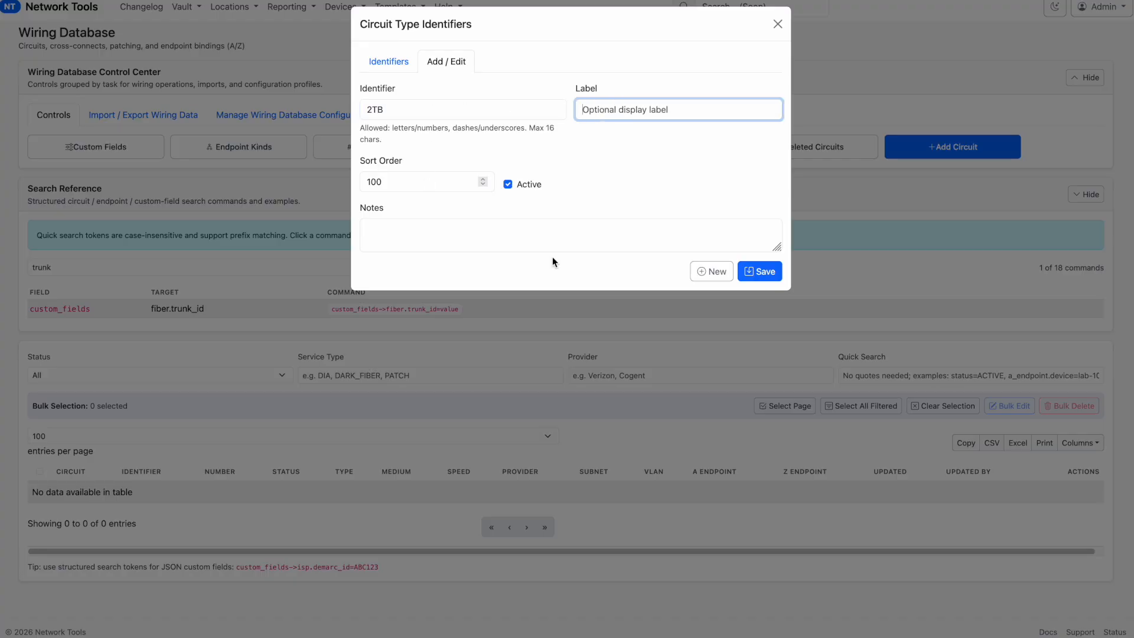
pyautogui.click(723, 273)
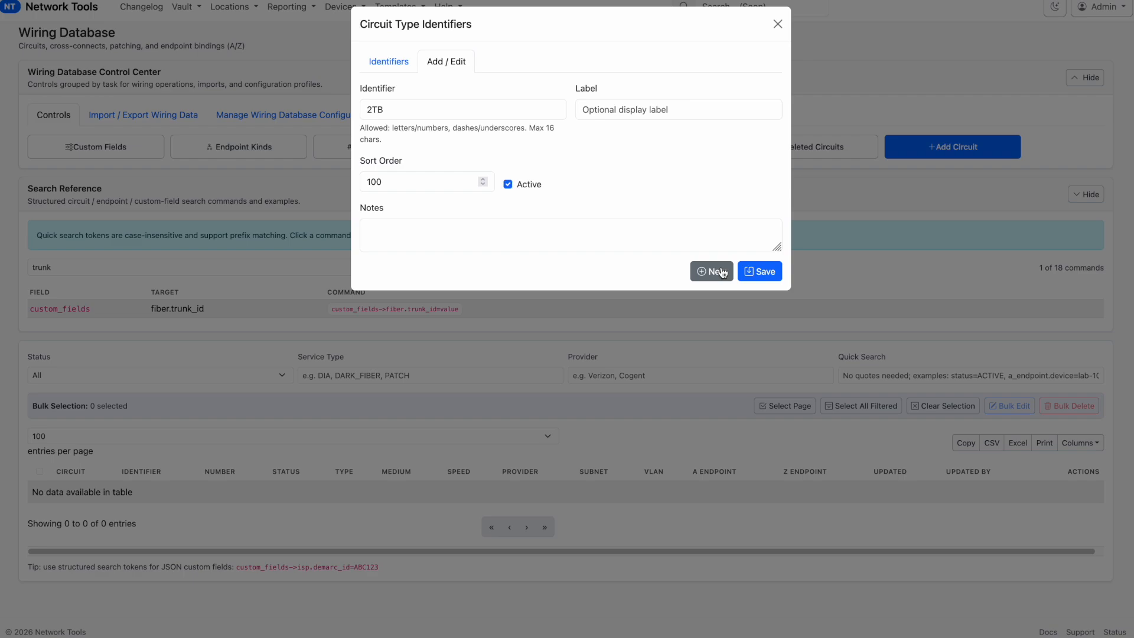
pyautogui.click(757, 271)
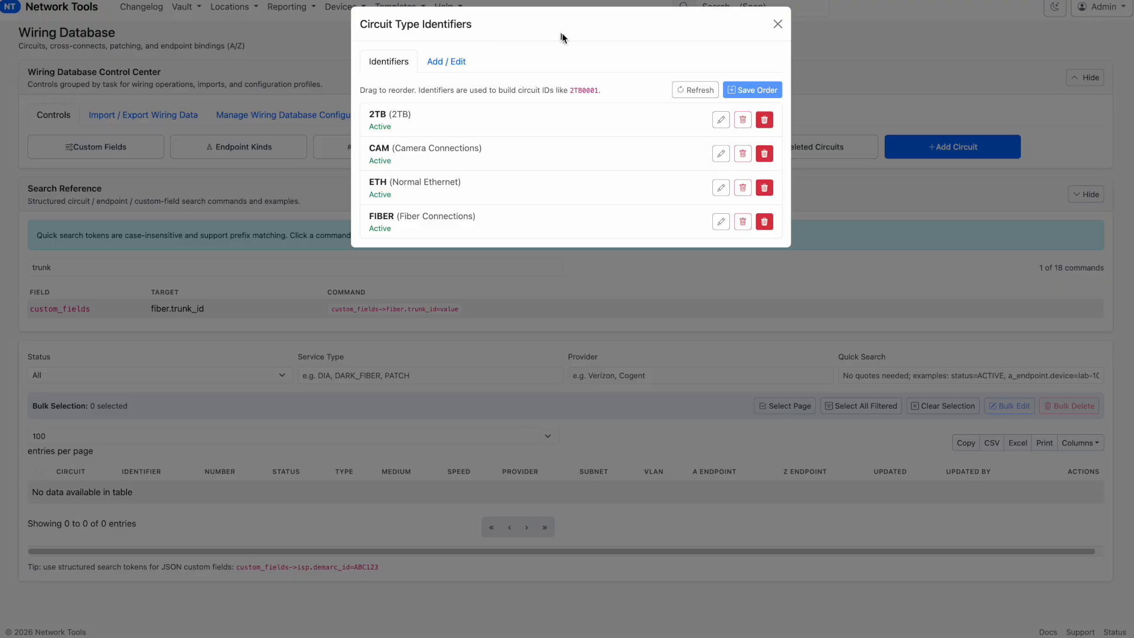
pyautogui.click(777, 23)
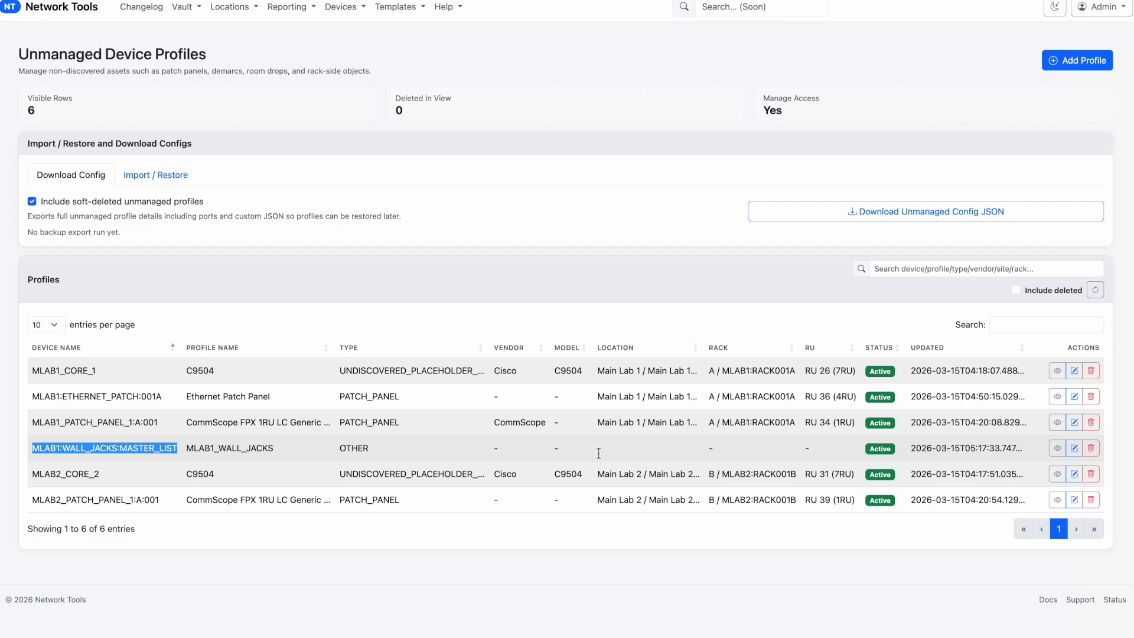
# Examine the device name and port list in the MLAB1:WALL_JACKS:MASTER_LIST unmanaged profile, and close it without changes
pyautogui.click(1073, 450)
pyautogui.scroll(-7, 308, 383)
pyautogui.scroll(-3, 309, 382)
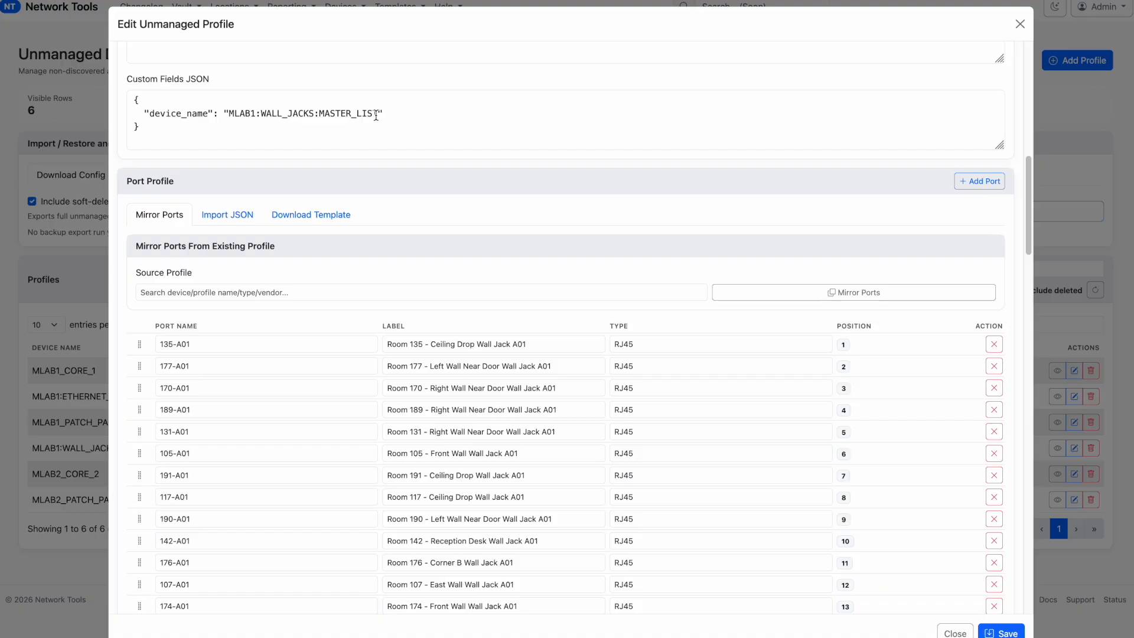
pyautogui.doubleClick(242, 113)
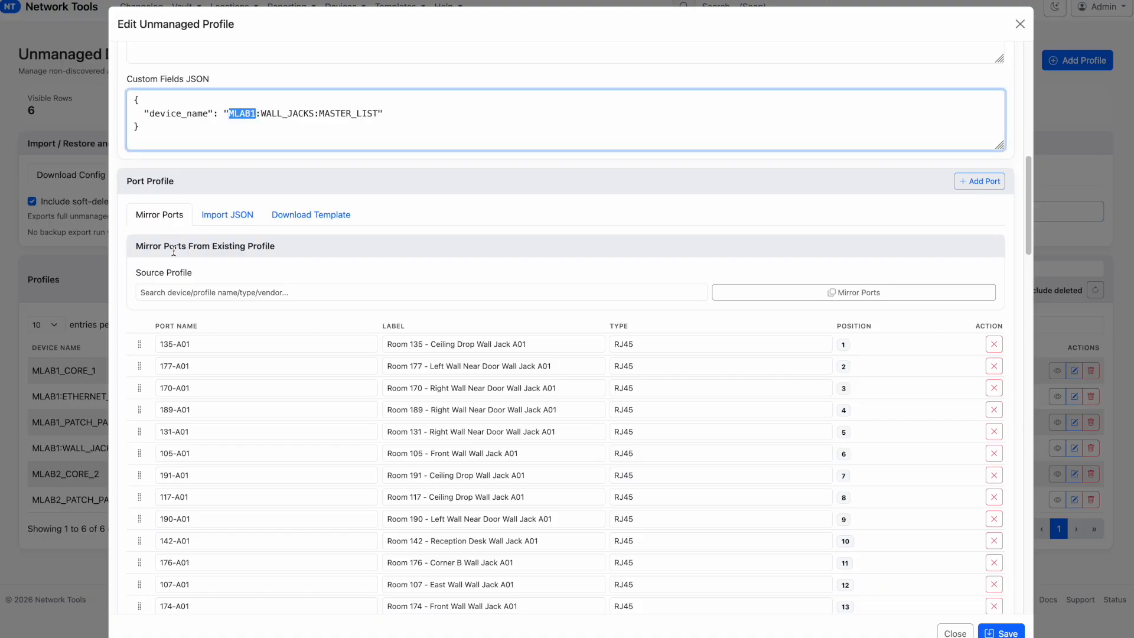
pyautogui.scroll(-10, 243, 467)
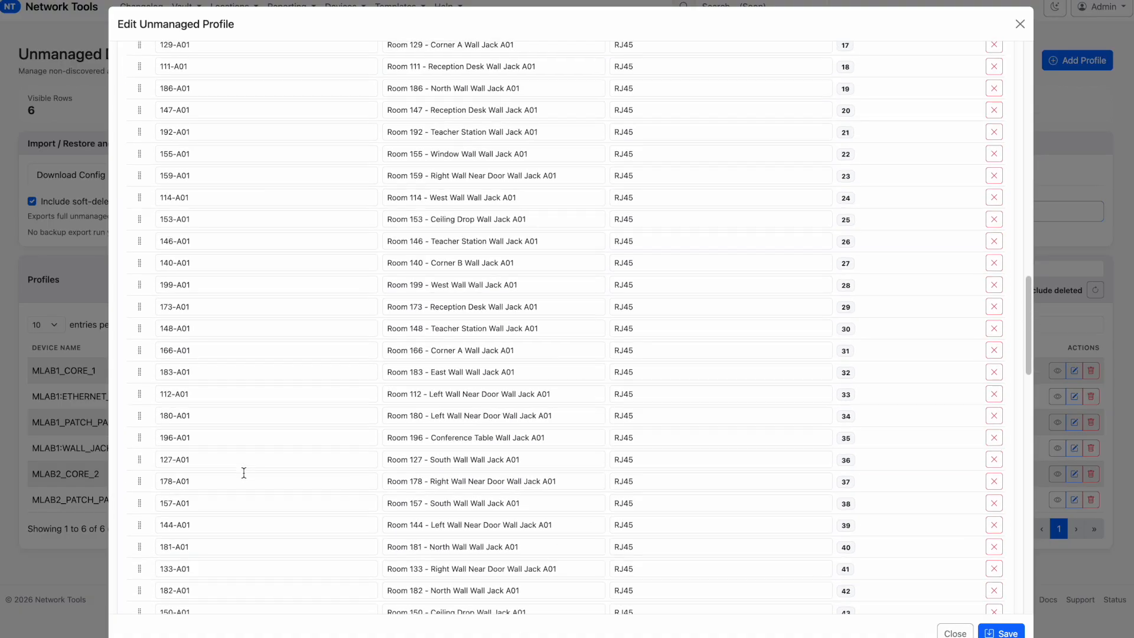
pyautogui.click(1020, 24)
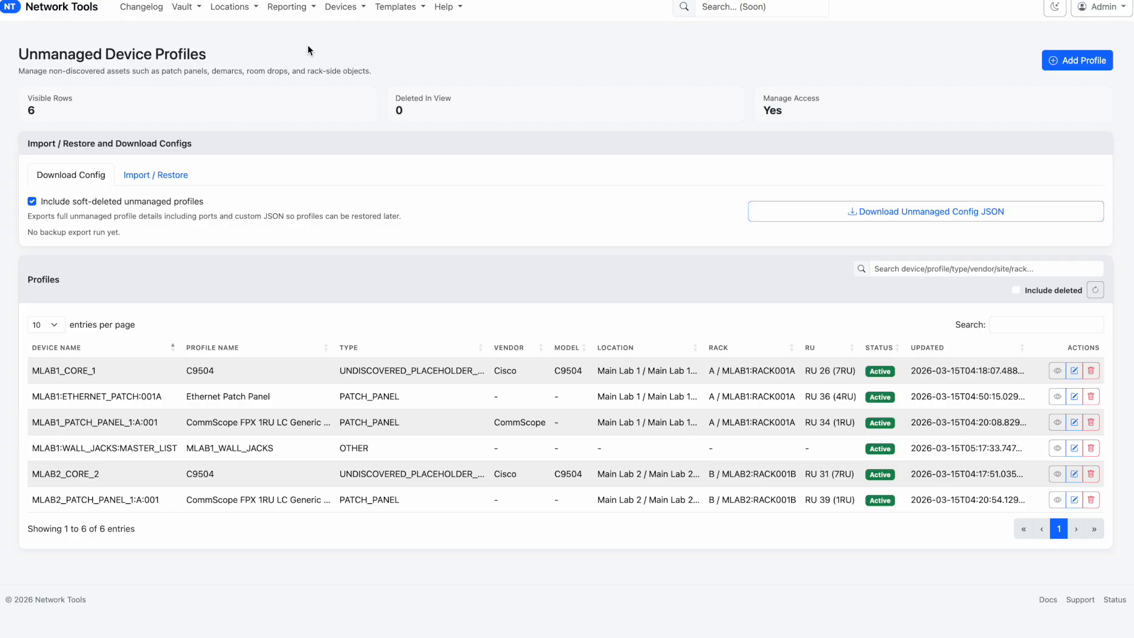
# Open the Rack Wiring Review and load the rack profile MLAB1:RACK001A
pyautogui.click(339, 12)
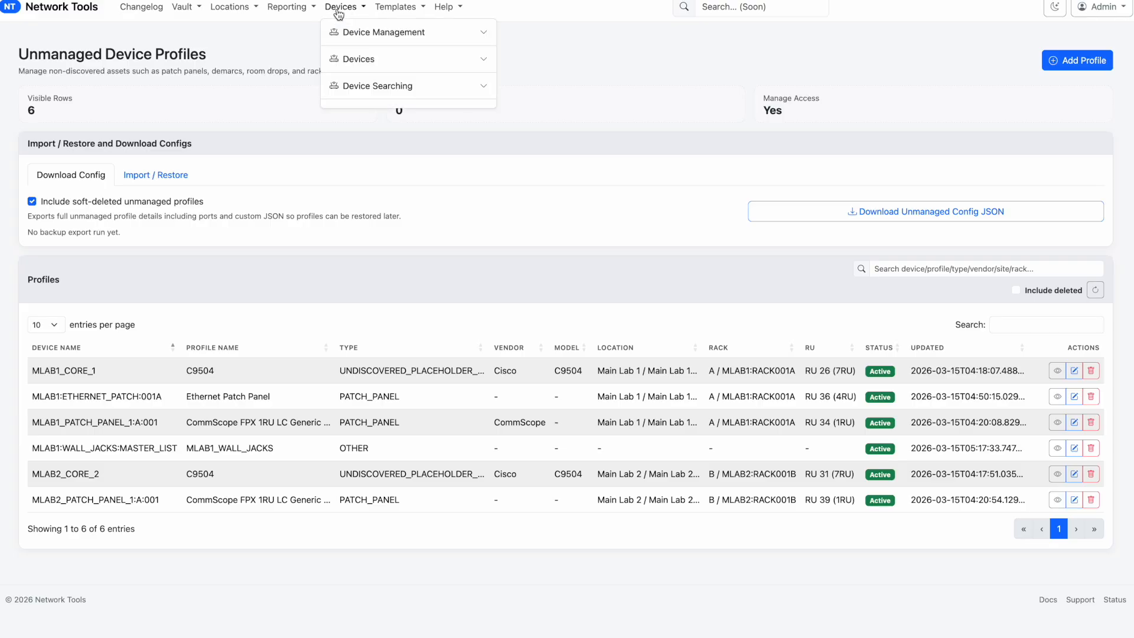
pyautogui.click(415, 36)
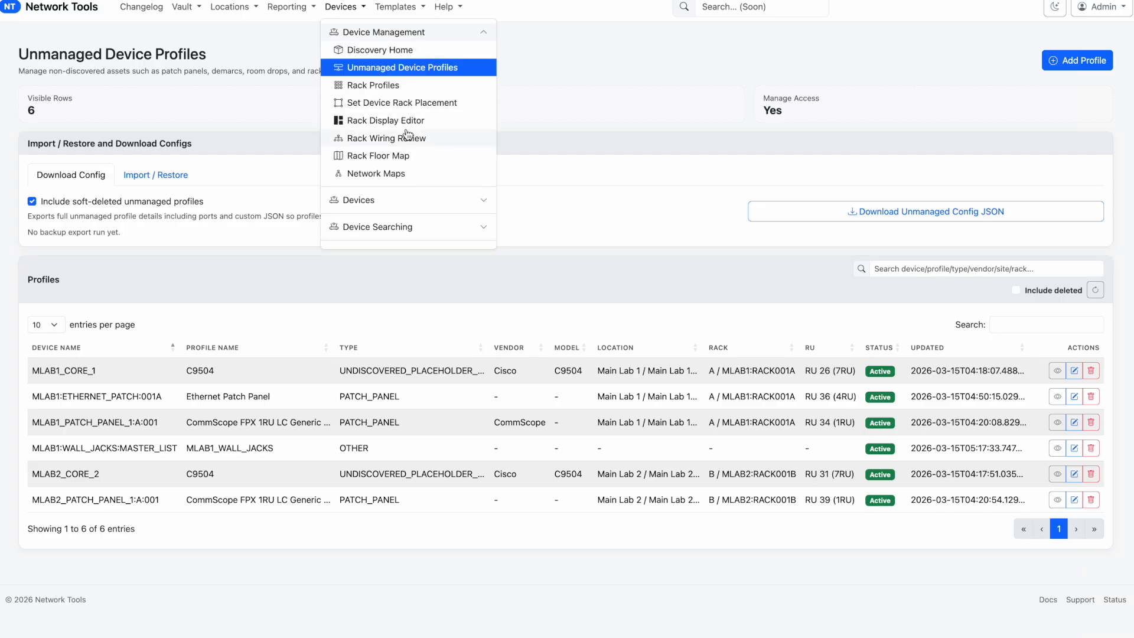
pyautogui.click(404, 141)
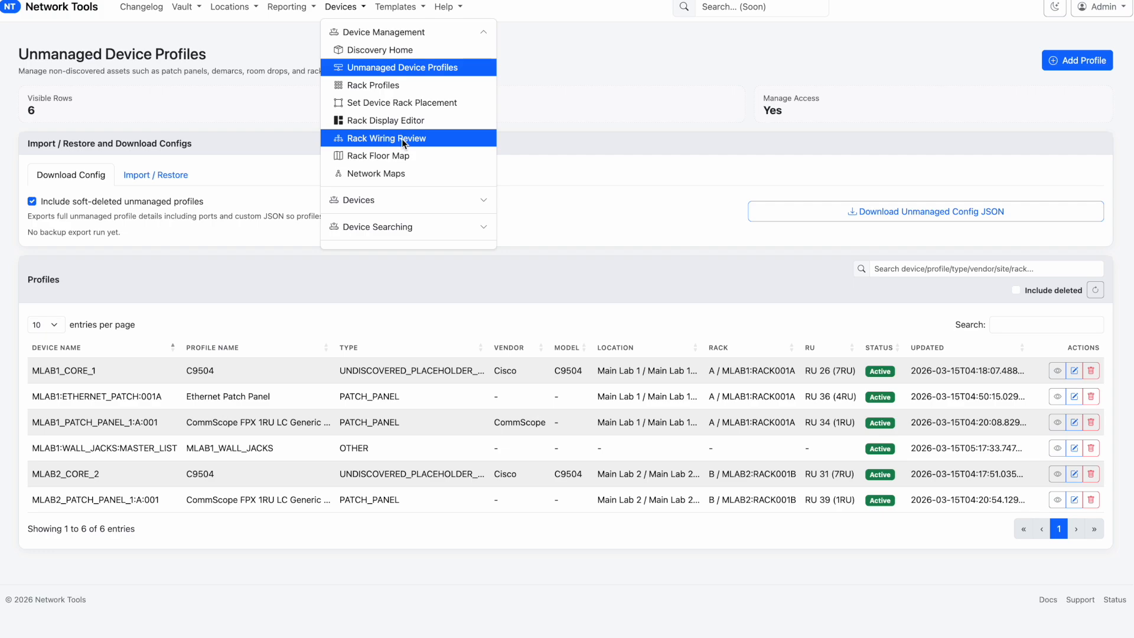
pyautogui.click(223, 123)
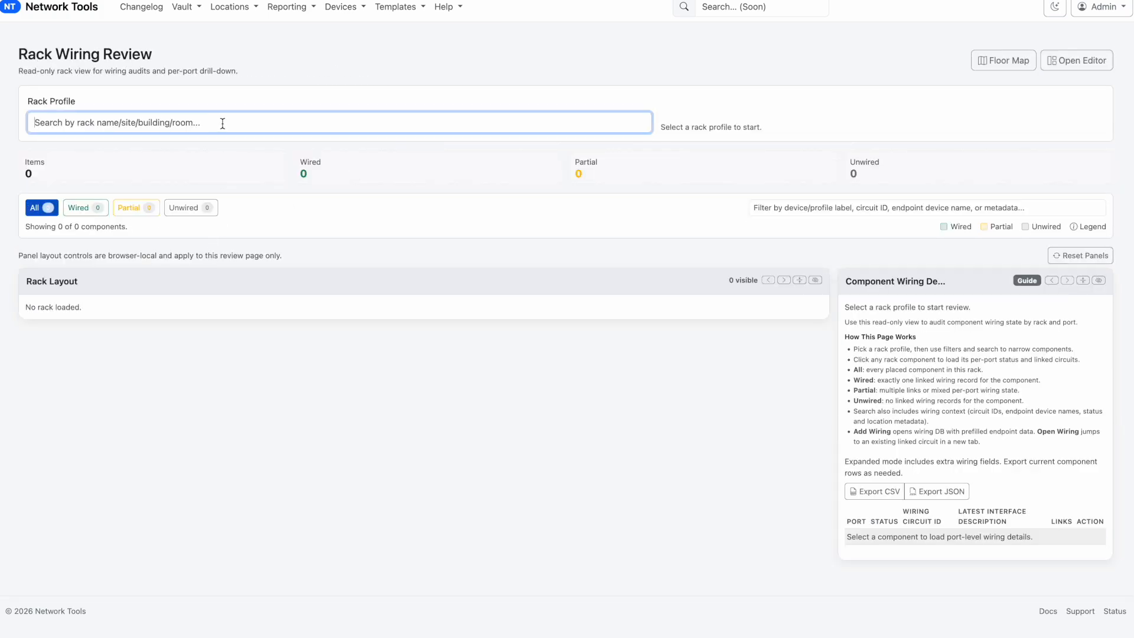
pyautogui.write('m')
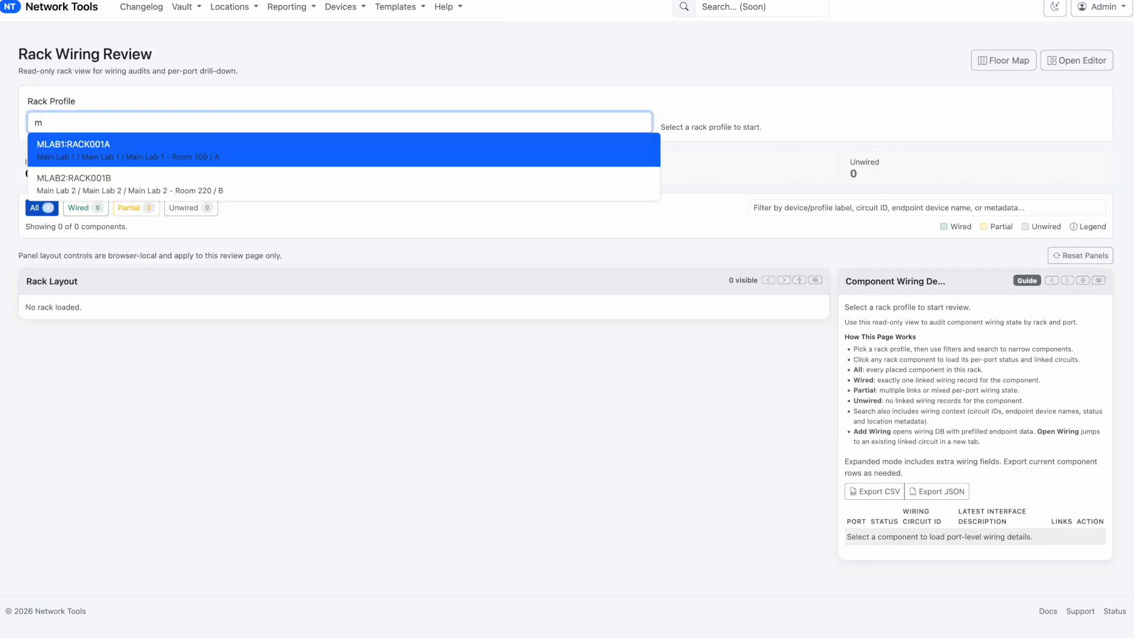
pyautogui.press('Return')
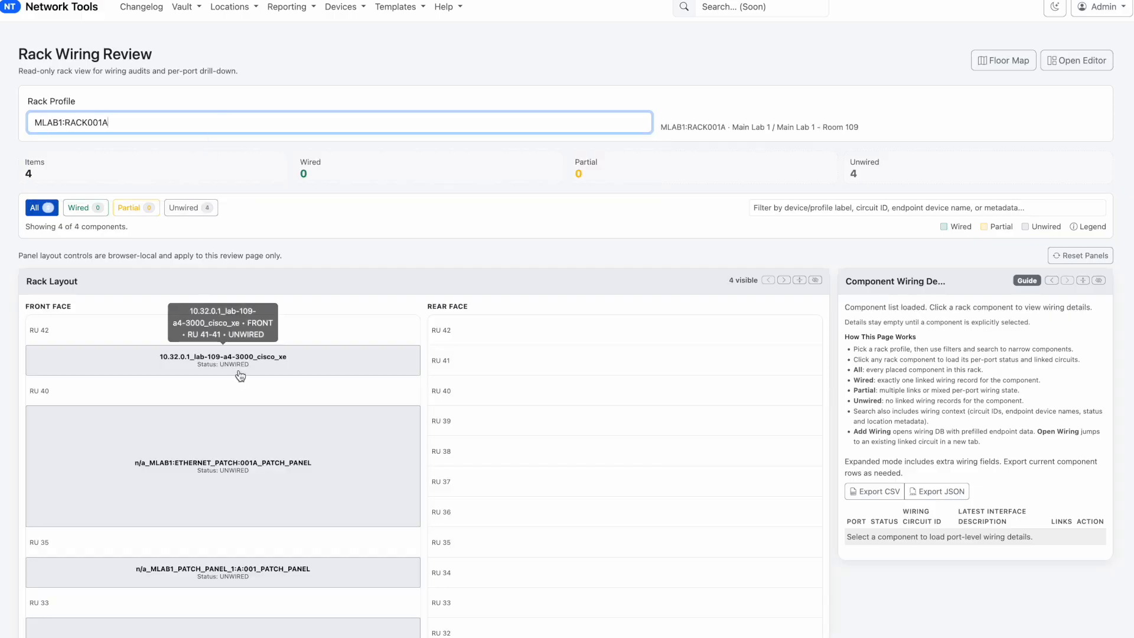
# Review the per-port wiring details of the lab-109-a4-3000 switch, the Ethernet patch panel and the MLAB1_PATCH_PANEL_1:A:001 patch panel
pyautogui.scroll(-1, 239, 370)
pyautogui.scroll(-1, 240, 375)
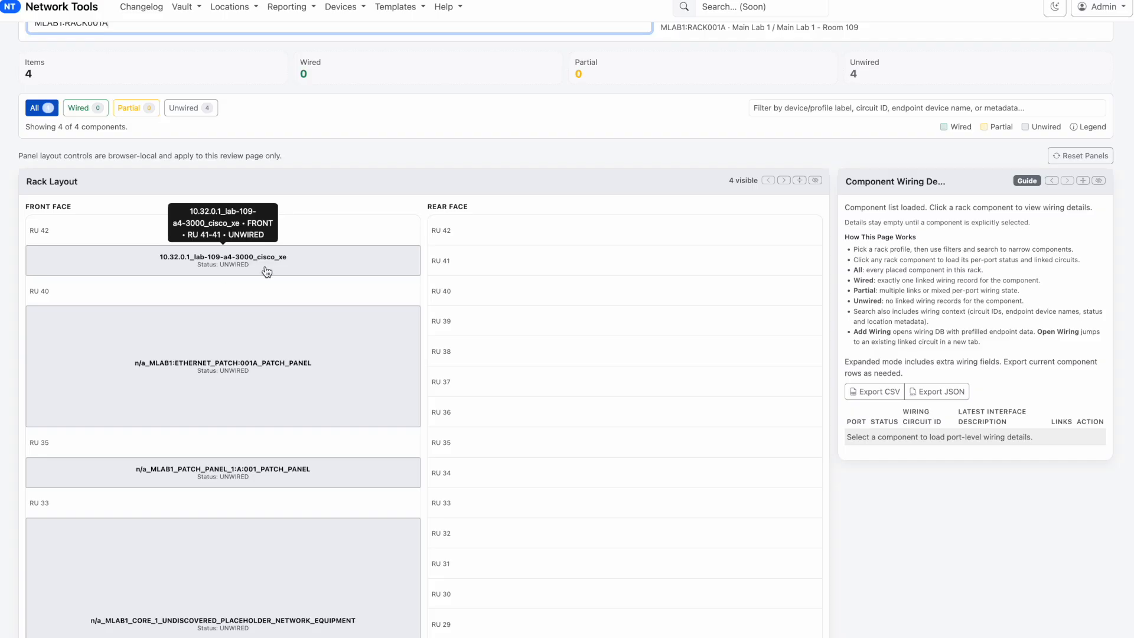
pyautogui.click(310, 269)
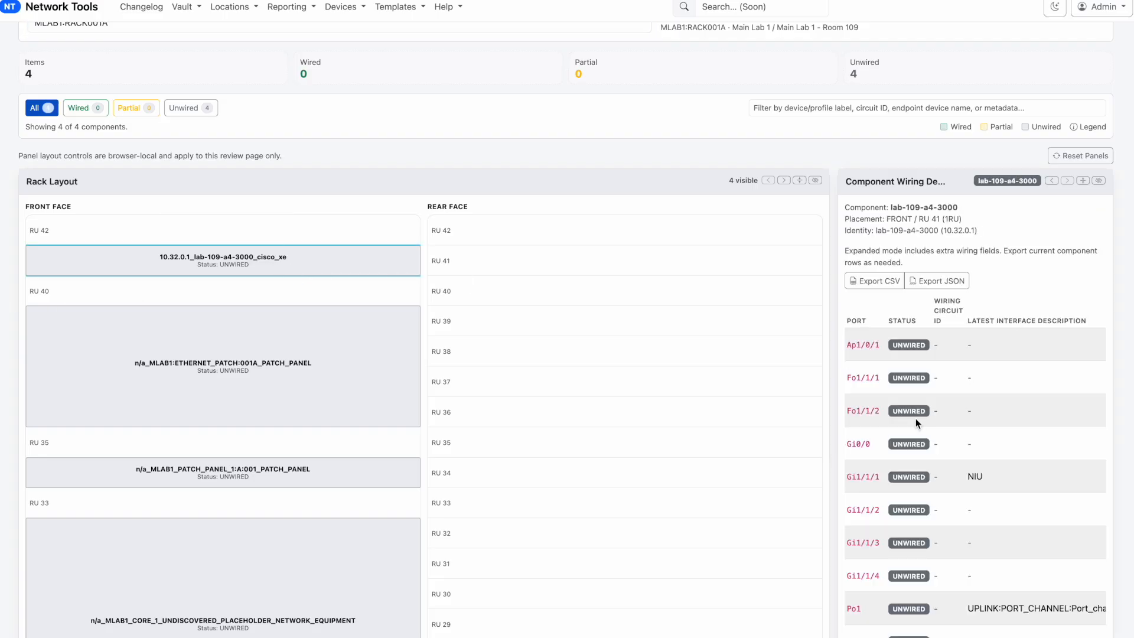
pyautogui.scroll(-2, 916, 419)
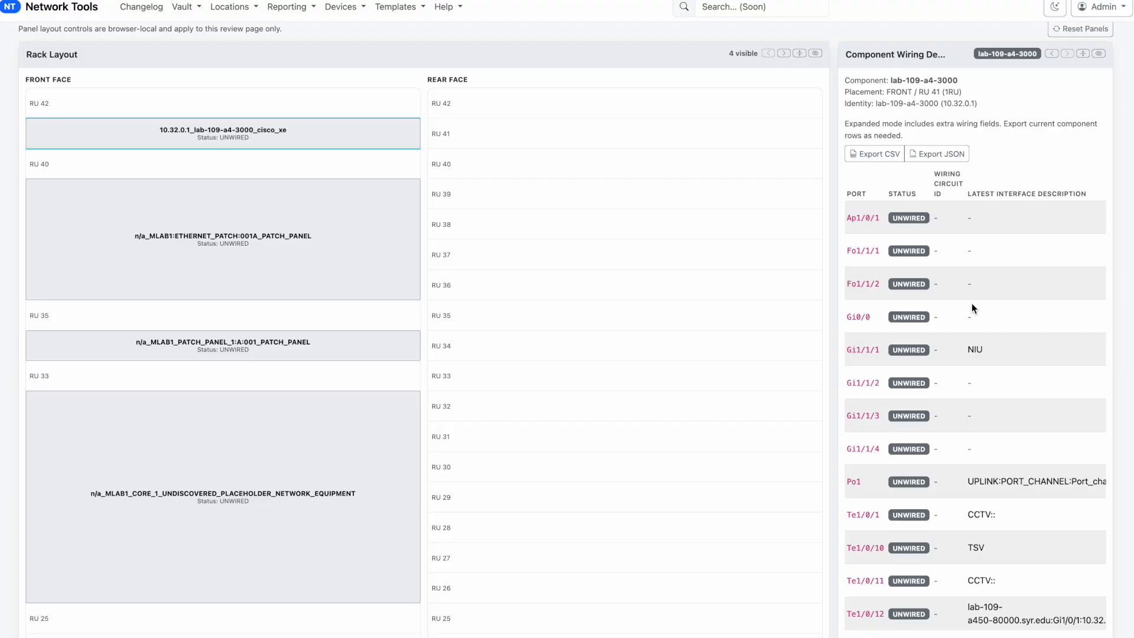
pyautogui.scroll(-1, 972, 303)
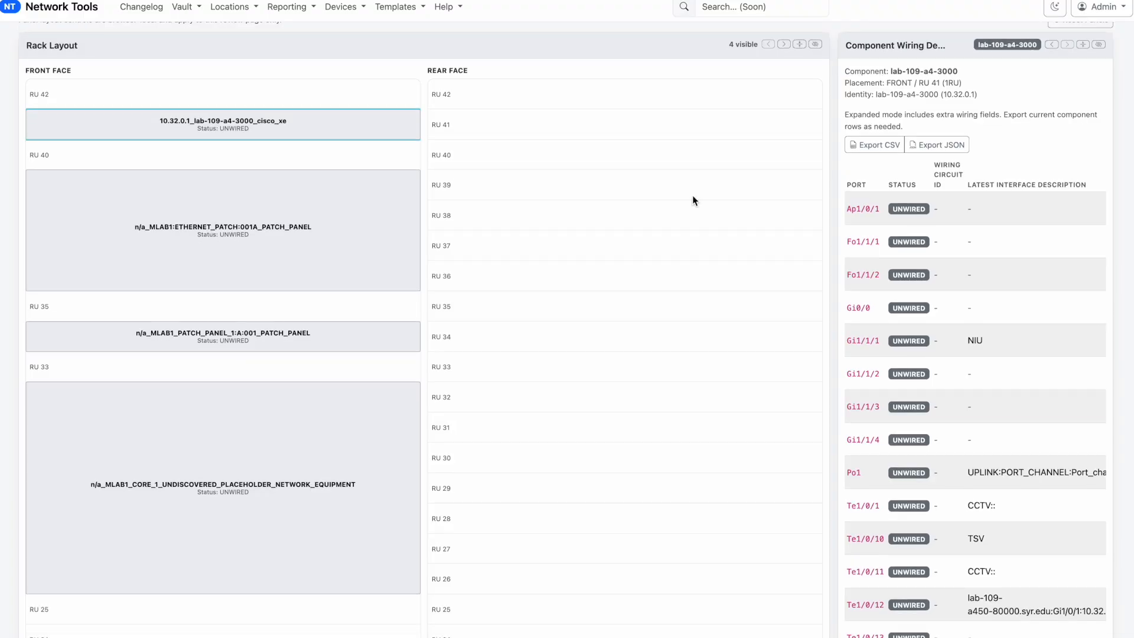
pyautogui.click(249, 238)
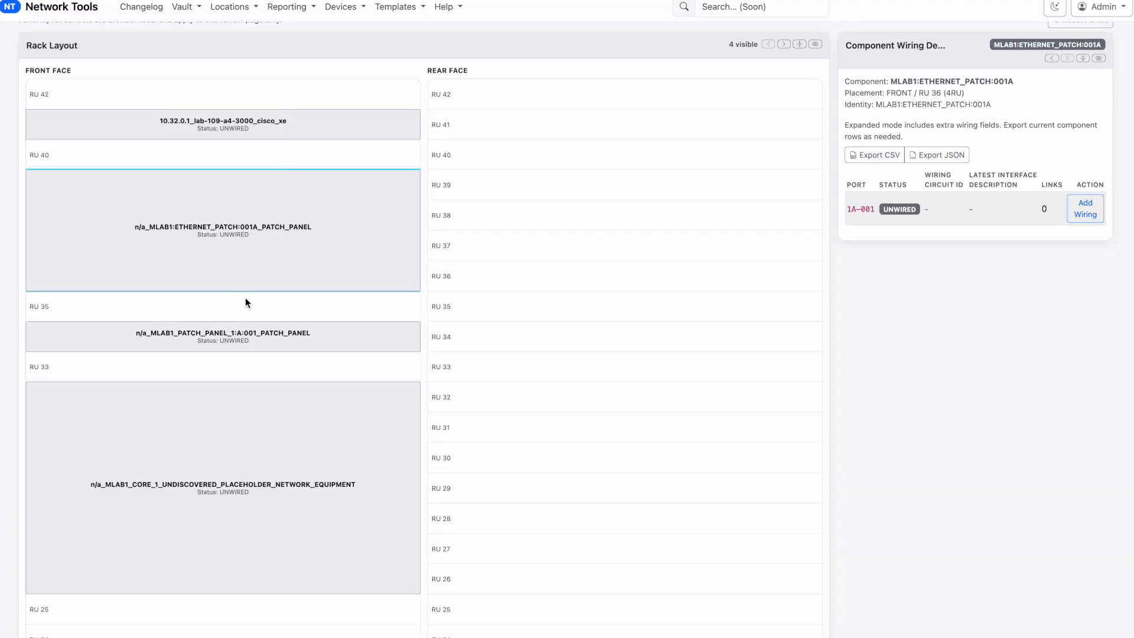
pyautogui.click(248, 337)
pyautogui.scroll(-2, 1022, 354)
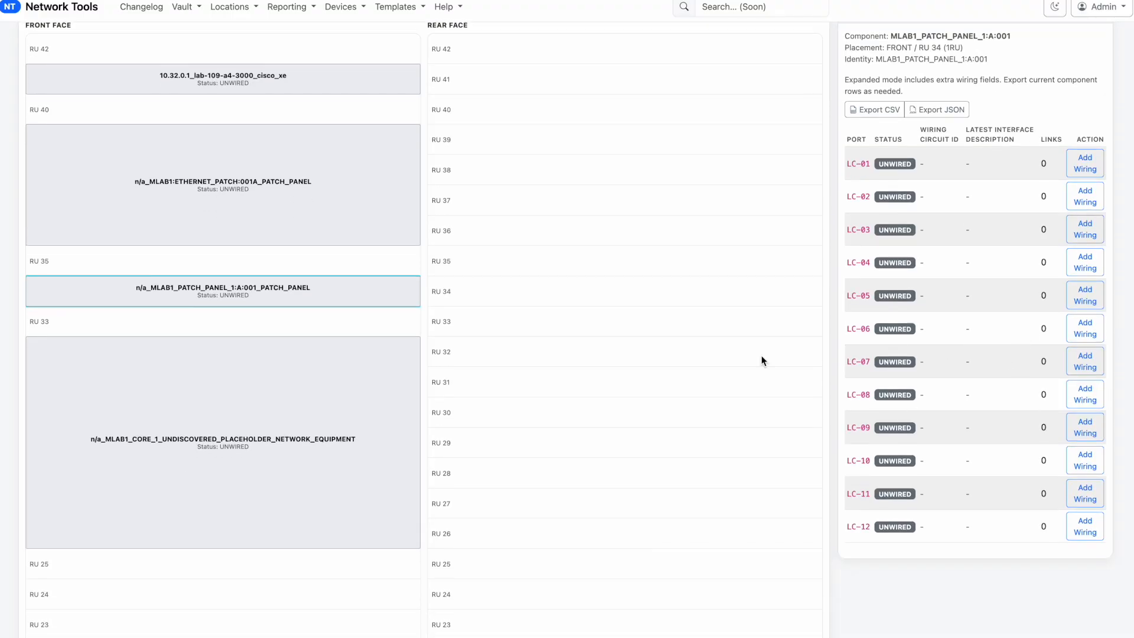
pyautogui.scroll(3, 440, 349)
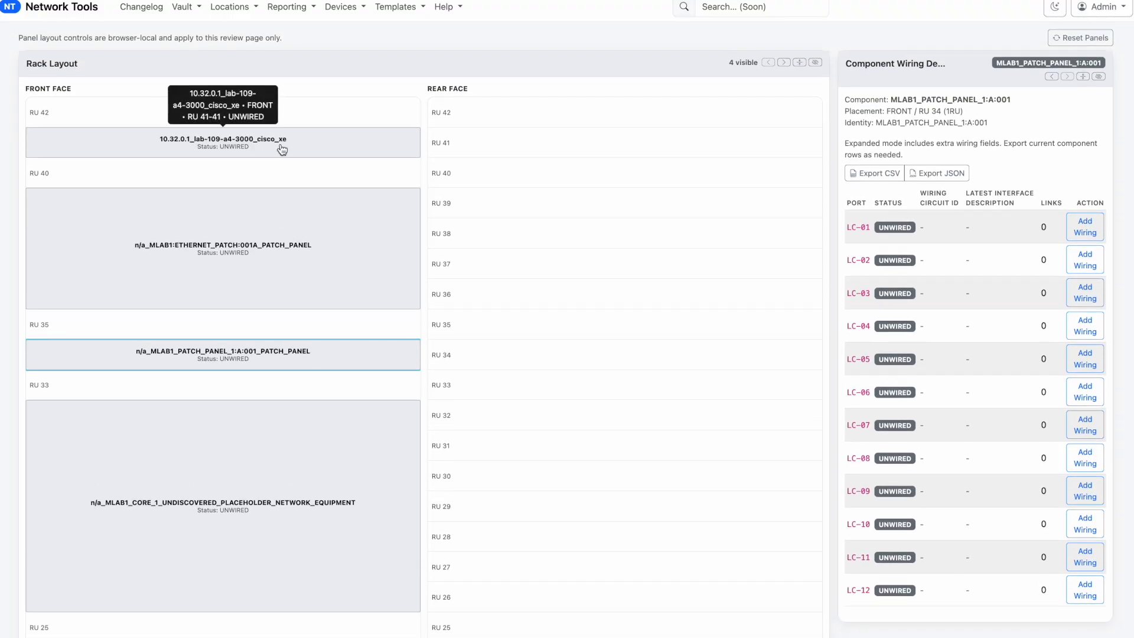
pyautogui.click(281, 147)
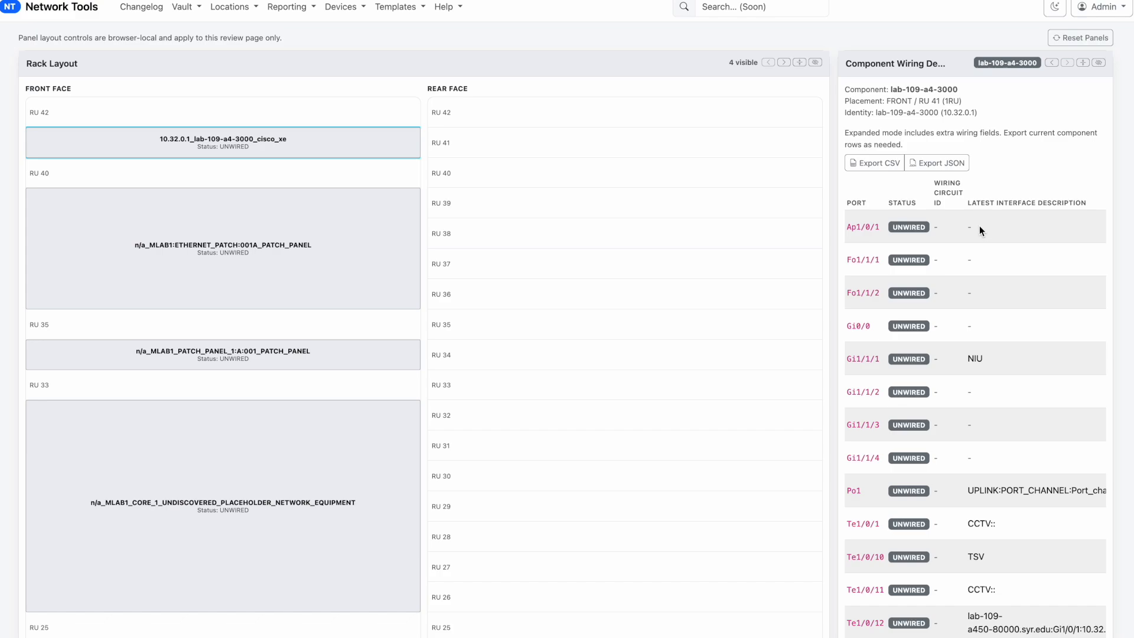
pyautogui.scroll(1, 843, 118)
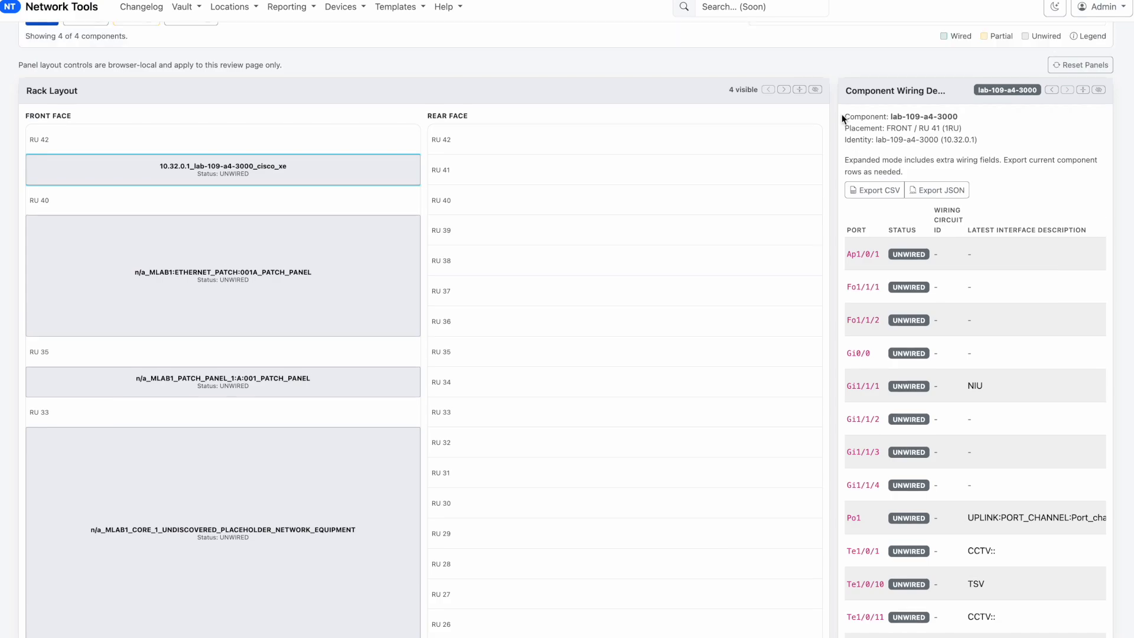
# Hide the rack layout and examine the expanded port wiring details of lab-109-a4-3000
pyautogui.click(816, 90)
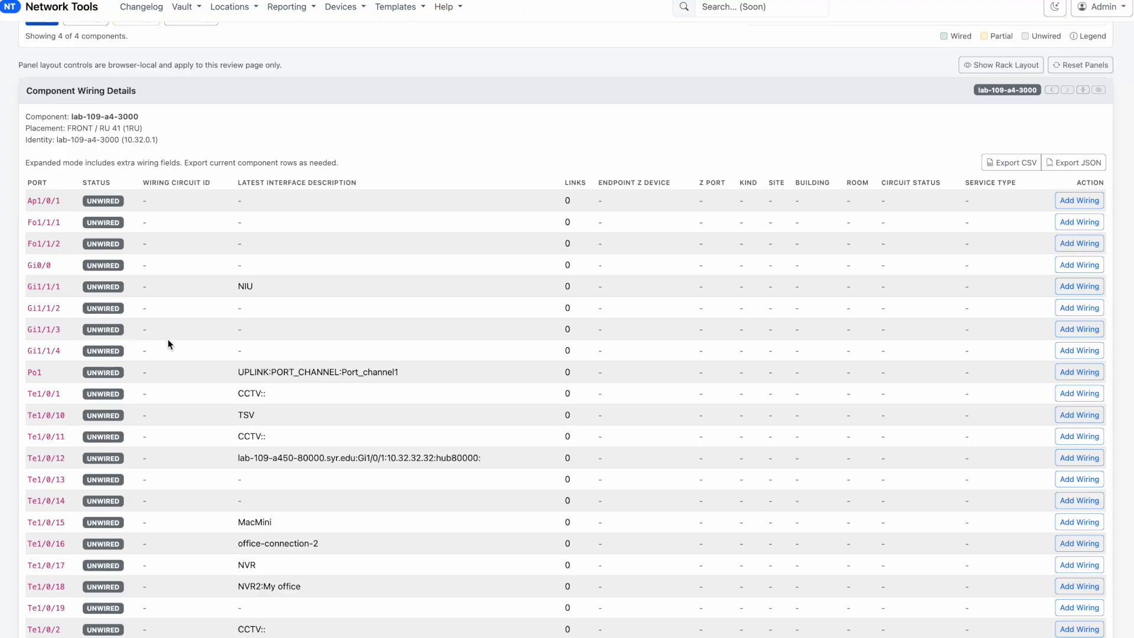
pyautogui.scroll(-2, 168, 339)
pyautogui.scroll(-9, 168, 340)
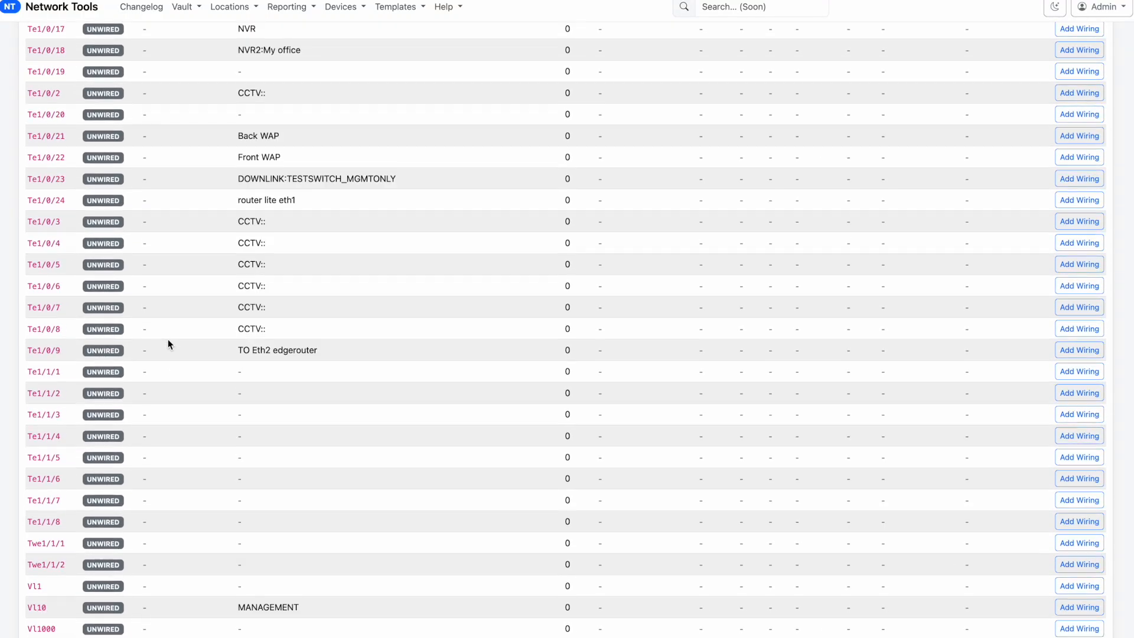
pyautogui.scroll(12, 168, 339)
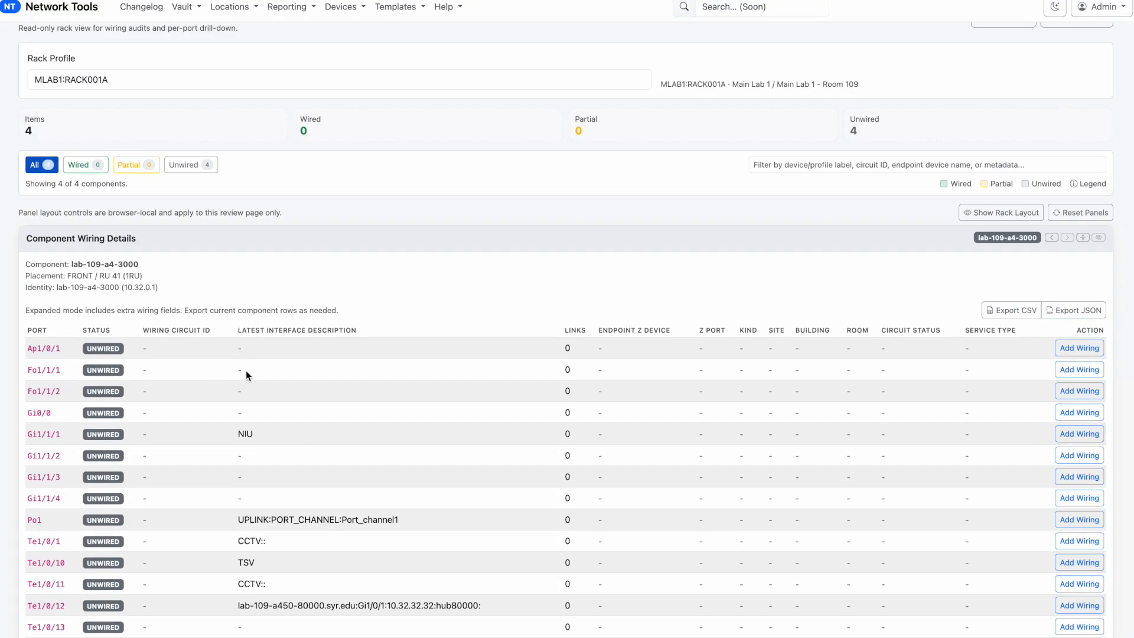
pyautogui.scroll(-2, 246, 387)
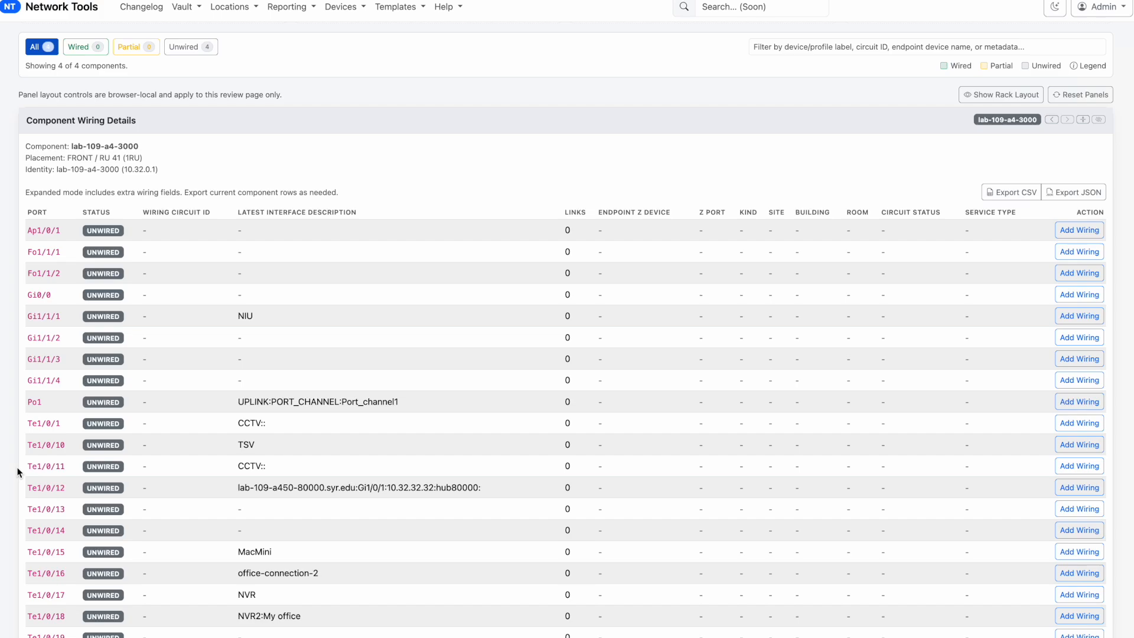
# Start adding wiring for port Te1/0/11 of lab-109-a4-3000 and set the circuit type identifier to CAM
pyautogui.moveTo(299, 467); pyautogui.dragTo(228, 466)
pyautogui.click(1062, 467)
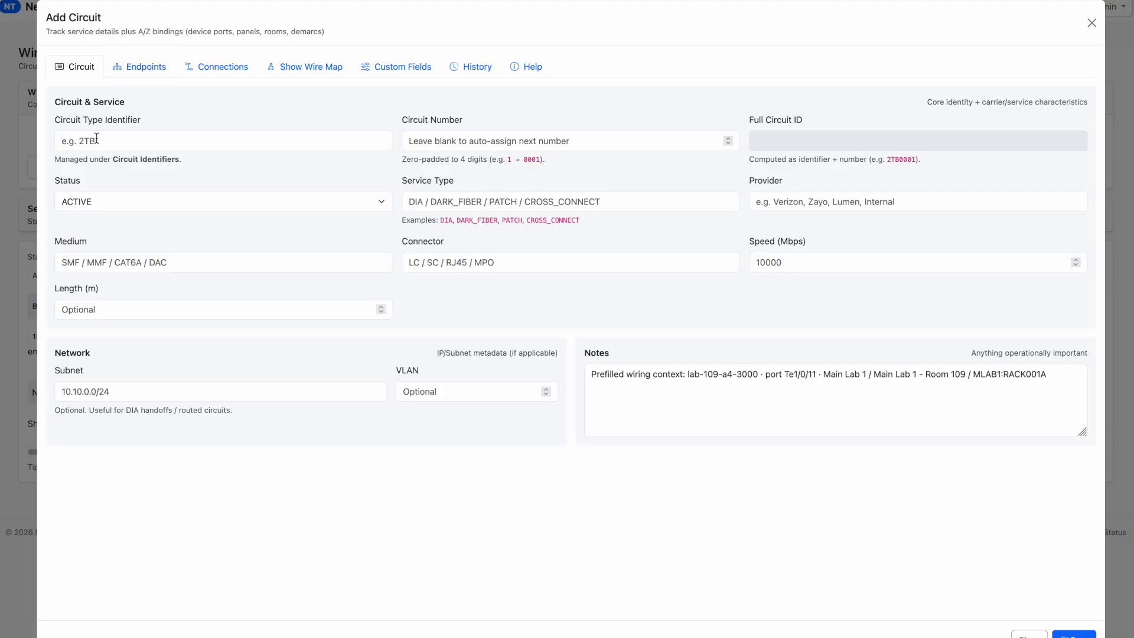
pyautogui.click(122, 144)
pyautogui.write('cam')
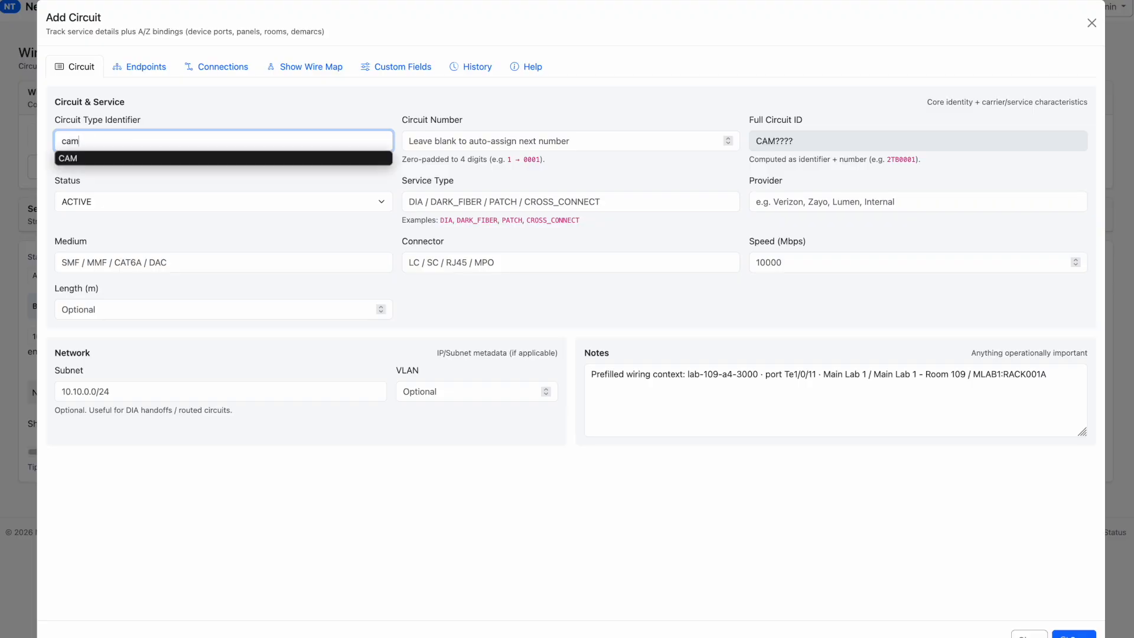
pyautogui.moveTo(91, 140); pyautogui.dragTo(35, 144)
pyautogui.click(126, 158)
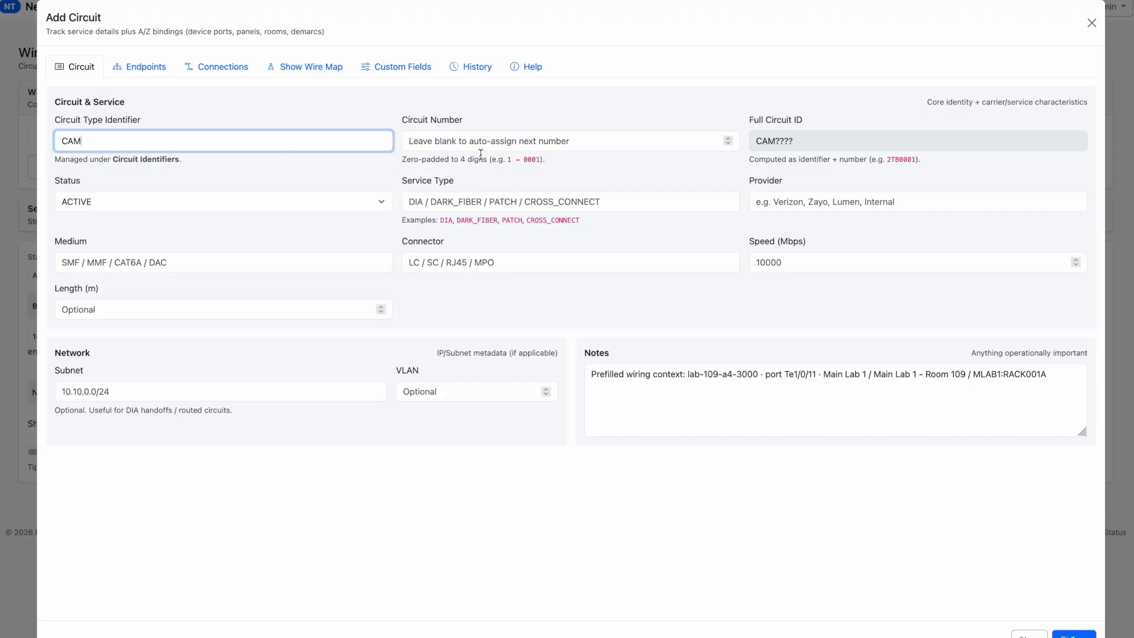
pyautogui.click(529, 136)
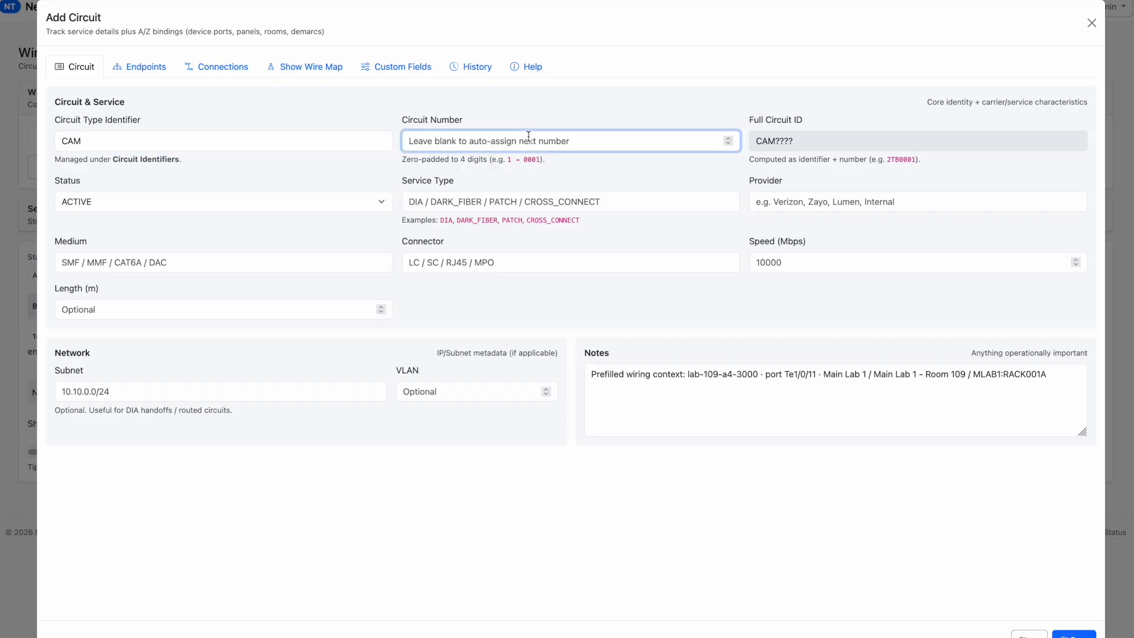
pyautogui.write('654321')
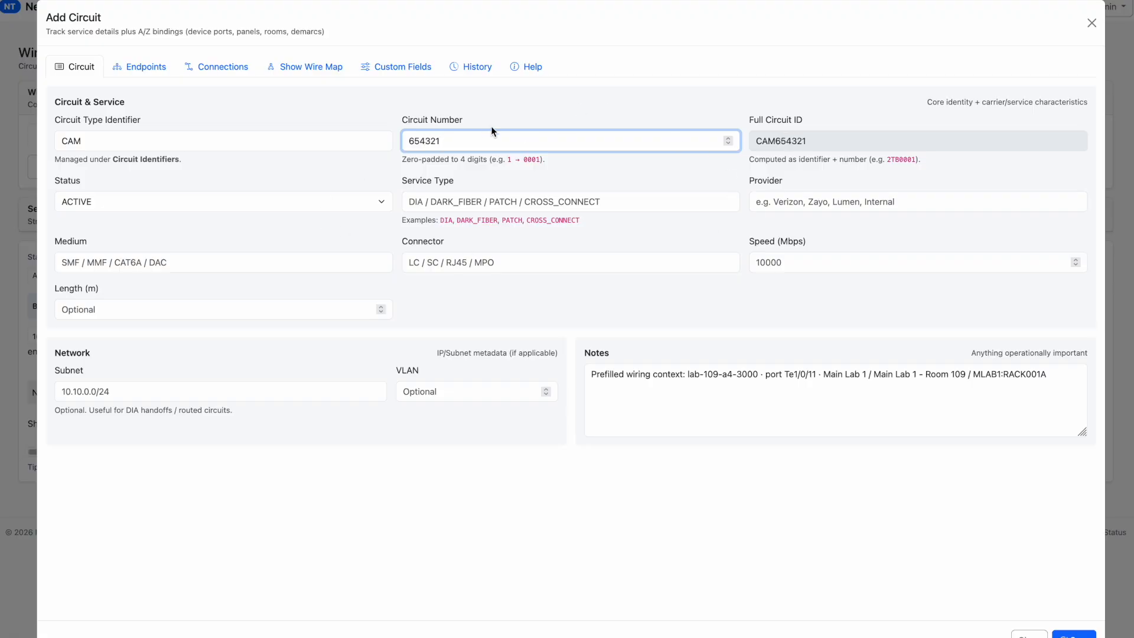
pyautogui.moveTo(490, 135); pyautogui.dragTo(286, 130)
pyautogui.press('BackSpace')
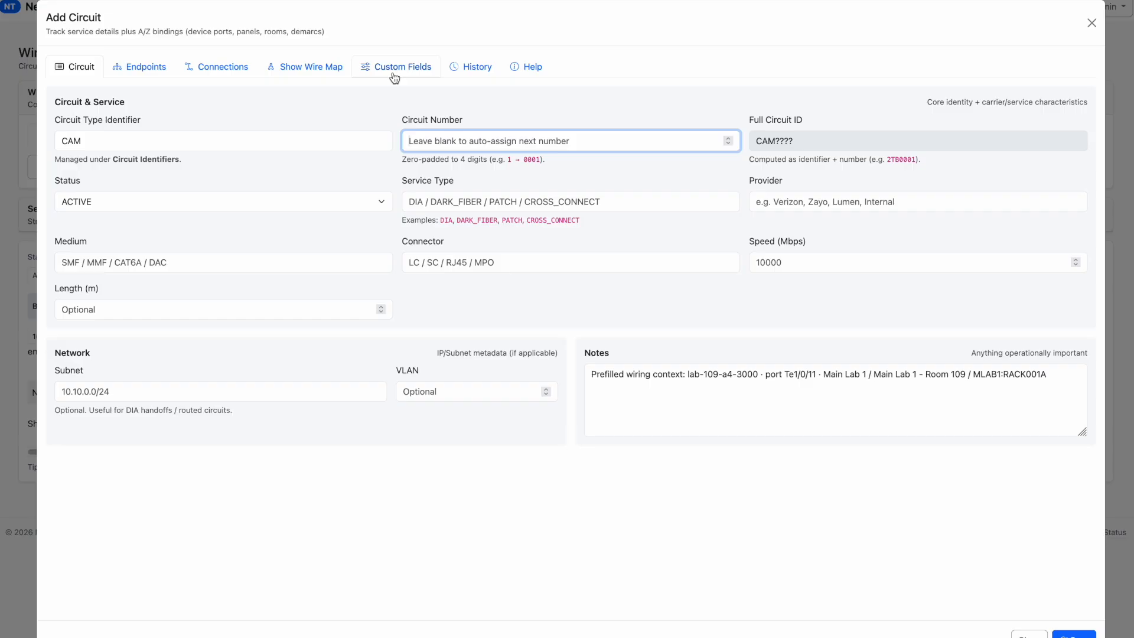
# Keep the circuit status ACTIVE and set the service type to CAMERA
pyautogui.click(97, 200)
pyautogui.click(479, 202)
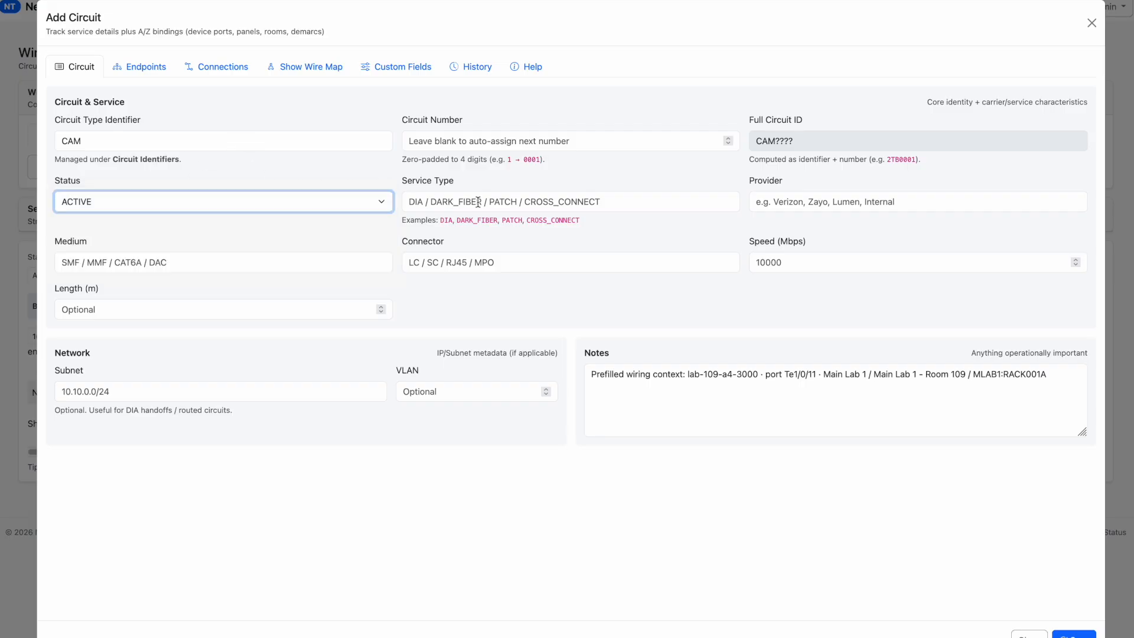
pyautogui.click(588, 201)
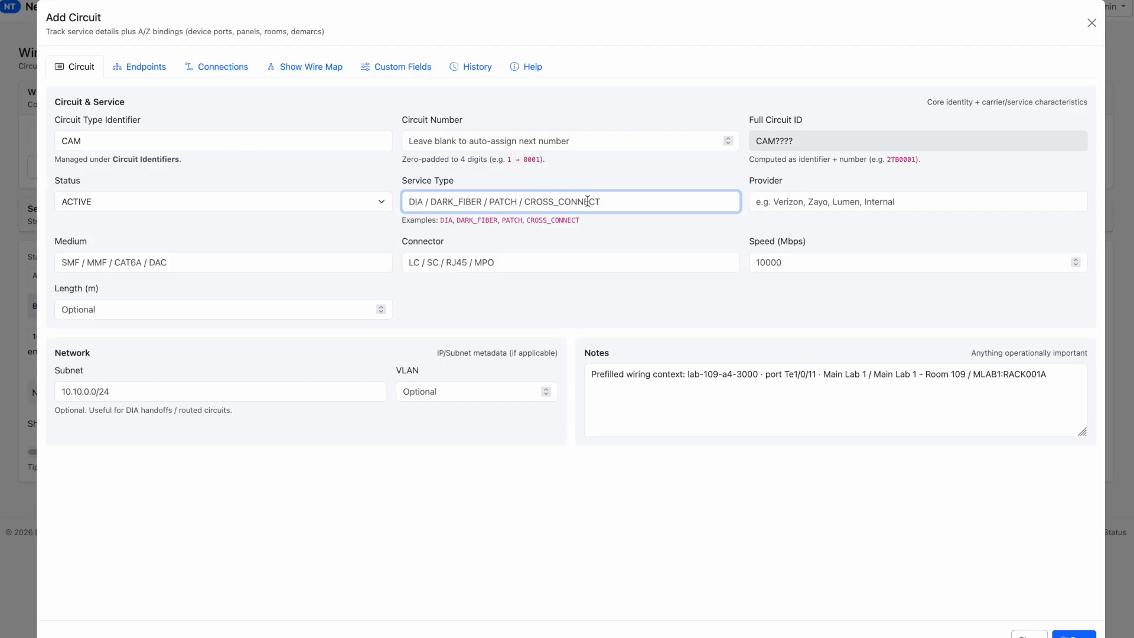
pyautogui.write('CAMERA')
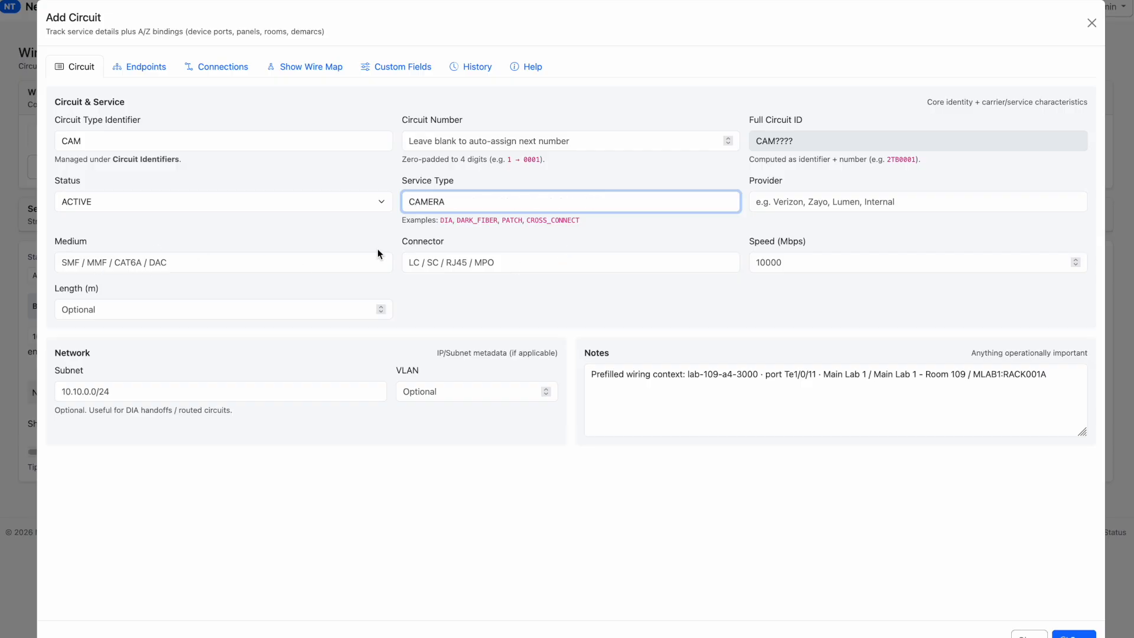
# Set the circuit's medium to CAT6A and its connector to RJ45, leaving speed and length blank
pyautogui.click(354, 264)
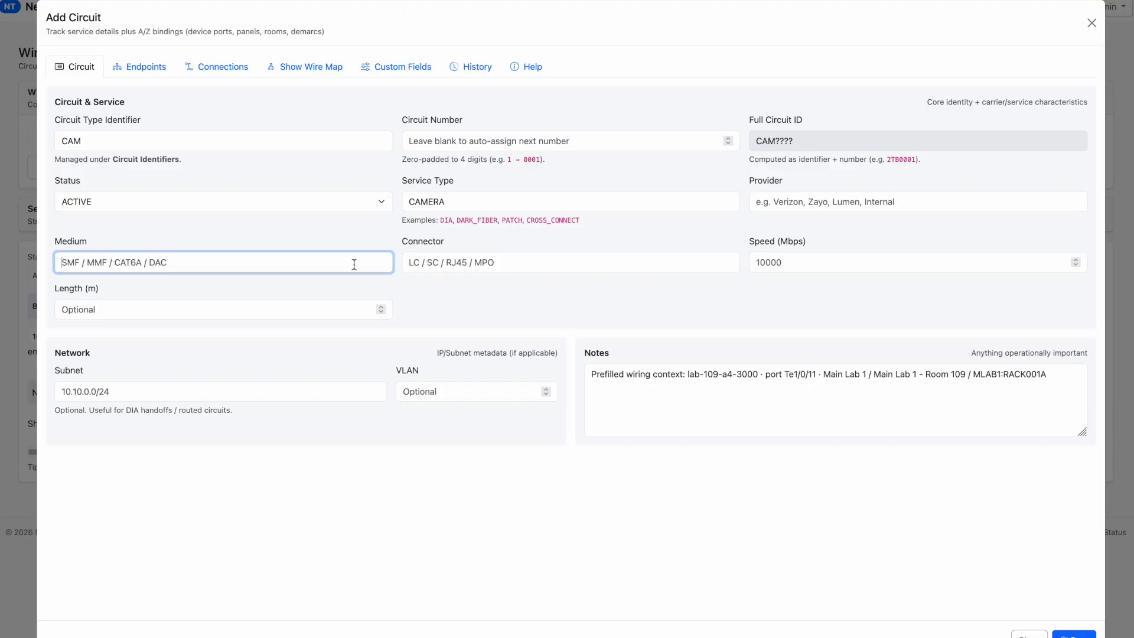
pyautogui.write('CAT6A')
pyautogui.press('Tab')
pyautogui.write('RJ45')
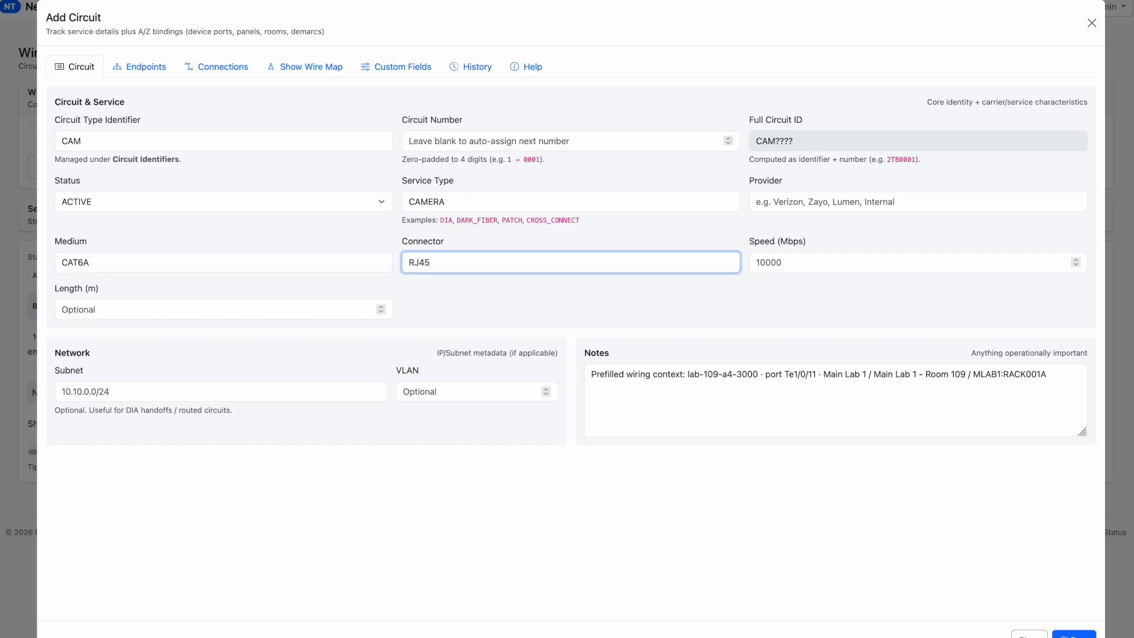
pyautogui.click(855, 263)
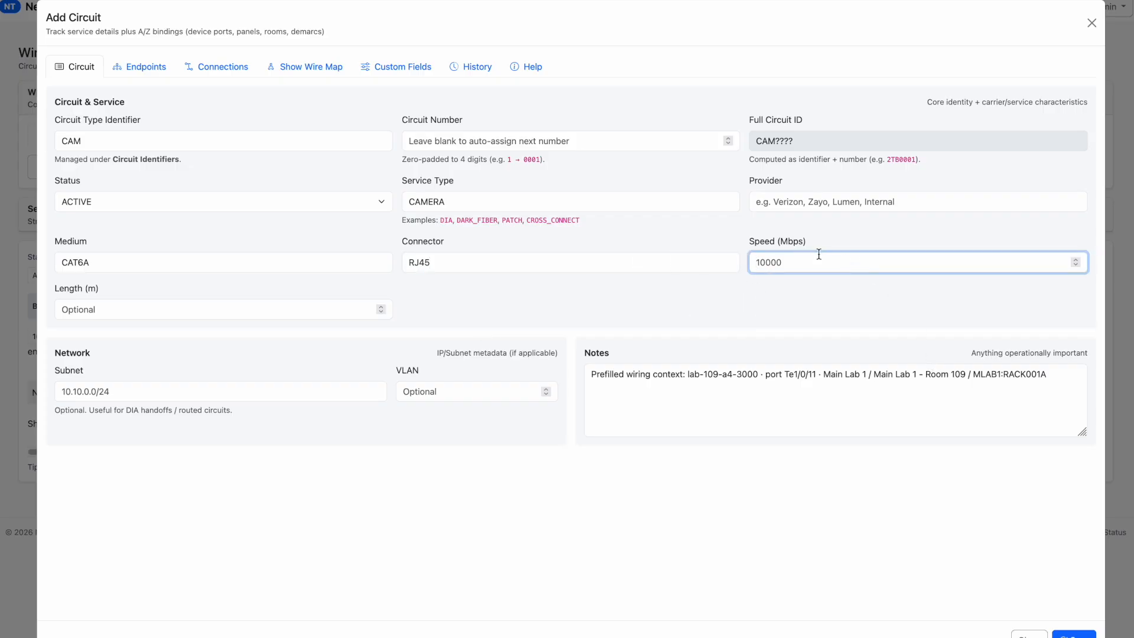
pyautogui.click(109, 310)
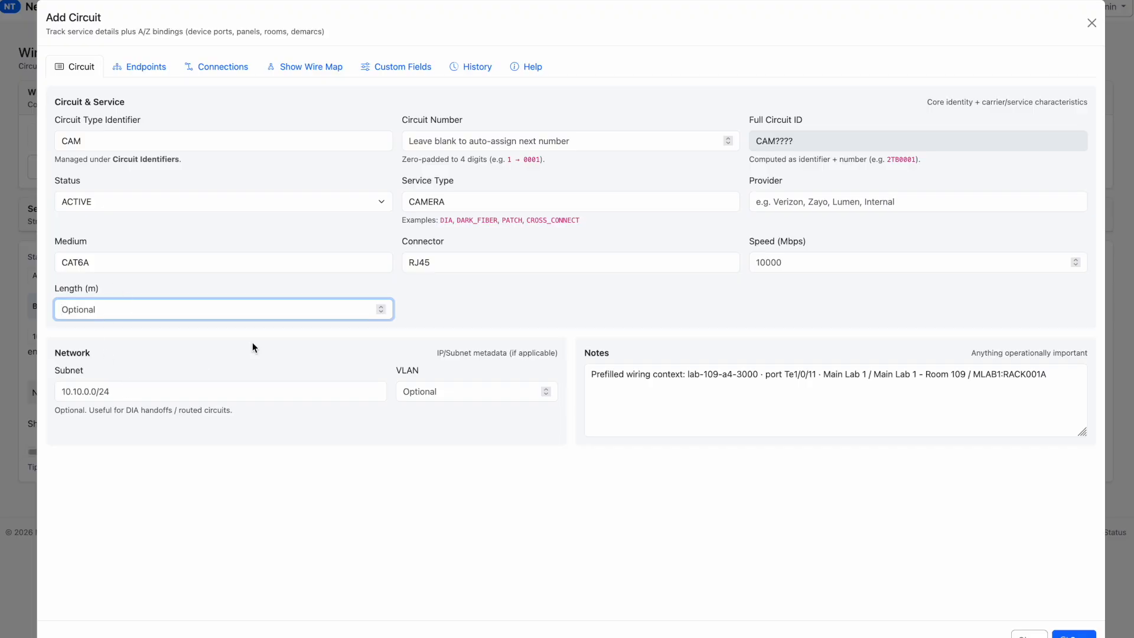
# Set the circuit's network subnet to 10.0.0.0/24 and the VLAN to 20
pyautogui.click(110, 391)
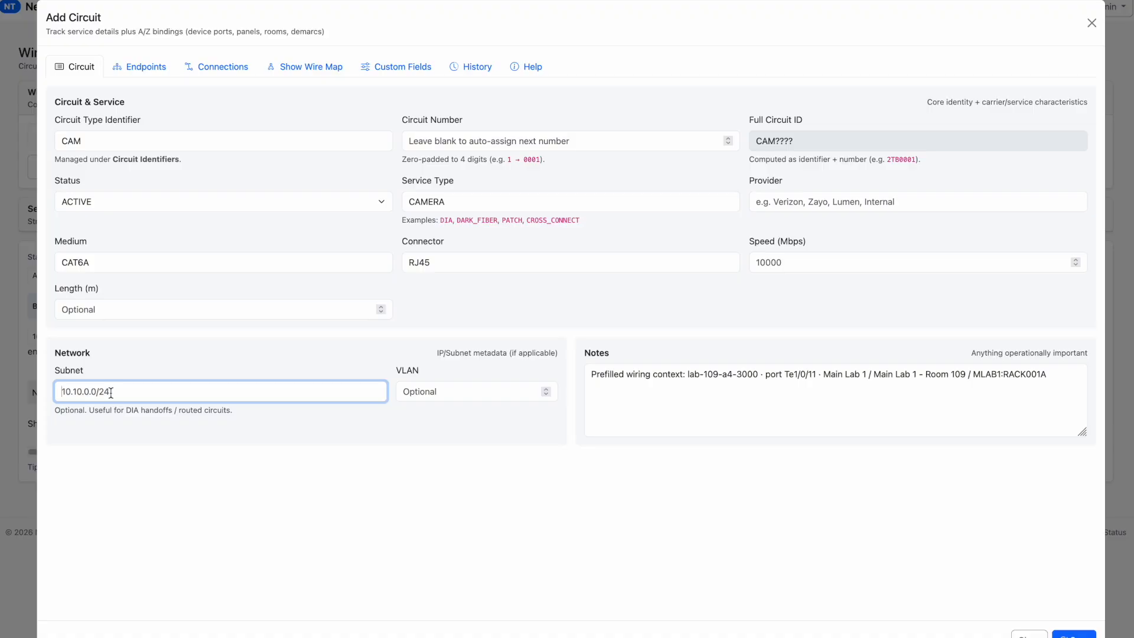
pyautogui.write('10.0.0.0/24')
pyautogui.click(1130, 508)
pyautogui.click(452, 392)
pyautogui.write('-')
pyautogui.press('BackSpace')
pyautogui.write('20')
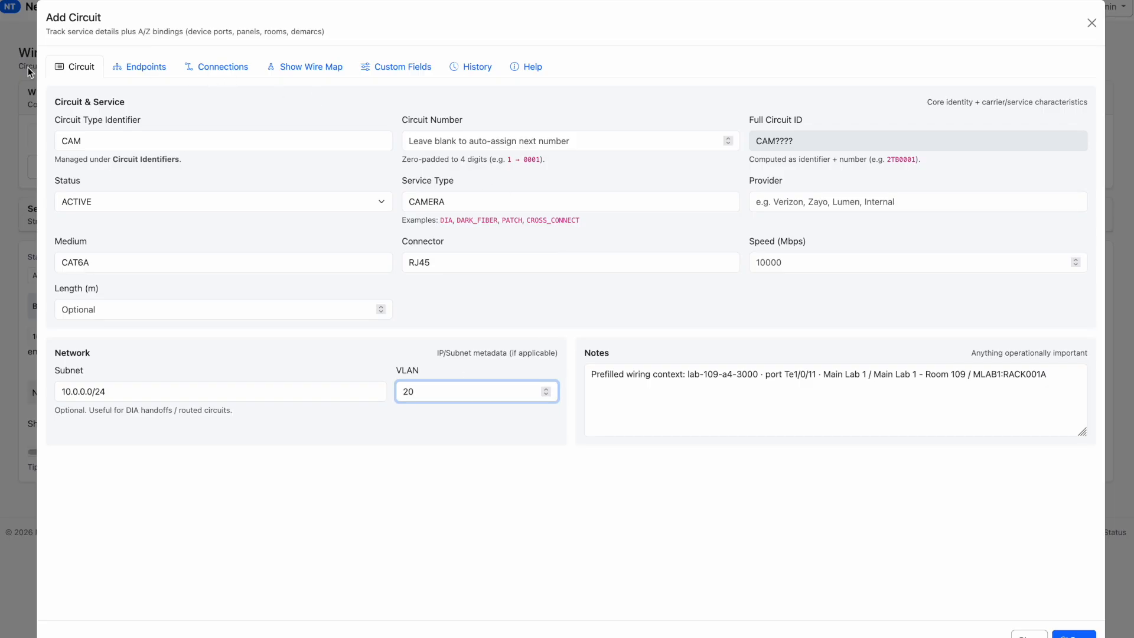
# Review the prefilled device, port, site and rack details of the circuit's Endpoint A
pyautogui.click(140, 74)
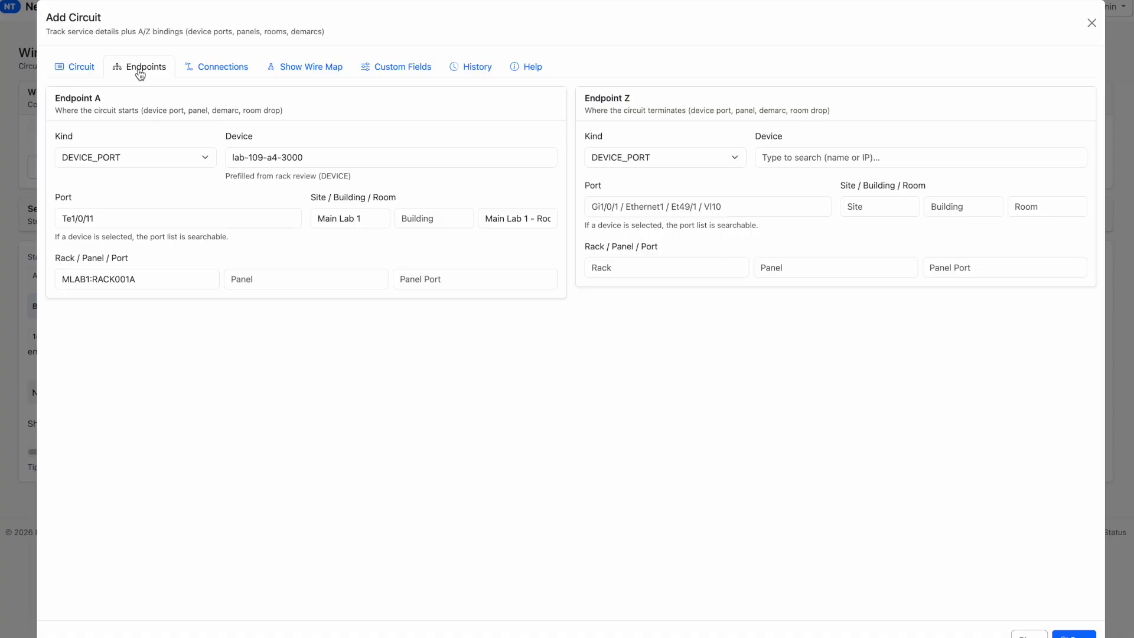
pyautogui.click(350, 158)
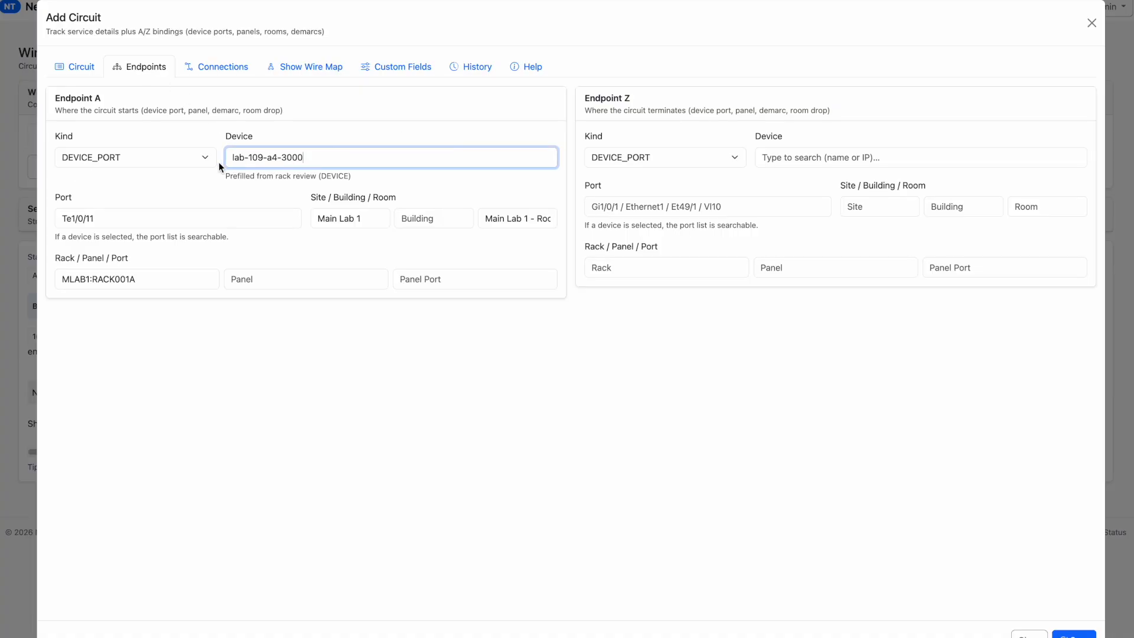
pyautogui.tripleClick(103, 222)
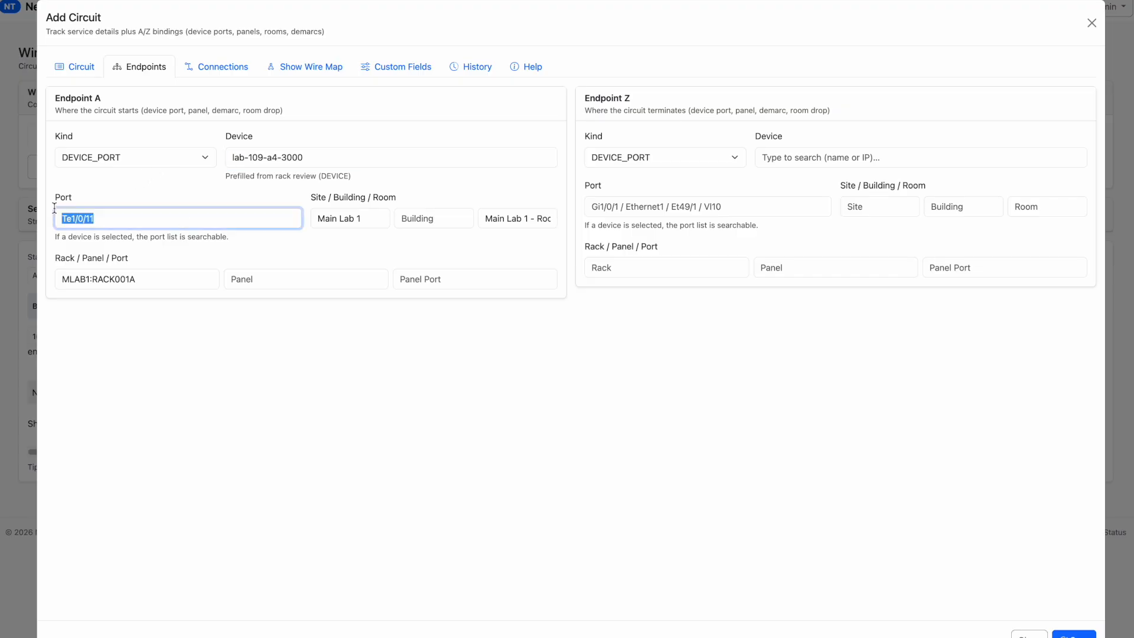
pyautogui.doubleClick(350, 218)
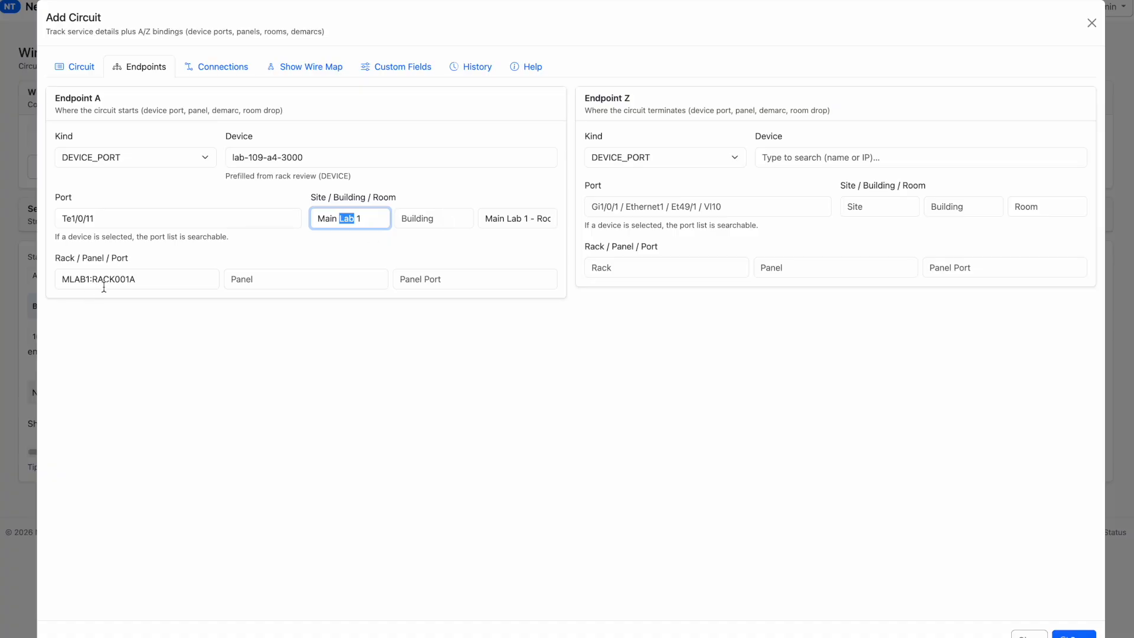
pyautogui.click(218, 282)
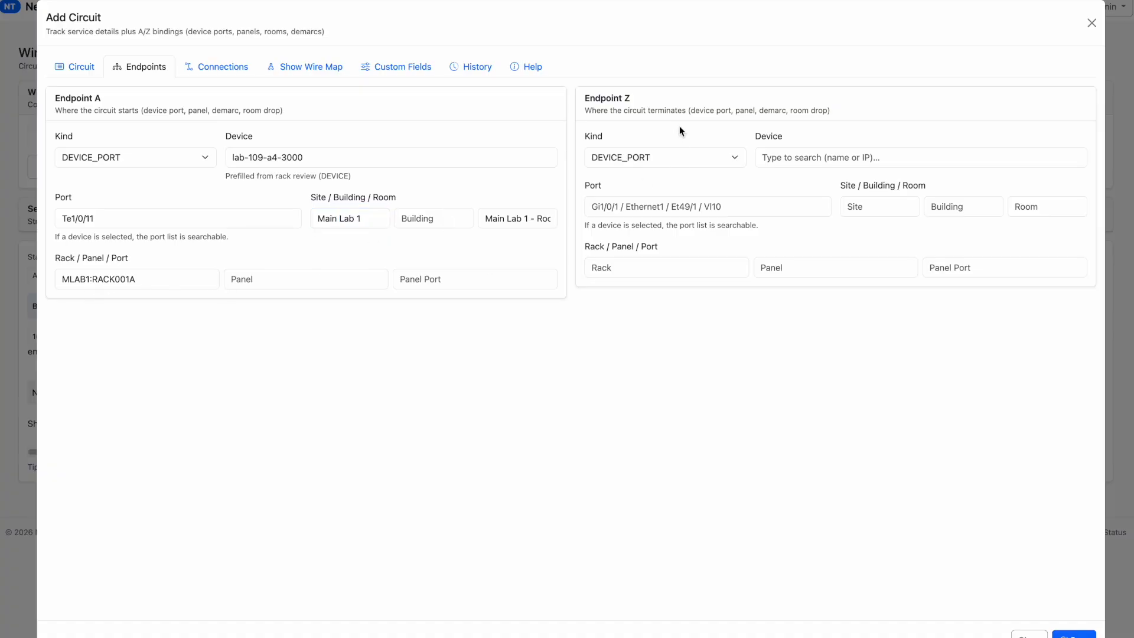
# Define Endpoint Z as kind CAMERAS with device Camera Front and port Eth1
pyautogui.click(685, 157)
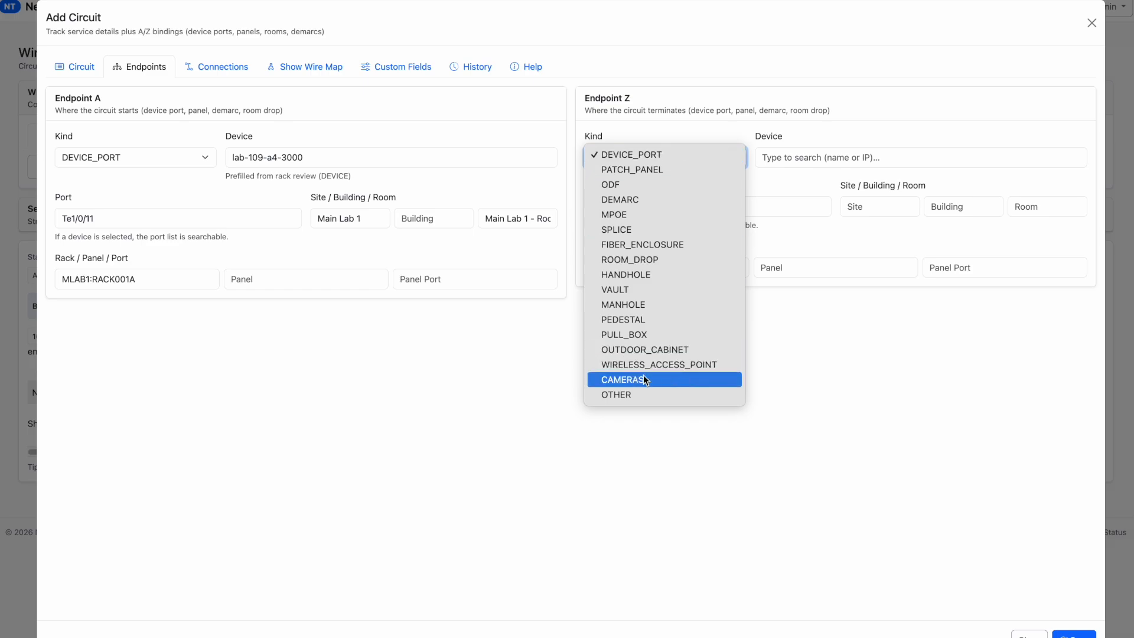
pyautogui.click(610, 380)
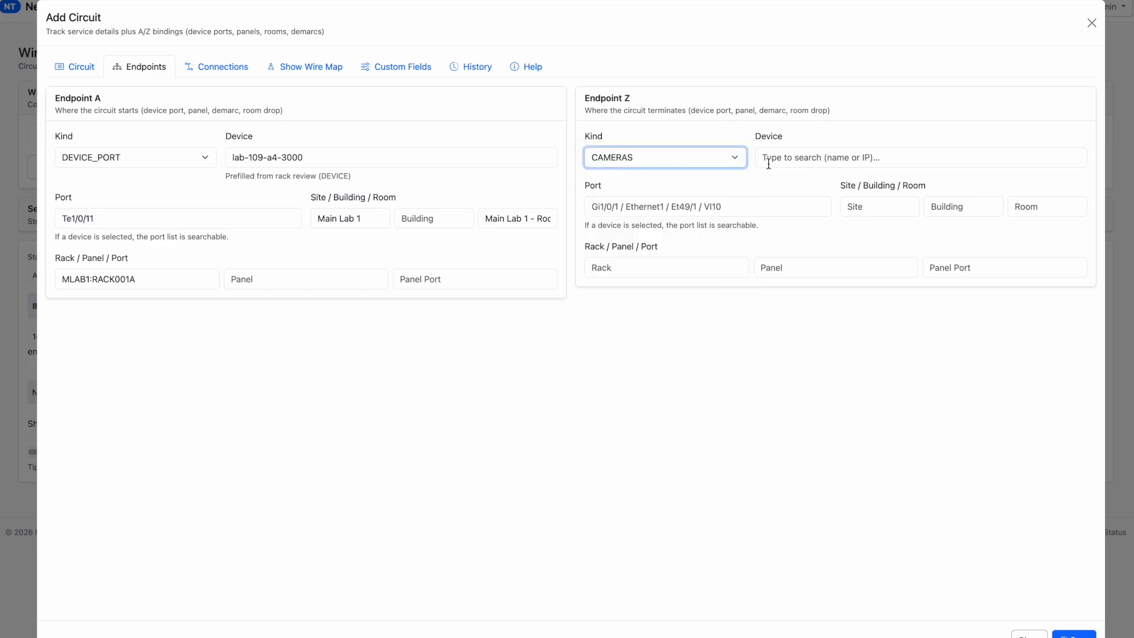
pyautogui.click(809, 158)
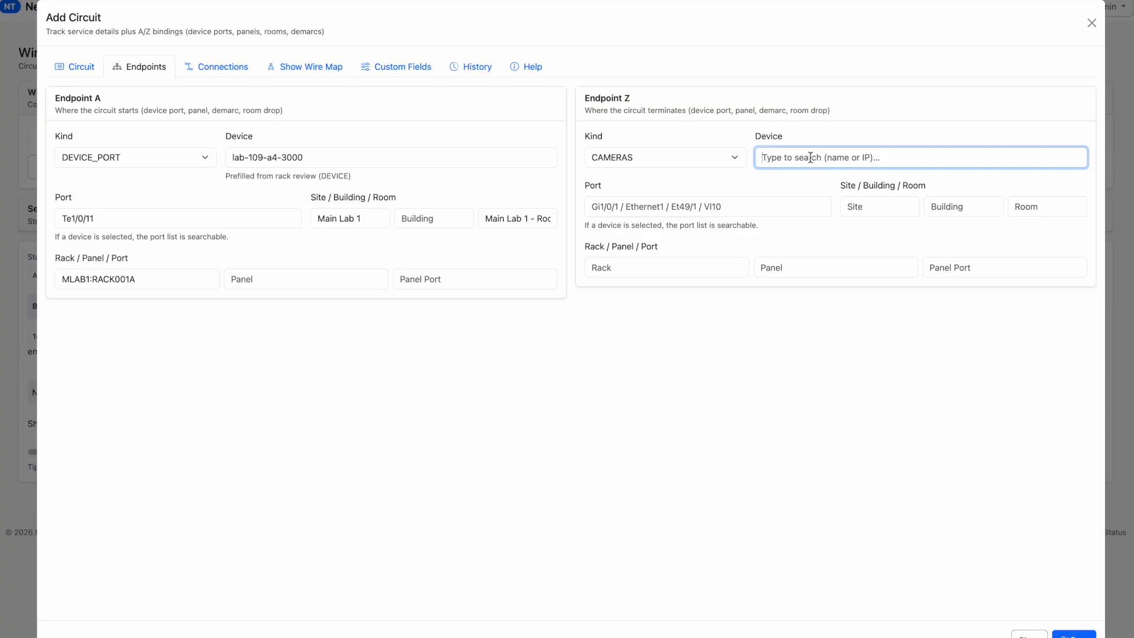
pyautogui.write('Camera Front')
pyautogui.click(654, 206)
pyautogui.write('Eth1')
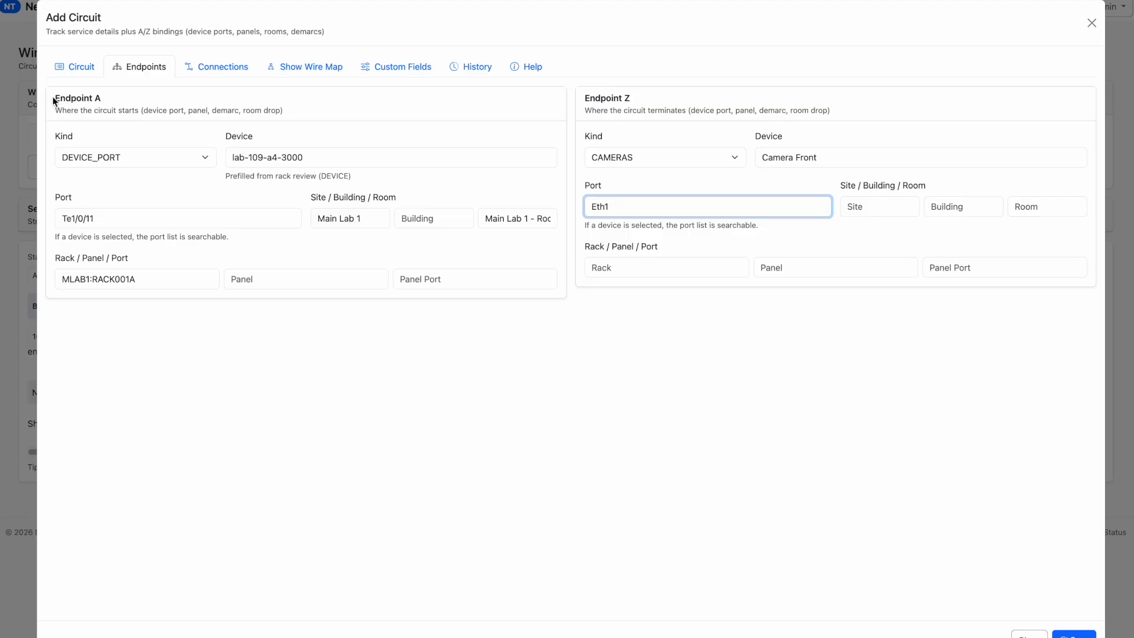
pyautogui.moveTo(661, 104); pyautogui.dragTo(565, 107)
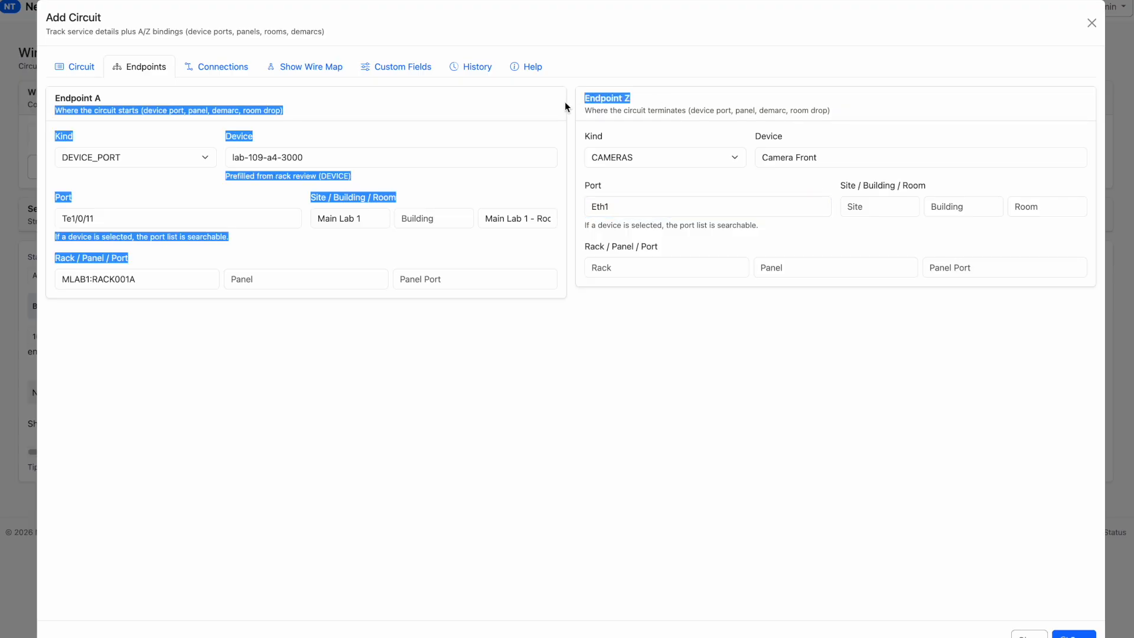
pyautogui.click(154, 136)
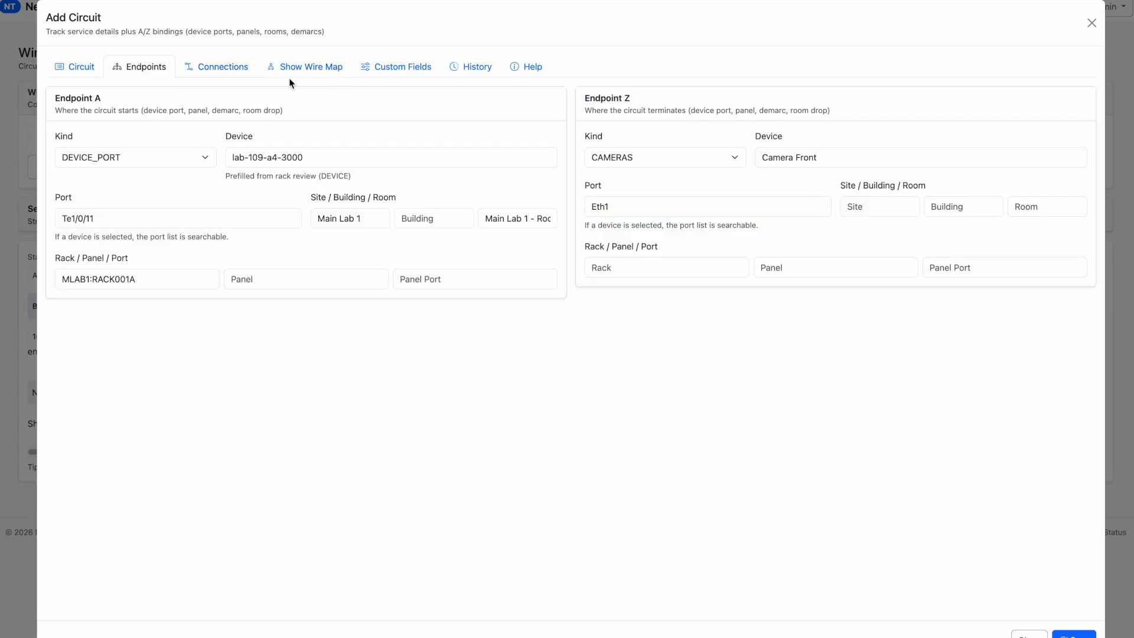
# Add MLAB1:ETHERNET_PATCH:001A as an intermediate connection with device port 1A-001 and no exit port
pyautogui.click(236, 72)
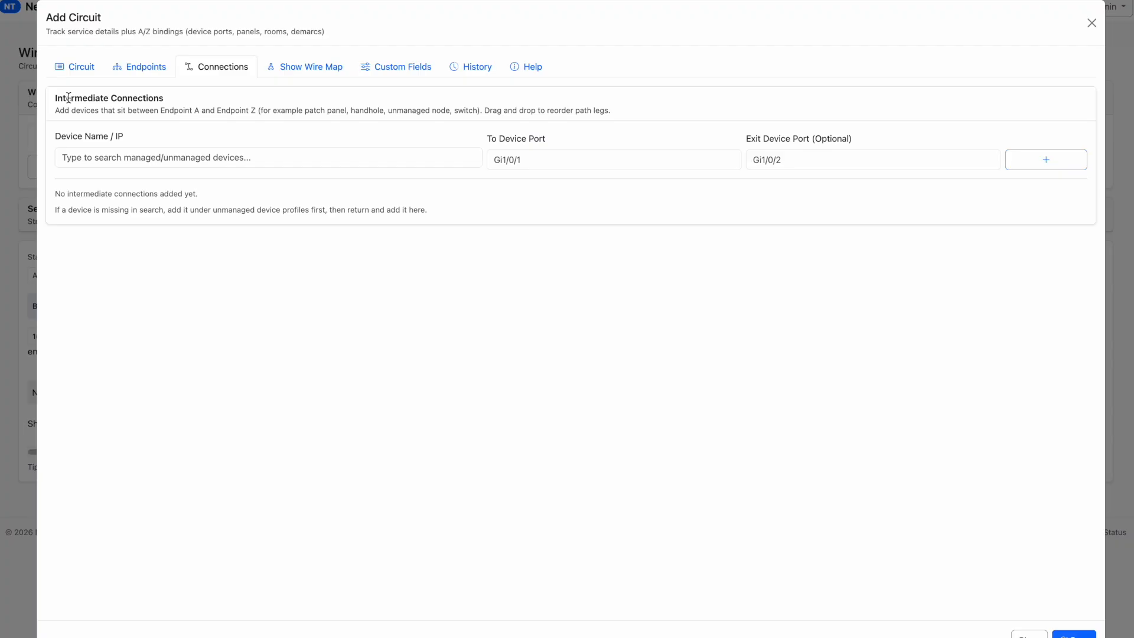
pyautogui.click(105, 155)
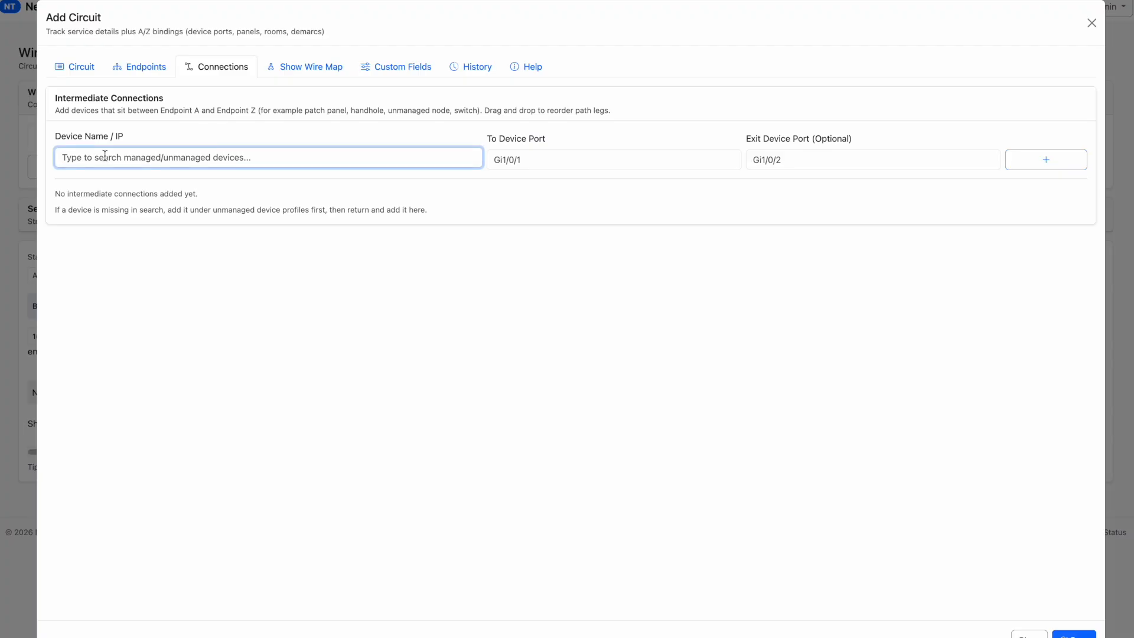
pyautogui.write('pat')
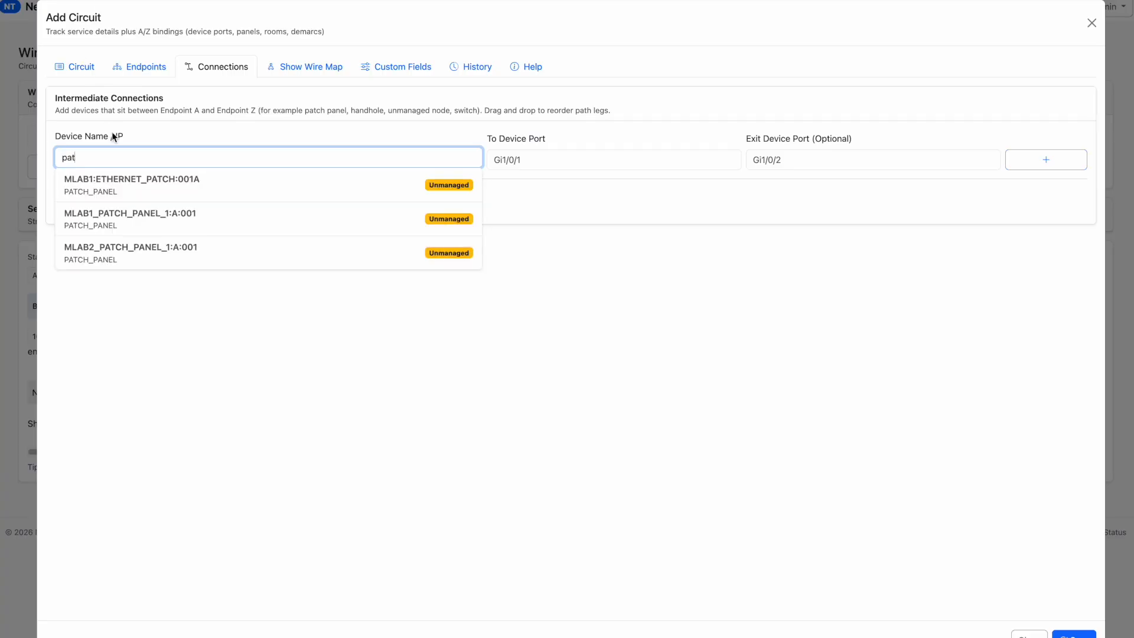
pyautogui.click(141, 194)
pyautogui.click(561, 166)
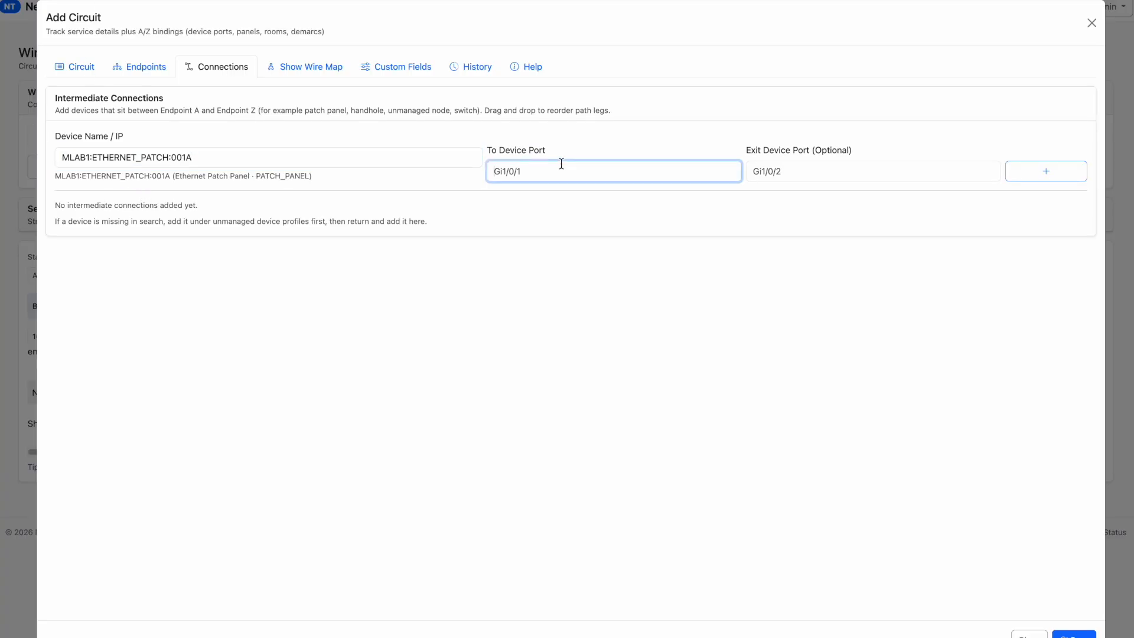
pyautogui.write('1')
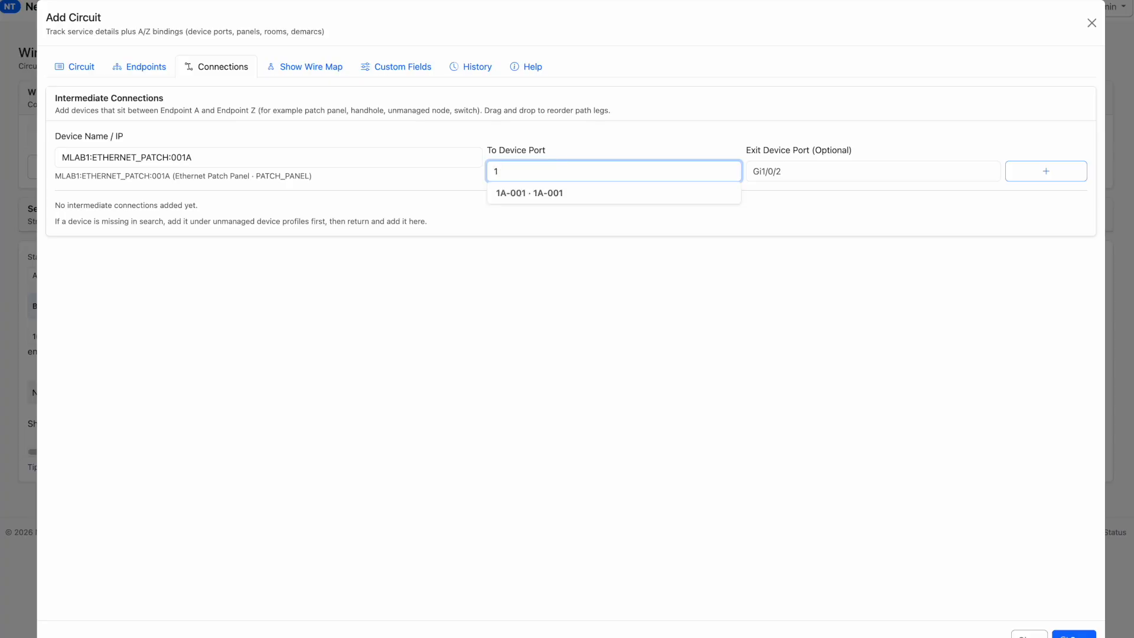
pyautogui.press('Down')
pyautogui.press('Return')
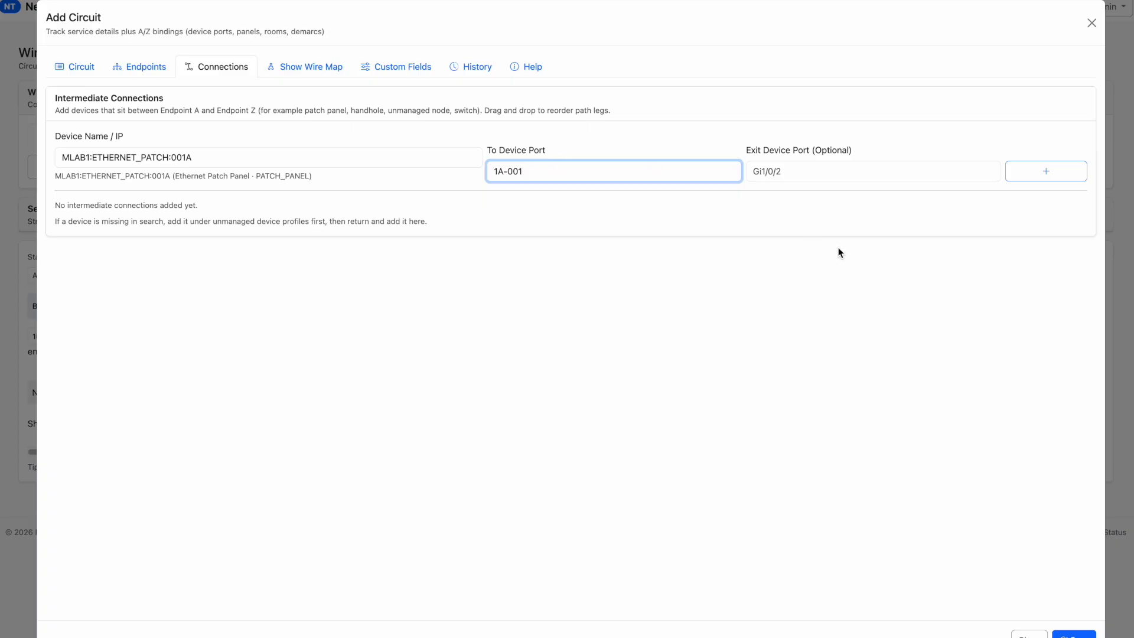
pyautogui.click(847, 171)
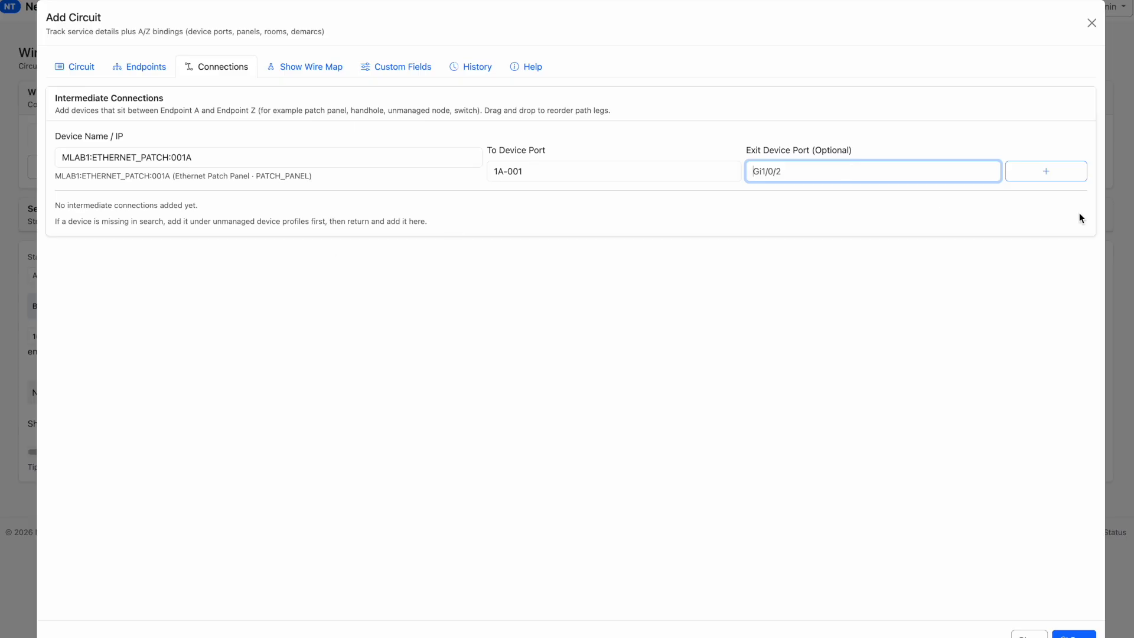
pyautogui.click(1064, 176)
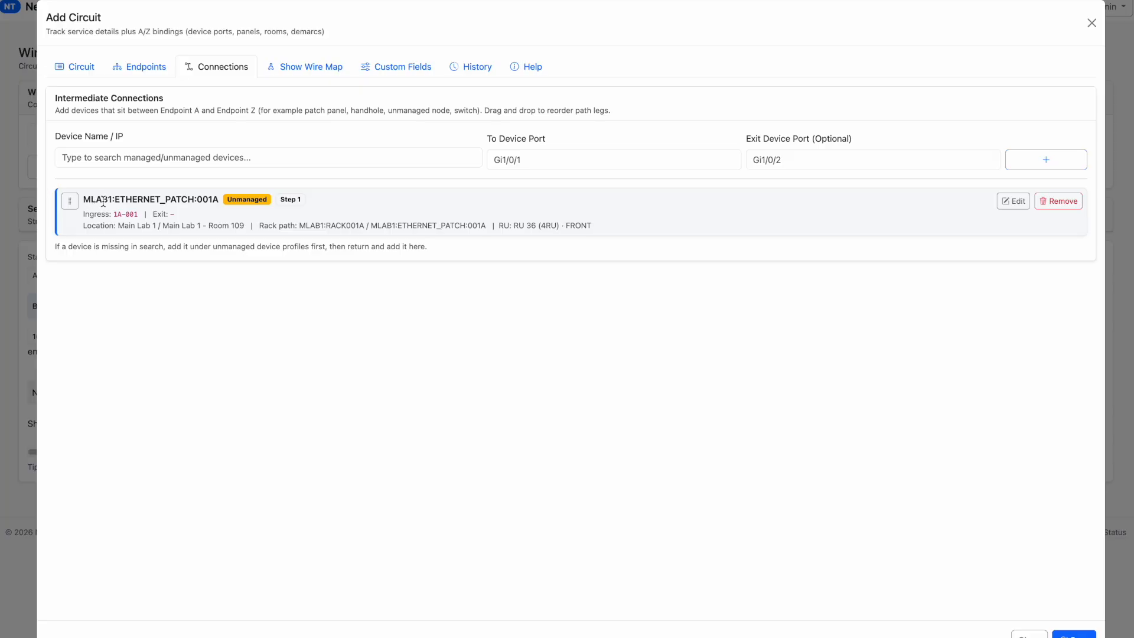
# Add MLAB1:WALL_JACKS:MASTER_LIST as the second intermediate connection with device port 189-A01 and no exit port
pyautogui.click(234, 162)
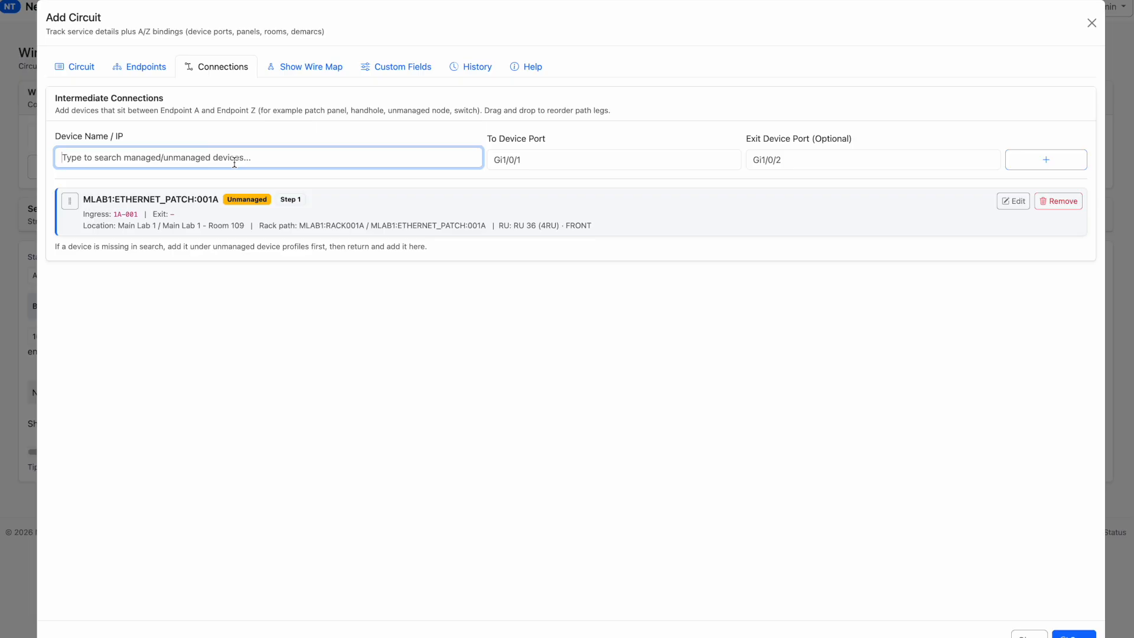
pyautogui.write('wa')
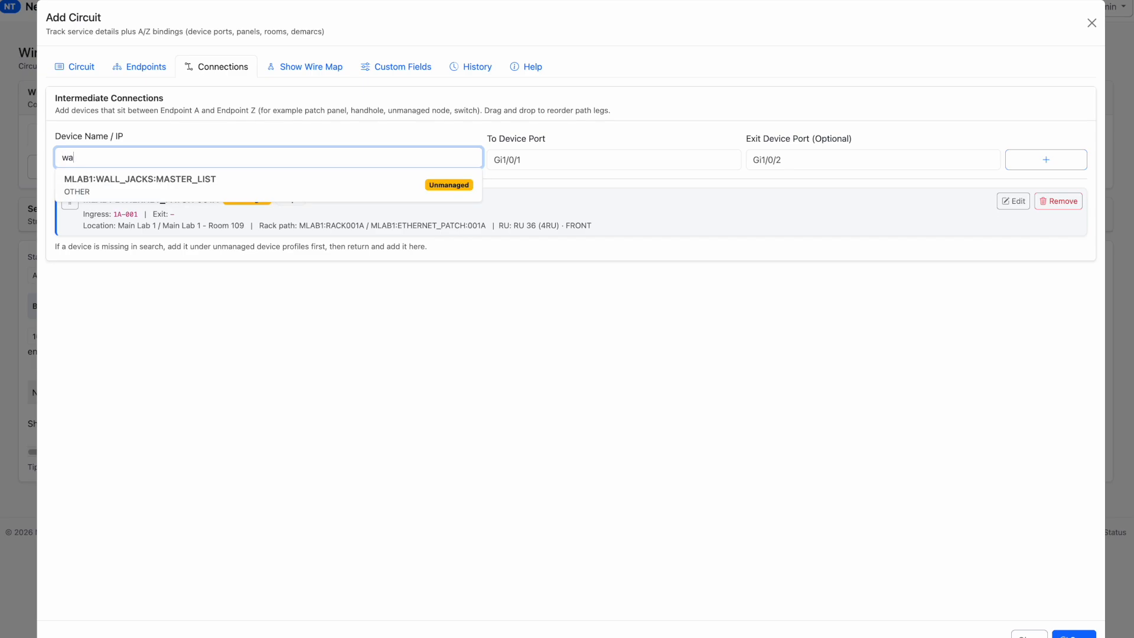
pyautogui.click(227, 184)
pyautogui.click(570, 170)
pyautogui.write('c')
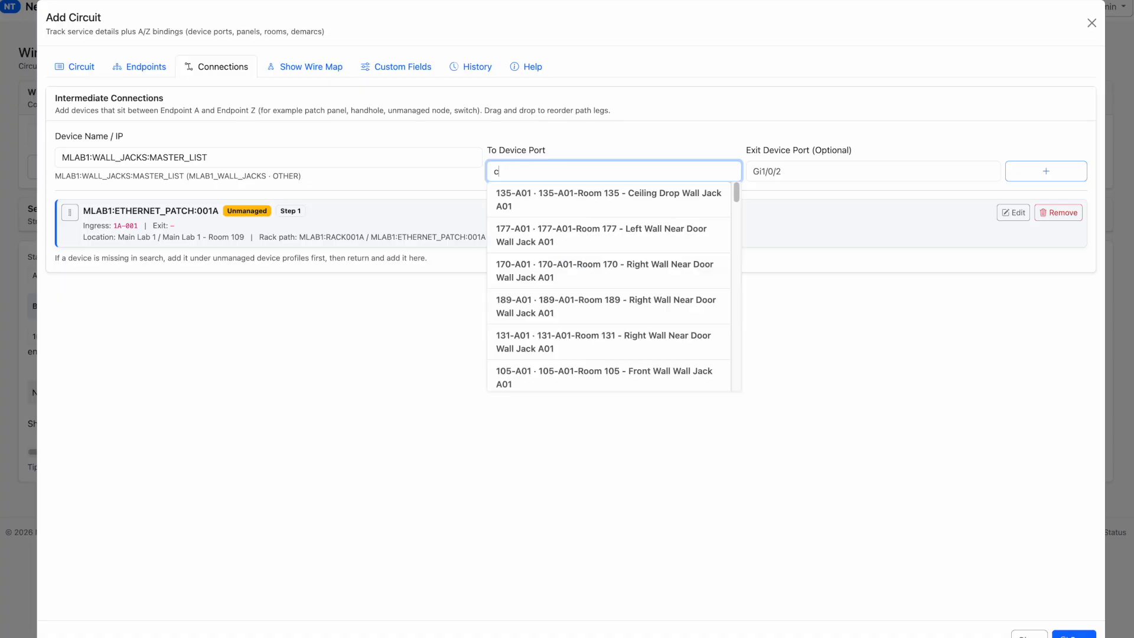
pyautogui.press('Down')
pyautogui.press('Down')
pyautogui.press('Down')
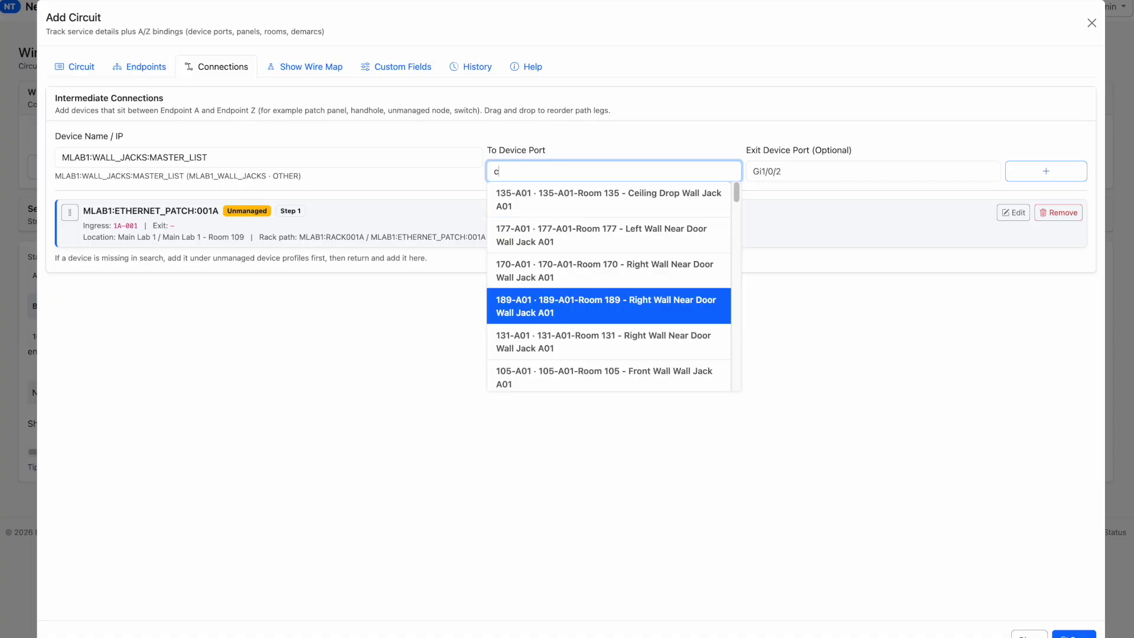
pyautogui.press('Return')
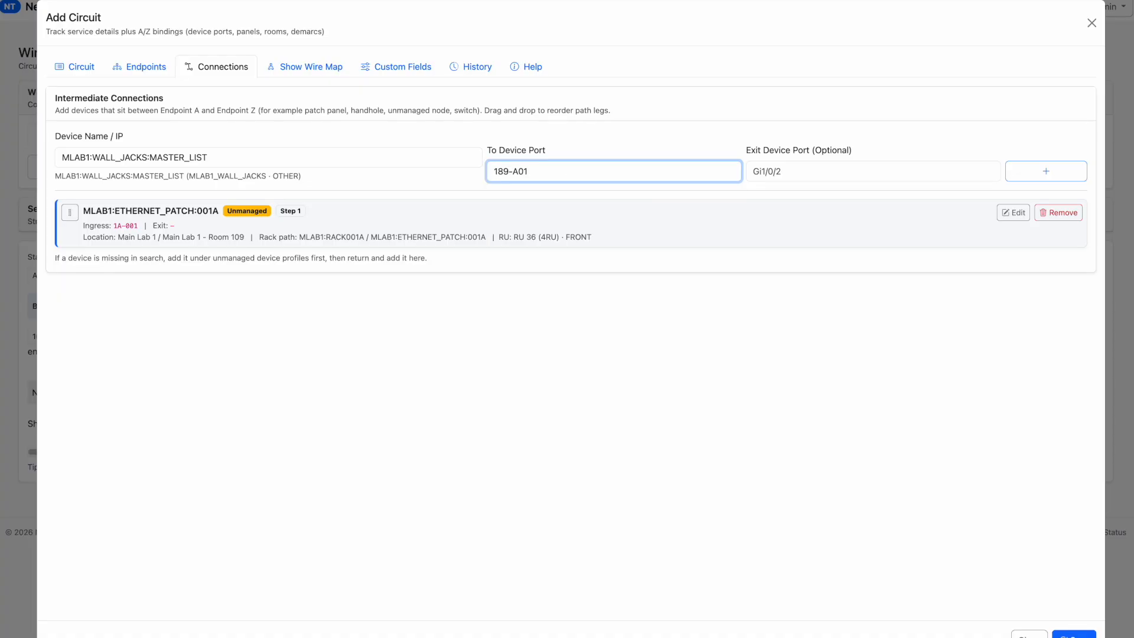
pyautogui.click(749, 154)
pyautogui.moveTo(866, 152); pyautogui.dragTo(769, 147)
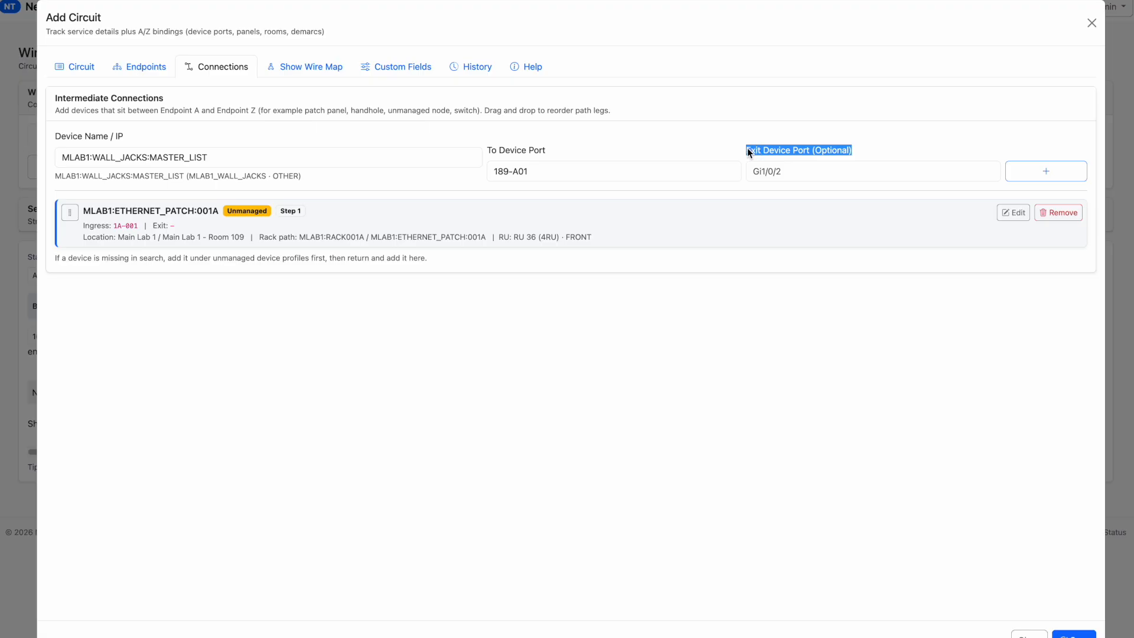
pyautogui.click(1050, 175)
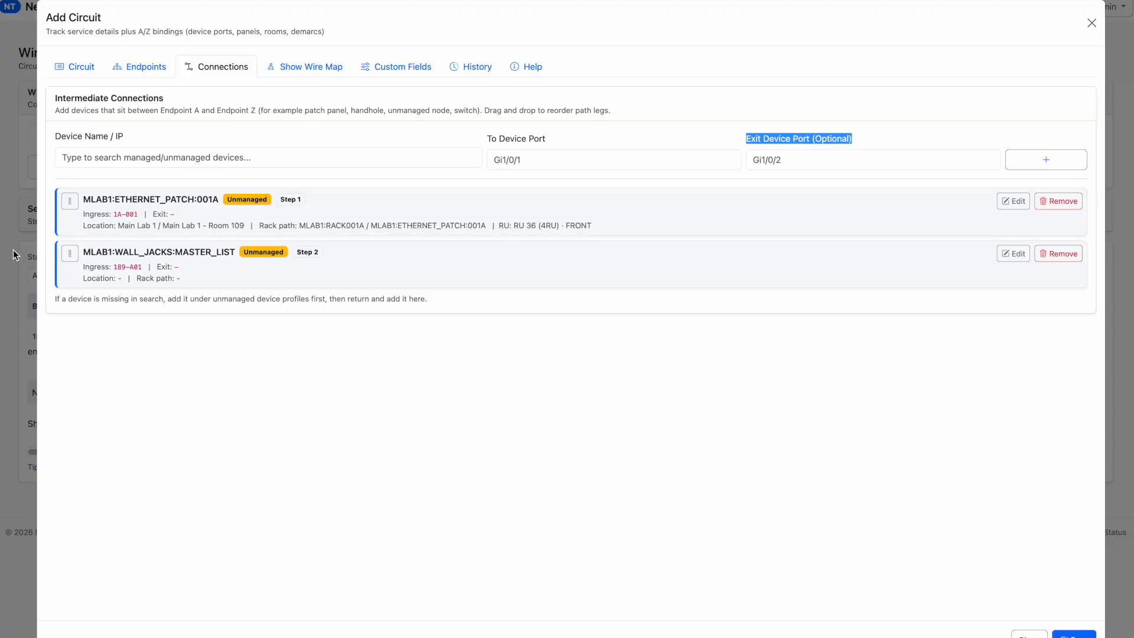
pyautogui.moveTo(69, 254)
pyautogui.mouseDown()
pyautogui.moveTo(68, 195)
pyautogui.moveTo(70, 254)
pyautogui.mouseUp()
# Examine the circuit's wire map path hop by hop from Endpoint A to Endpoint Z, including in fullscreen
pyautogui.click(297, 72)
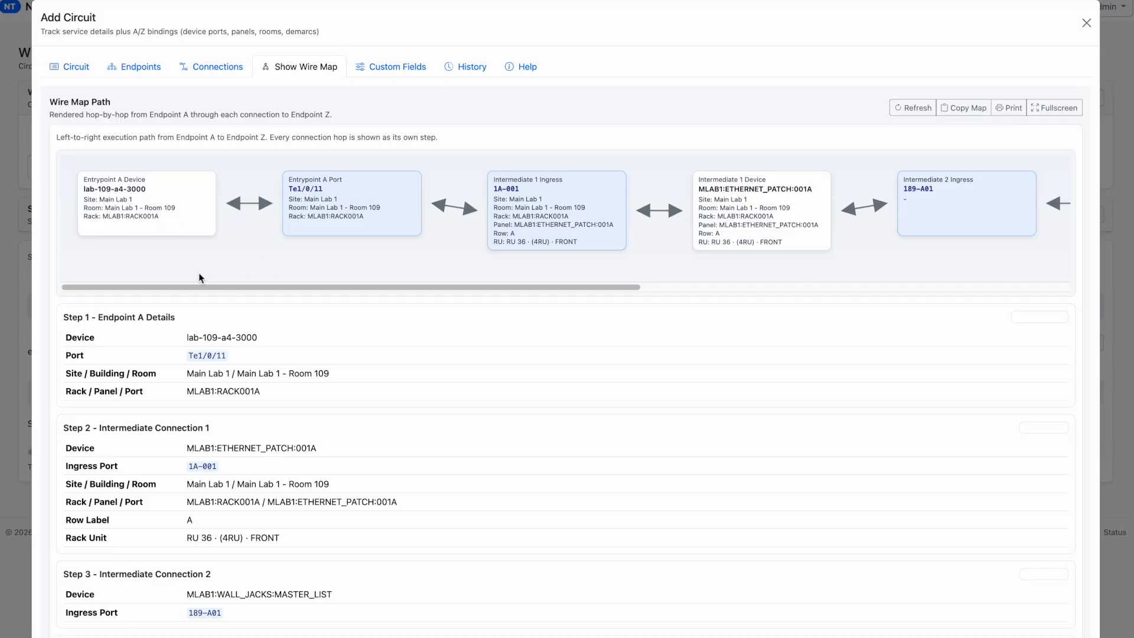
pyautogui.moveTo(183, 285); pyautogui.dragTo(221, 289)
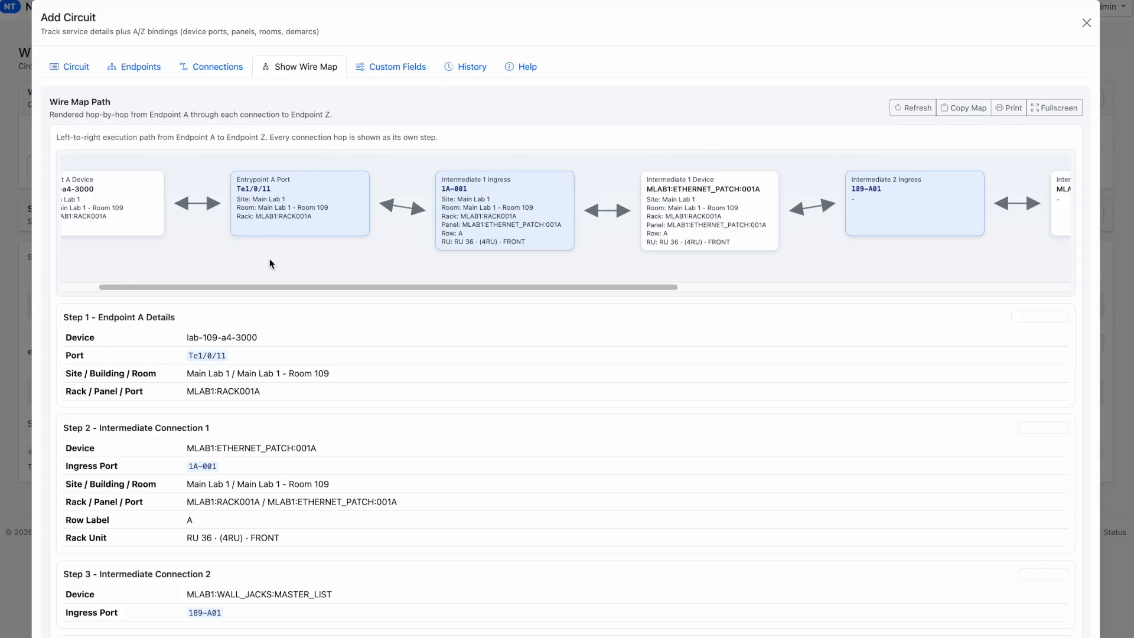
pyautogui.moveTo(250, 285); pyautogui.dragTo(354, 287)
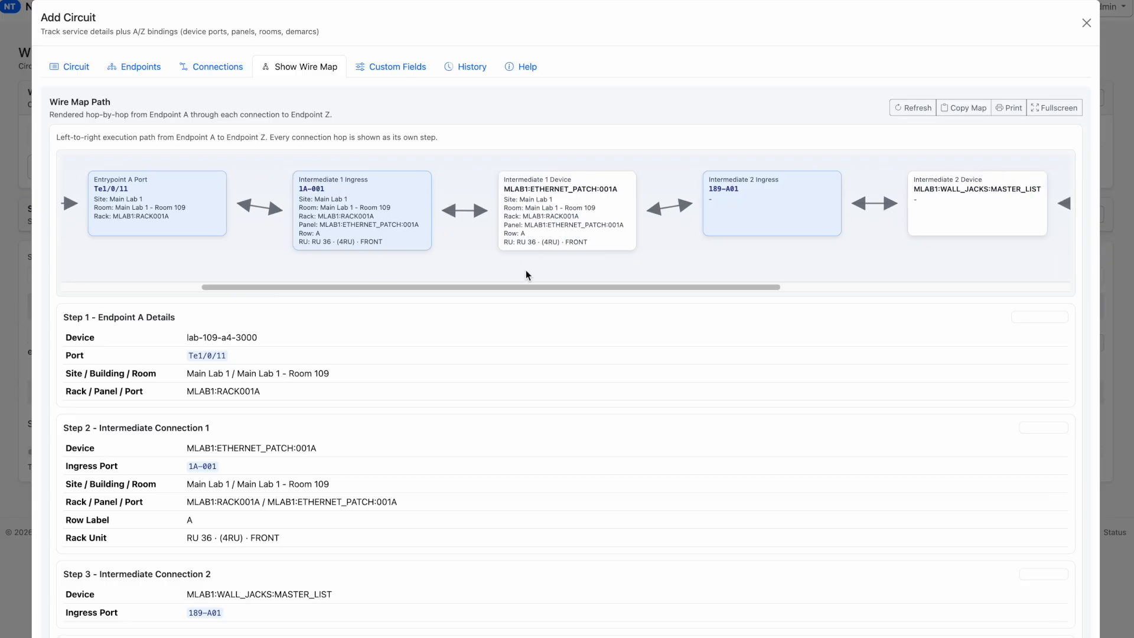
pyautogui.moveTo(531, 287); pyautogui.dragTo(872, 304)
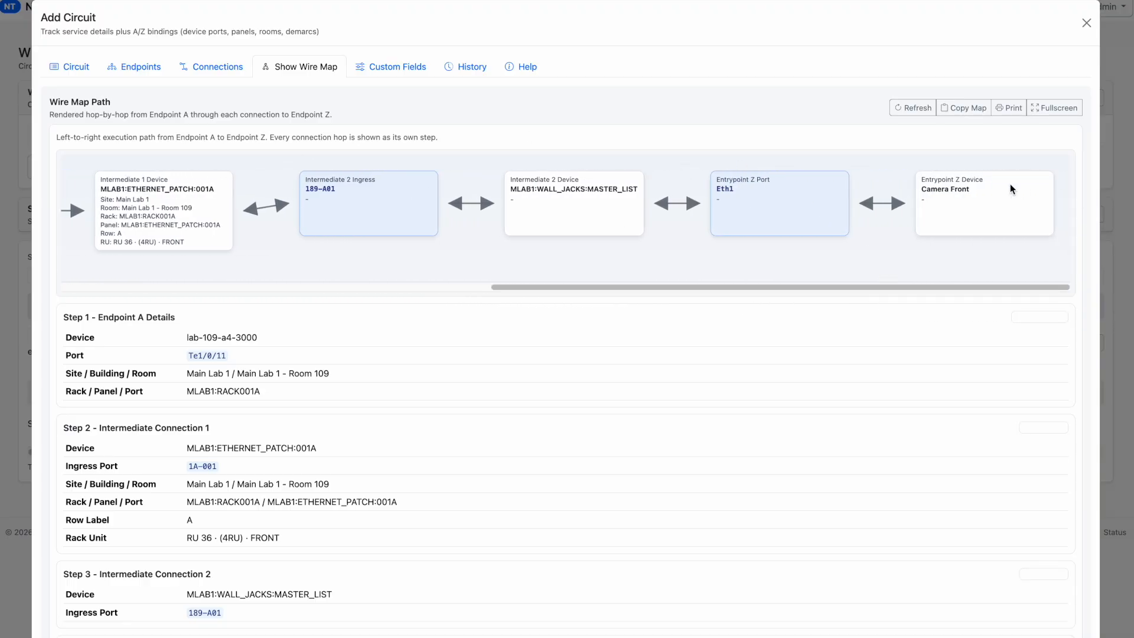
pyautogui.click(1059, 108)
pyautogui.moveTo(431, 567); pyautogui.dragTo(14, 523)
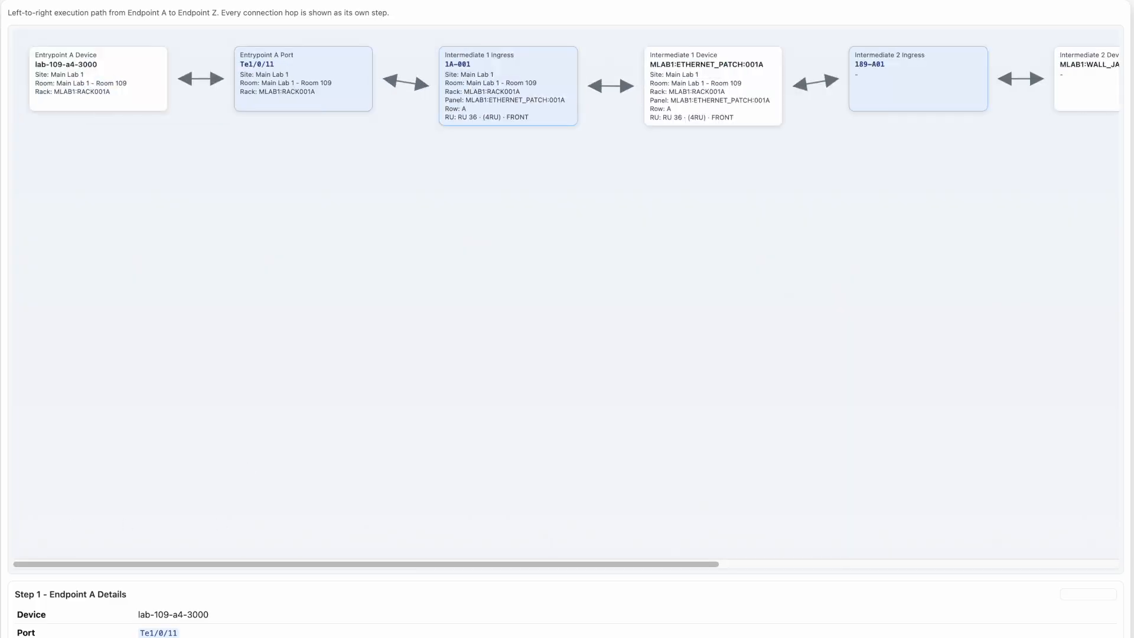
pyautogui.press('Escape')
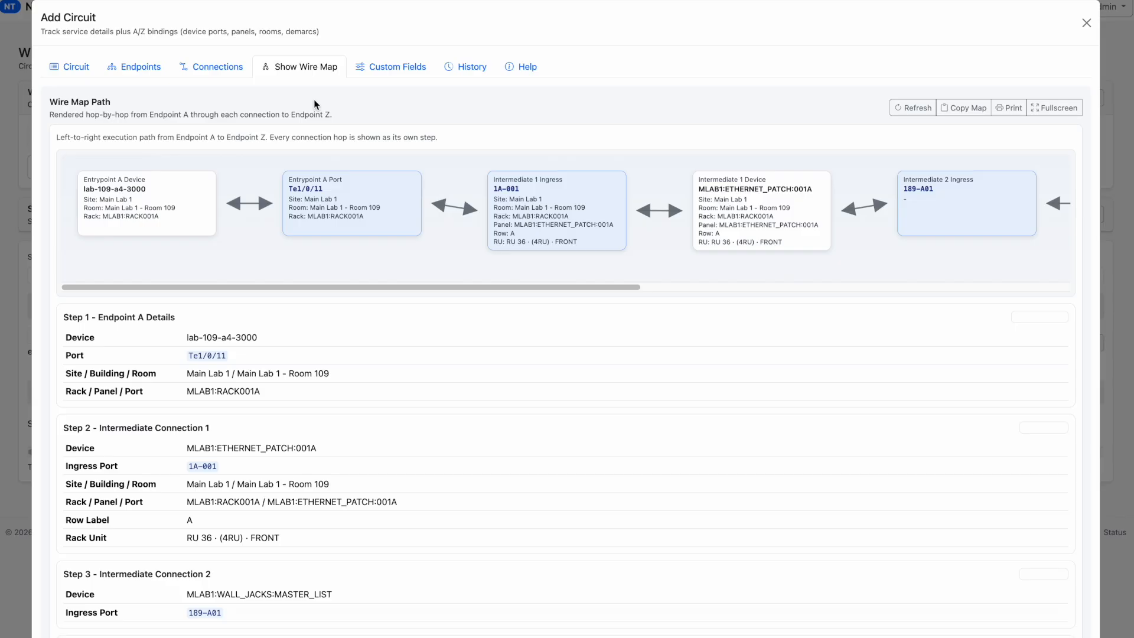
# Read through the wire map's step details for both endpoints and the two intermediate connections
pyautogui.scroll(-3, 83, 334)
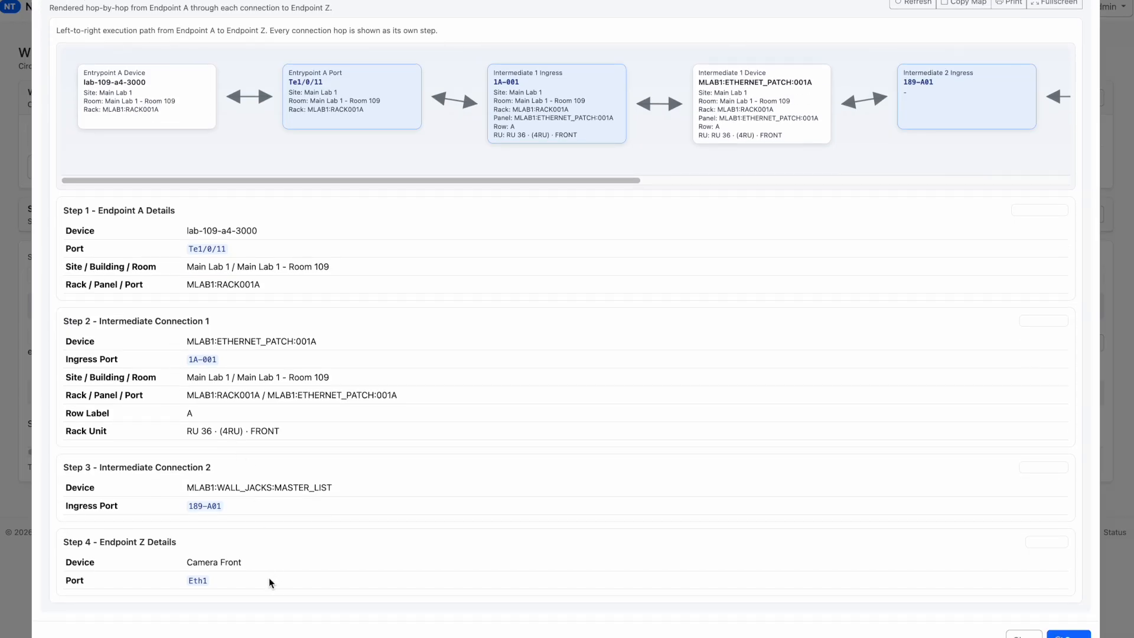
pyautogui.moveTo(243, 583); pyautogui.dragTo(59, 229)
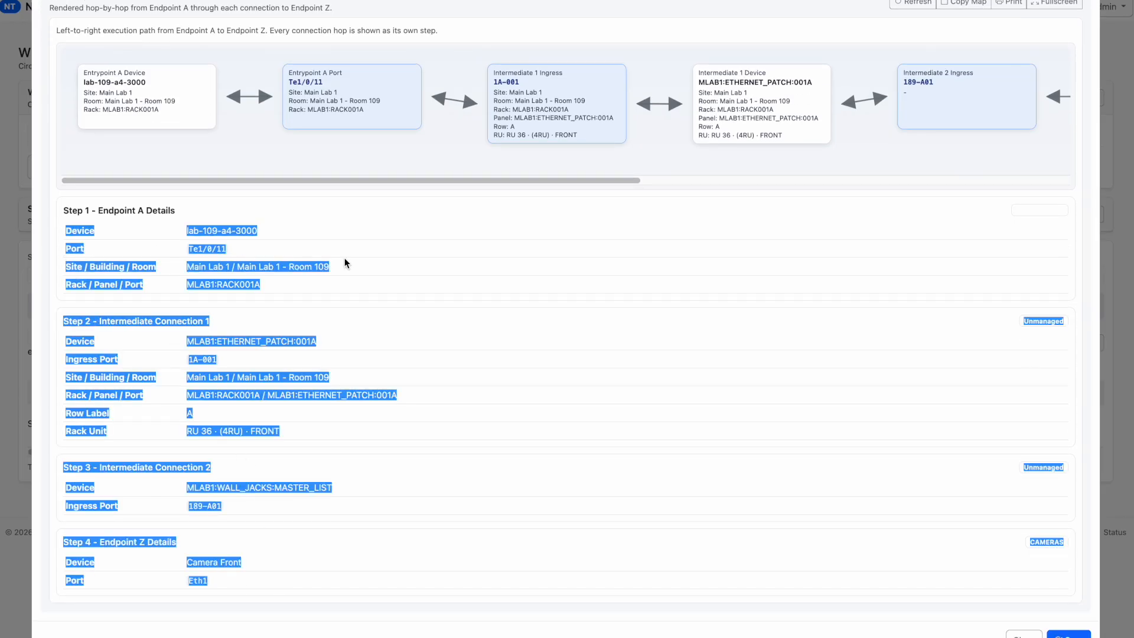
pyautogui.click(244, 256)
pyautogui.scroll(3, 459, 261)
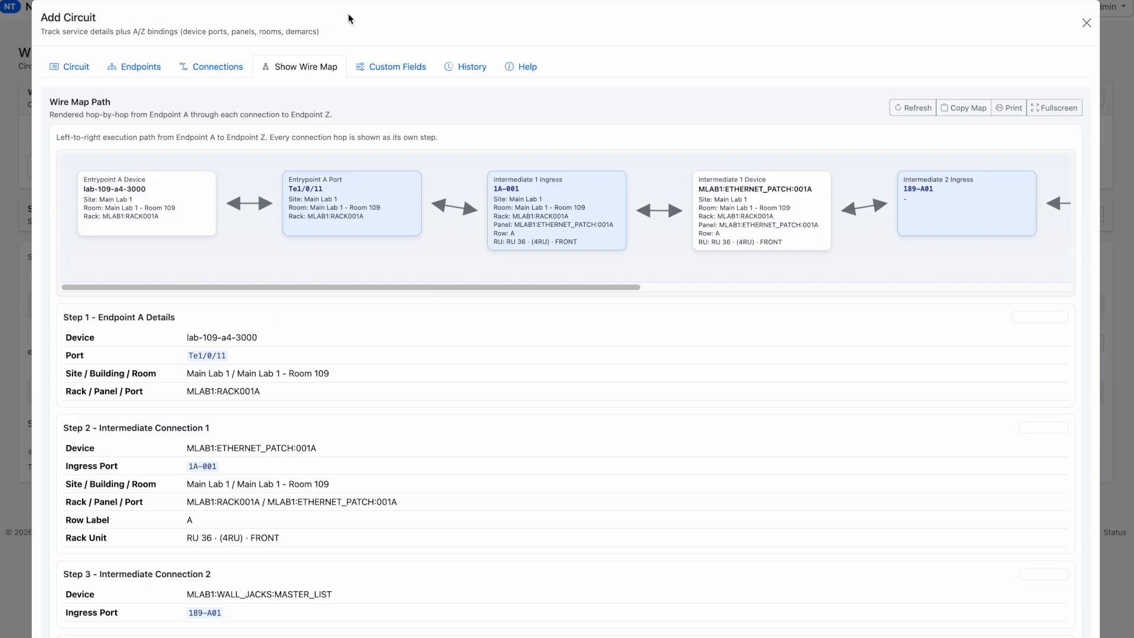
# Review the circuit's custom fields in the Datacenter and ISP display groups without filling them in
pyautogui.click(376, 69)
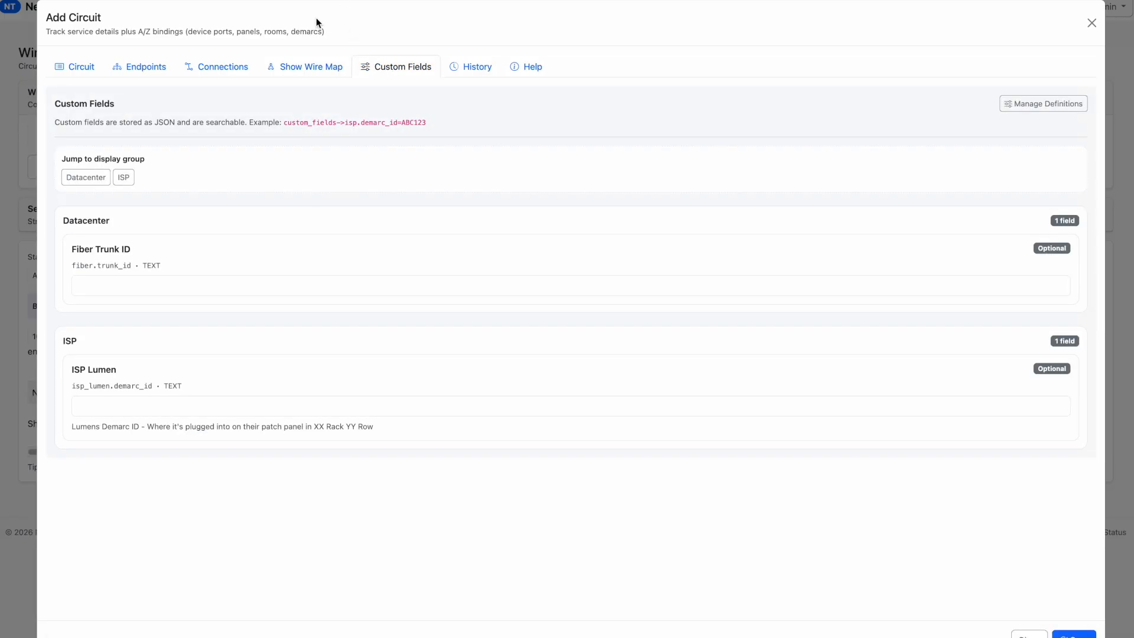
pyautogui.click(85, 180)
pyautogui.click(133, 177)
pyautogui.click(197, 407)
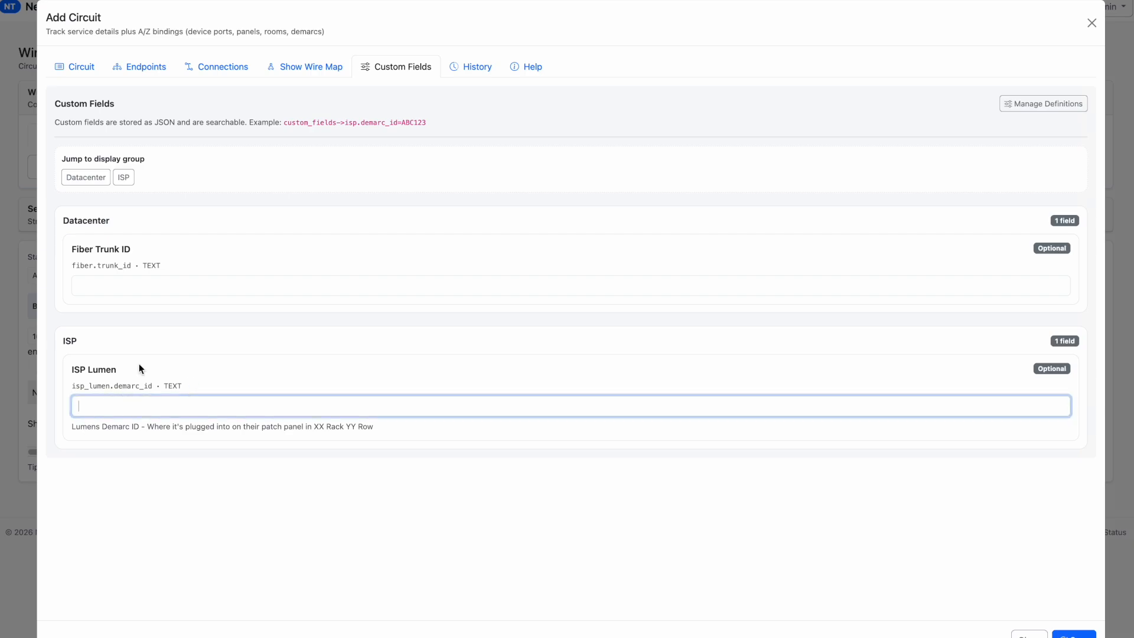
pyautogui.moveTo(156, 267); pyautogui.dragTo(84, 273)
pyautogui.click(164, 300)
pyautogui.click(85, 184)
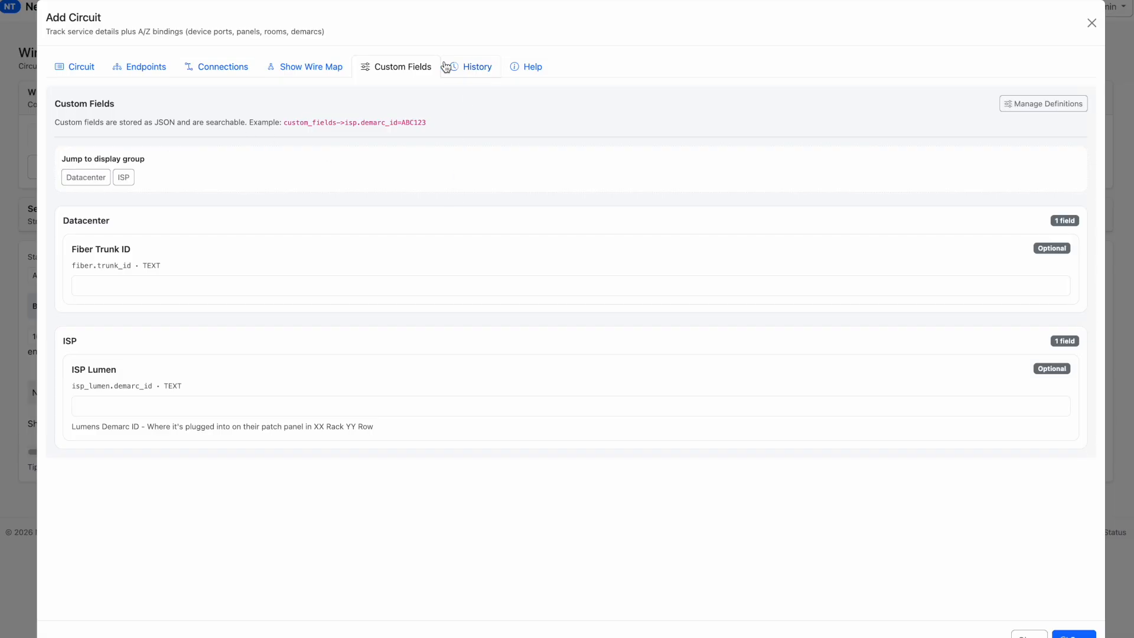
# Check the new circuit's change history columns and save the circuit
pyautogui.click(485, 69)
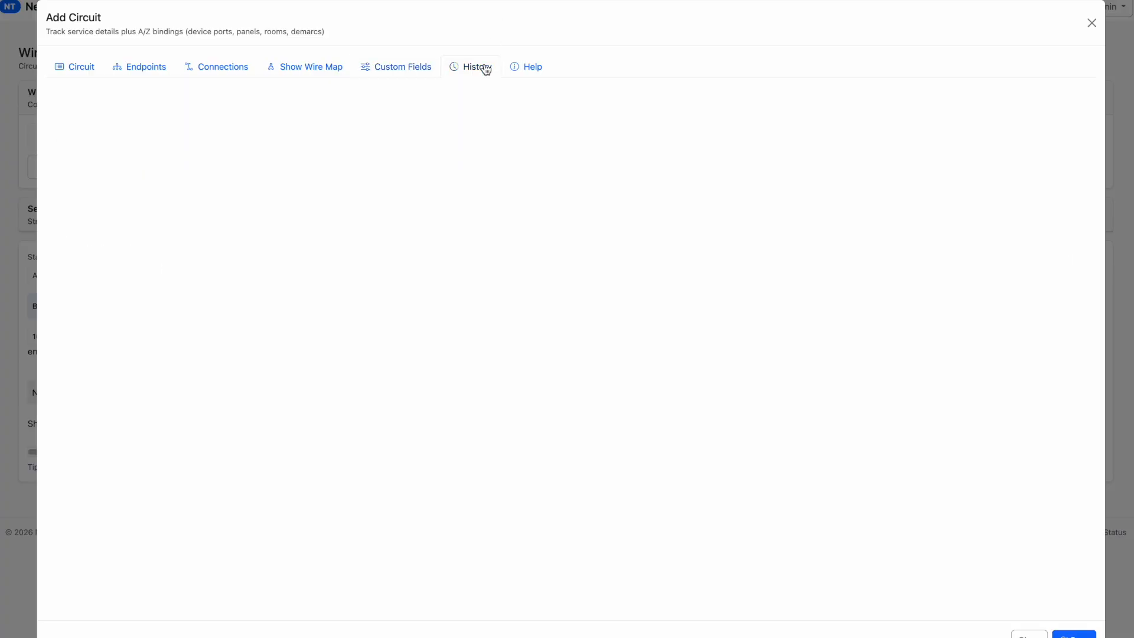
pyautogui.moveTo(60, 131); pyautogui.dragTo(452, 133)
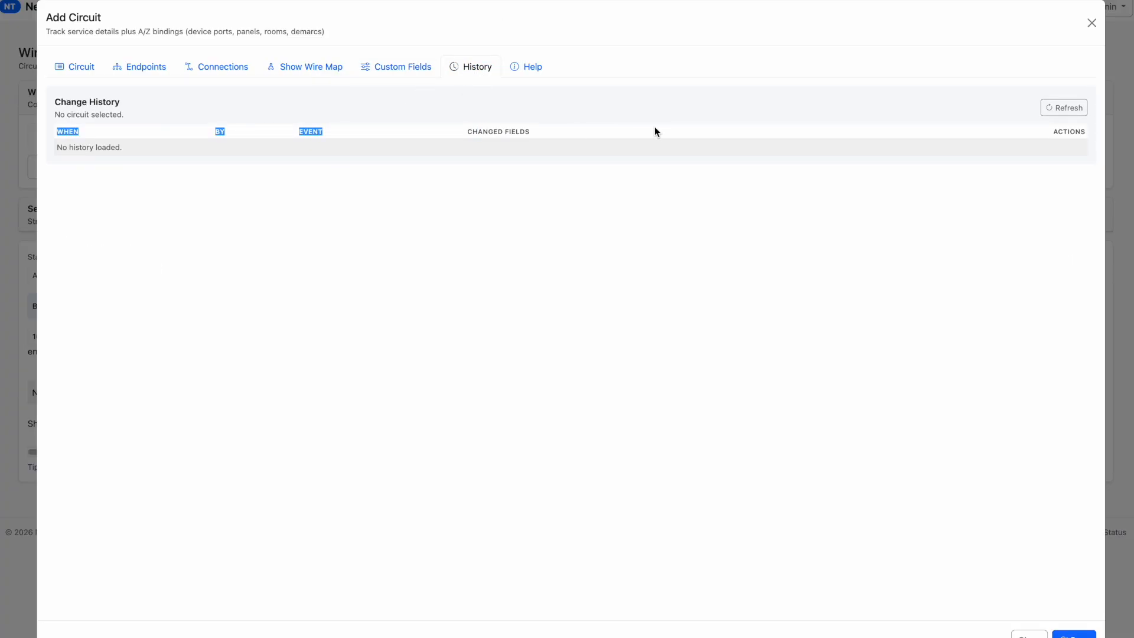
pyautogui.click(1054, 429)
pyautogui.click(1073, 635)
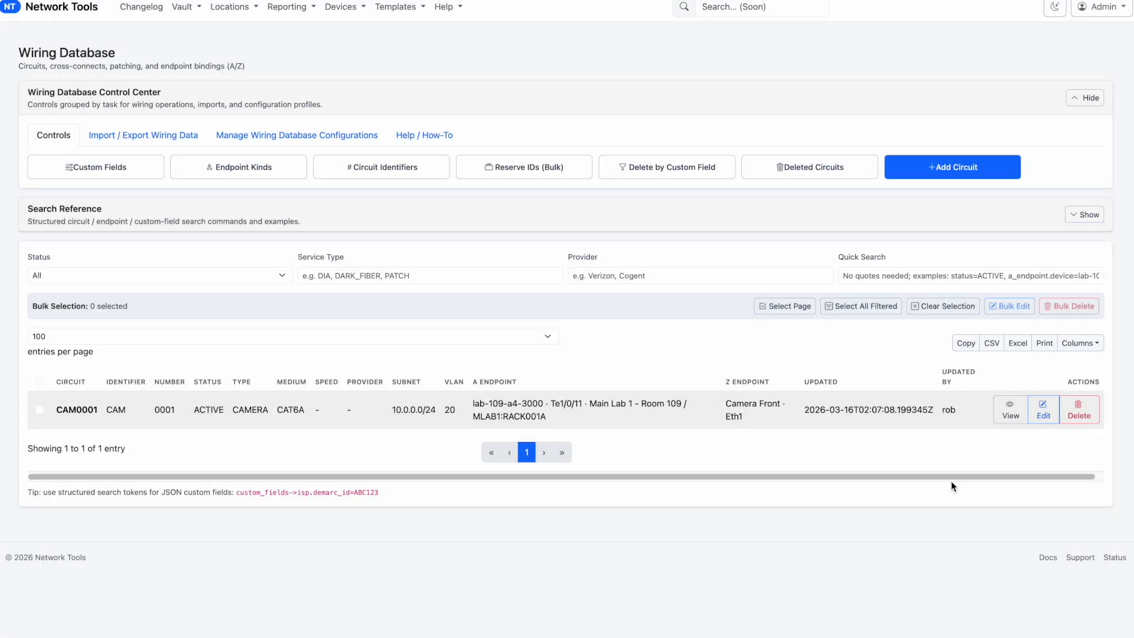
# Open circuit CAM0001 for editing, check its change history, set the provider to Someone and save it
pyautogui.click(1051, 408)
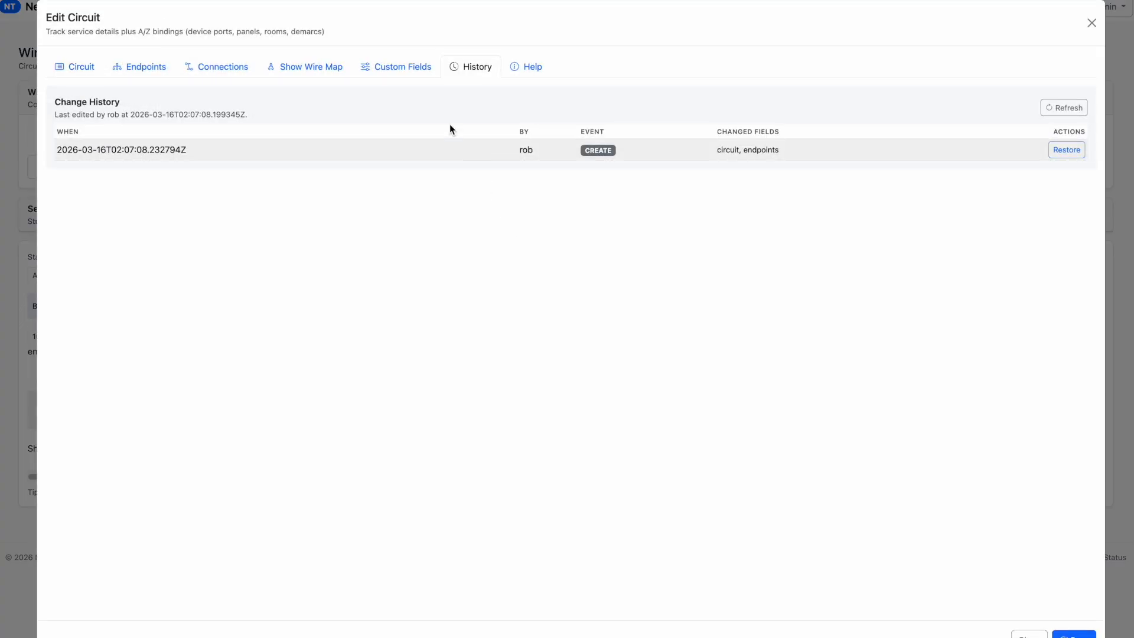
pyautogui.moveTo(808, 151); pyautogui.dragTo(565, 166)
pyautogui.click(72, 67)
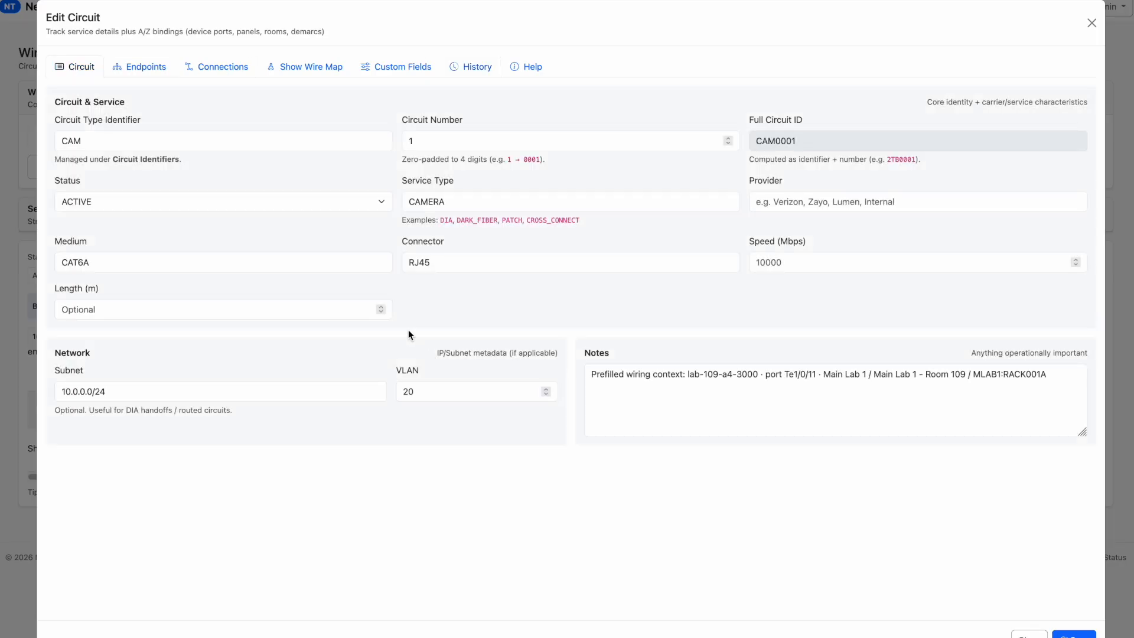
pyautogui.click(830, 200)
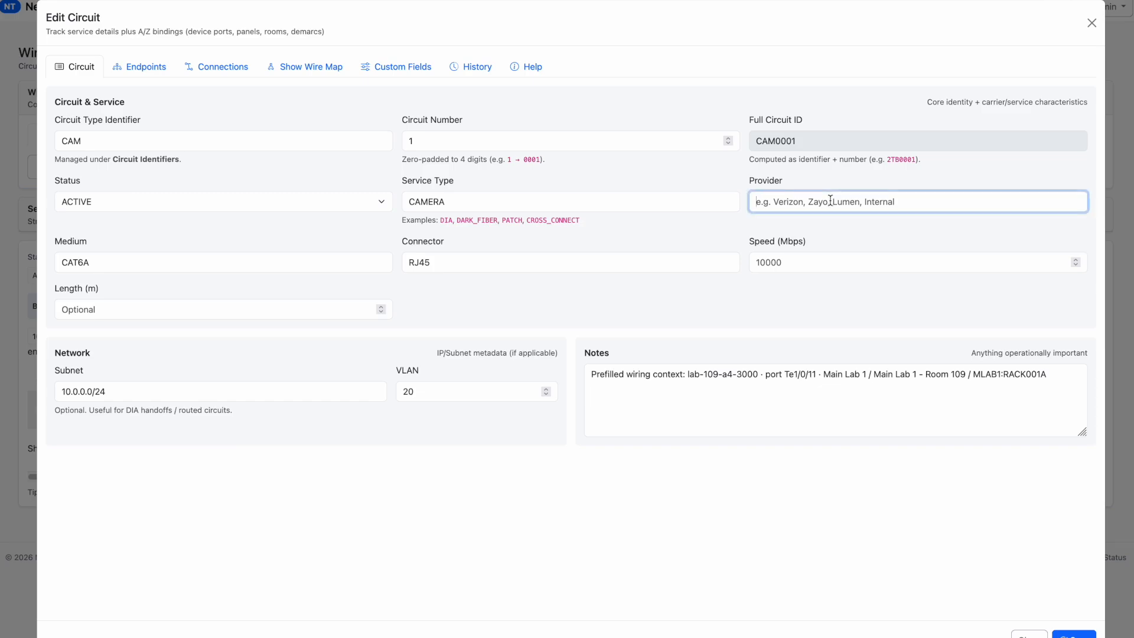
pyautogui.write('Someone')
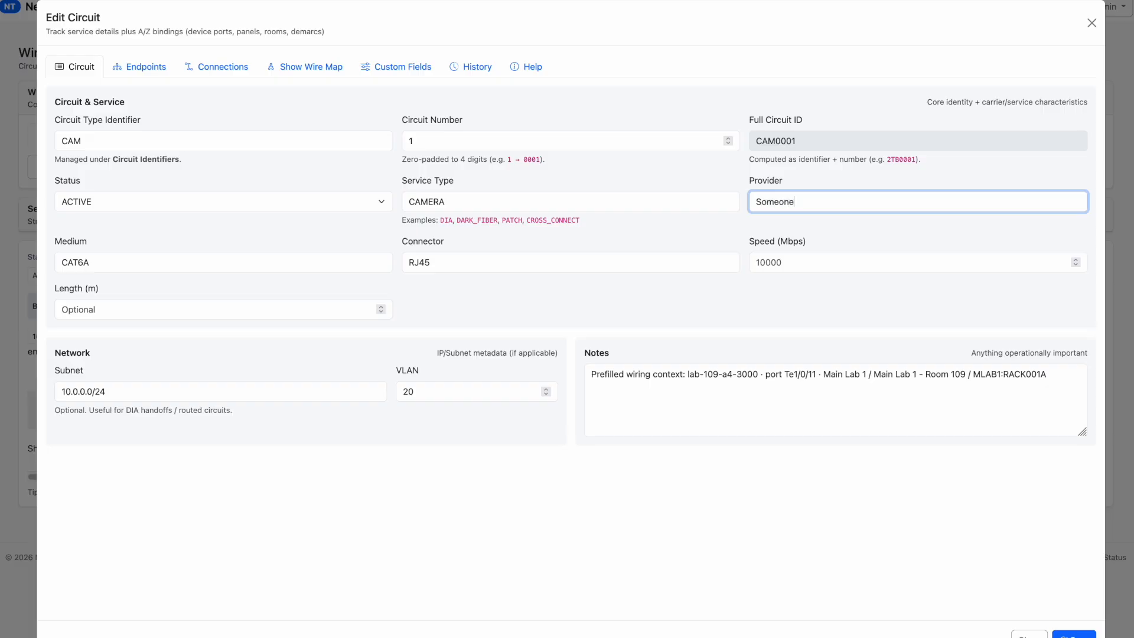
pyautogui.click(1073, 635)
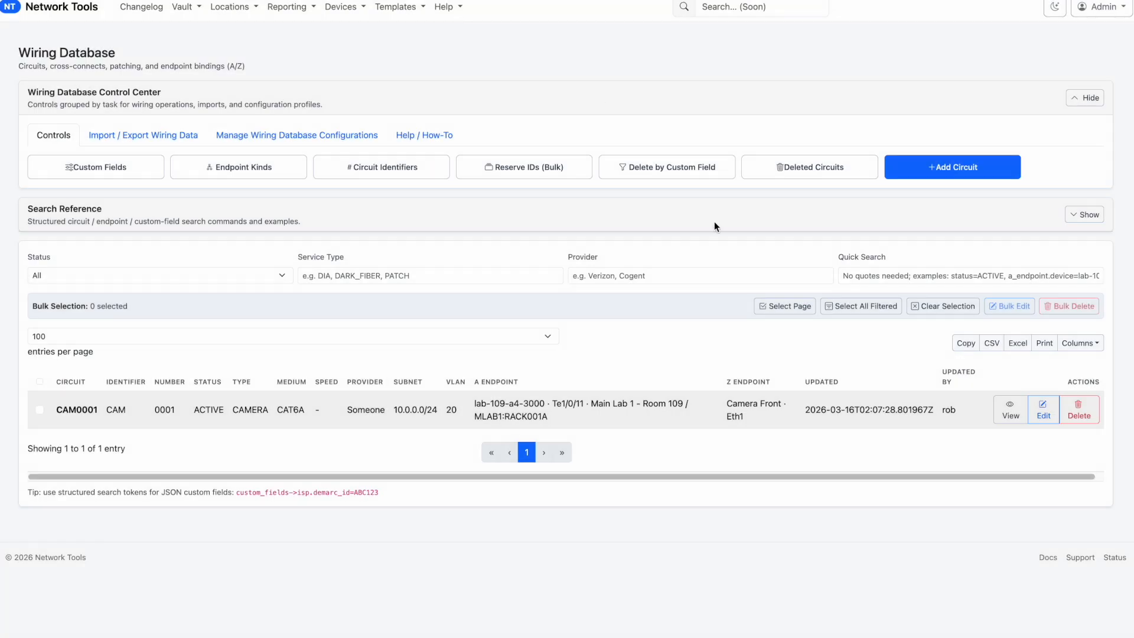
# Reopen circuit CAM0001 to review its change history, connections, wire map and circuit details, and close it without changes
pyautogui.click(1043, 410)
pyautogui.click(459, 68)
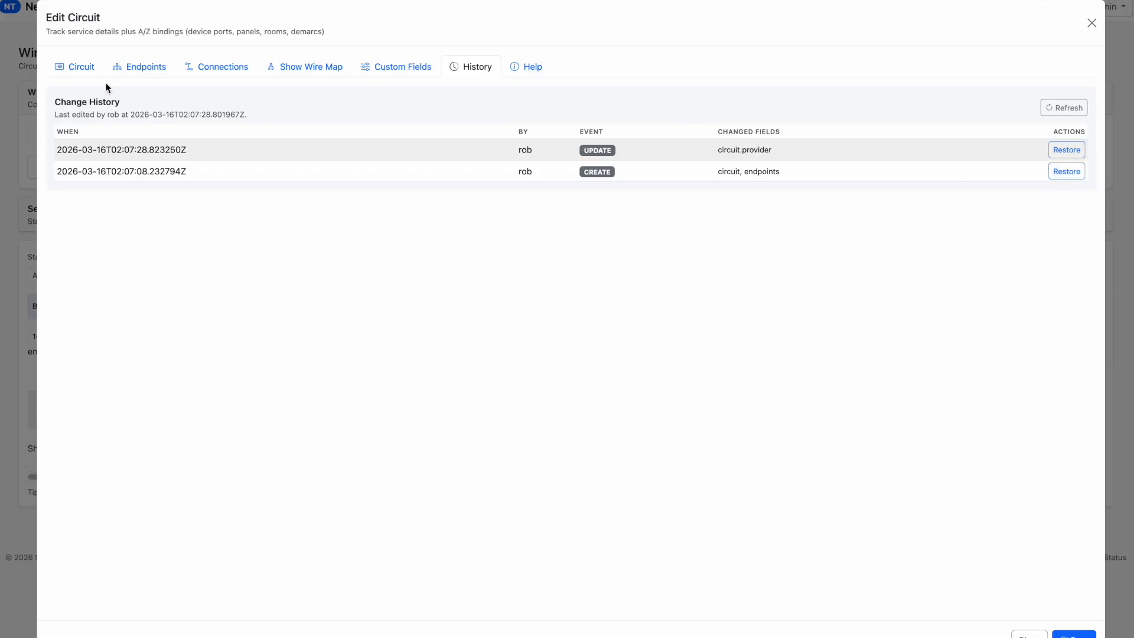
pyautogui.click(205, 65)
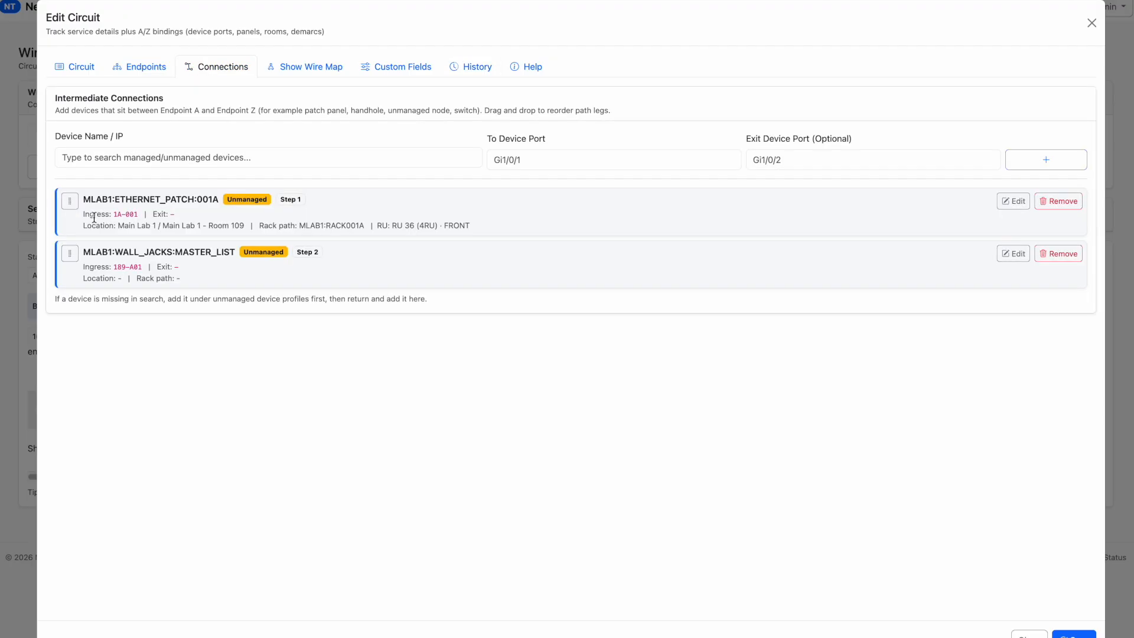
pyautogui.click(70, 67)
pyautogui.click(295, 67)
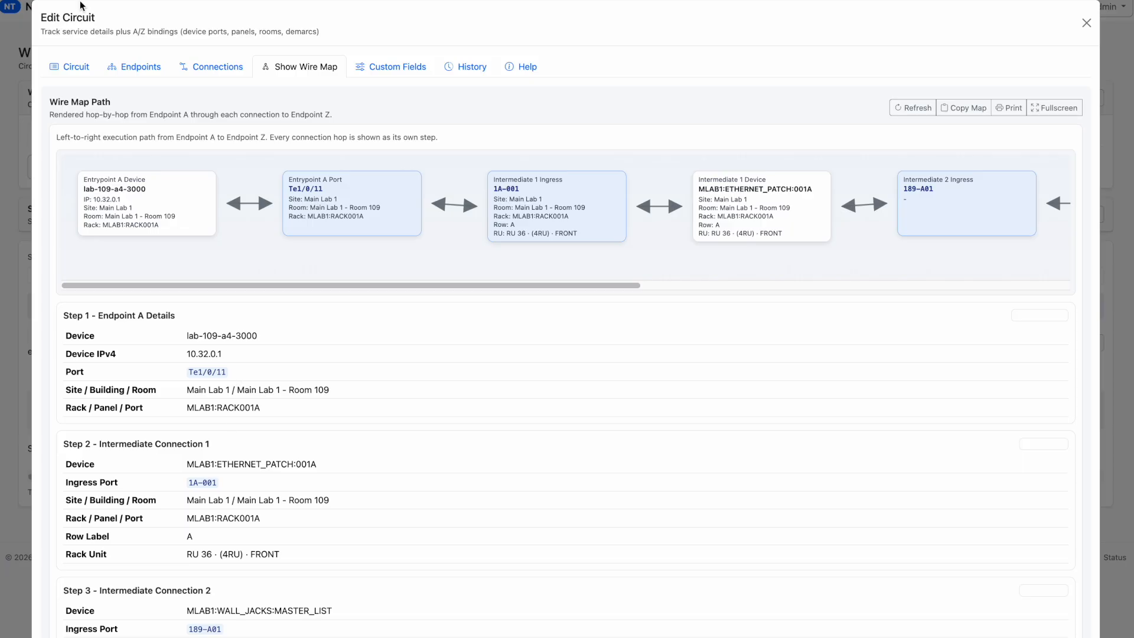
pyautogui.click(66, 72)
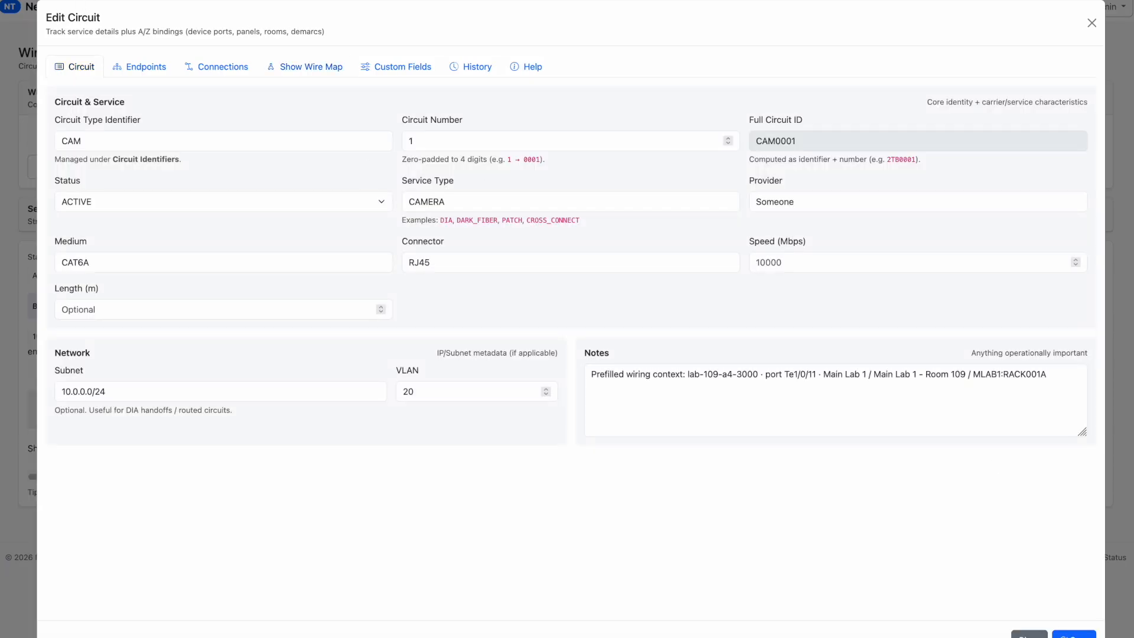
pyautogui.click(1029, 635)
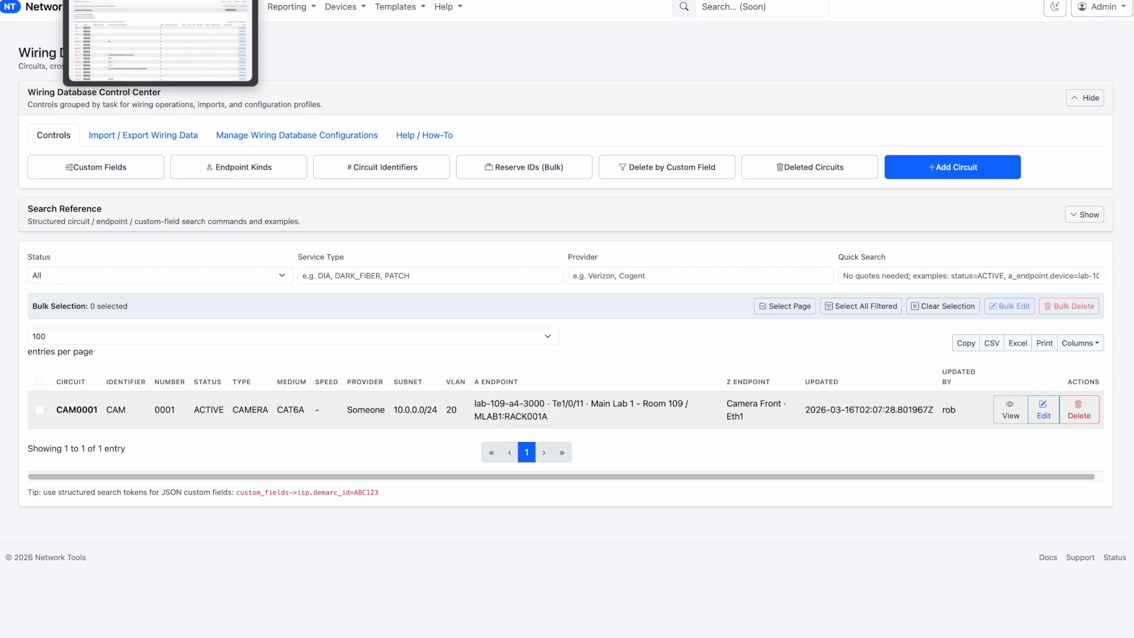
# Switch back to the Rack Wiring Review, reload it, choose rack profile MLAB1:RACK001A and show its rack layout
pyautogui.click(187, 0)
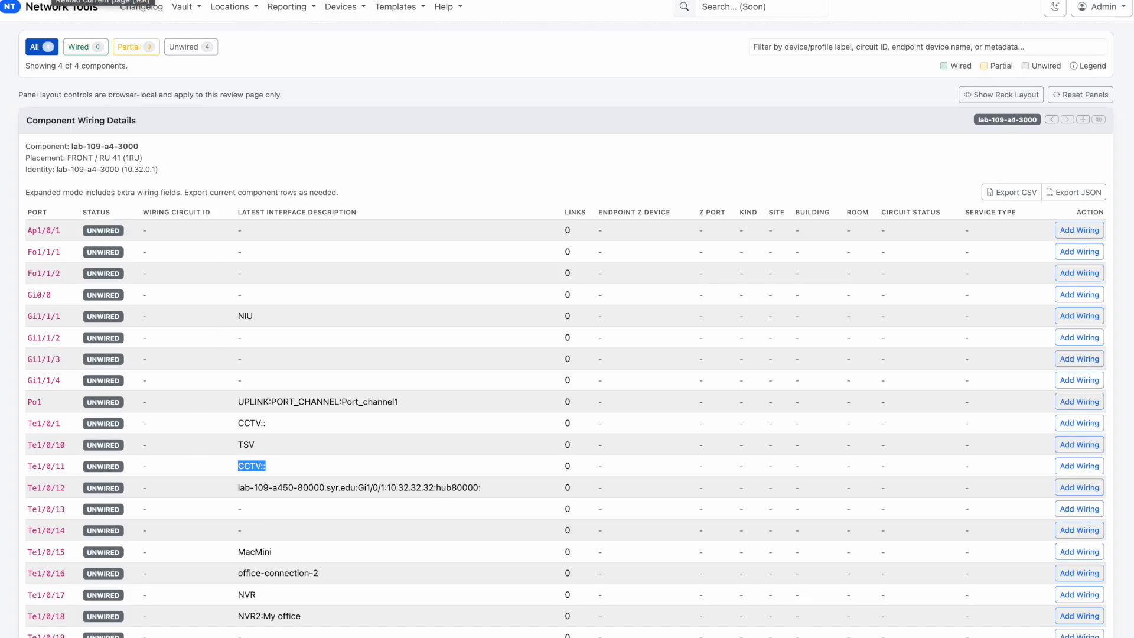
pyautogui.click(51, 1)
pyautogui.click(141, 105)
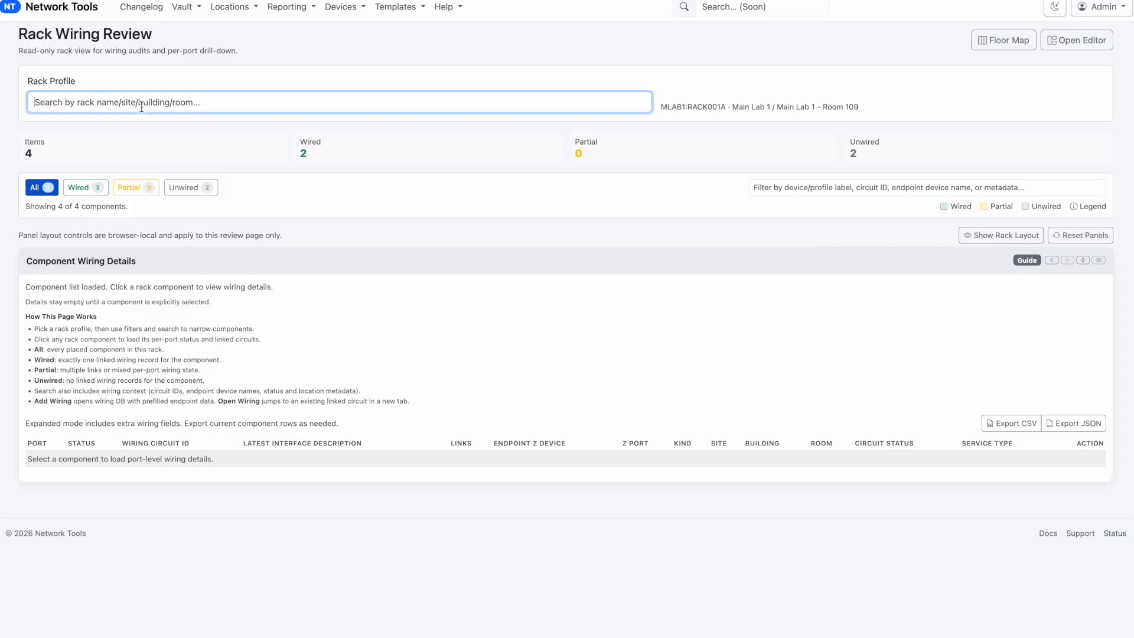
pyautogui.write('mlab')
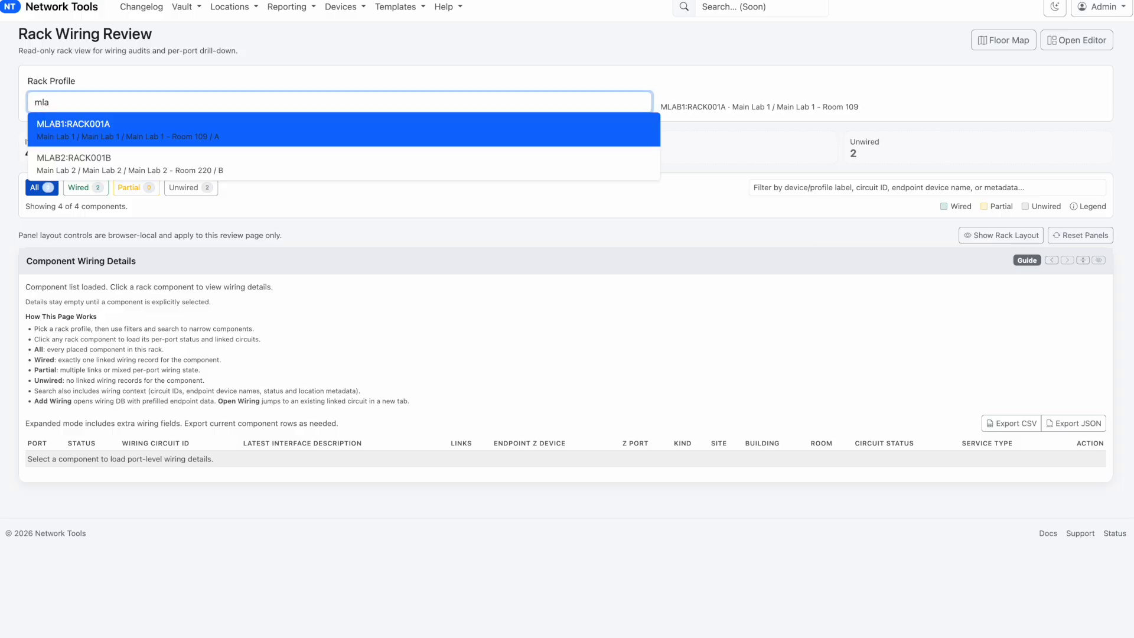
pyautogui.click(128, 128)
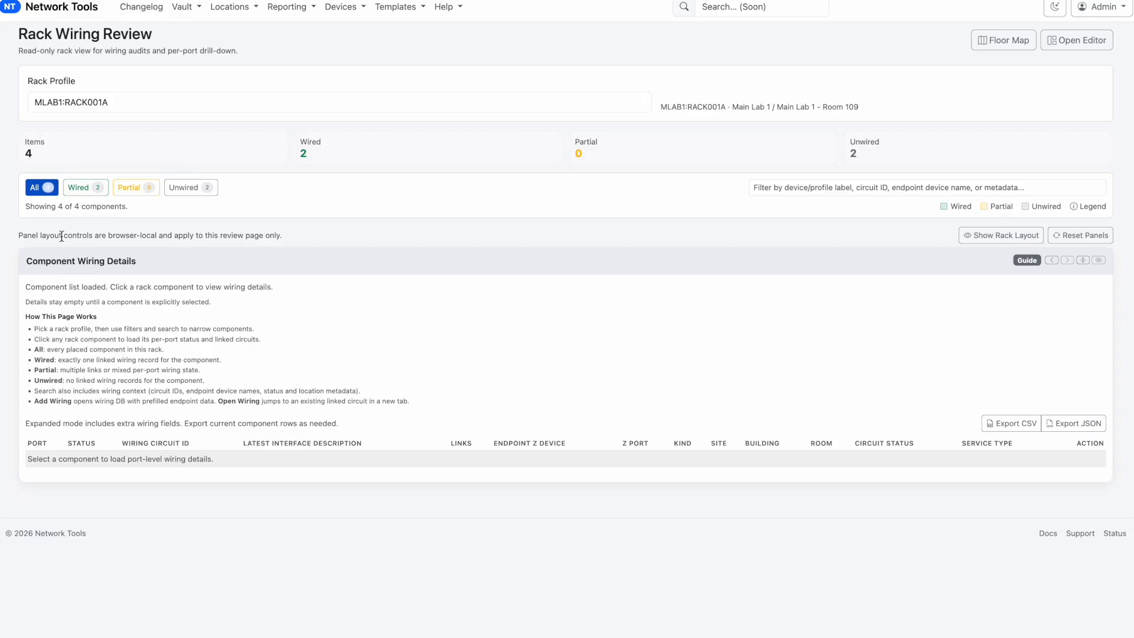
pyautogui.click(985, 237)
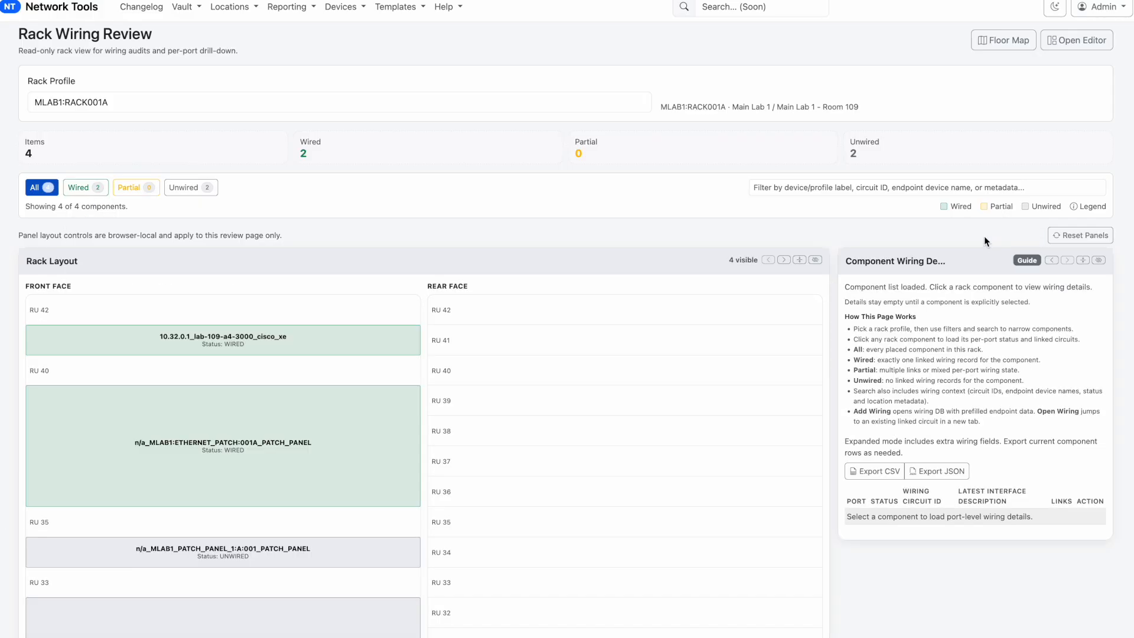
# Inspect the wiring details of patch panel MLAB1:ETHERNET_PATCH:001A in the rack and check its linked circuit ID
pyautogui.scroll(-1, 80, 428)
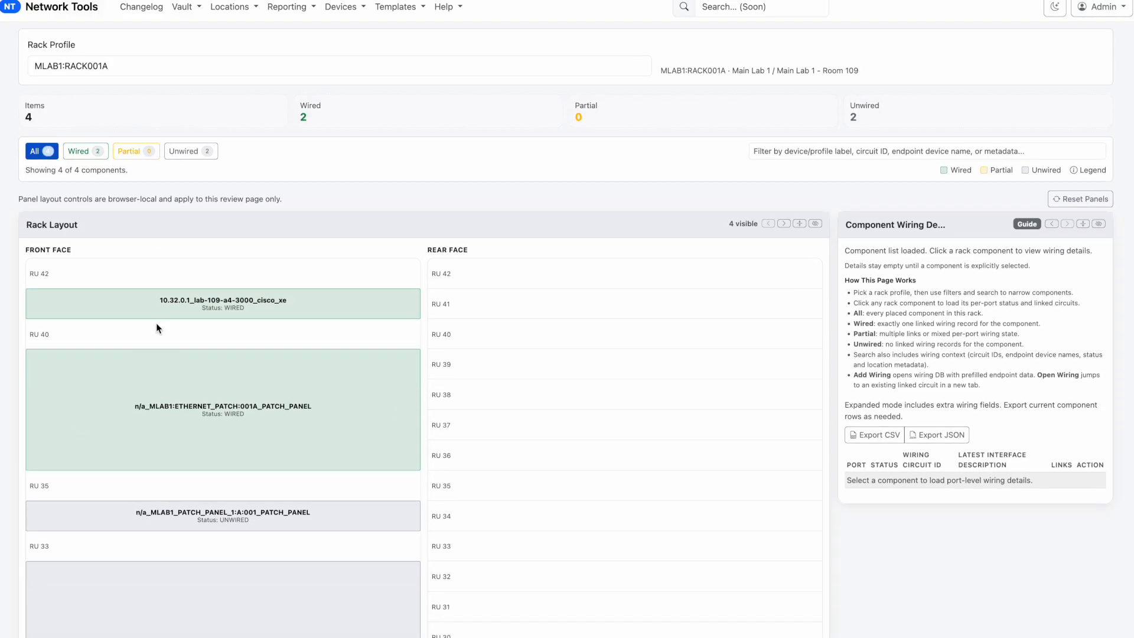
pyautogui.click(163, 309)
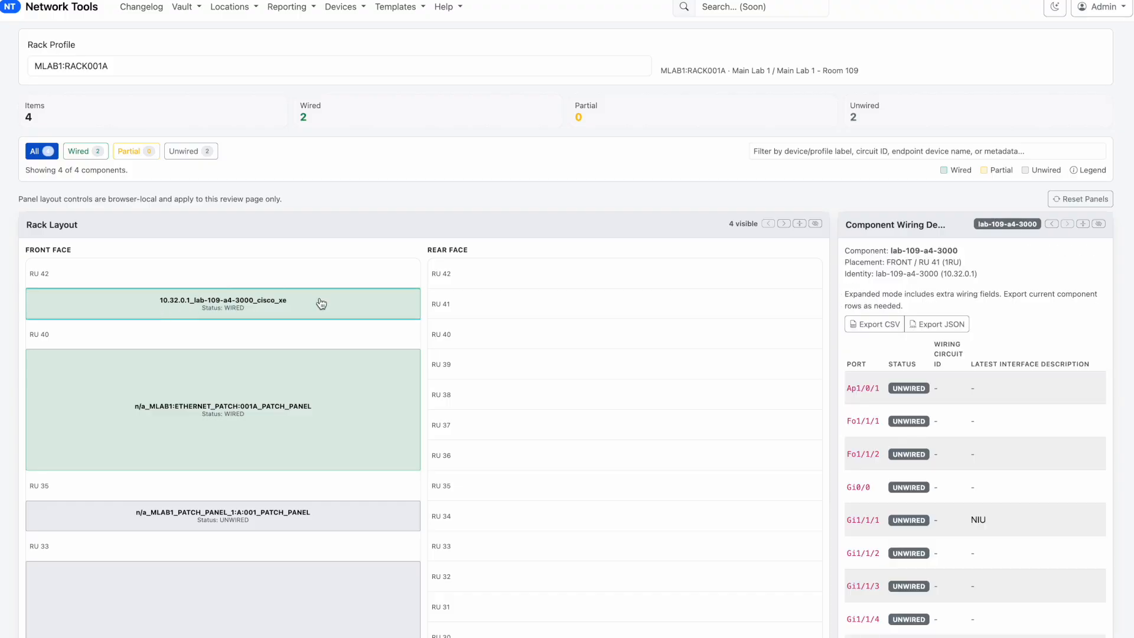
pyautogui.click(171, 433)
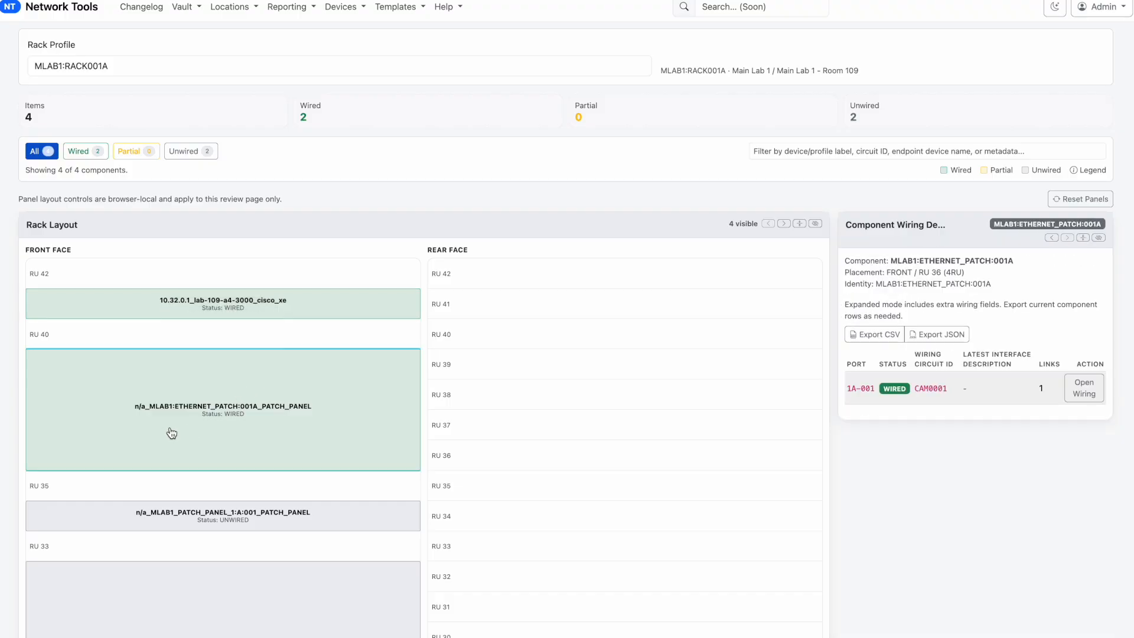
pyautogui.doubleClick(930, 387)
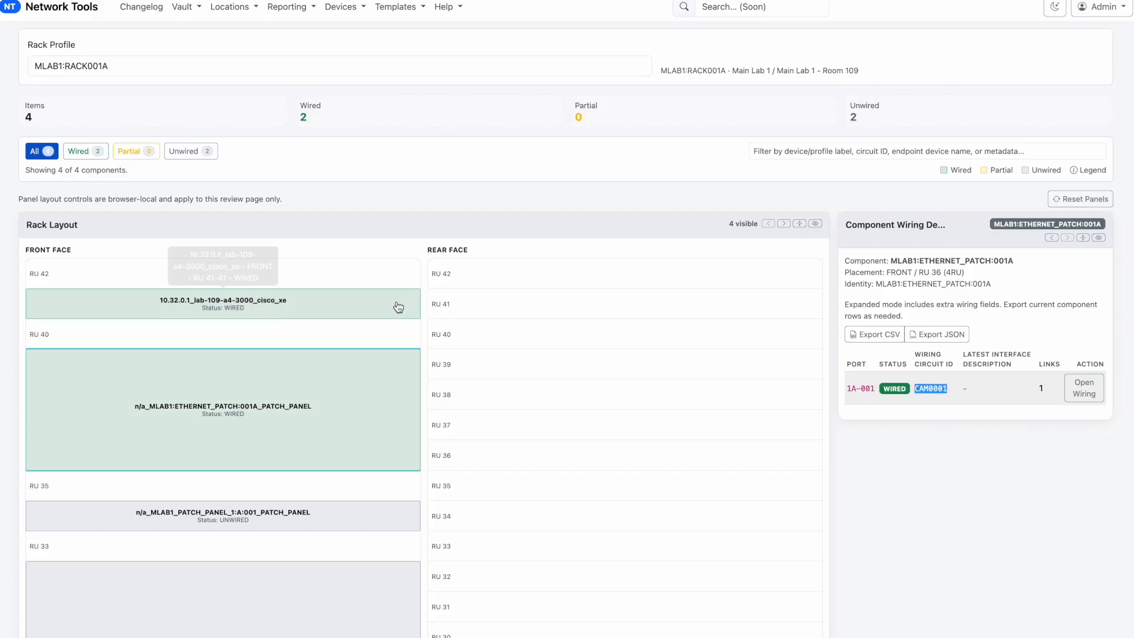
# Open the wiring details of switch lab-109-a4-3000 and check the circuit ID on port Te1/0/11
pyautogui.click(362, 310)
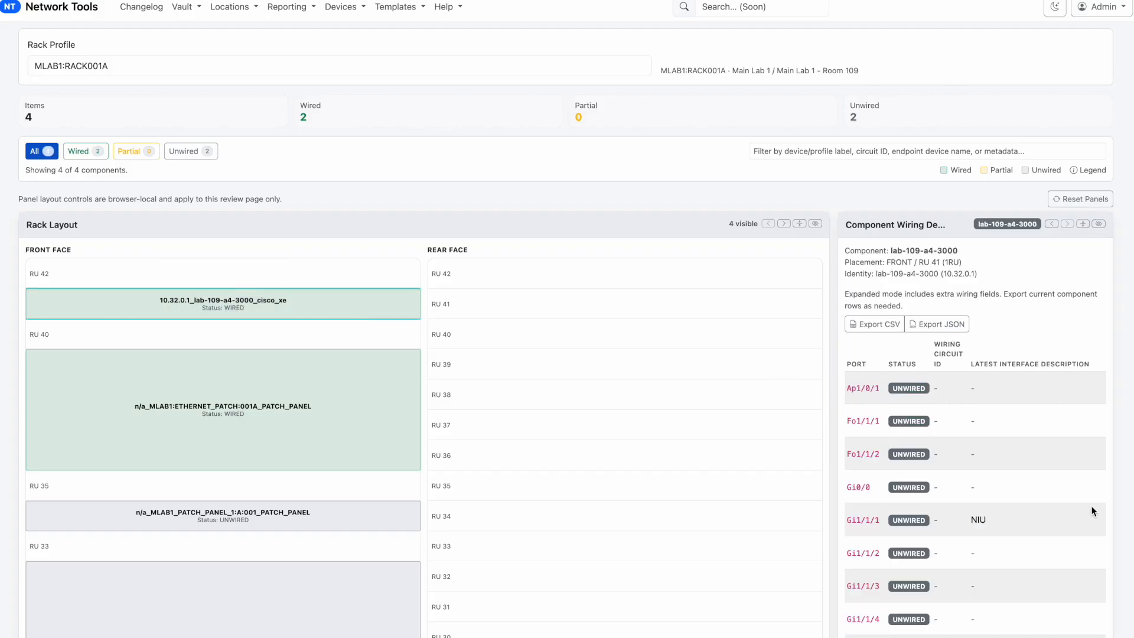
pyautogui.scroll(-2, 938, 508)
pyautogui.scroll(-4, 938, 508)
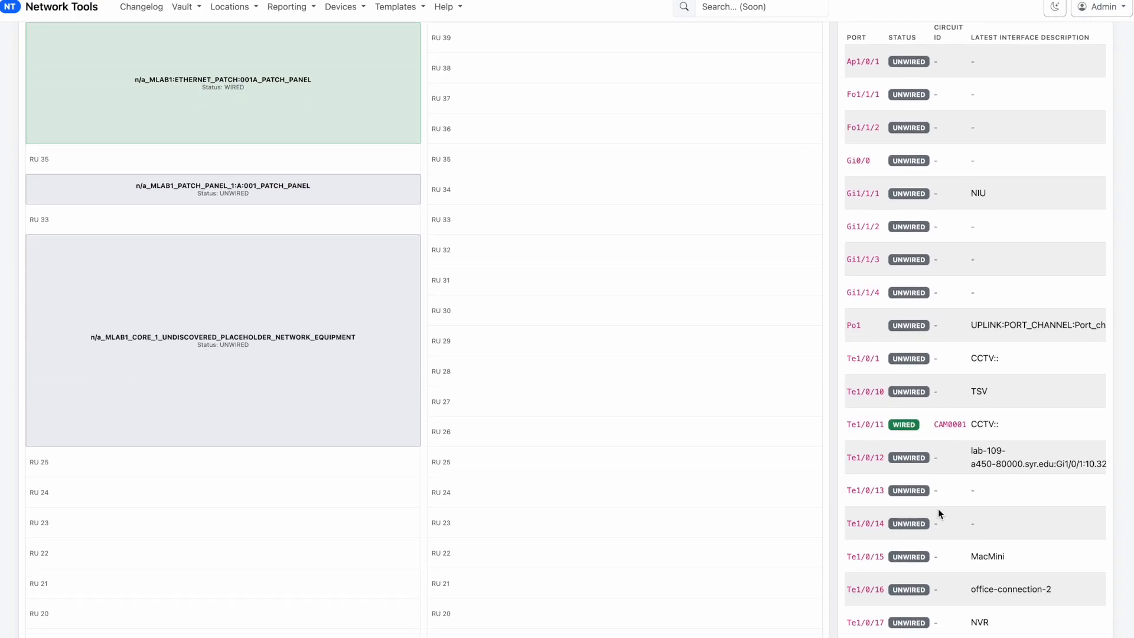
pyautogui.doubleClick(949, 422)
pyautogui.scroll(1, 820, 354)
pyautogui.scroll(3, 820, 355)
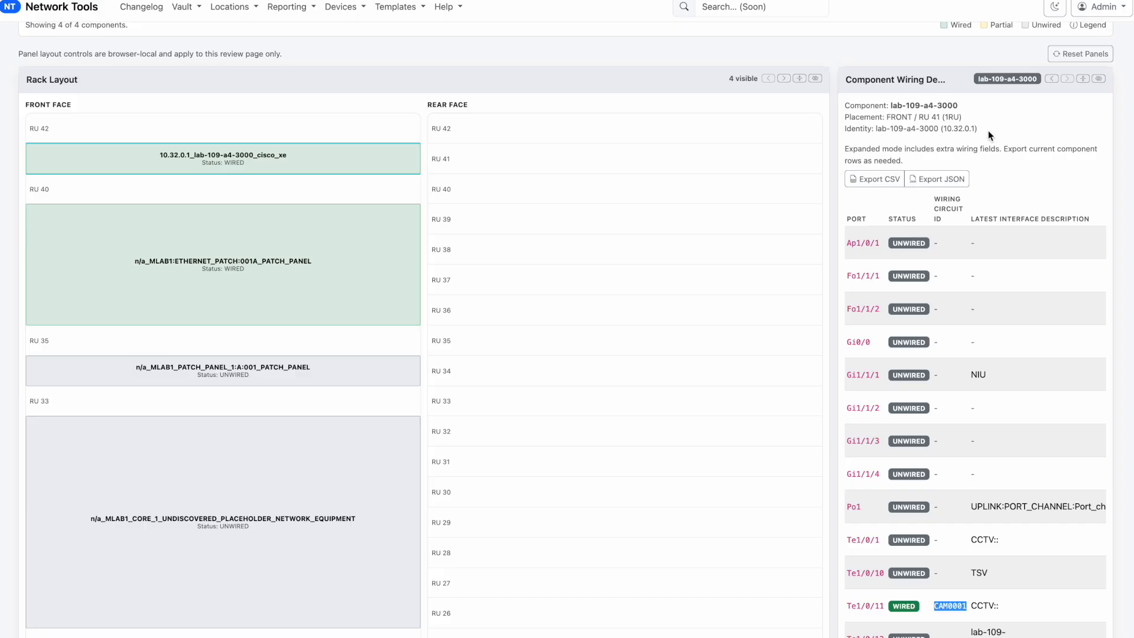
# Hide the rack layout and review the switch's expanded port wiring details, including the Te1/0/11 endpoint columns
pyautogui.click(816, 79)
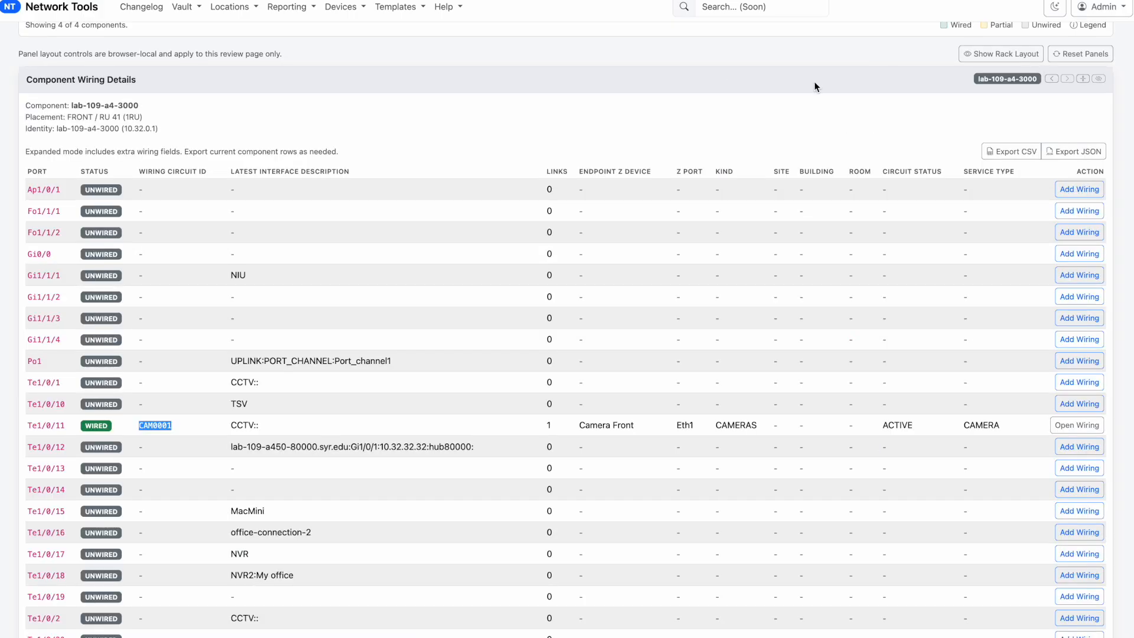
pyautogui.scroll(-1, 641, 466)
pyautogui.scroll(-1, 642, 466)
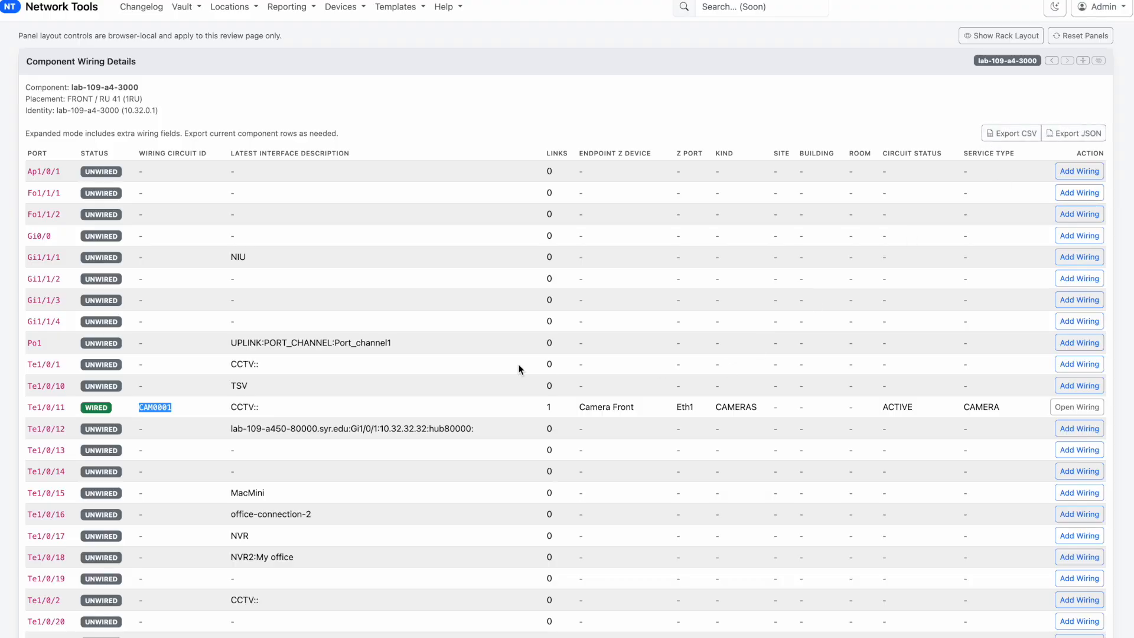
pyautogui.scroll(-3, 336, 463)
pyautogui.scroll(-3, 335, 464)
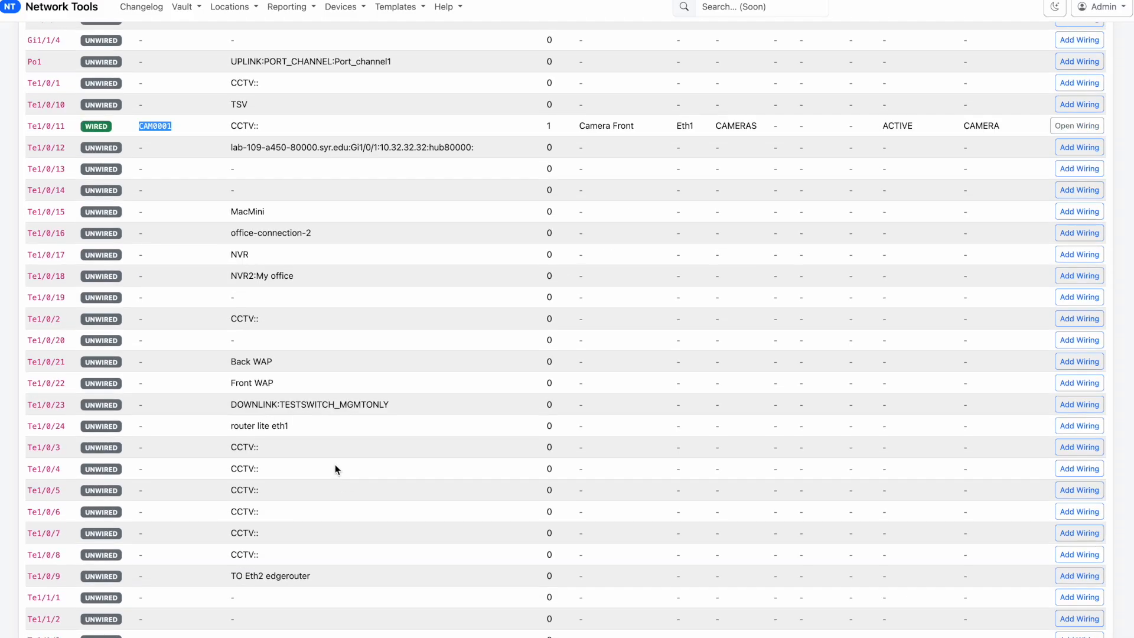
pyautogui.click(152, 122)
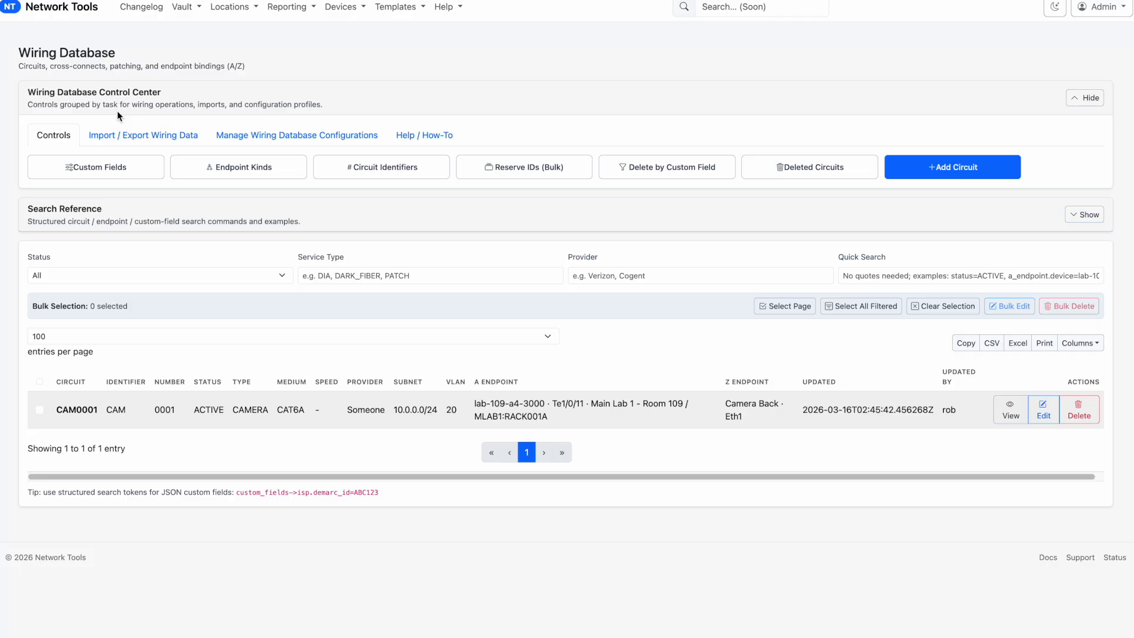
# Open circuit CAM0001 for editing in the Wiring Database and trace its wire map and hop details from endpoint Z back toward endpoint A
pyautogui.click(1042, 411)
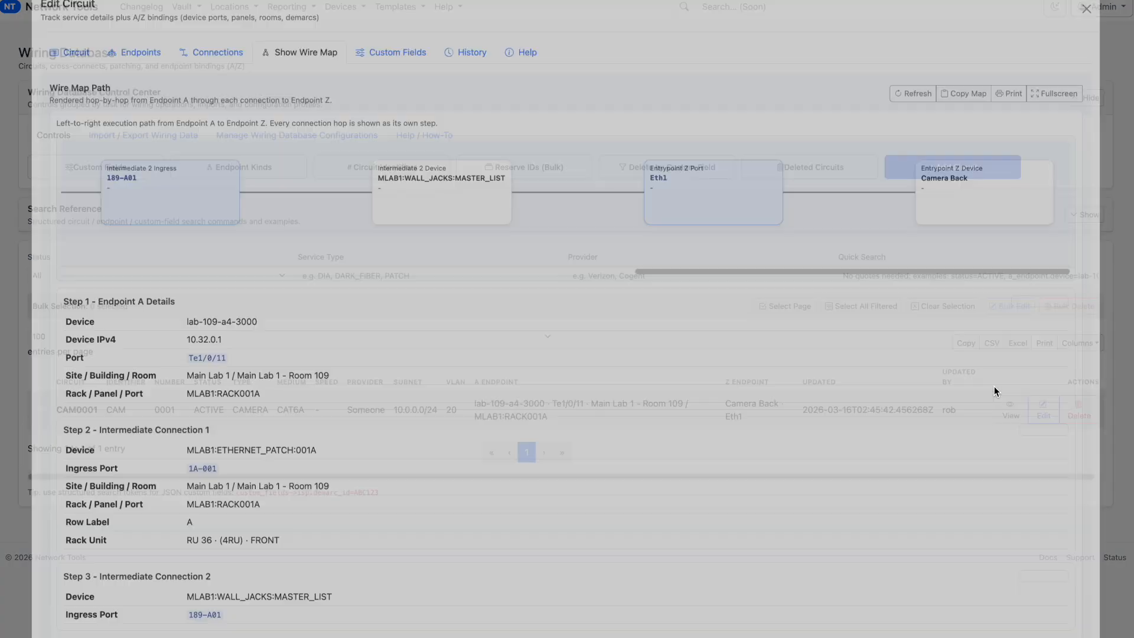
pyautogui.moveTo(698, 285); pyautogui.dragTo(511, 292)
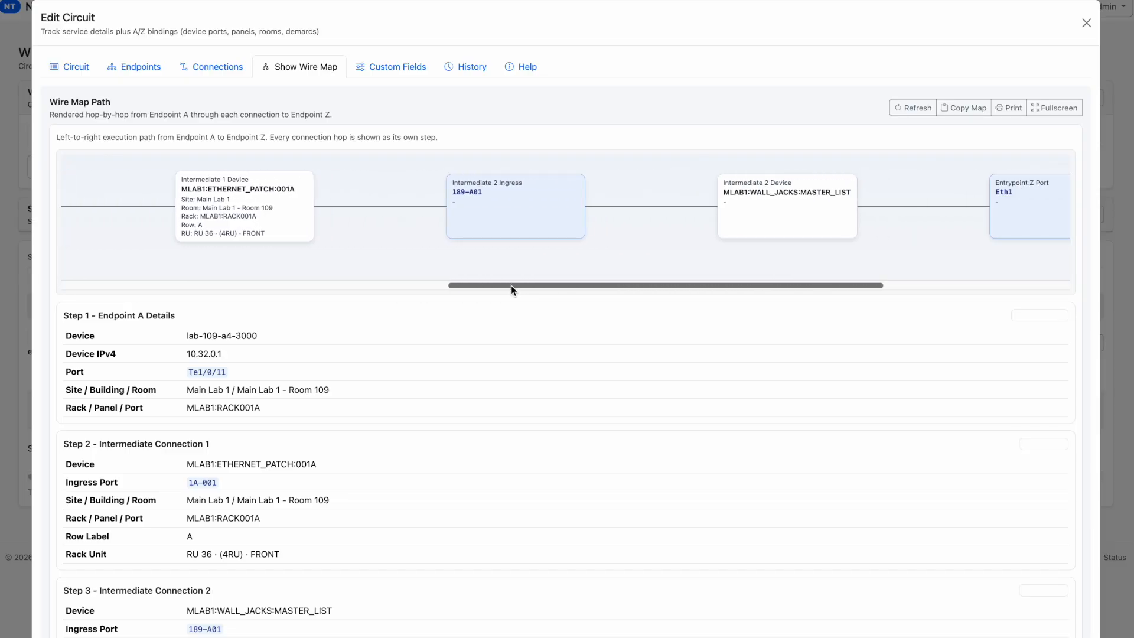
pyautogui.moveTo(512, 285); pyautogui.dragTo(217, 299)
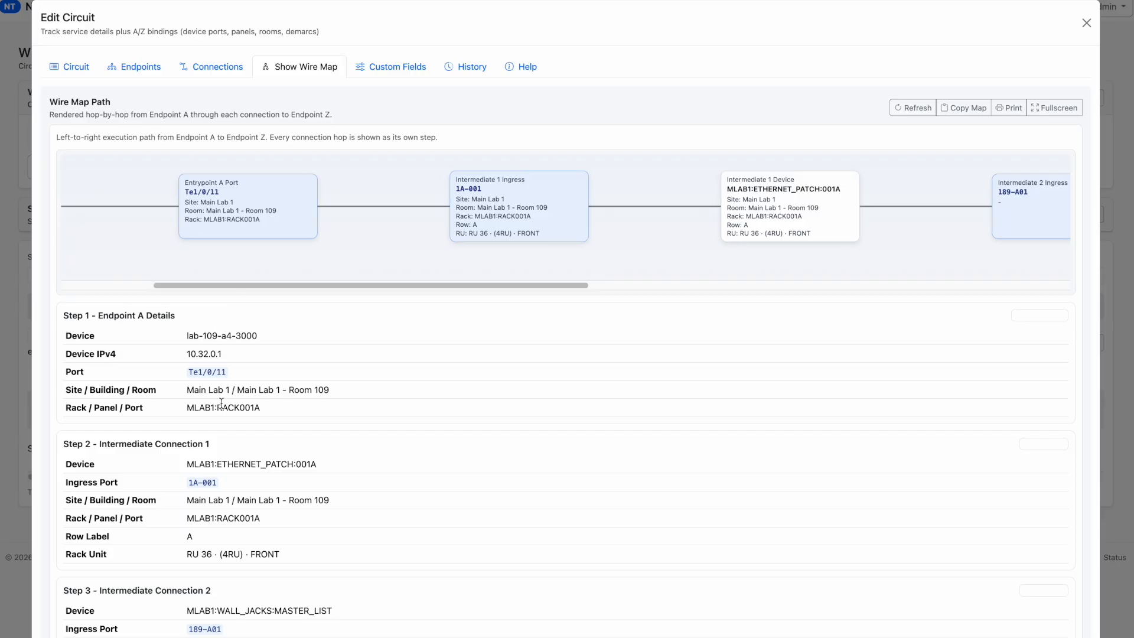
pyautogui.scroll(-3, 221, 403)
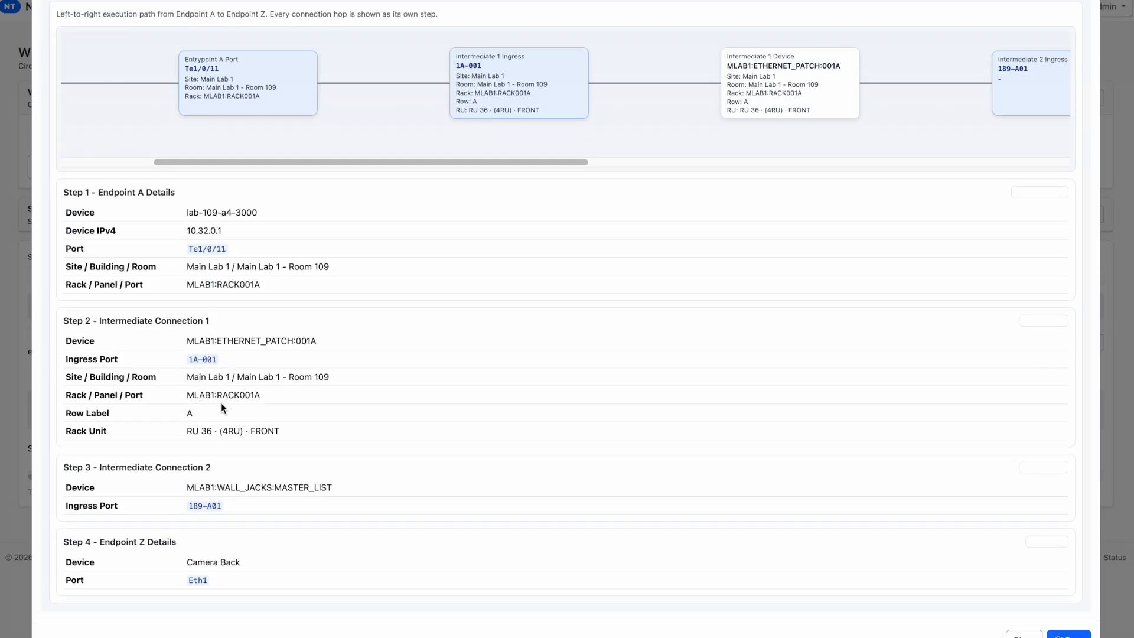
pyautogui.scroll(3, 220, 403)
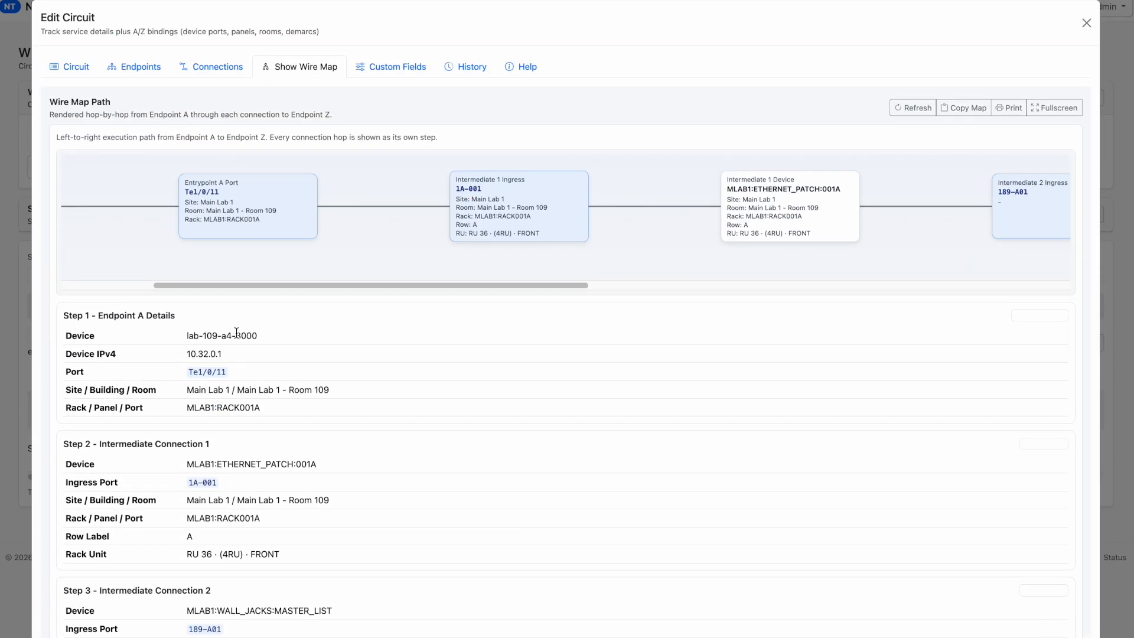
# Open the circuit's change history and examine the circuit and endpoint fields recorded in the CREATE snapshot
pyautogui.click(475, 72)
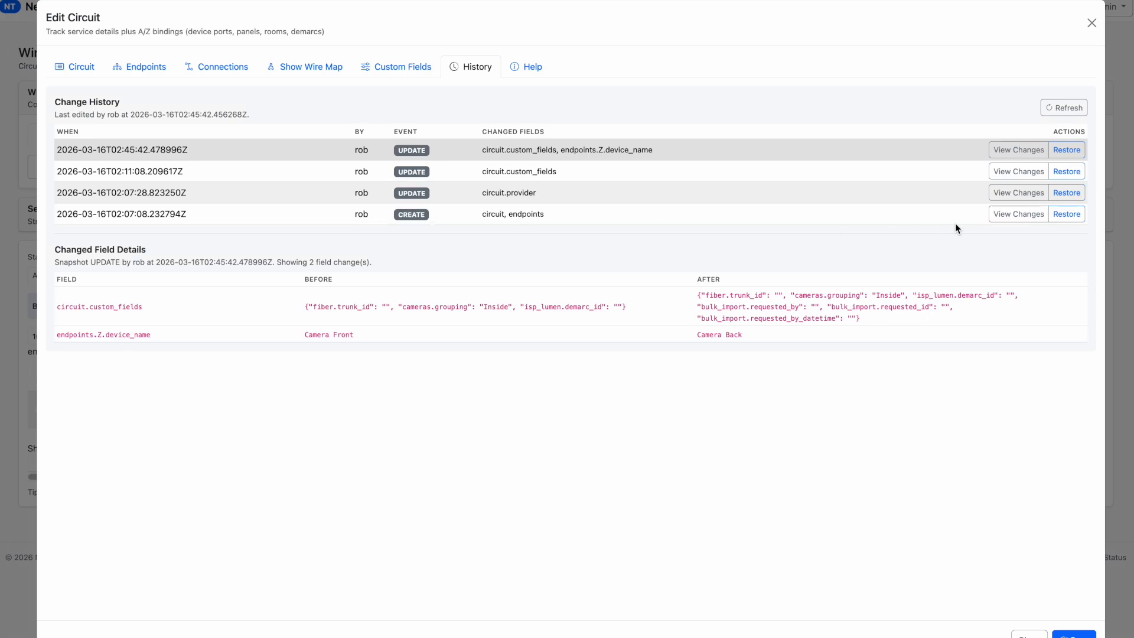
pyautogui.click(1017, 214)
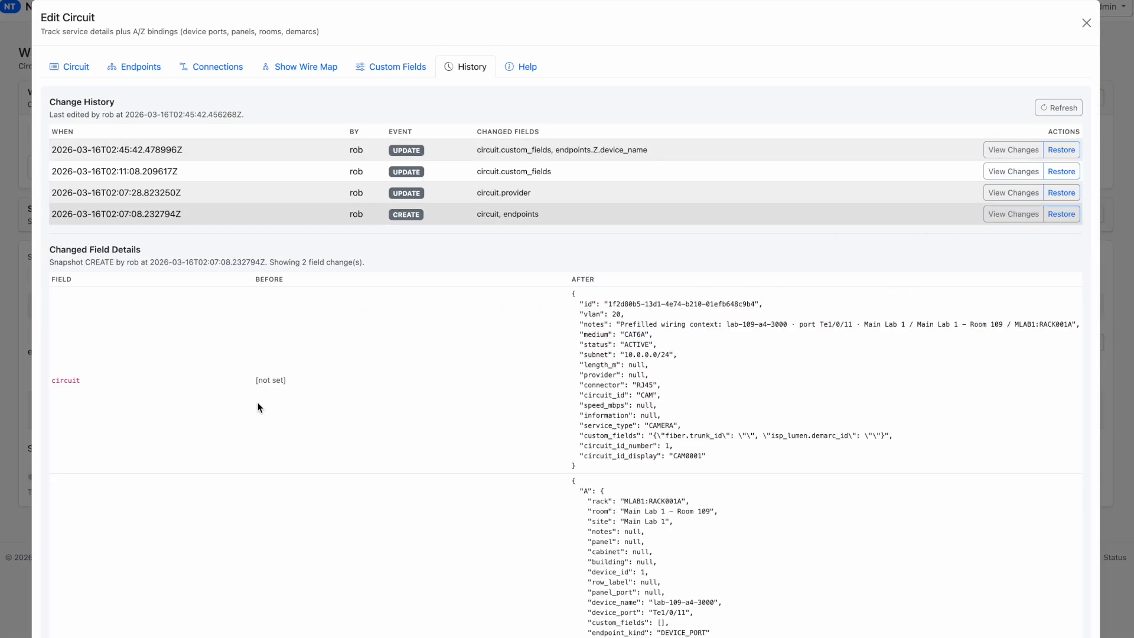
pyautogui.scroll(-3, 259, 407)
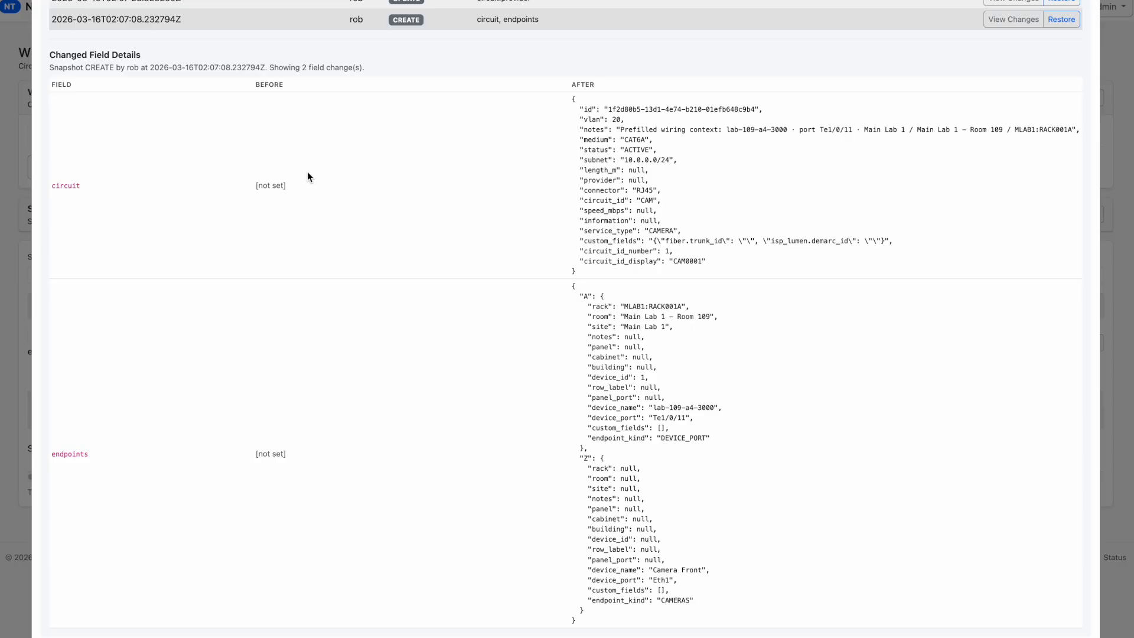
pyautogui.moveTo(629, 294); pyautogui.dragTo(573, 210)
pyautogui.click(492, 345)
pyautogui.scroll(2, 520, 298)
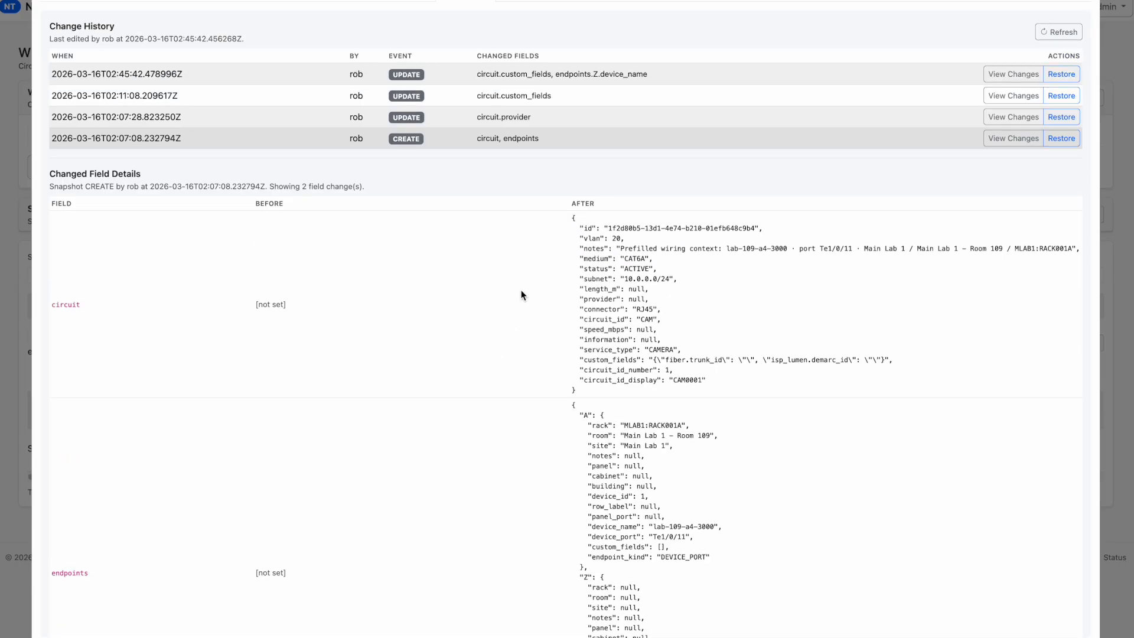
# View the changed field details of the provider, custom fields and endpoint Z device name updates, and close the circuit without changes
pyautogui.moveTo(539, 118); pyautogui.dragTo(477, 112)
pyautogui.click(524, 123)
pyautogui.click(1013, 117)
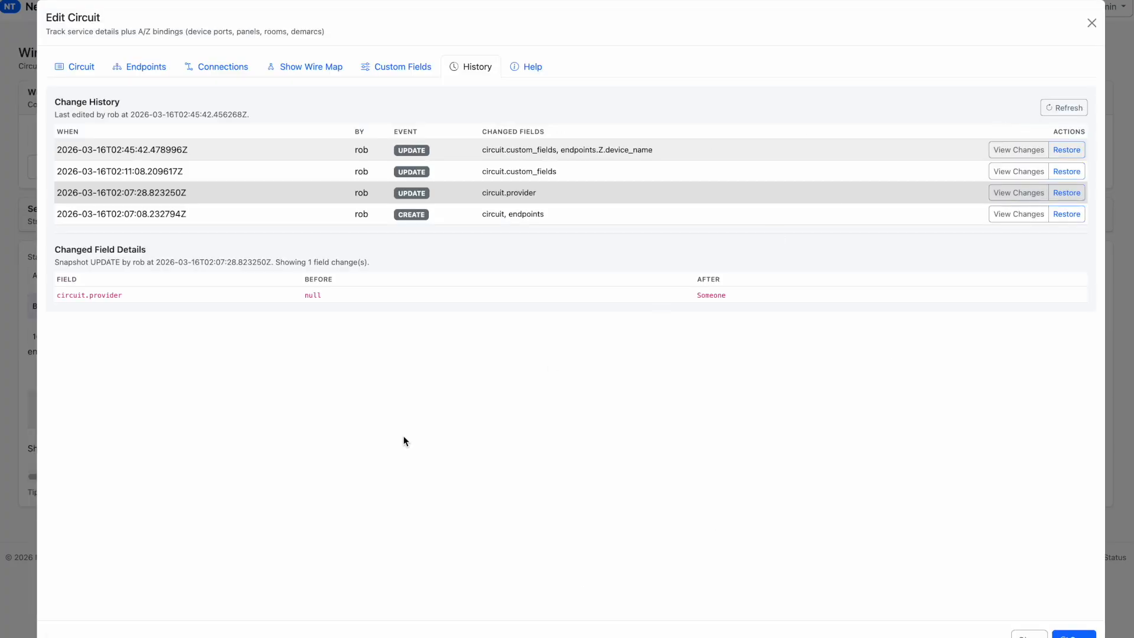
pyautogui.click(1017, 171)
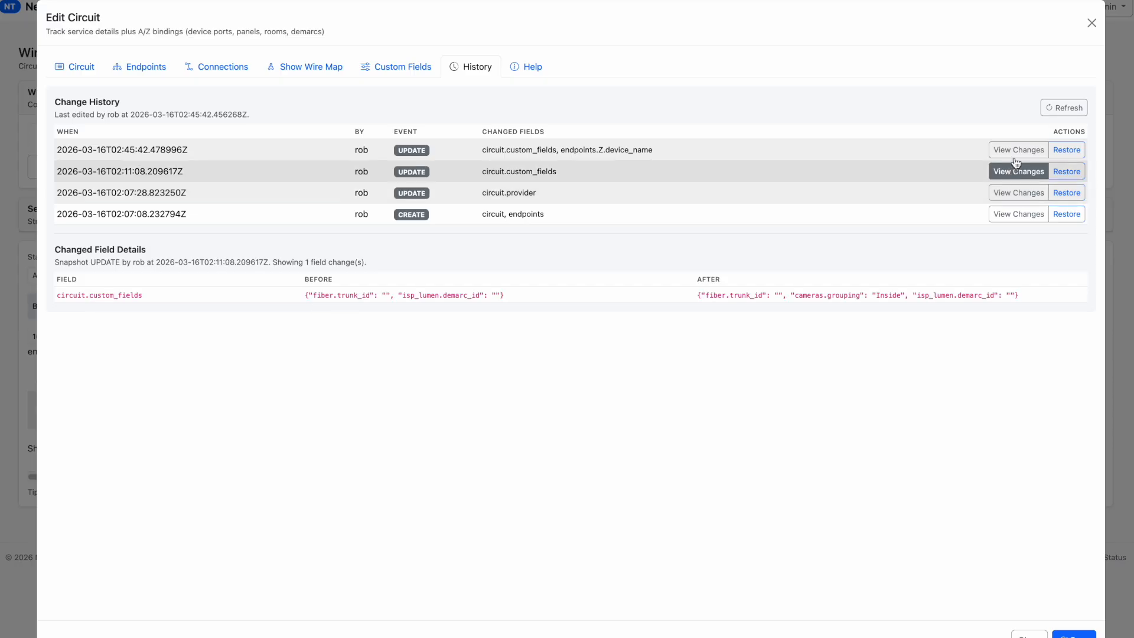
pyautogui.click(1017, 156)
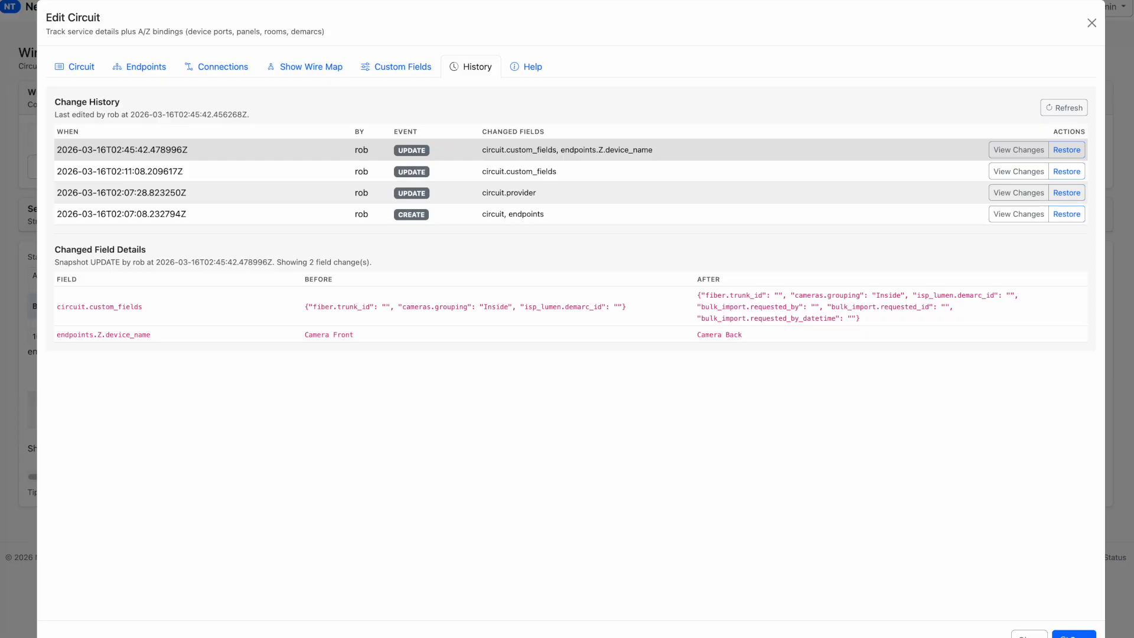
pyautogui.press('Escape')
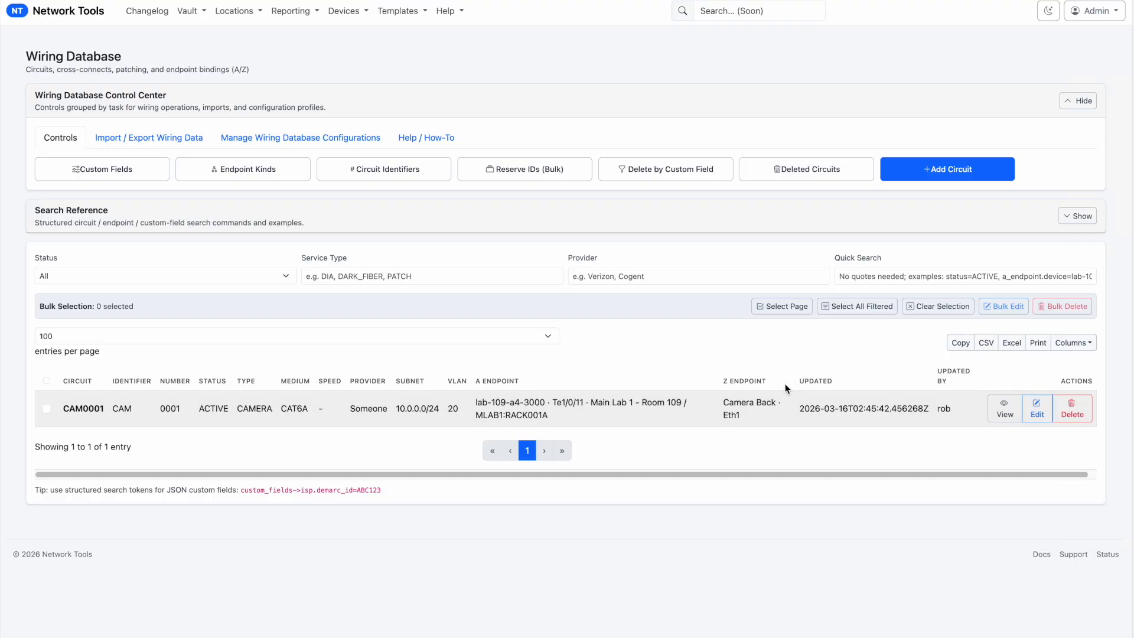
# Filter the circuits with the quick search custom_fields->cameras.grouping= and inspect the cameras.grouping column
pyautogui.click(937, 275)
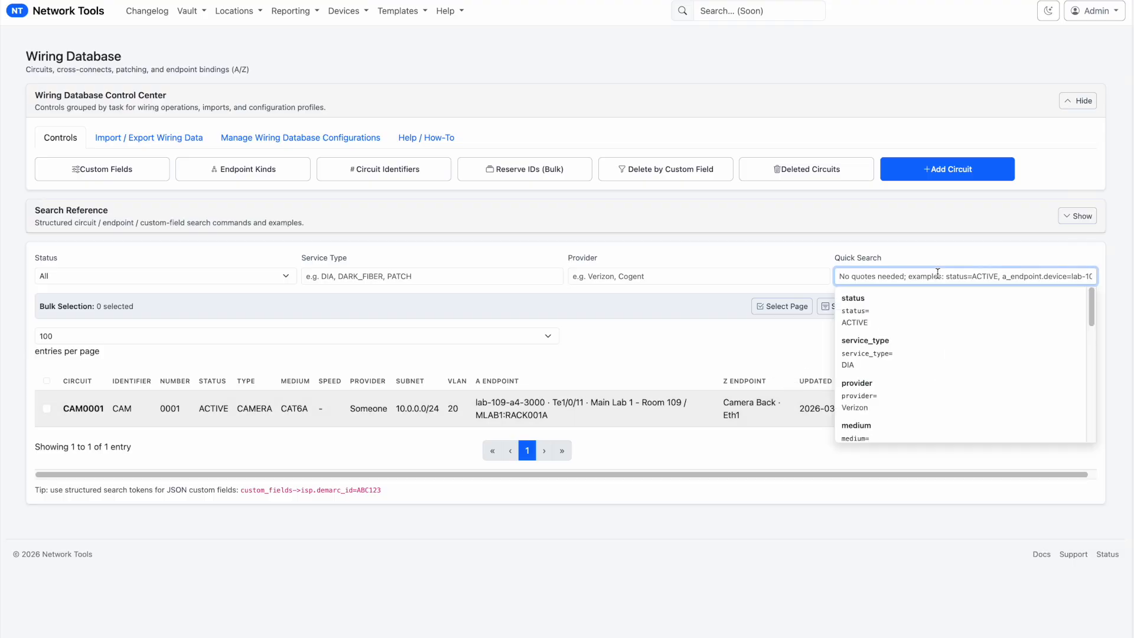
pyautogui.write('cam')
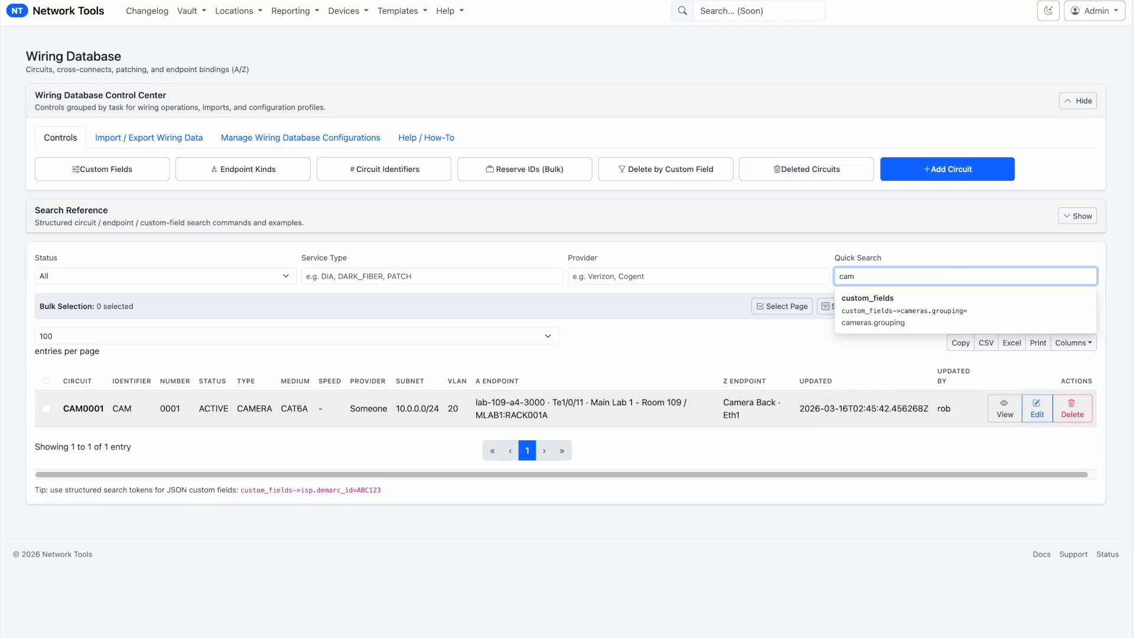
pyautogui.press('Down')
pyautogui.press('Return')
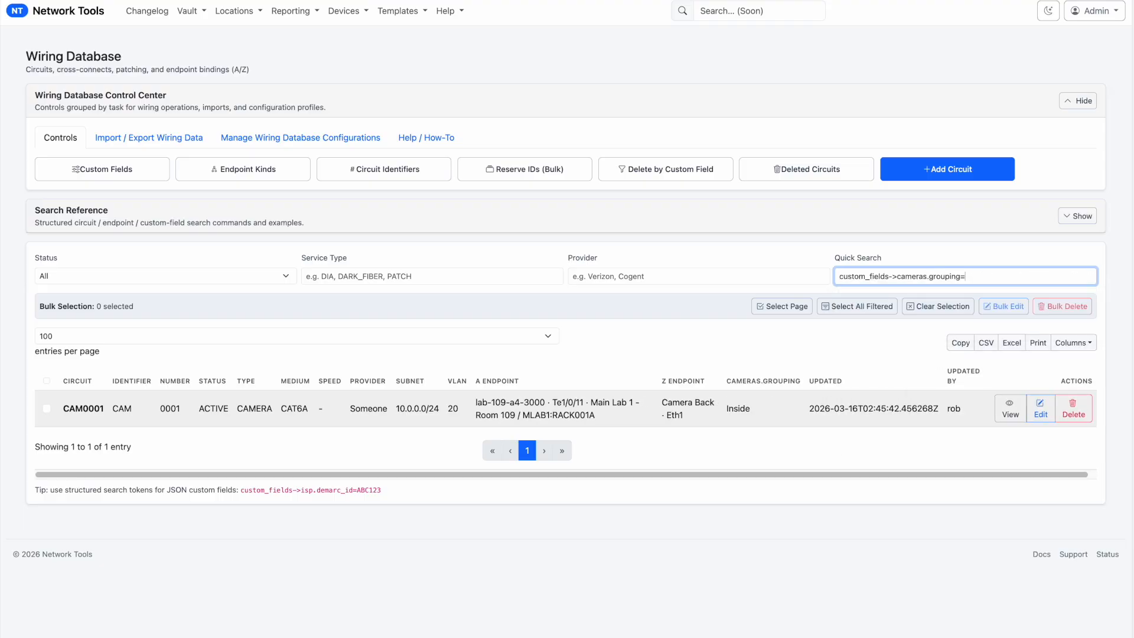
pyautogui.click(734, 376)
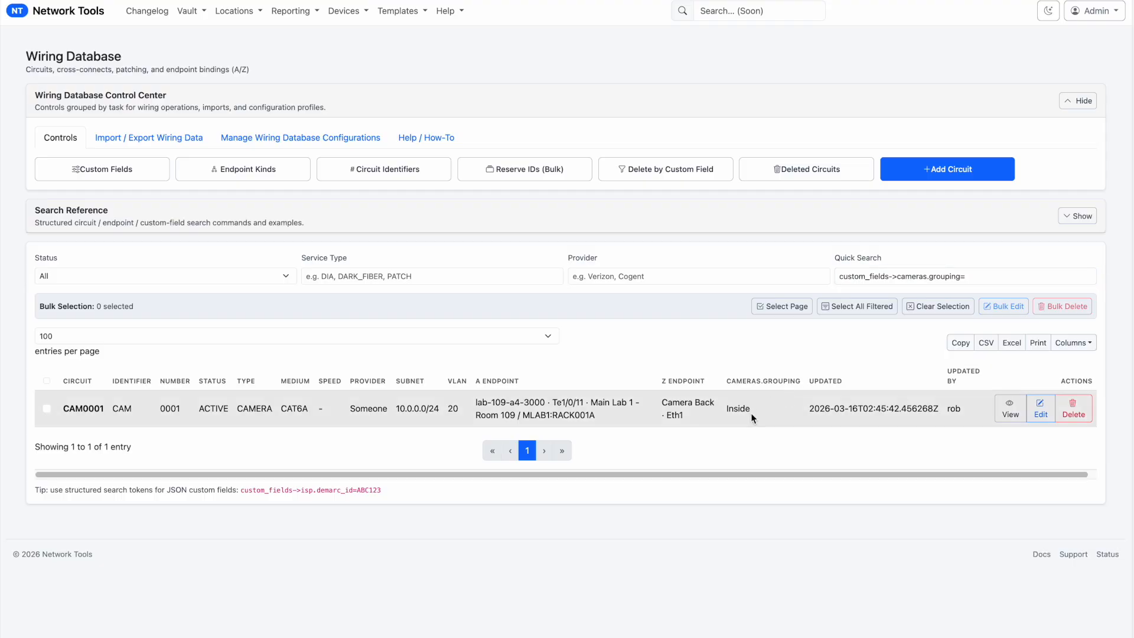
pyautogui.moveTo(750, 413); pyautogui.dragTo(729, 412)
pyautogui.click(778, 448)
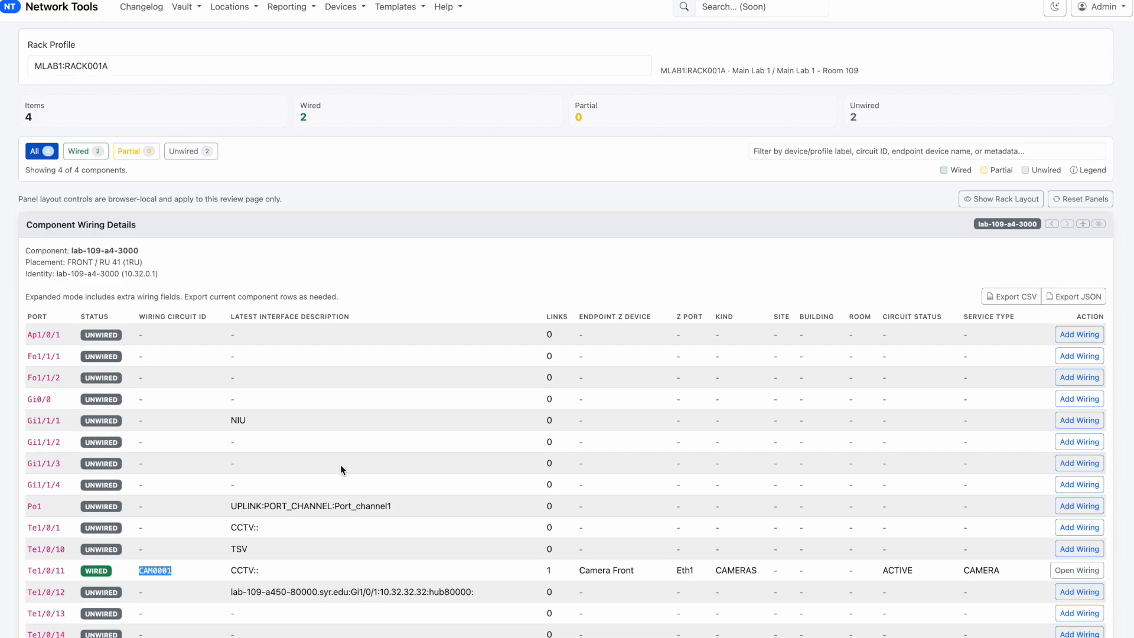
# Show the rack layout of MLAB1:RACK001A and load the wiring details of the MLAB1_CORE_1 component
pyautogui.click(1000, 199)
pyautogui.scroll(-2, 183, 498)
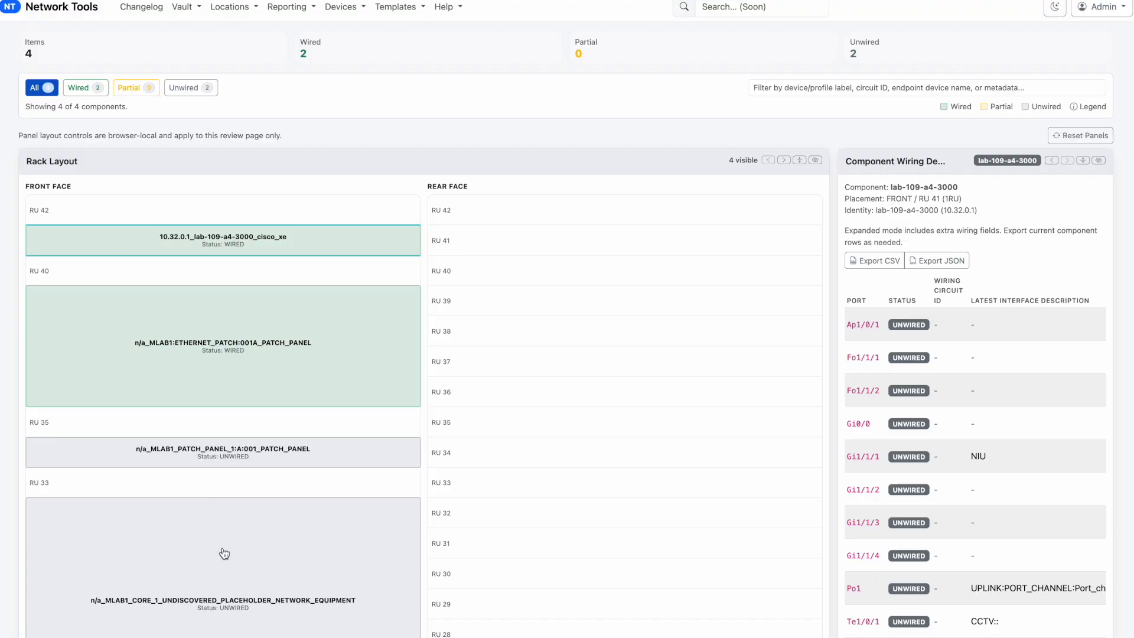
pyautogui.scroll(-2, 225, 552)
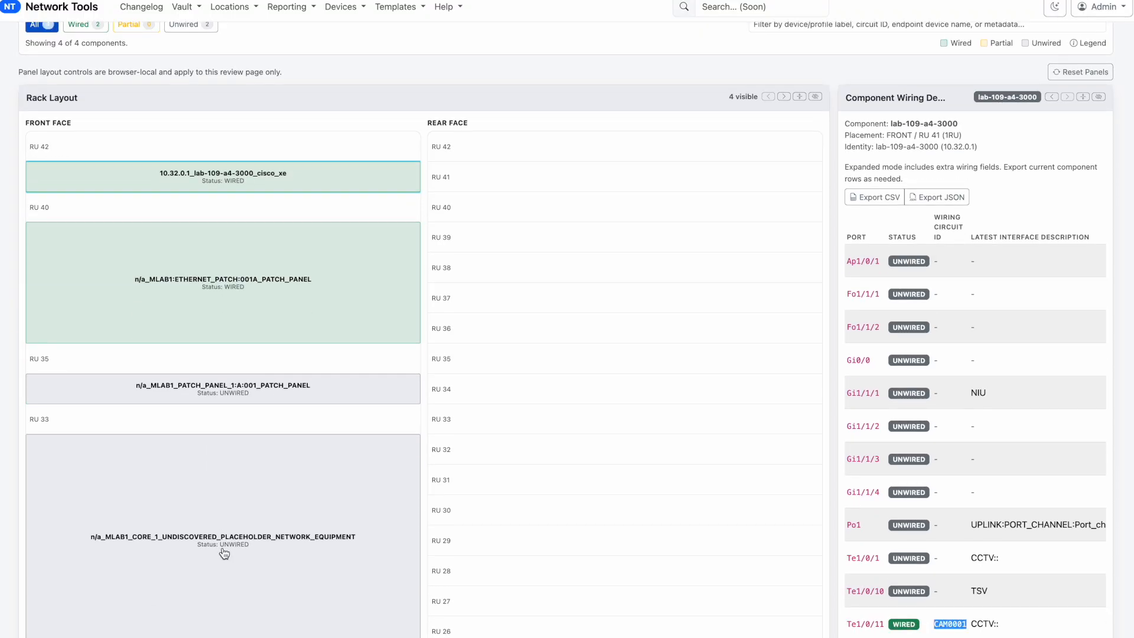
pyautogui.click(297, 470)
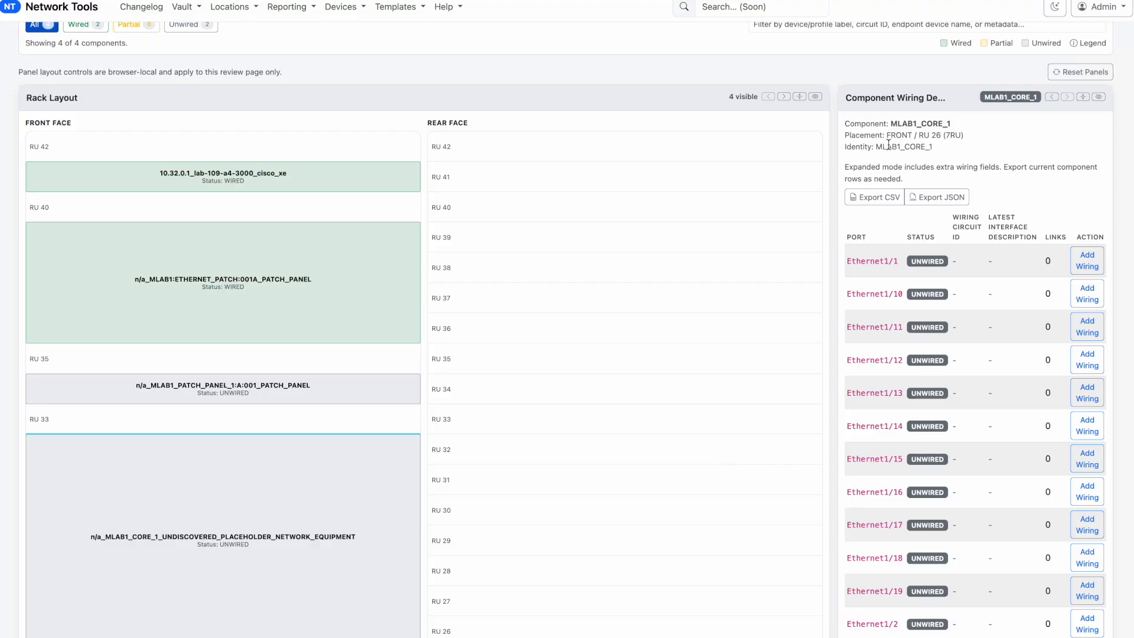
# Hide the rack layout to expand the component wiring details and examine MLAB1_CORE_1's Ethernet ports, including Ethernet1/28 and Ethernet1/34
pyautogui.click(813, 97)
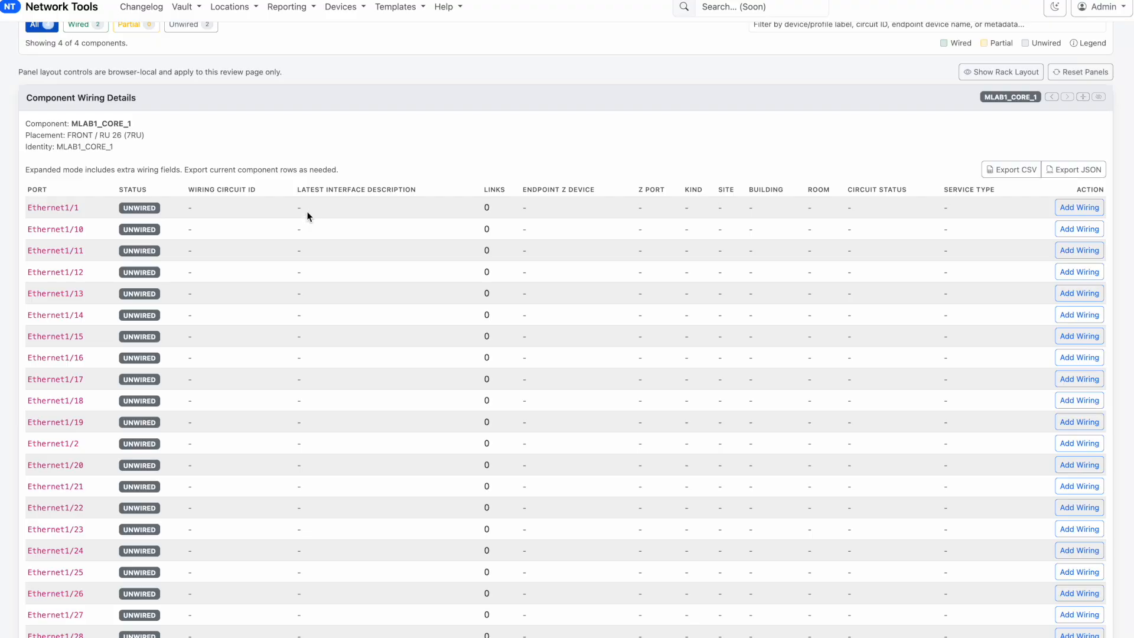
pyautogui.scroll(-5, 302, 360)
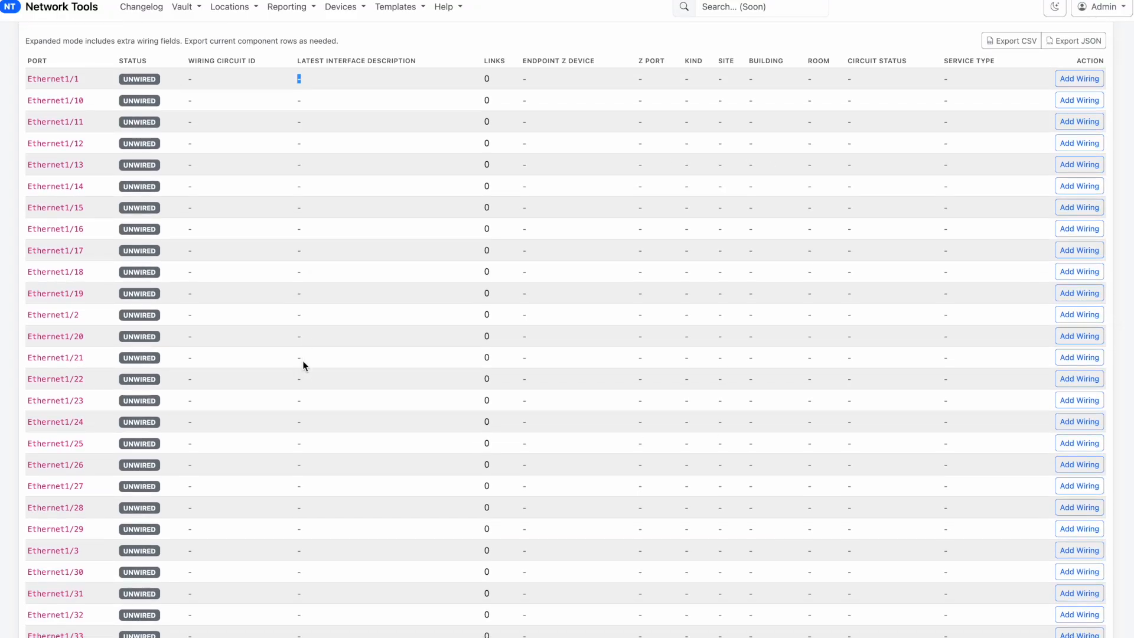
pyautogui.moveTo(54, 340); pyautogui.dragTo(29, 338)
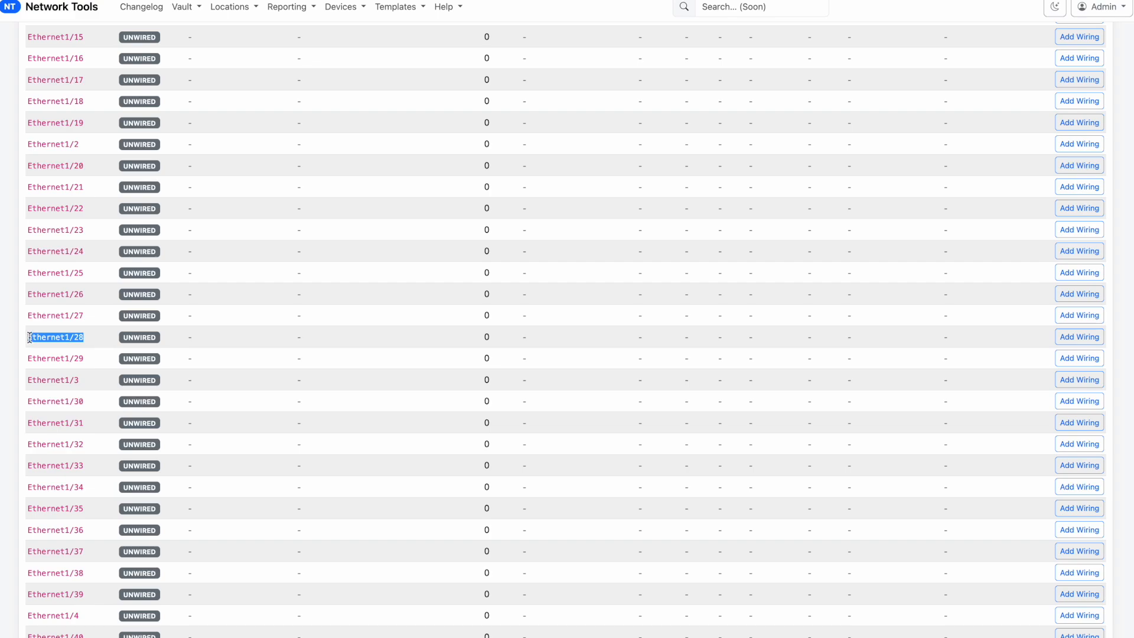
pyautogui.scroll(-3, 60, 204)
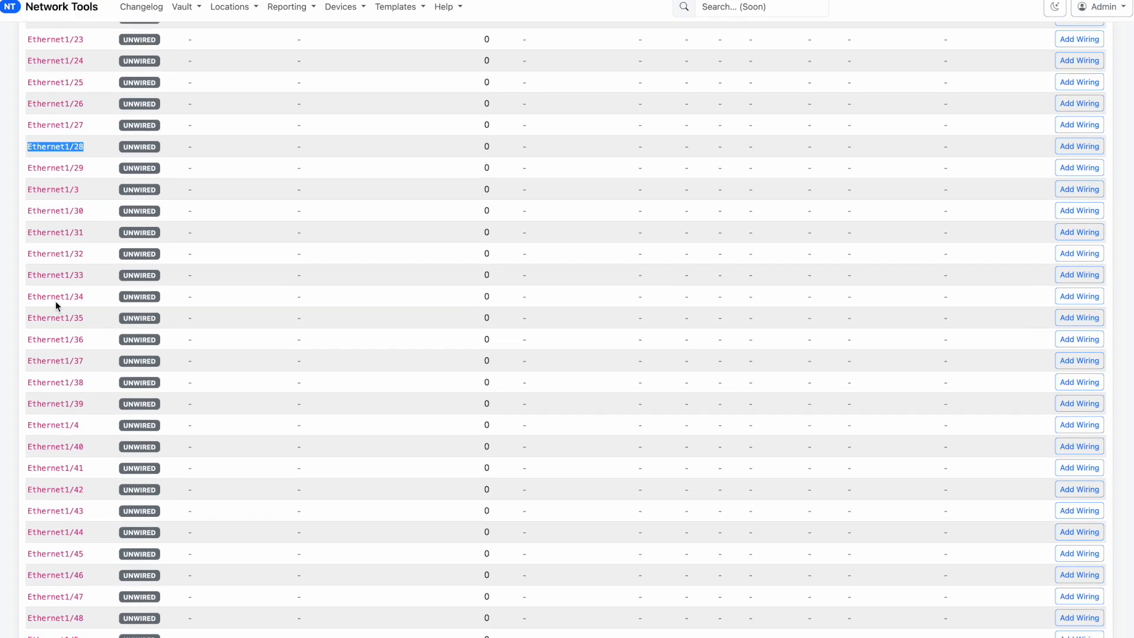
pyautogui.moveTo(29, 275); pyautogui.dragTo(24, 301)
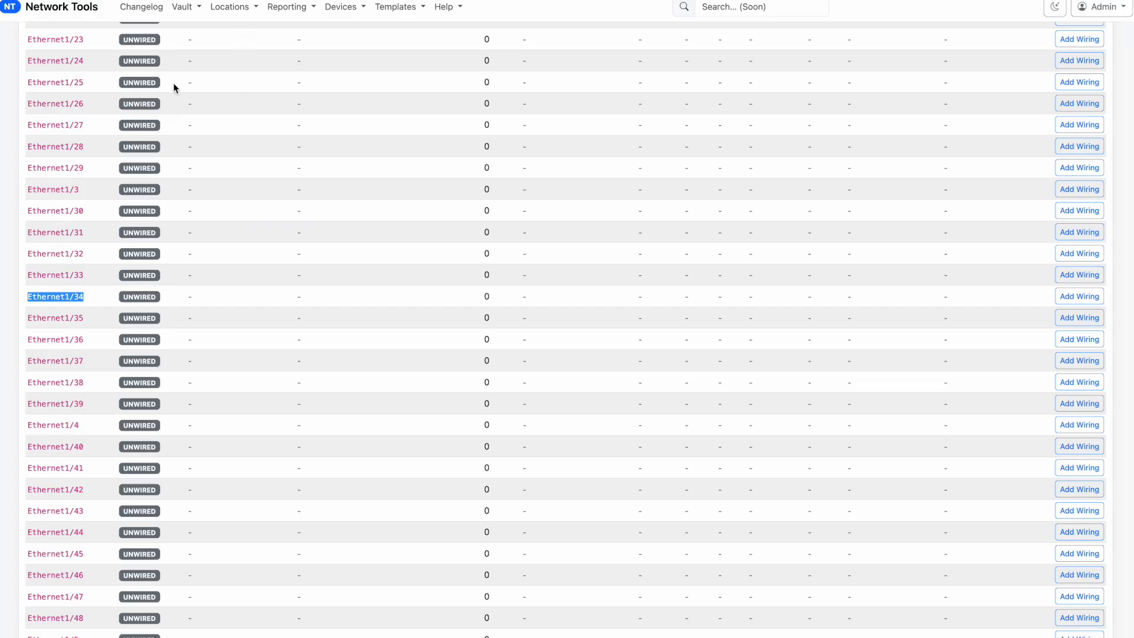
# Go back to the Unmanaged Device Profiles, return to the Rack Wiring Review, and select rack profile MLAB1:RACK001A by searching for mlab
pyautogui.hotkey('alt', 'Left')
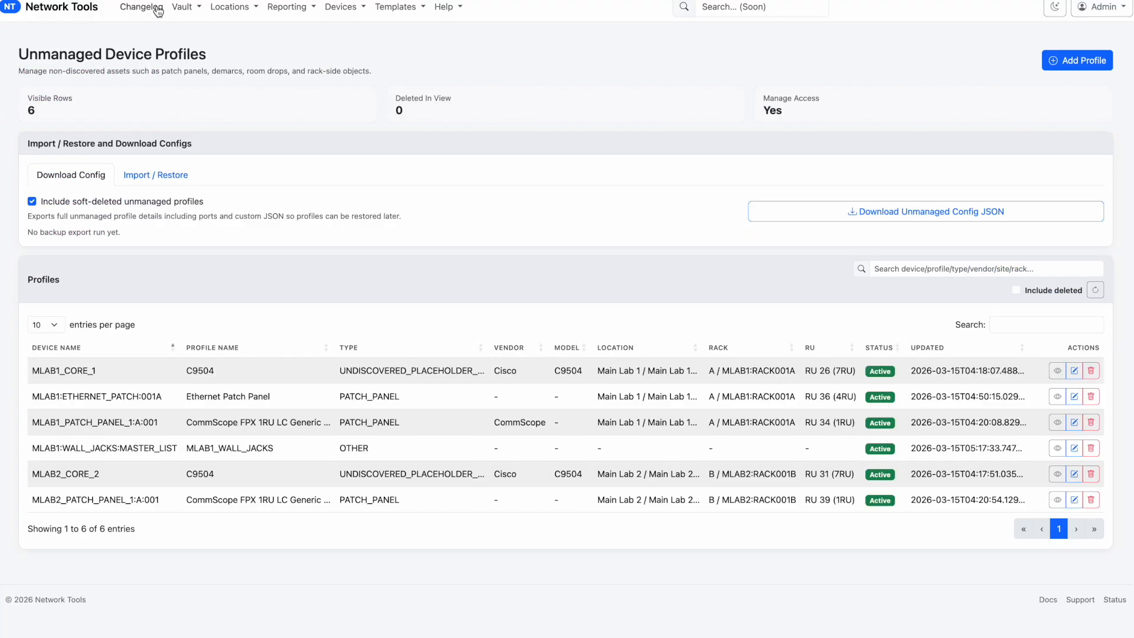
pyautogui.hotkey('alt', 'Right')
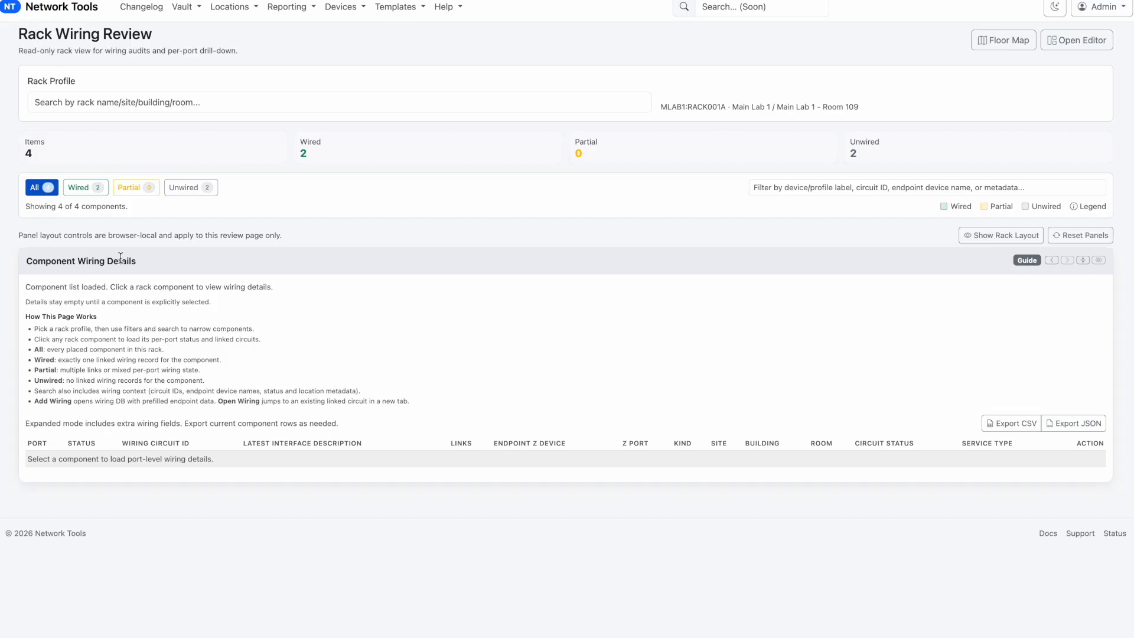
pyautogui.click(392, 101)
pyautogui.write('mlab')
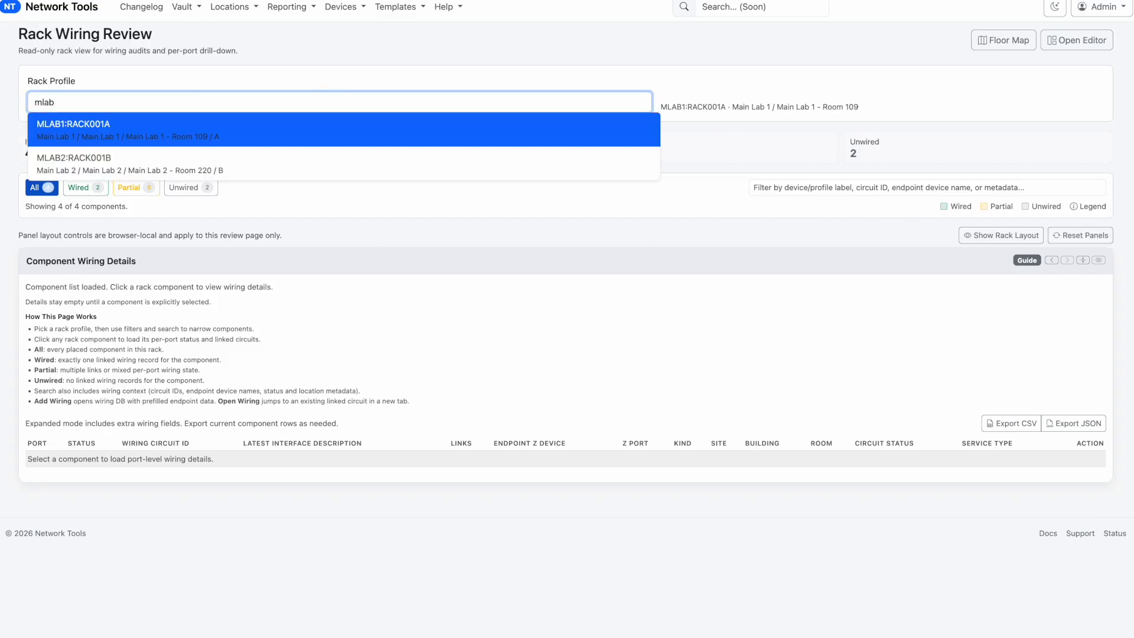
pyautogui.click(115, 126)
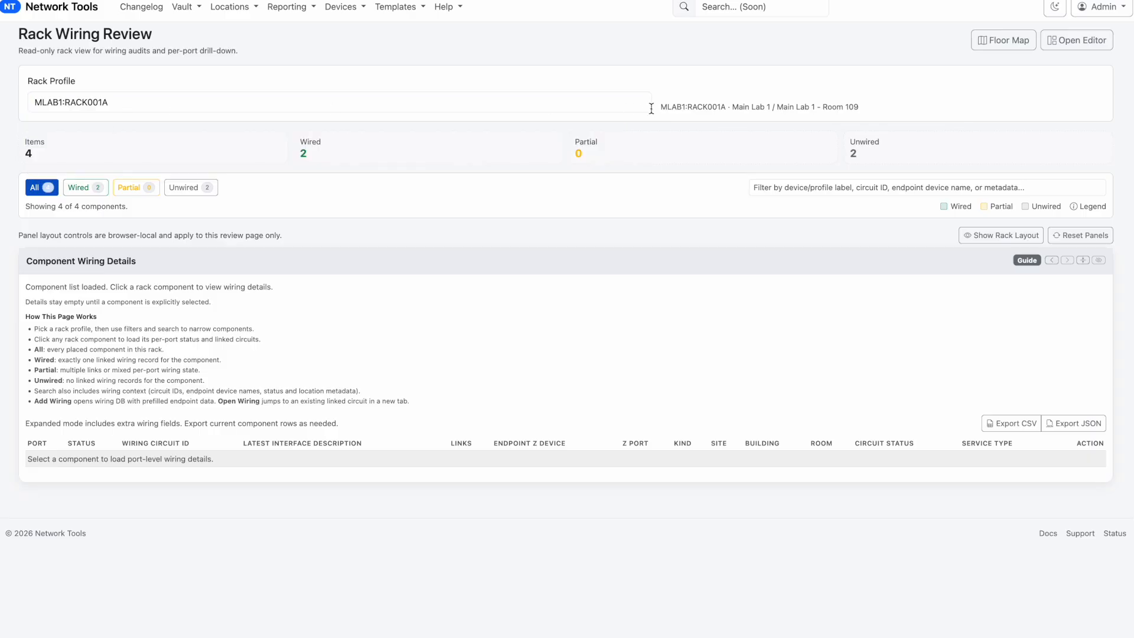
# Show the rack layout again and bring the MLAB1_CORE_1 placeholder on the front face into view
pyautogui.click(985, 236)
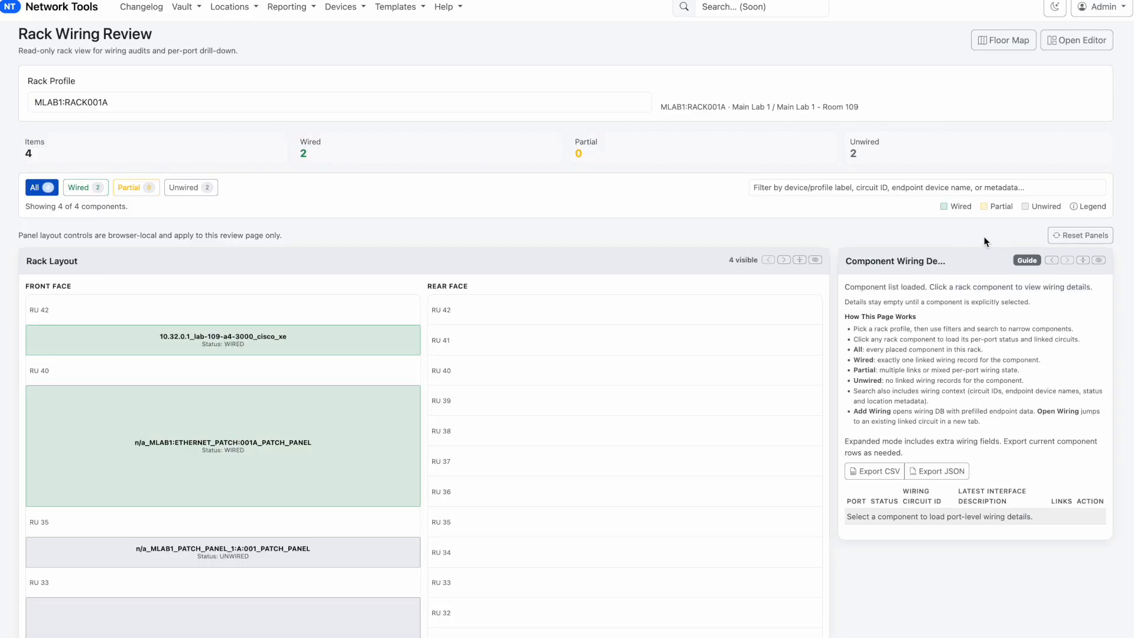
pyautogui.scroll(-2, 504, 498)
pyautogui.scroll(-2, 331, 485)
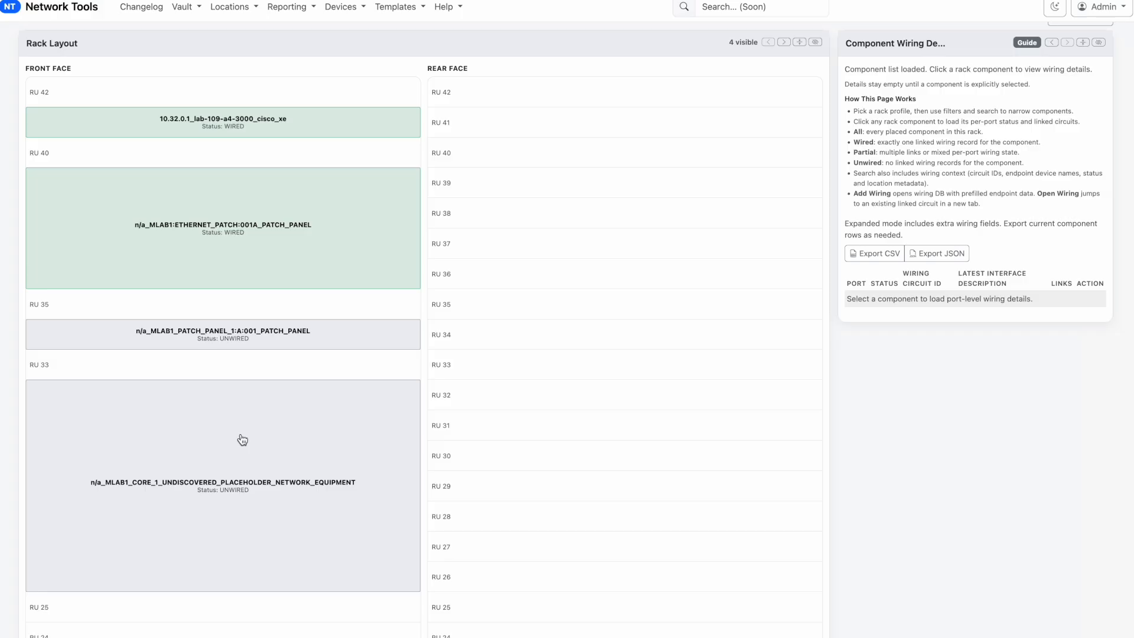
# Load the wiring details of the MLAB1_CORE_1 placeholder and review its Ethernet ports
pyautogui.click(242, 440)
pyautogui.scroll(-3, 966, 353)
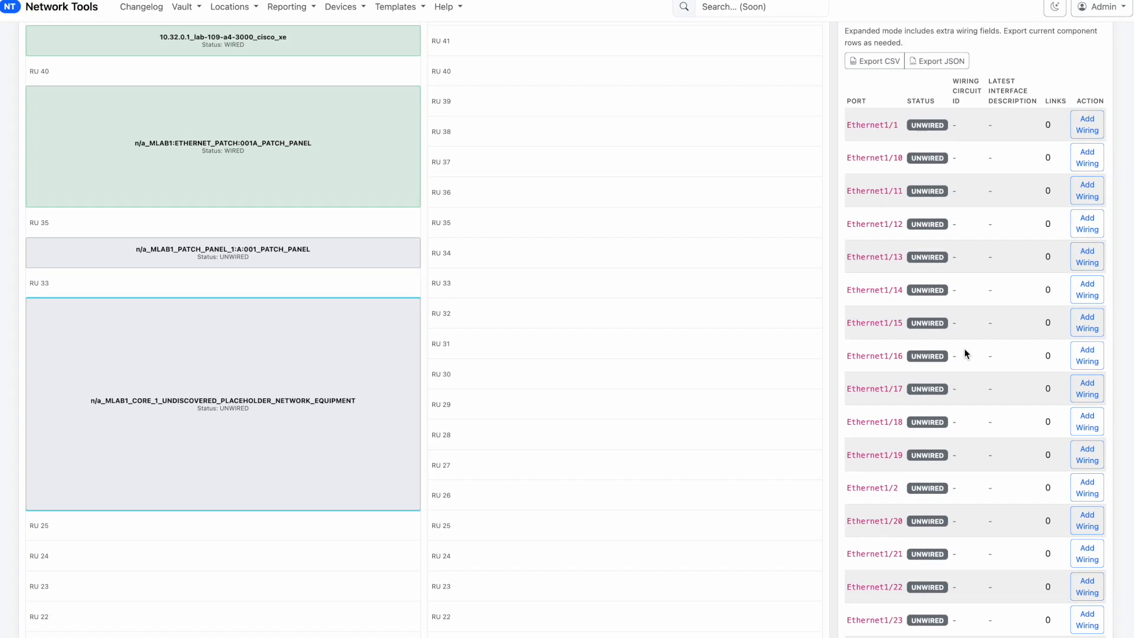
pyautogui.scroll(1, 968, 319)
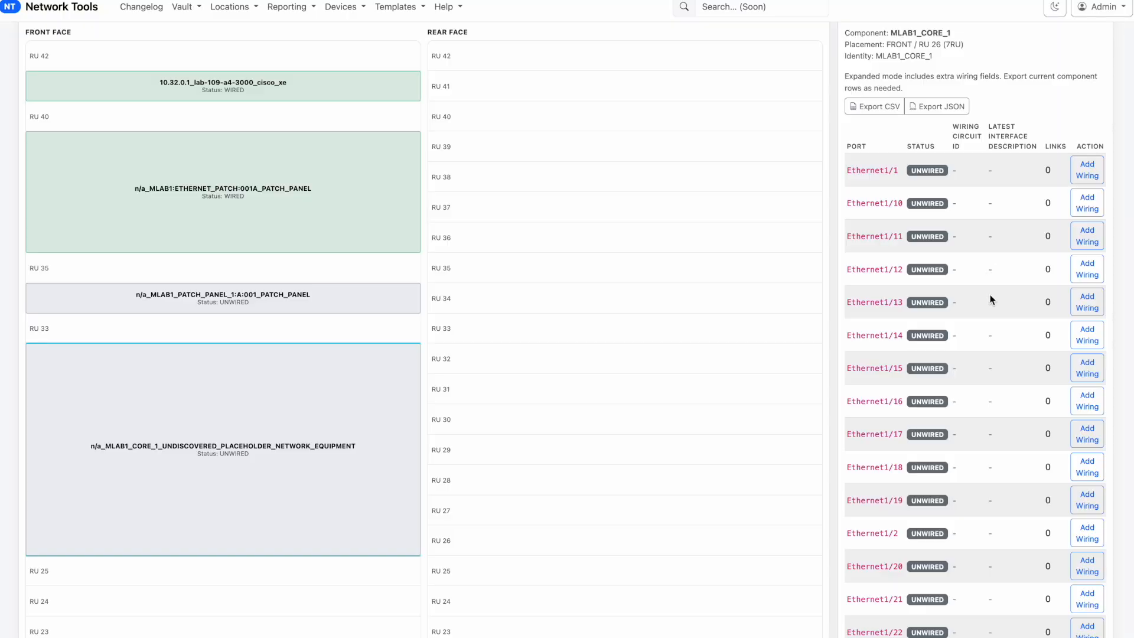
pyautogui.scroll(5, 980, 283)
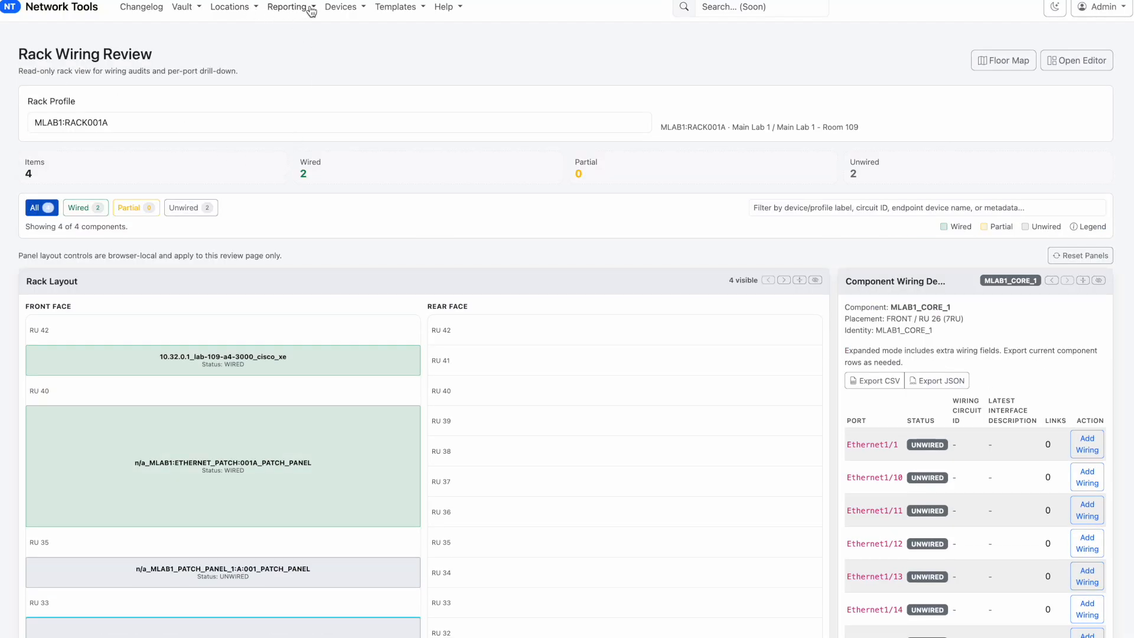
# Go to the Wiring Database and open its custom field definitions
pyautogui.click(337, 7)
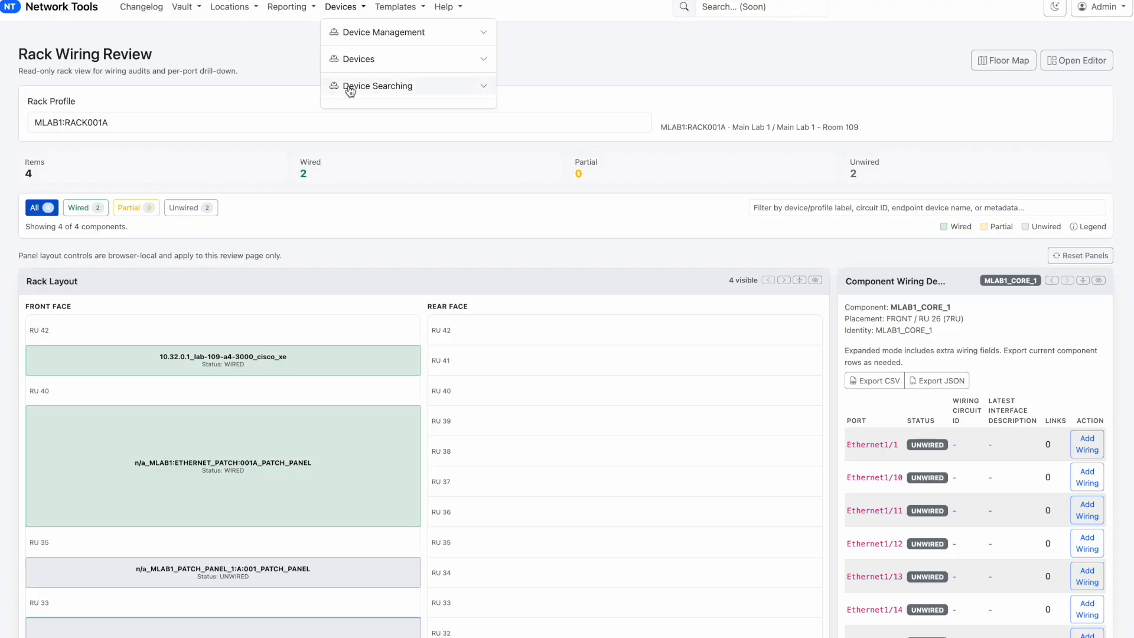
pyautogui.click(286, 7)
pyautogui.click(292, 140)
pyautogui.click(300, 154)
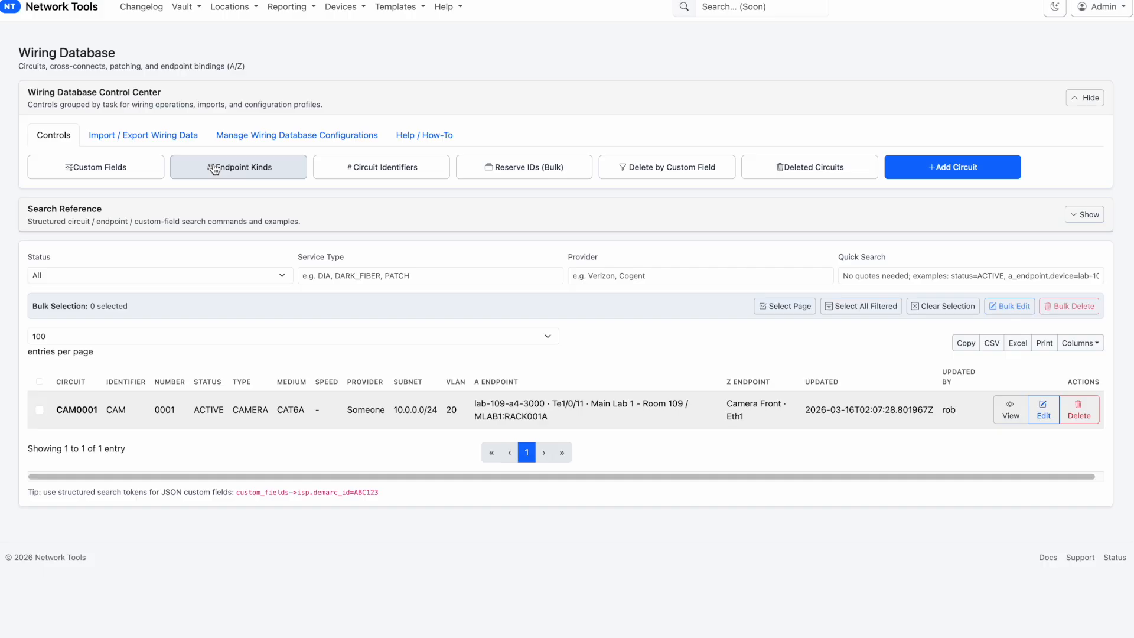
pyautogui.click(115, 178)
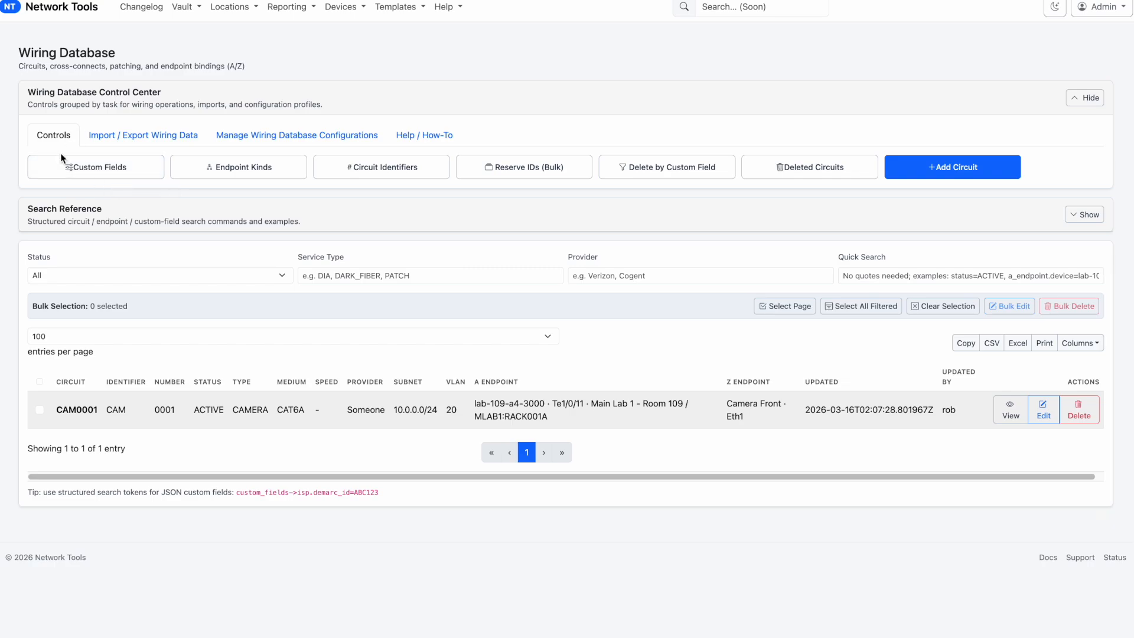
pyautogui.click(75, 175)
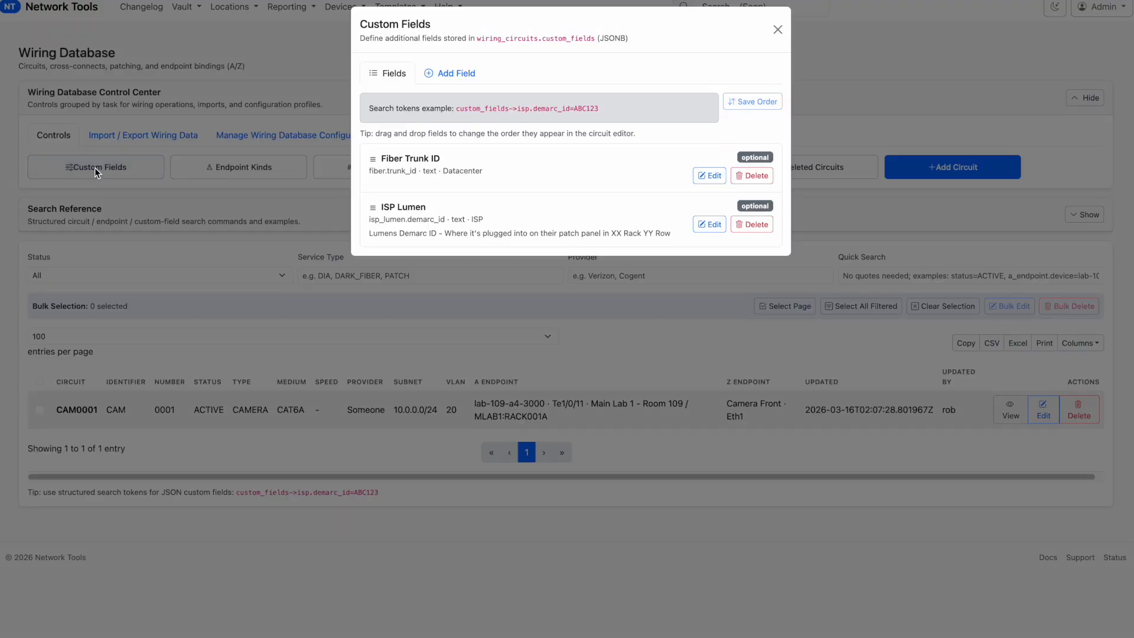
# Fill in a new custom field with key cameras.grouping, label Camera Grouping Label and display group Cameras
pyautogui.click(449, 75)
pyautogui.click(430, 120)
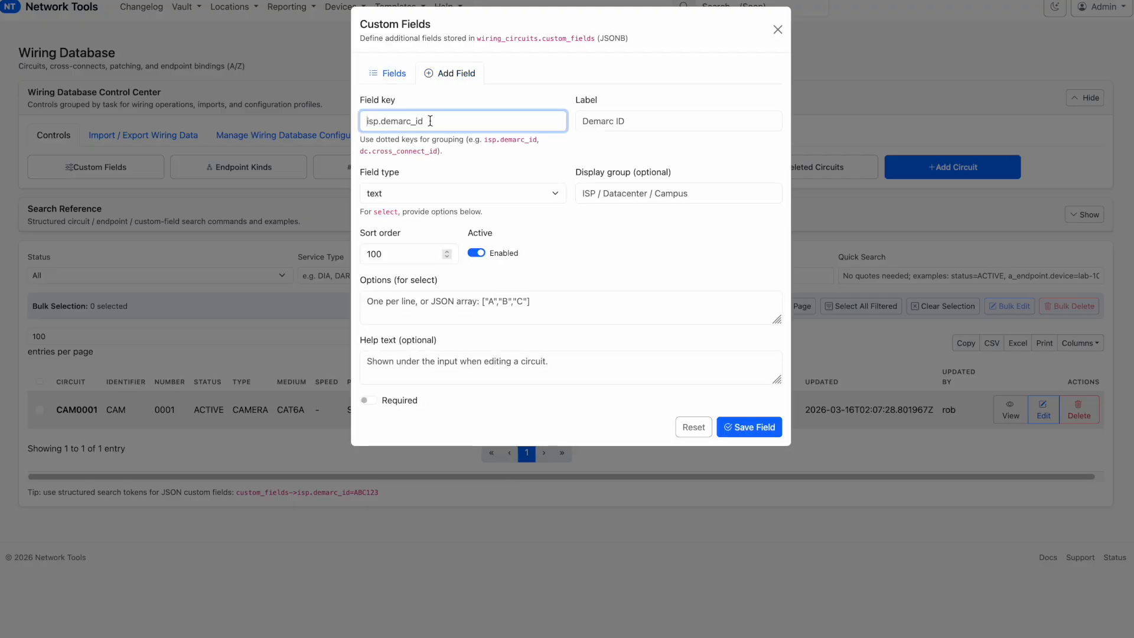
pyautogui.write('cameras.grouping')
pyautogui.press('Tab')
pyautogui.write('Camera Grouping ')
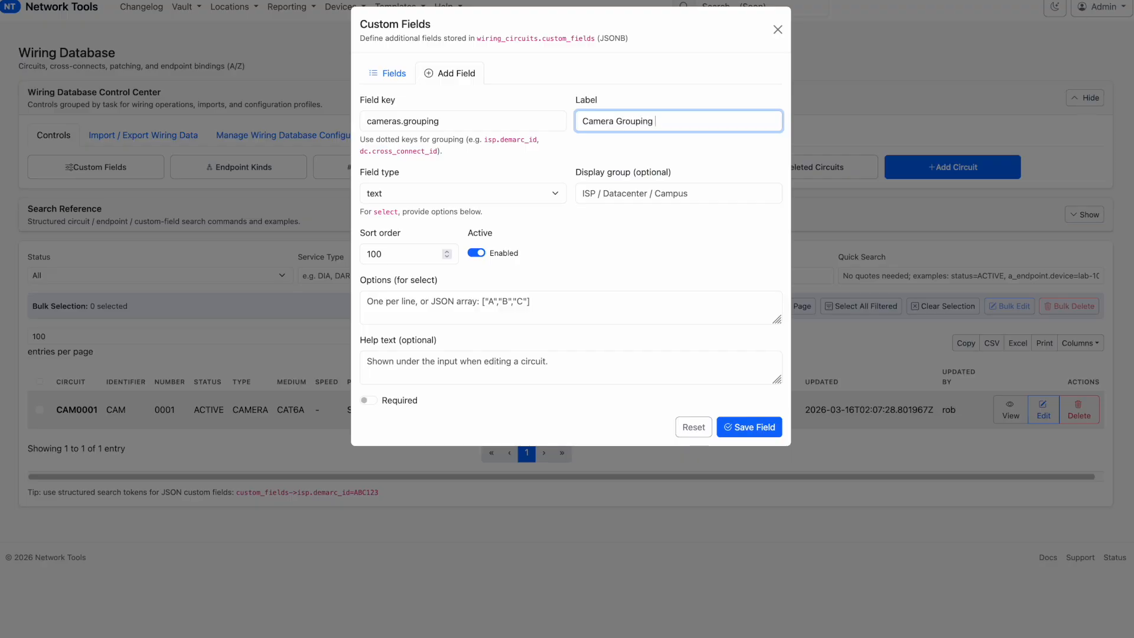
pyautogui.write('Label')
pyautogui.click(598, 192)
pyautogui.write('Cameras')
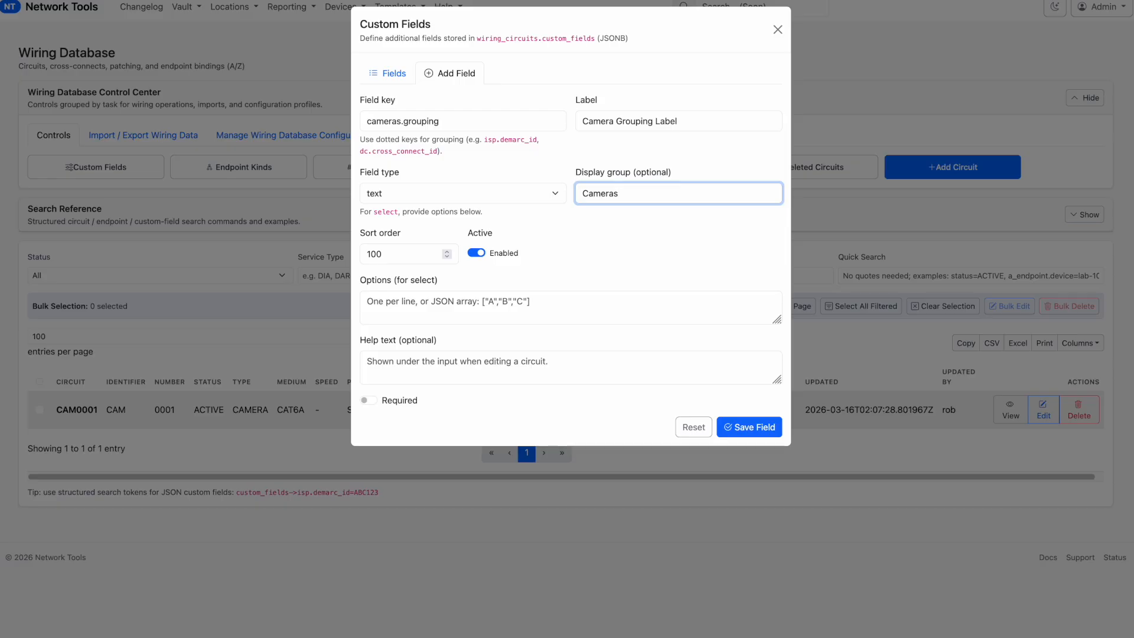
pyautogui.click(765, 431)
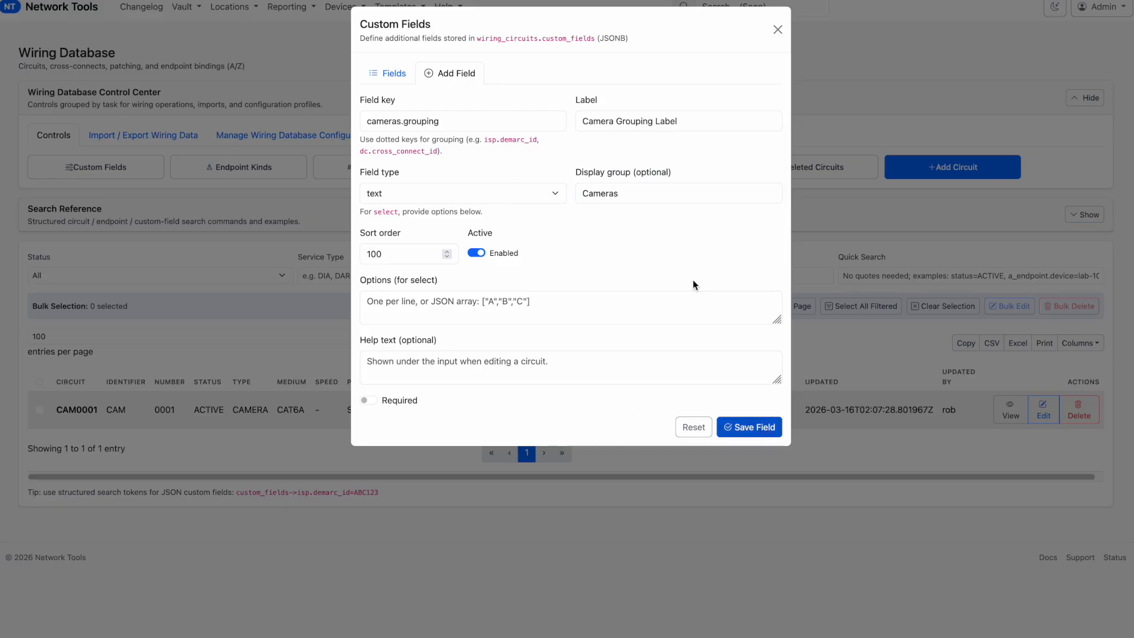
# Make the new field a select type with the options Inside, outside and datacenter, and save it
pyautogui.click(403, 191)
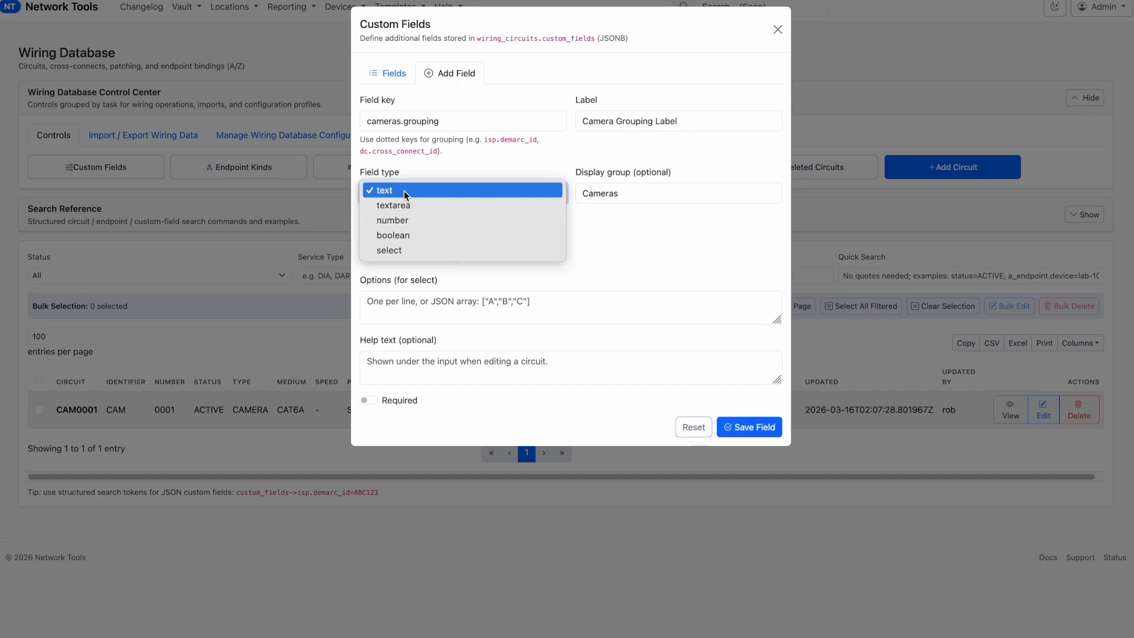
pyautogui.click(409, 253)
pyautogui.click(405, 302)
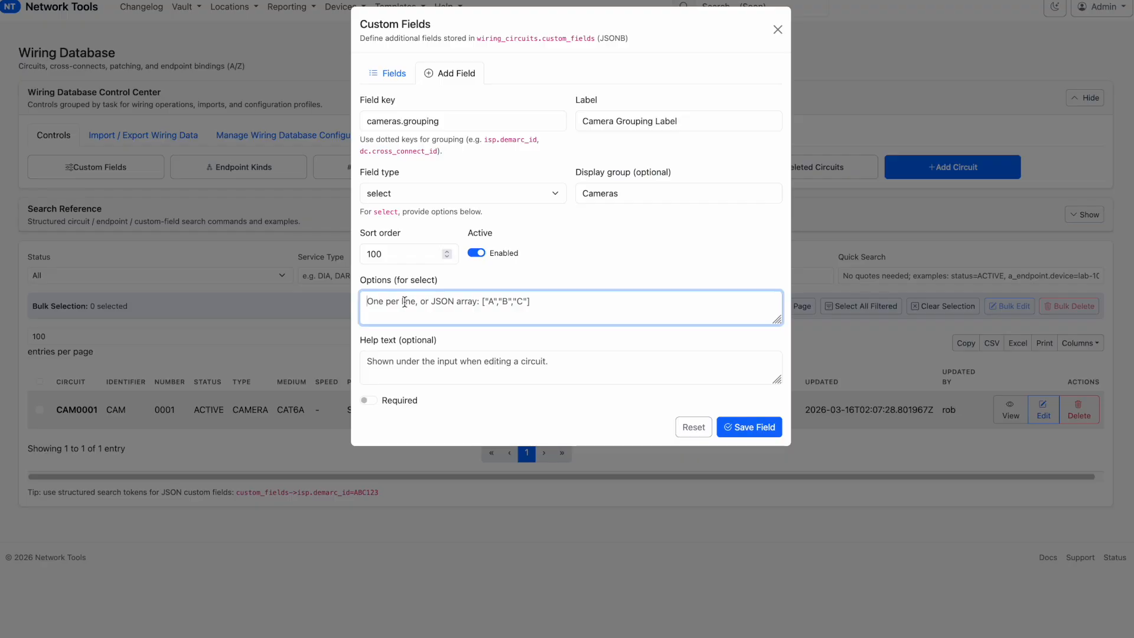
pyautogui.write('Inside ')
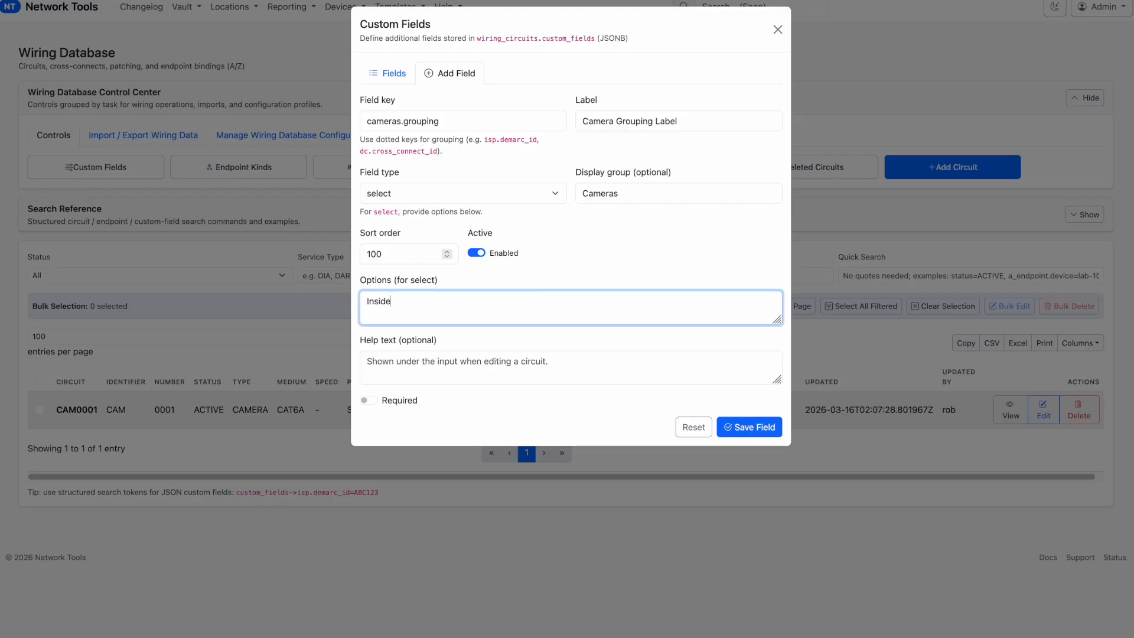
pyautogui.write('outside')
pyautogui.press('Return')
pyautogui.write('datacenter')
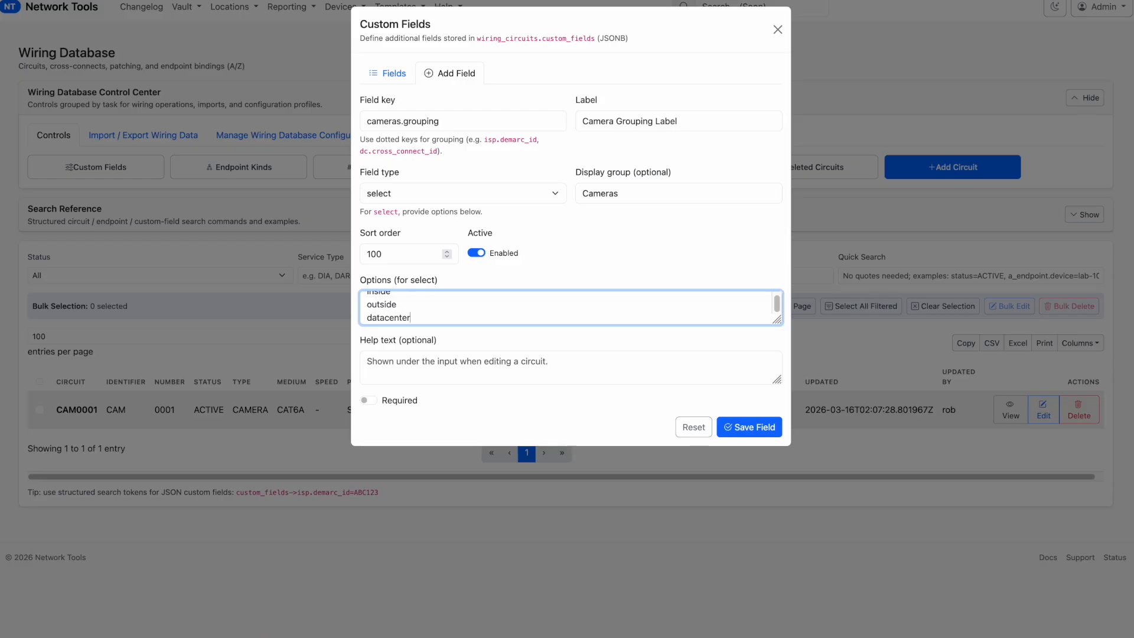
pyautogui.click(754, 430)
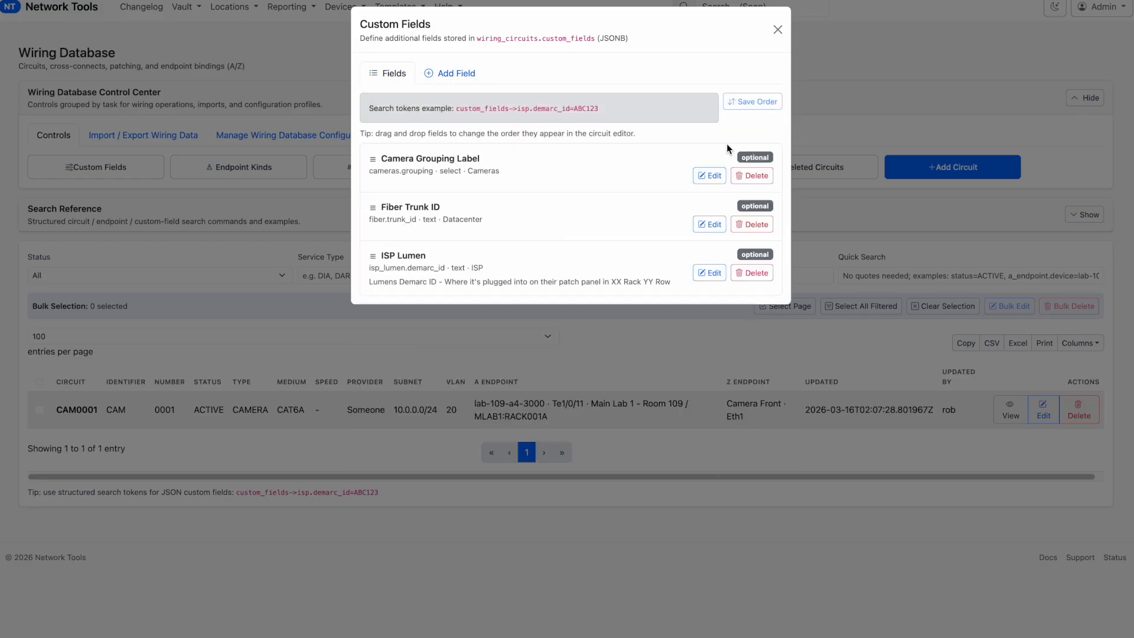
pyautogui.click(777, 28)
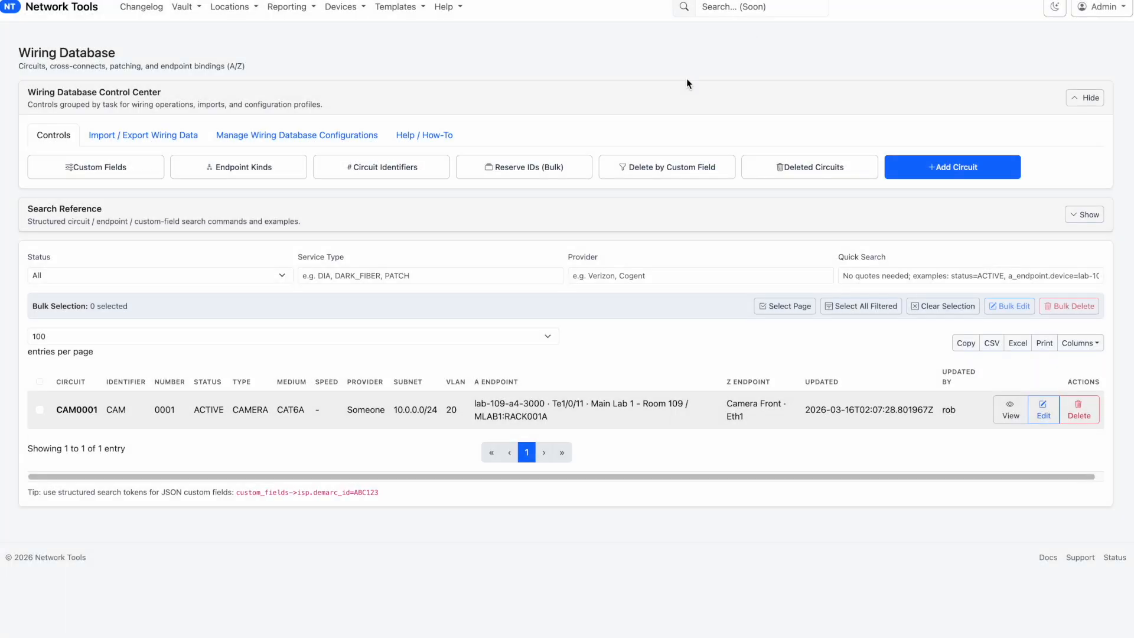
# Edit circuit CAM0001 to set its Camera Grouping Label custom field to Inside, and save the circuit
pyautogui.click(1044, 415)
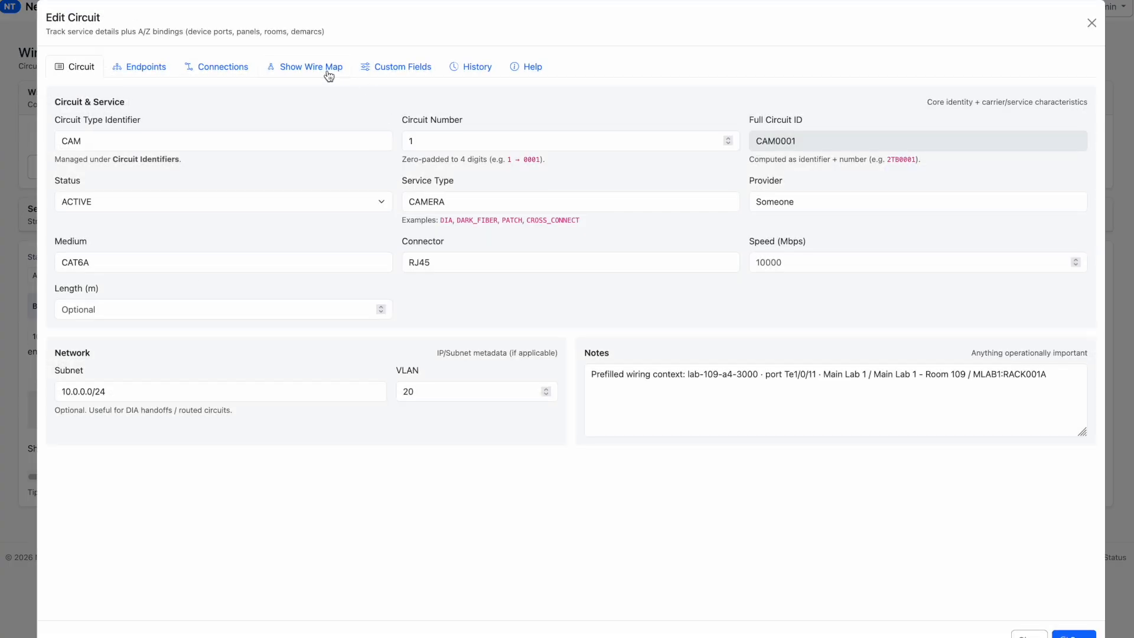
pyautogui.click(221, 68)
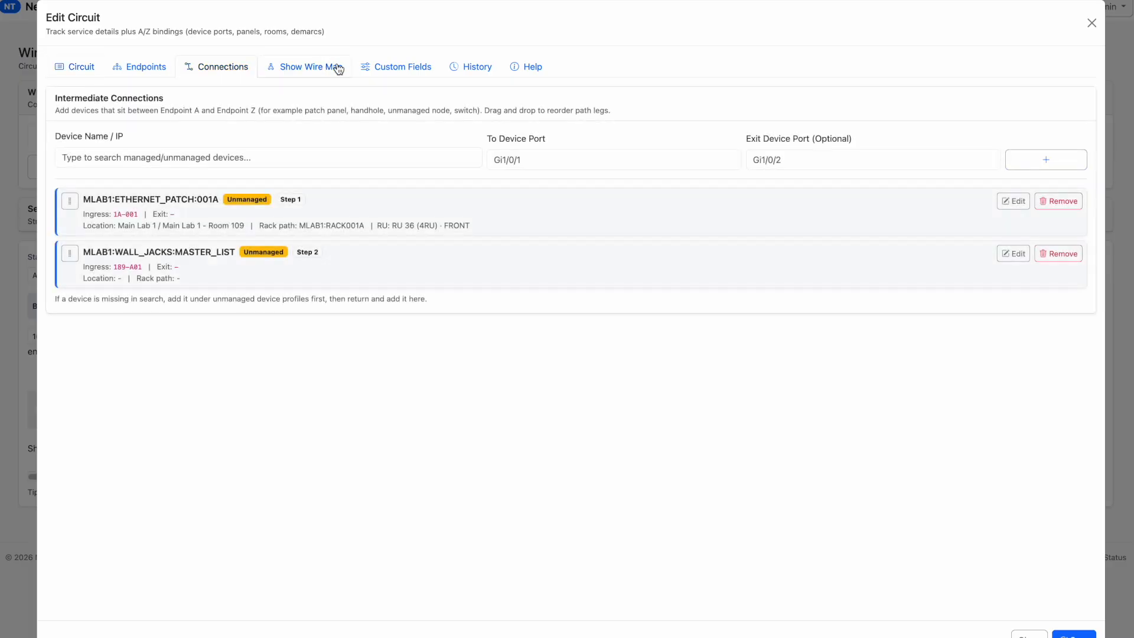
pyautogui.click(380, 69)
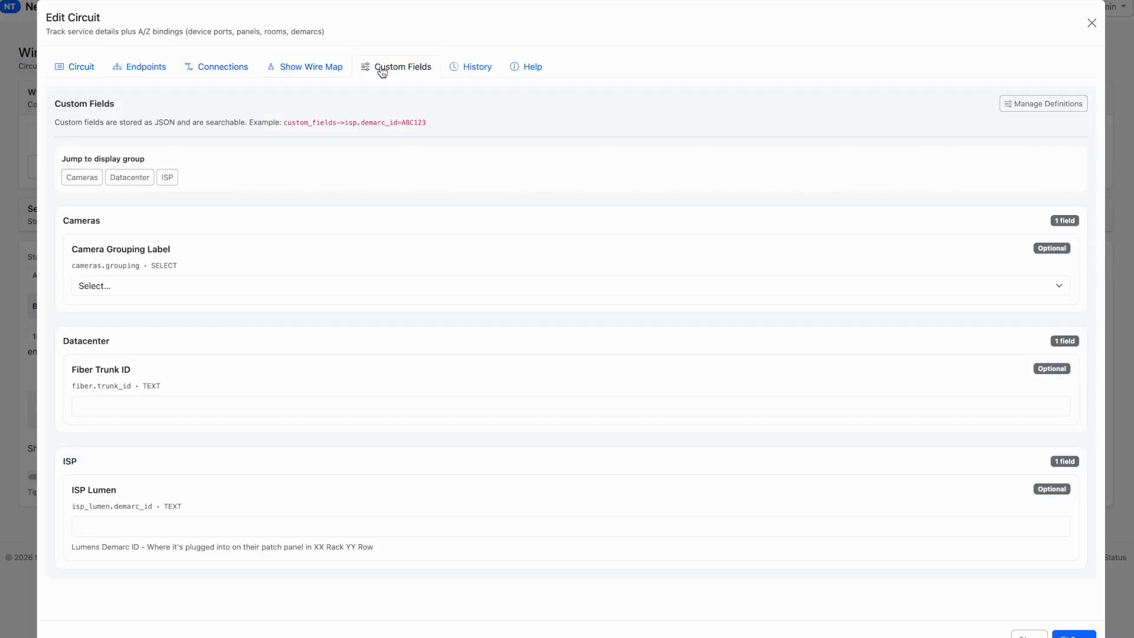
pyautogui.click(133, 288)
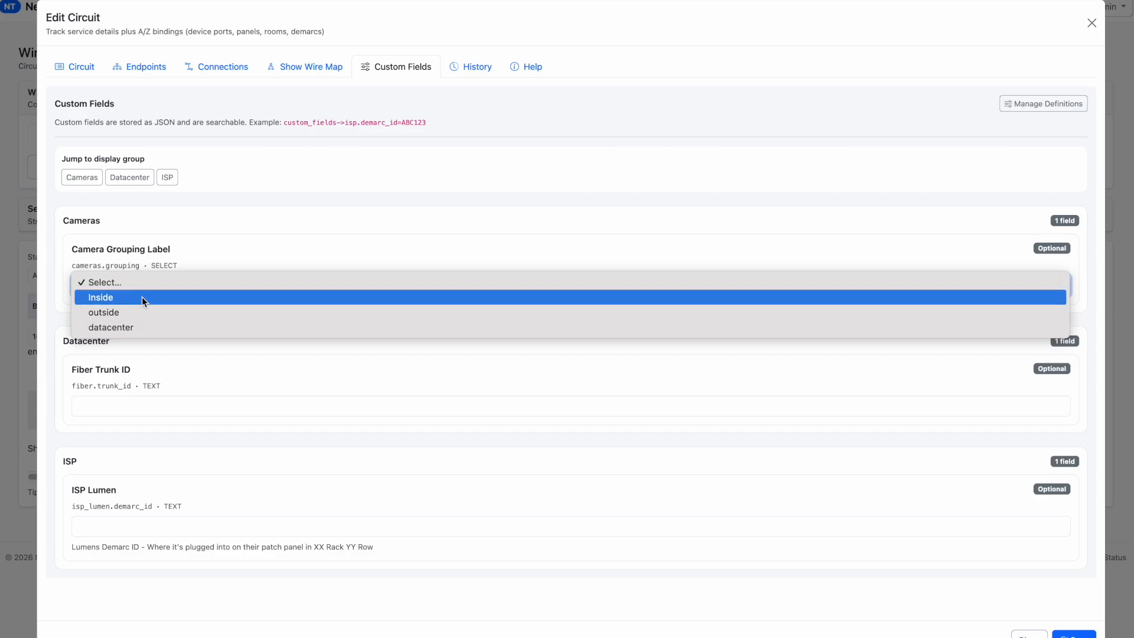
pyautogui.click(143, 300)
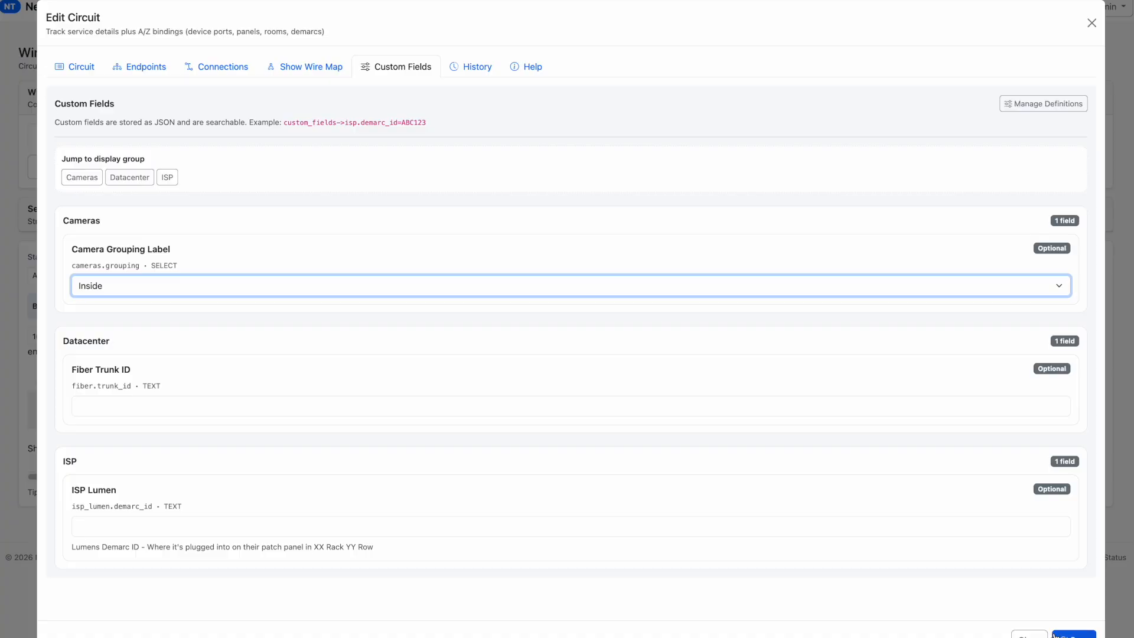
pyautogui.click(1074, 634)
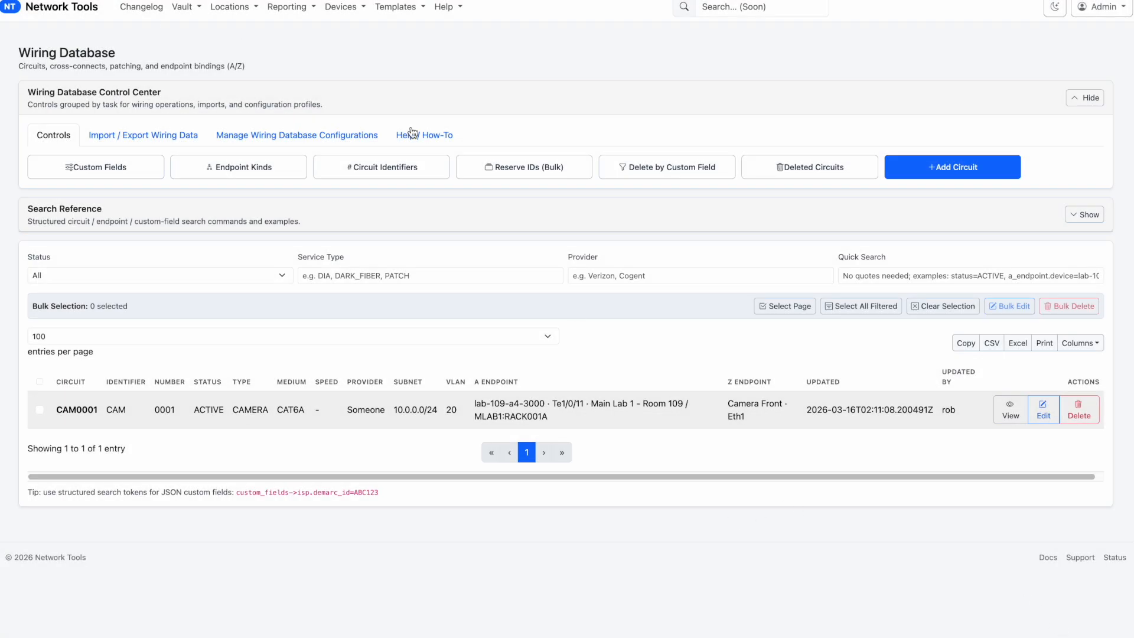
# Try the suggested endpoint.building= token in Quick Search, and clear it
pyautogui.click(868, 279)
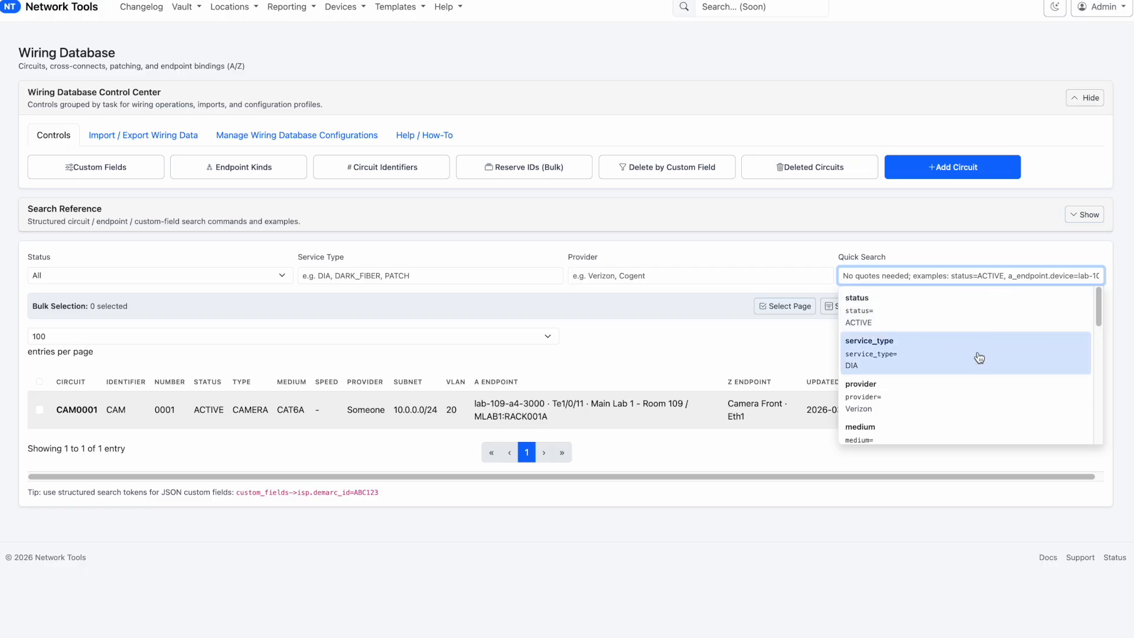
pyautogui.scroll(-10, 945, 378)
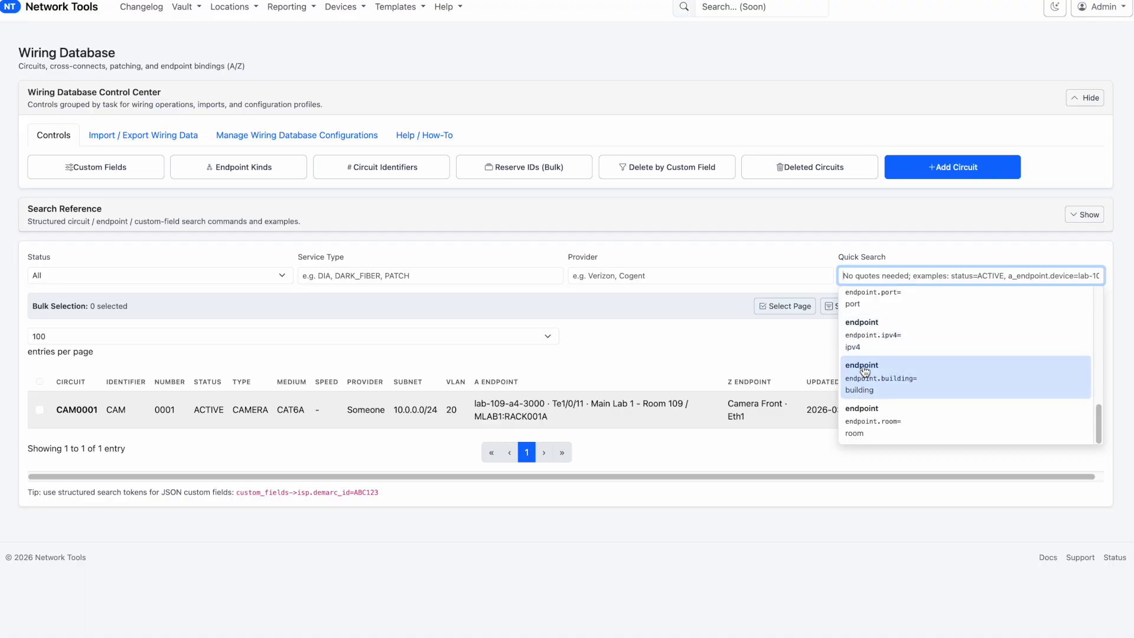
pyautogui.scroll(-1, 866, 371)
pyautogui.click(904, 356)
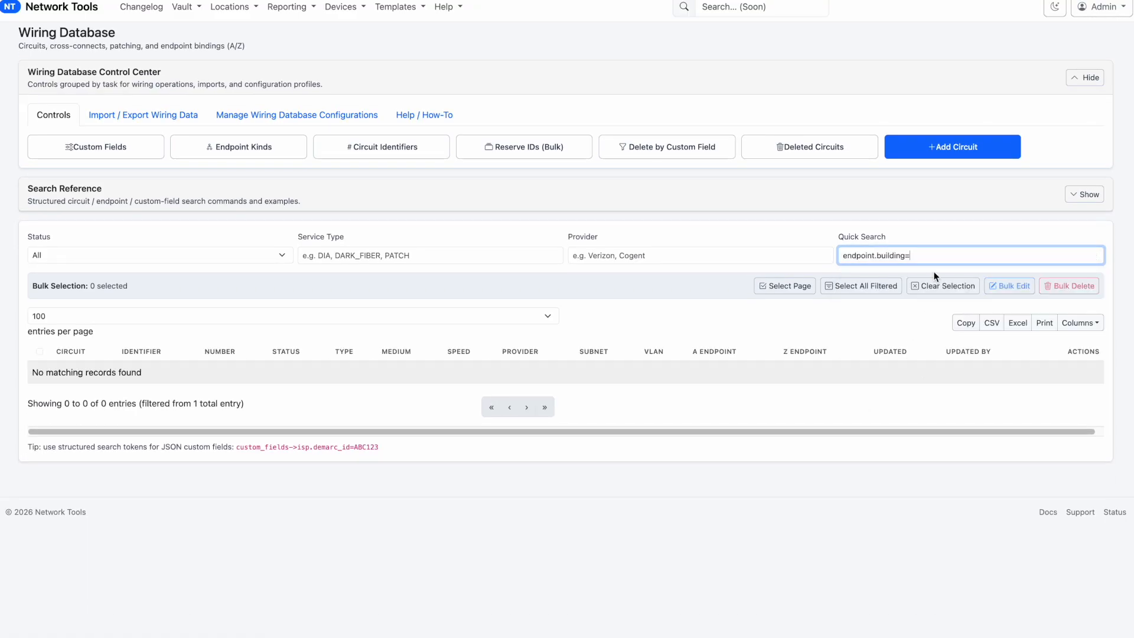
pyautogui.moveTo(935, 256); pyautogui.dragTo(694, 236)
pyautogui.press('BackSpace')
pyautogui.scroll(1, 602, 259)
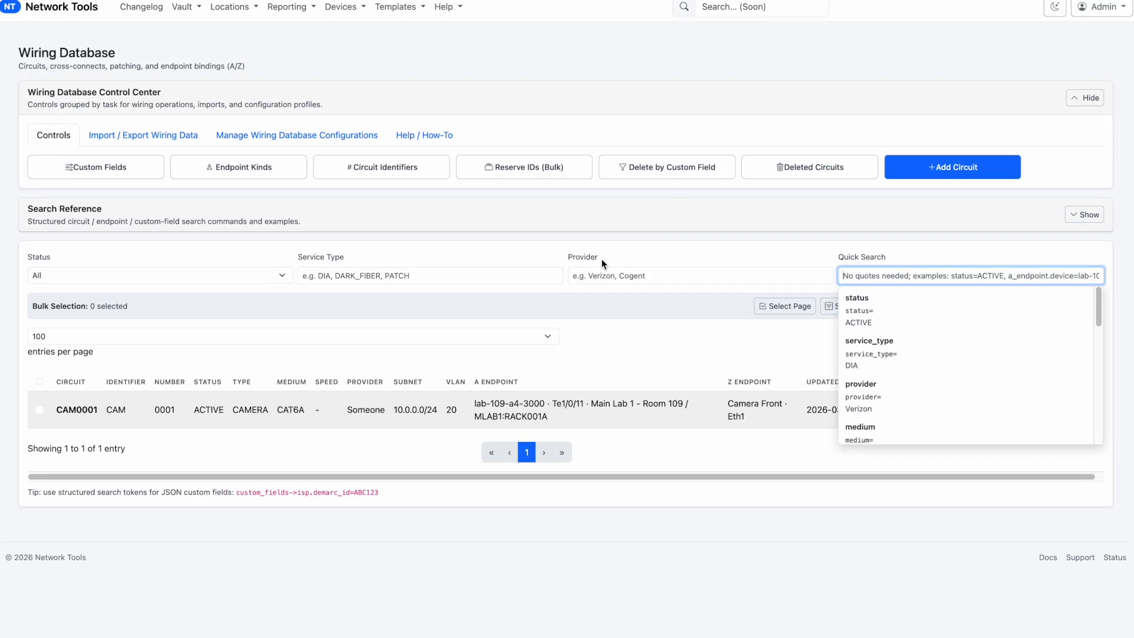
# Show the Search Reference and examine its commands, including the one for the cameras.grouping custom field
pyautogui.moveTo(25, 209); pyautogui.dragTo(143, 214)
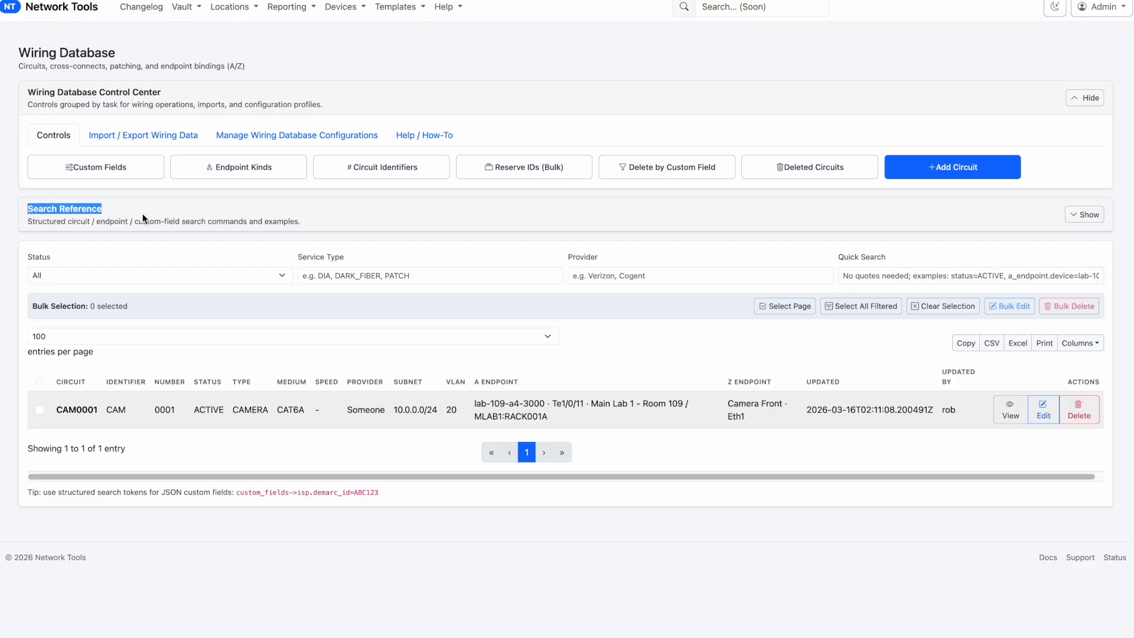
pyautogui.click(1092, 217)
pyautogui.scroll(-2, 407, 361)
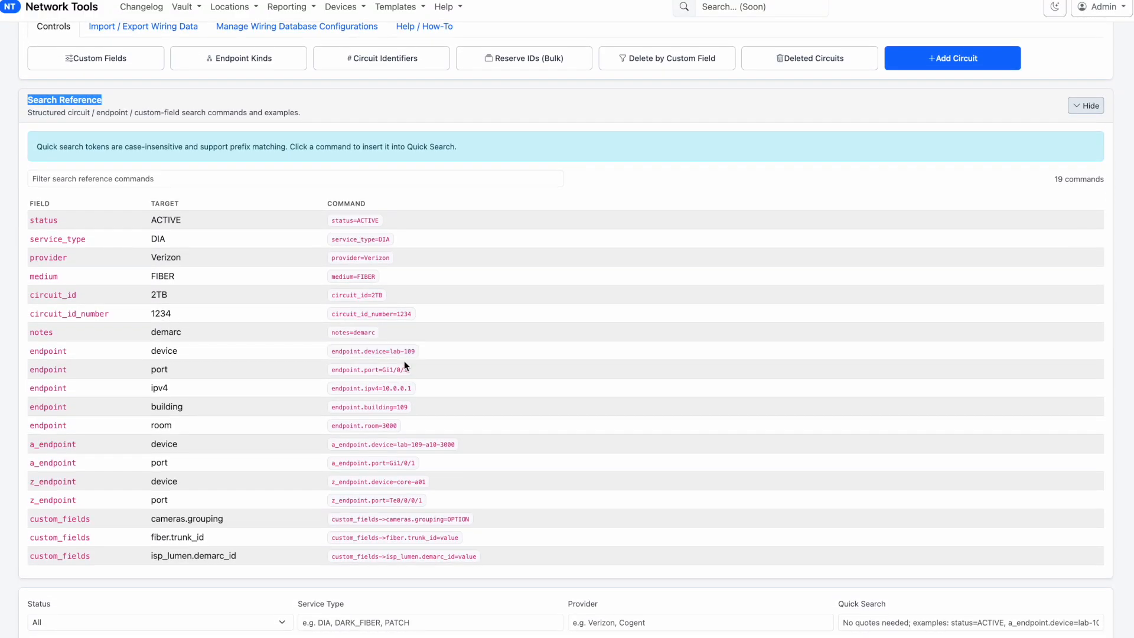
pyautogui.moveTo(136, 509); pyautogui.dragTo(245, 515)
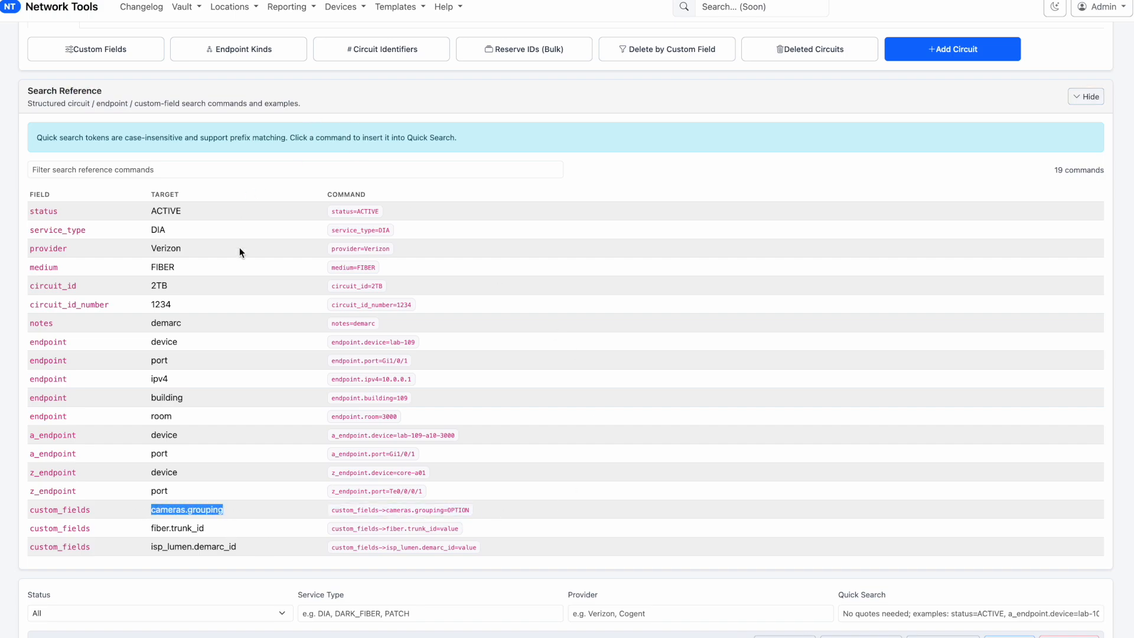
pyautogui.scroll(-3, 632, 424)
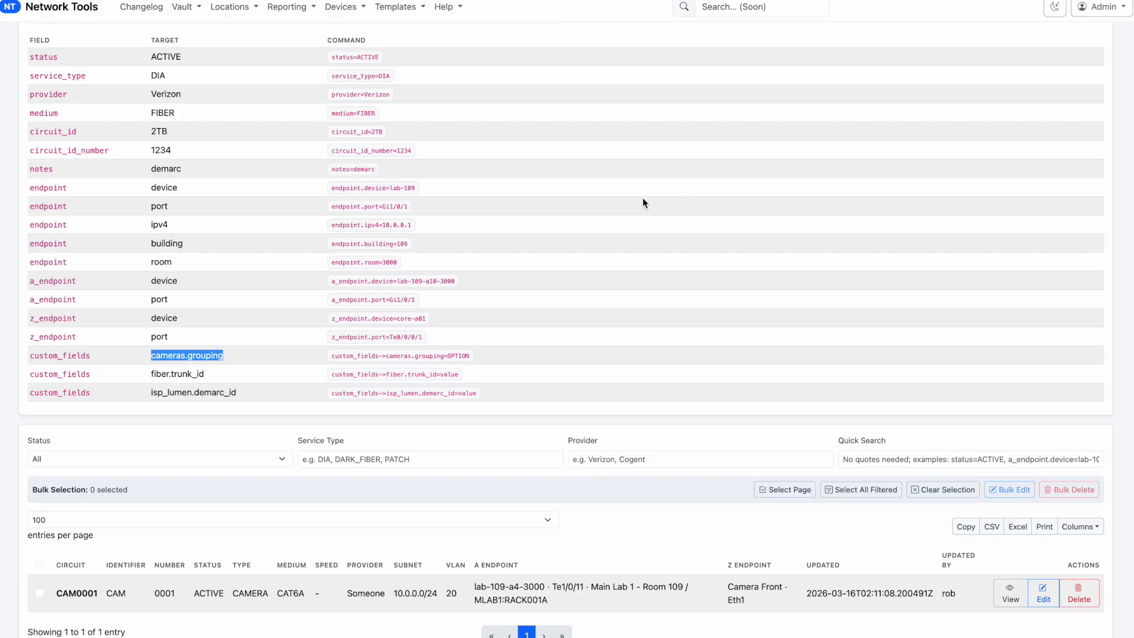
pyautogui.scroll(5, 463, 304)
# Filter the search reference commands by "camer" and insert the cameras.grouping command into Quick Search
pyautogui.click(162, 289)
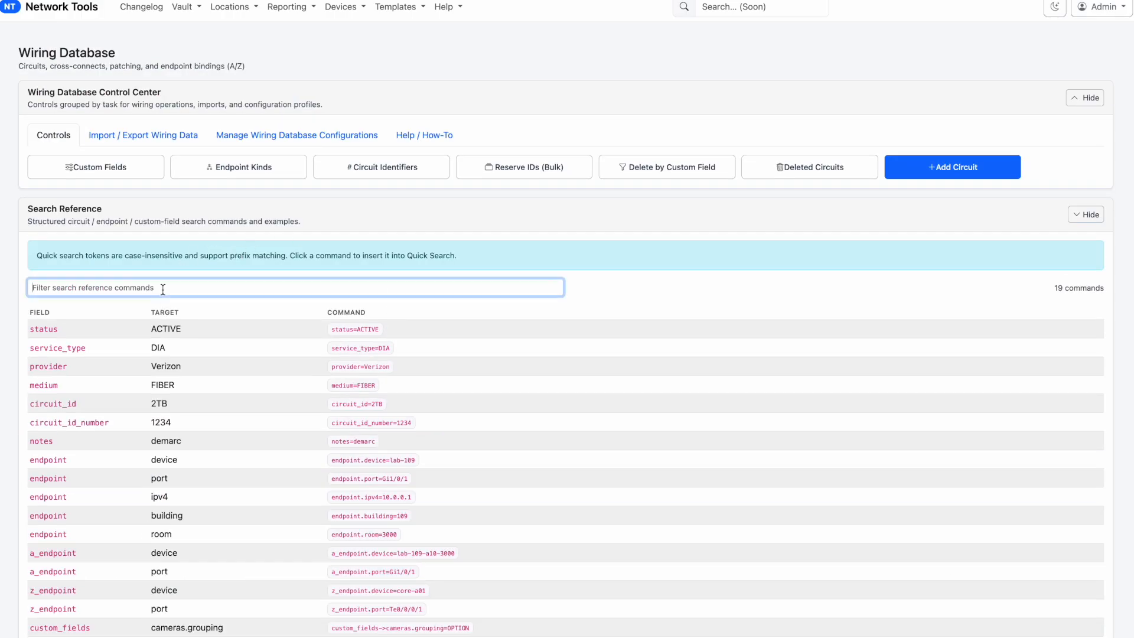
pyautogui.write('camer')
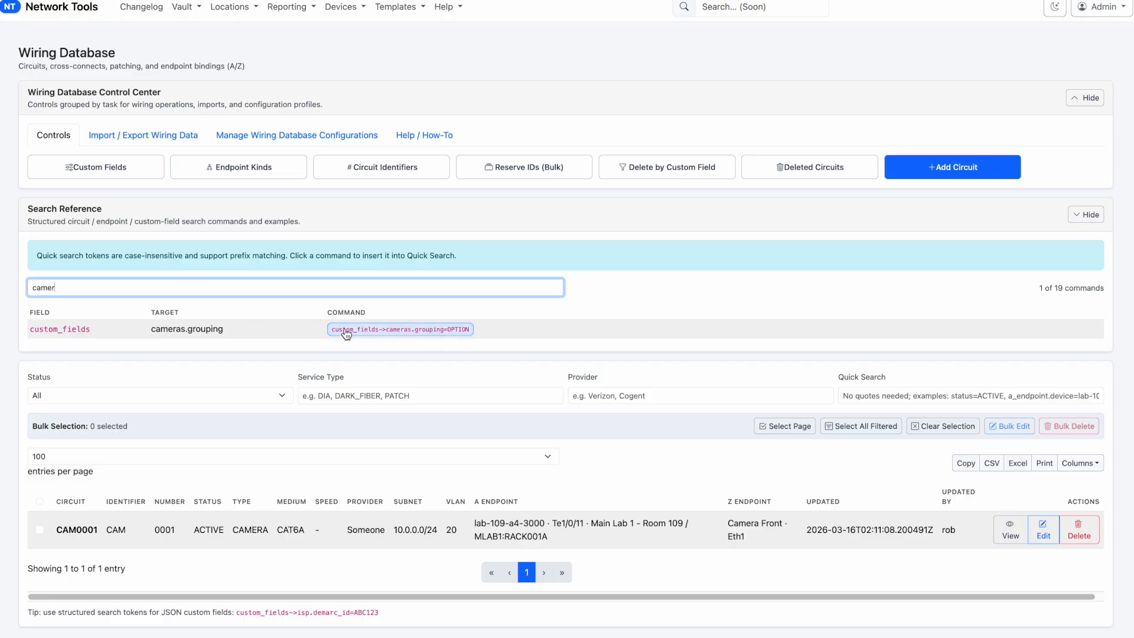
pyautogui.click(880, 398)
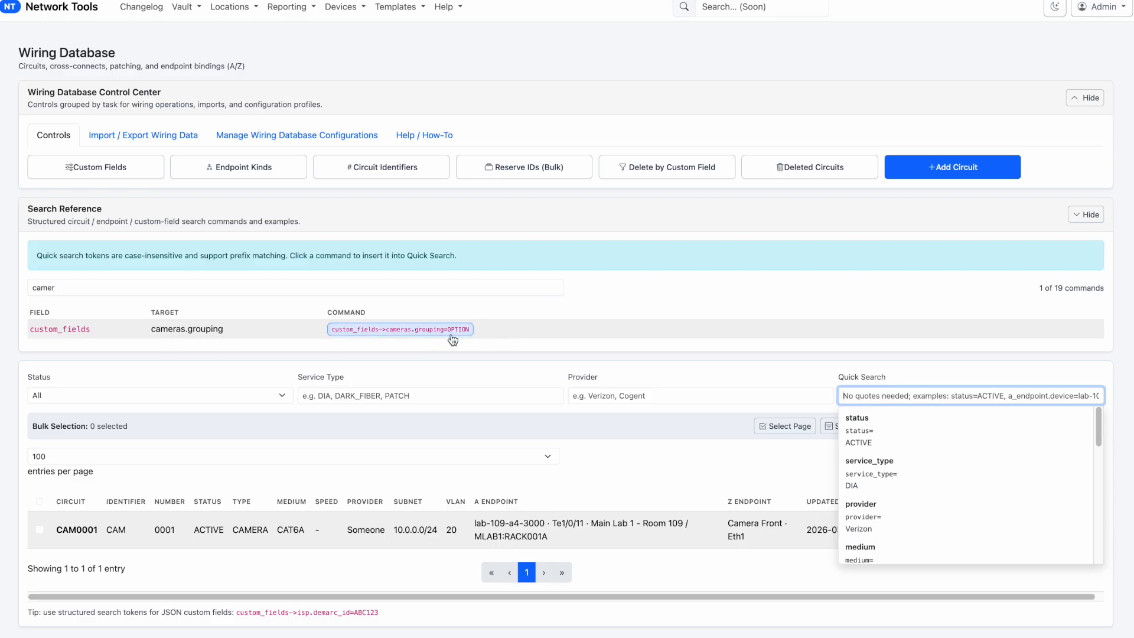
pyautogui.click(391, 336)
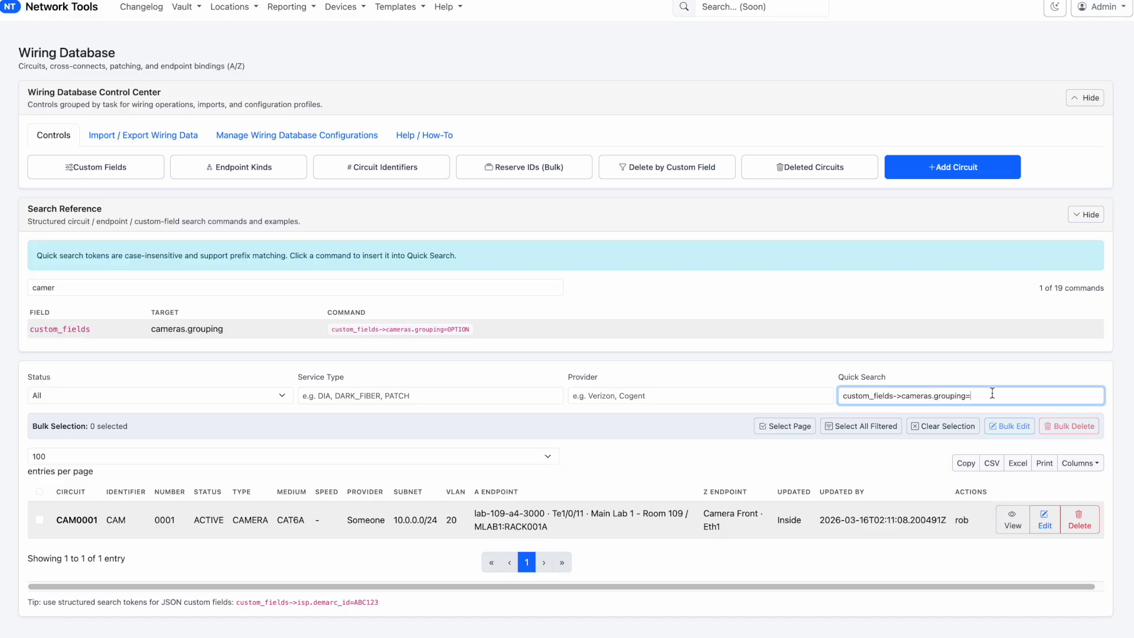
# Search circuits by the cameras.grouping custom field with the value inside, and change the value to outside
pyautogui.write('outside')
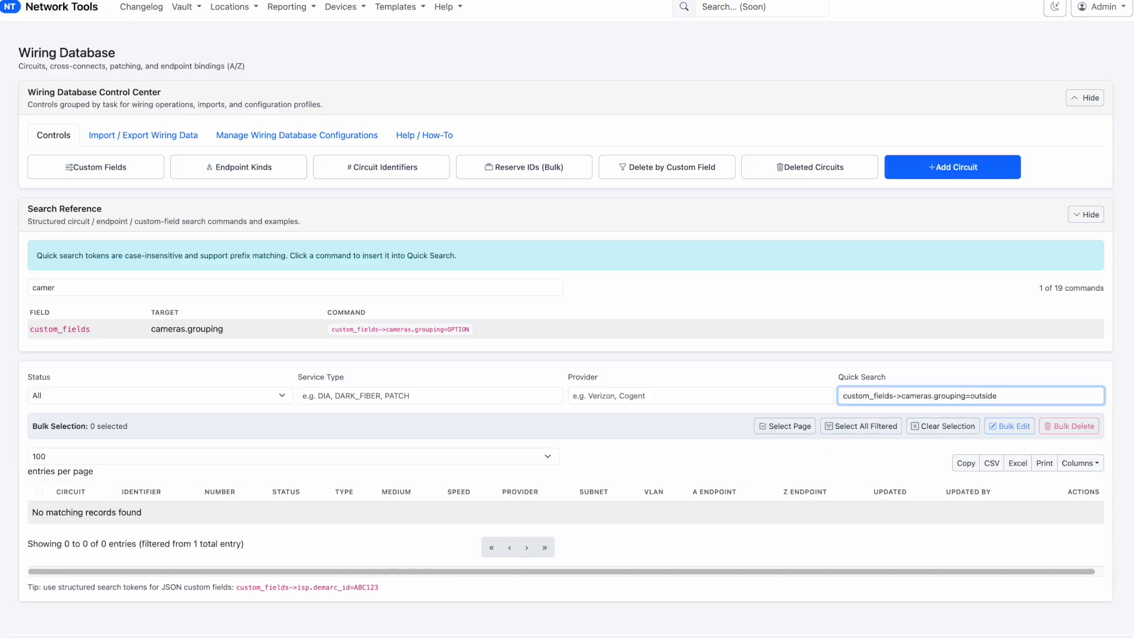
# Cut the Quick Search query back to custom_fields-> and pick the suggested isp_lumen.demarc_id= token
pyautogui.press('BackSpace')
pyautogui.press('BackSpace')
pyautogui.press('BackSpace')
pyautogui.press('BackSpace')
pyautogui.press('BackSpace')
pyautogui.press('BackSpace')
pyautogui.press('BackSpace')
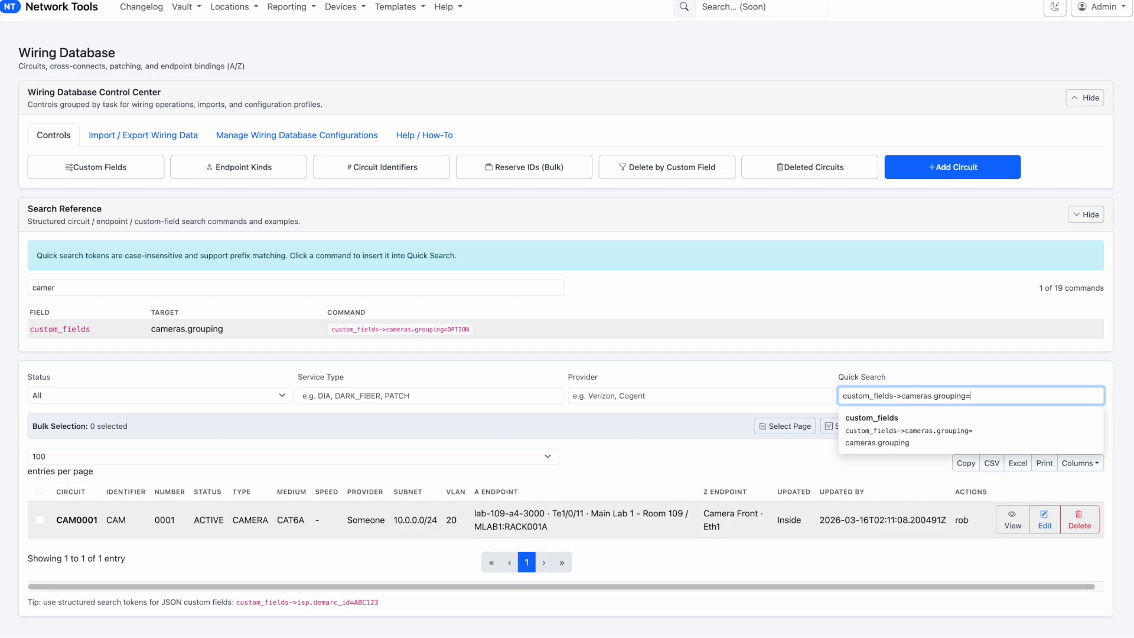
pyautogui.press('BackSpace')
pyautogui.press('BackSpace')
pyautogui.press('BackSpace')
pyautogui.press('BackSpace')
pyautogui.press('BackSpace')
pyautogui.press('BackSpace')
pyautogui.press('BackSpace')
pyautogui.press('BackSpace')
pyautogui.press('BackSpace')
pyautogui.press('BackSpace')
pyautogui.press('BackSpace')
pyautogui.press('BackSpace')
pyautogui.press('BackSpace')
pyautogui.press('BackSpace')
pyautogui.press('BackSpace')
pyautogui.press('BackSpace')
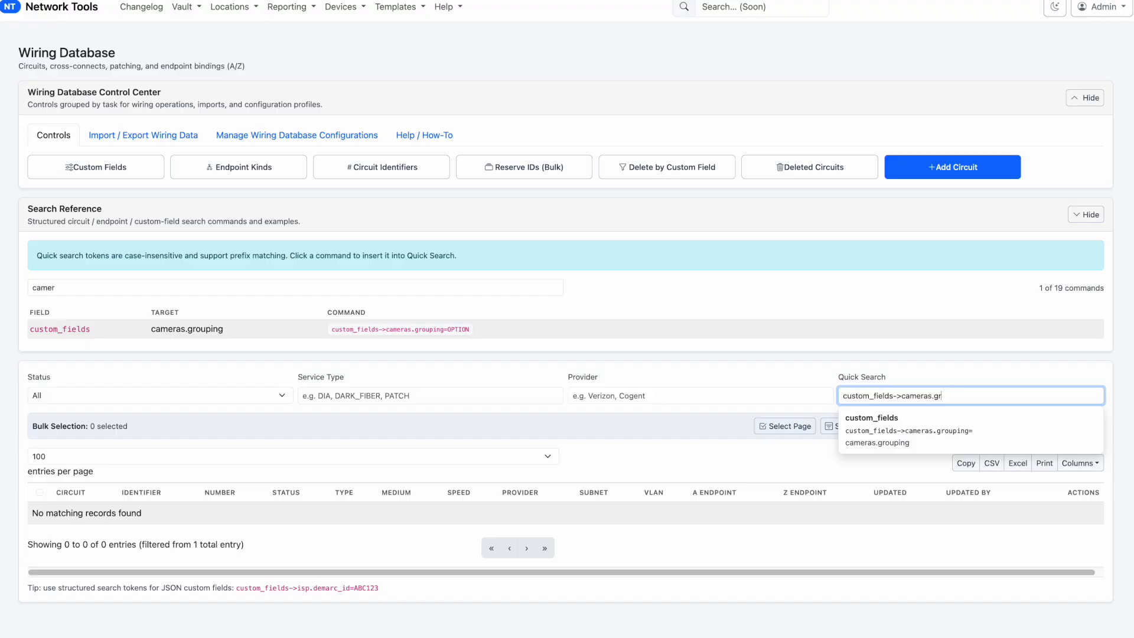
pyautogui.press('BackSpace')
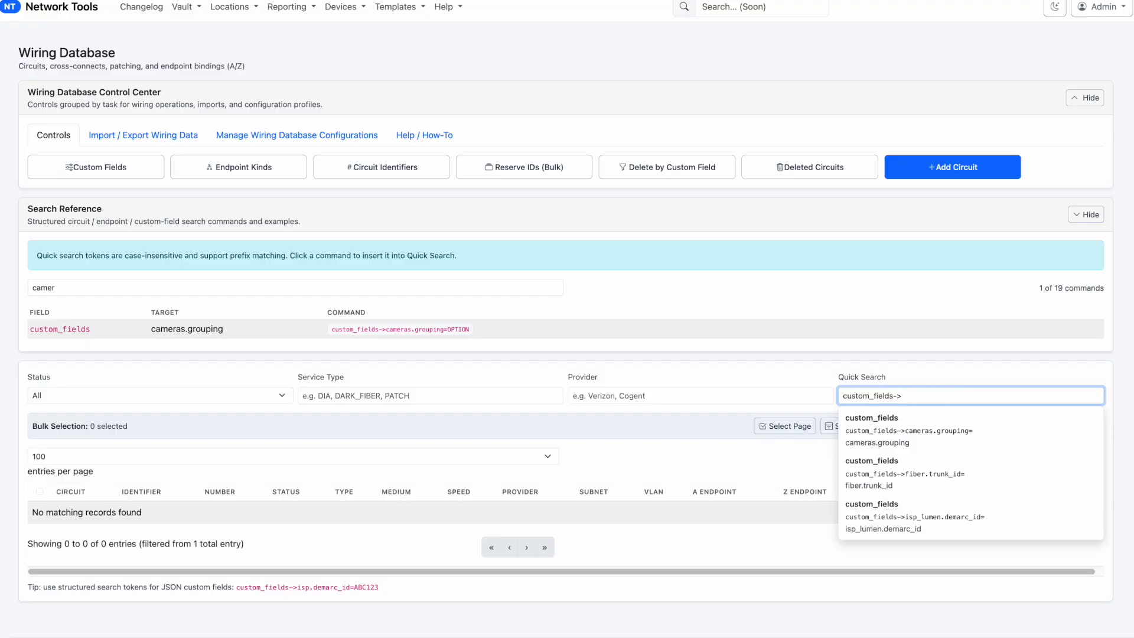
pyautogui.press('Down')
pyautogui.press('Down')
pyautogui.press('Down')
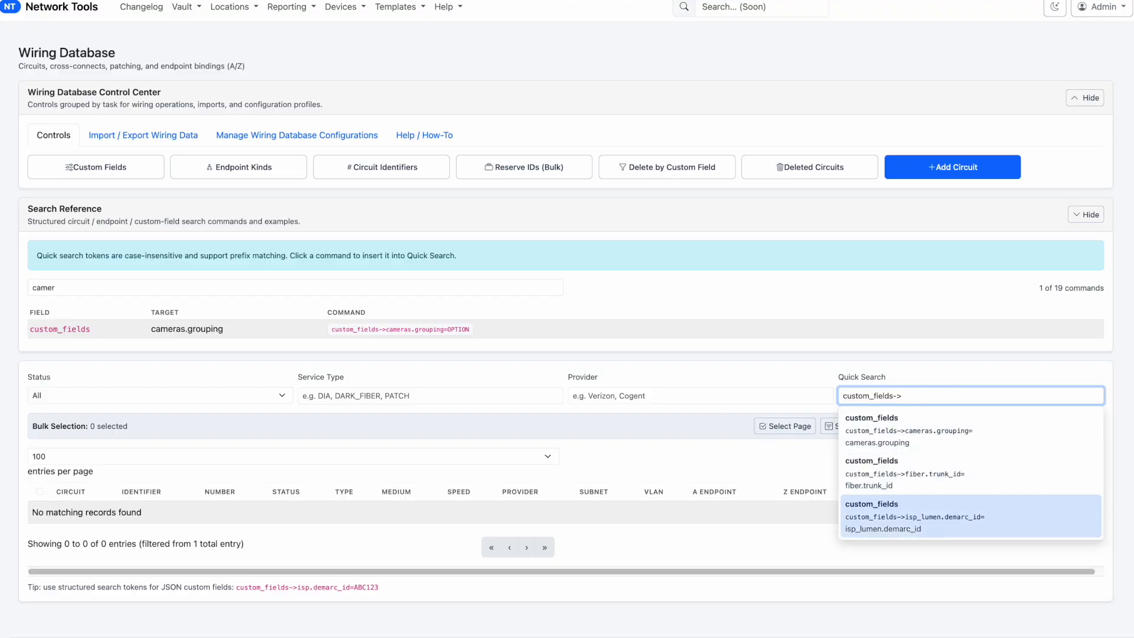
pyautogui.press('Return')
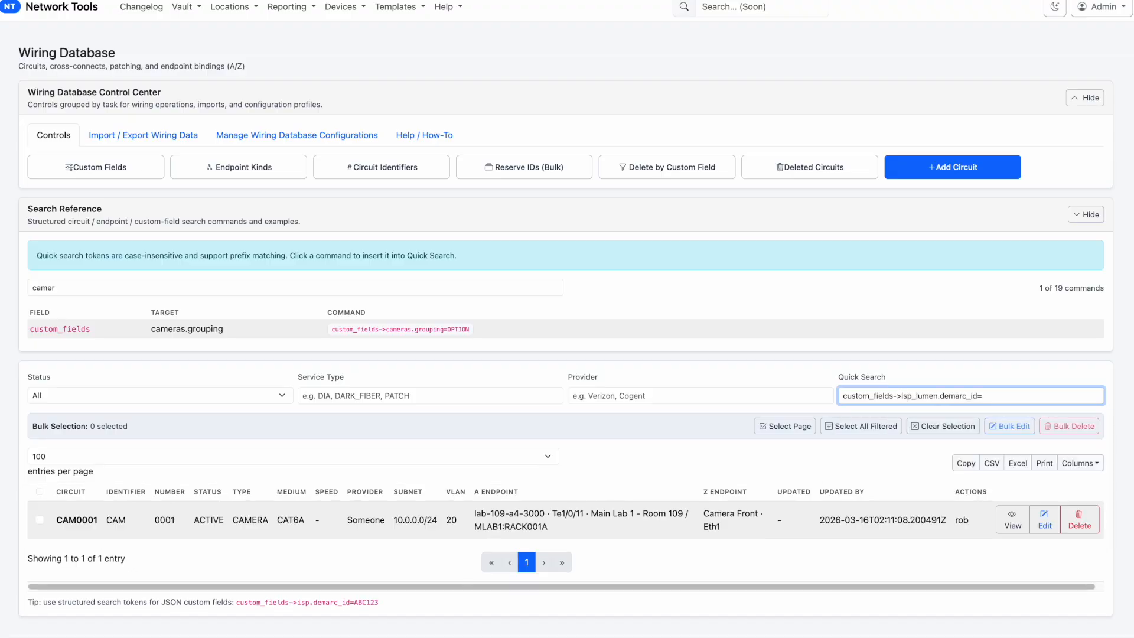
# Clear the Quick Search query and dismiss its suggestion list
pyautogui.hotkey('ctrl', 'a')
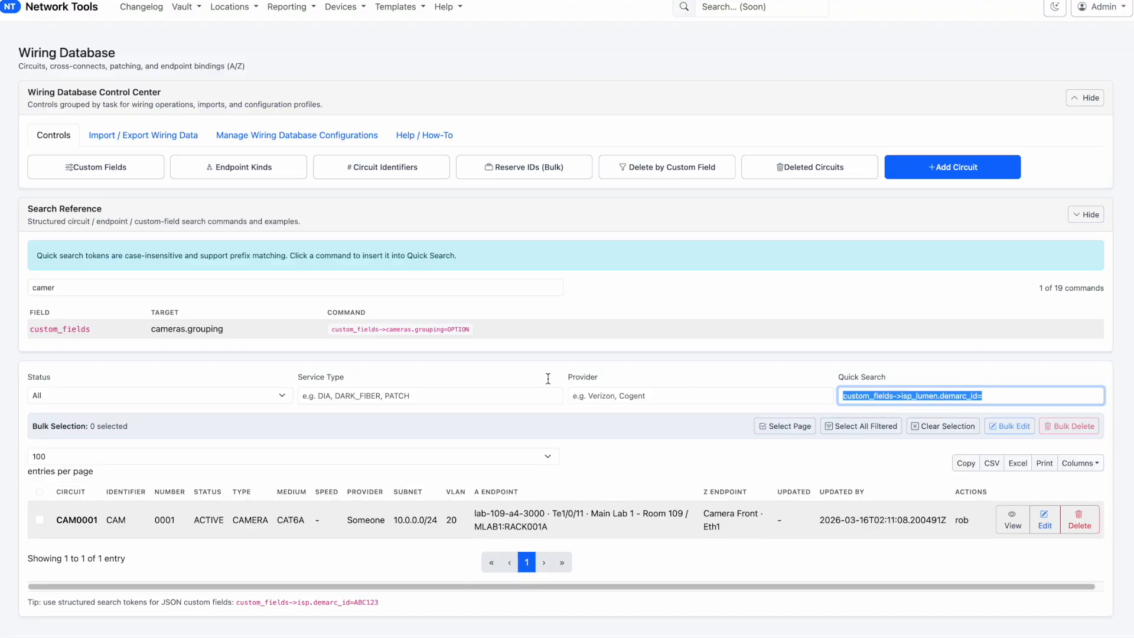
pyautogui.press('BackSpace')
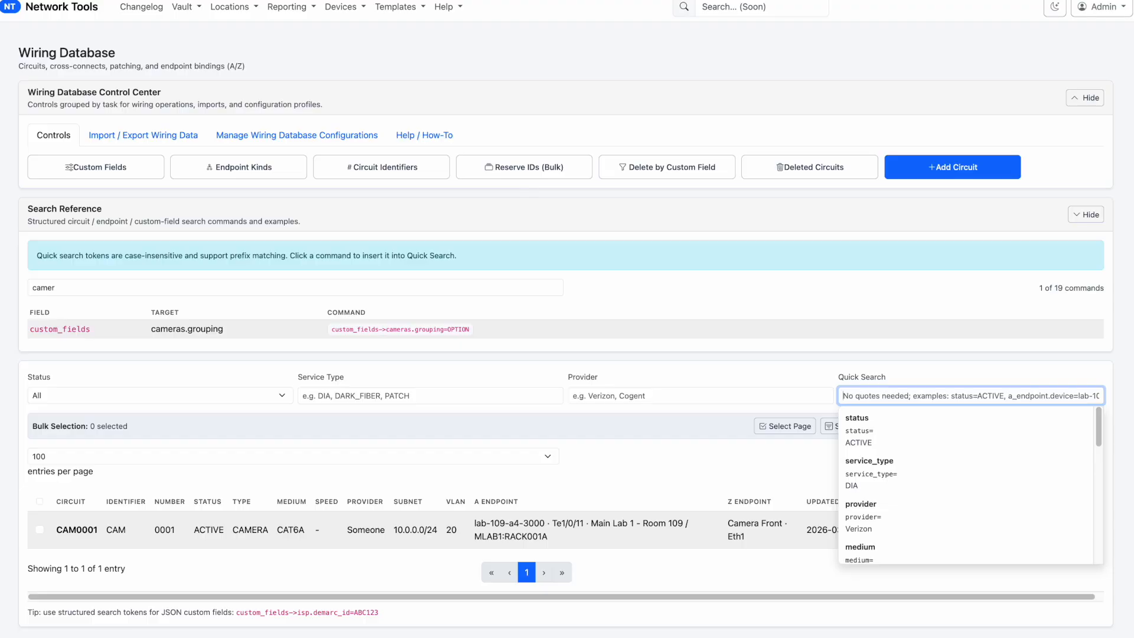
pyautogui.click(721, 208)
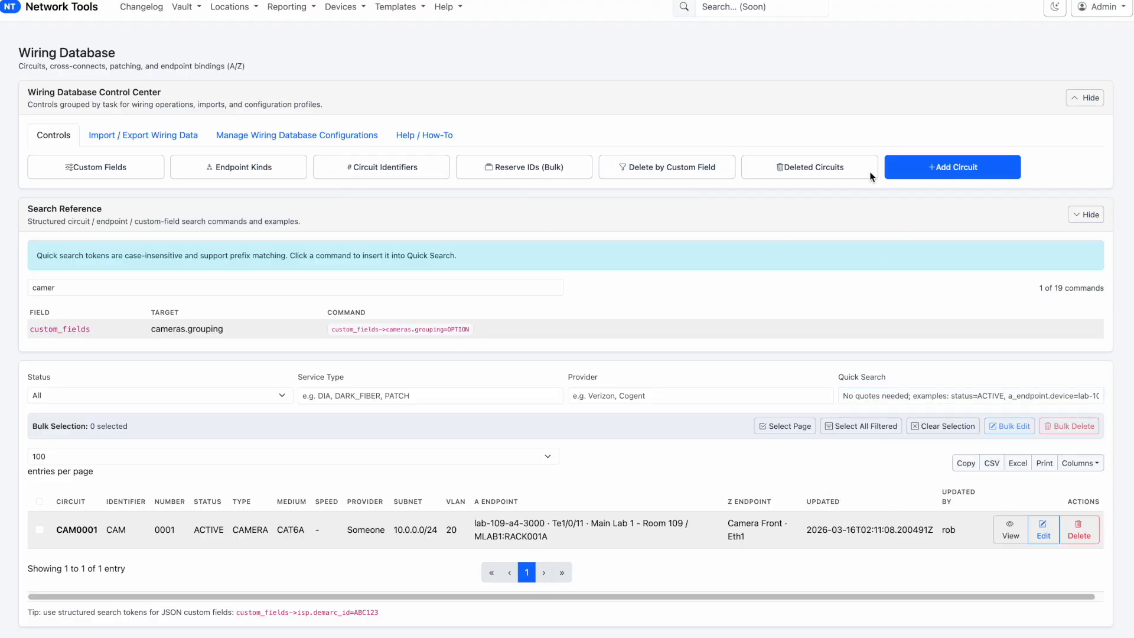
# Examine the list of endpoint kinds available for Endpoint A/Z, and close it
pyautogui.click(211, 169)
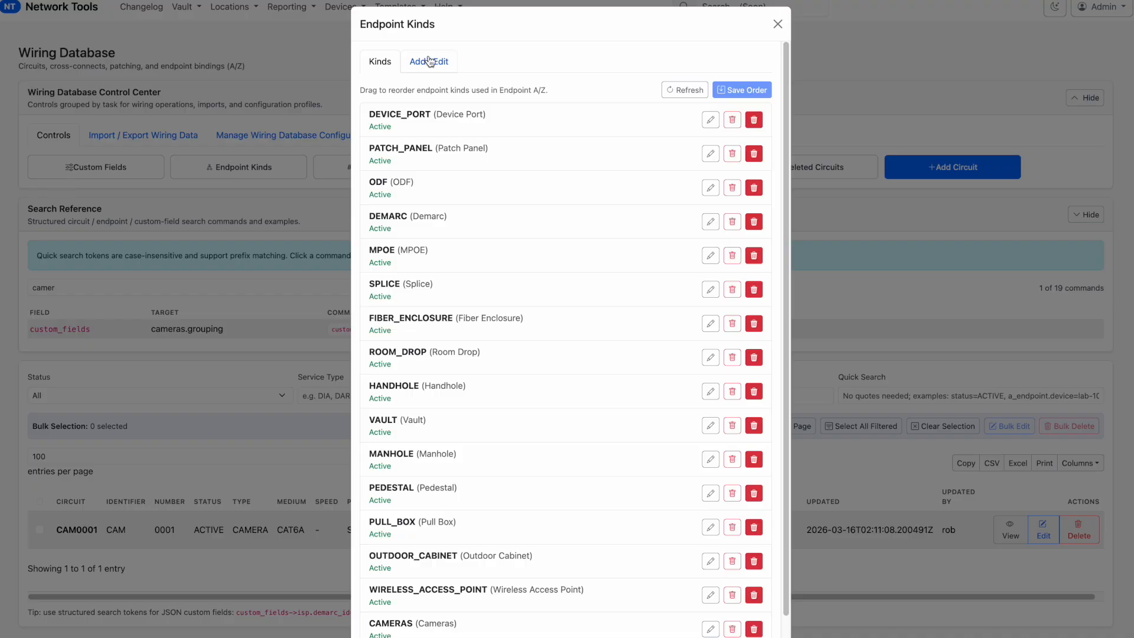
pyautogui.scroll(-1, 463, 349)
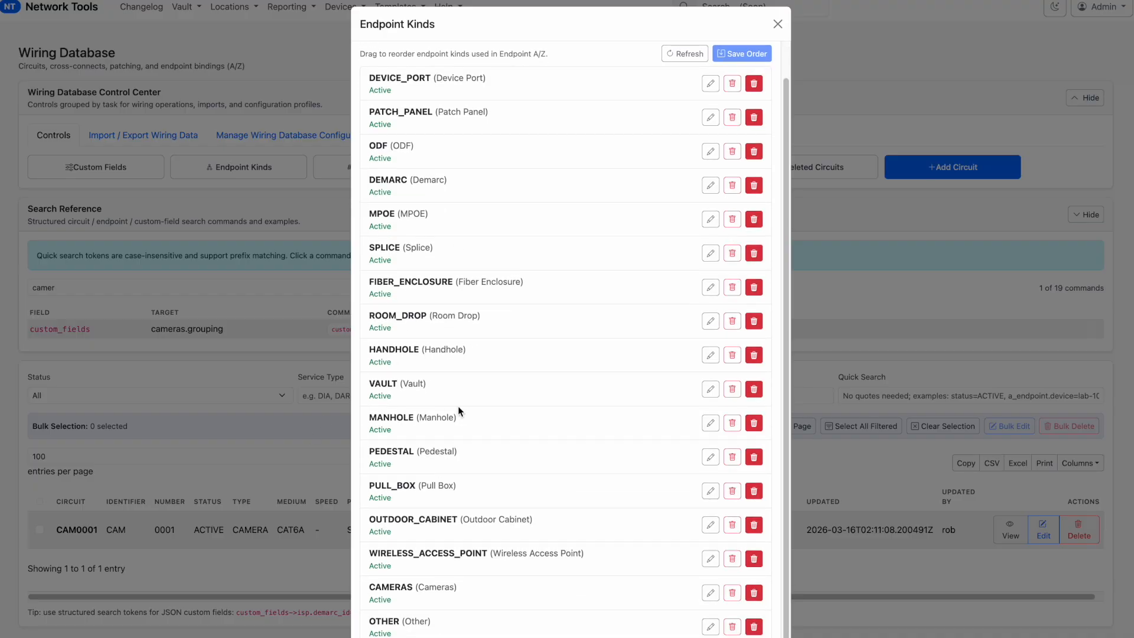
pyautogui.scroll(1, 445, 496)
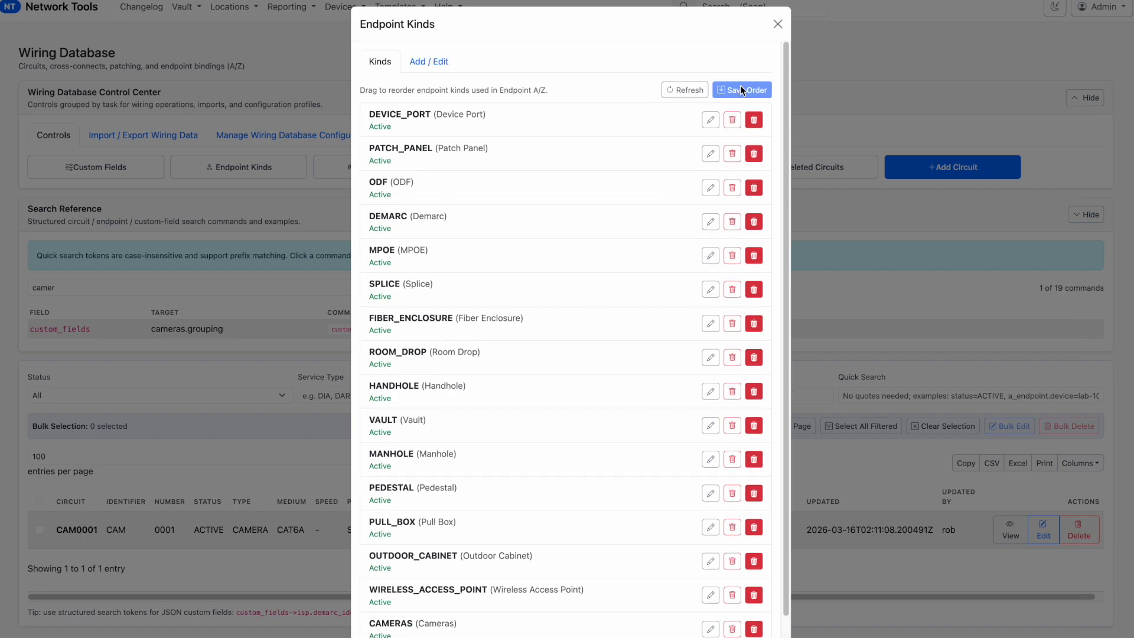
pyautogui.click(777, 24)
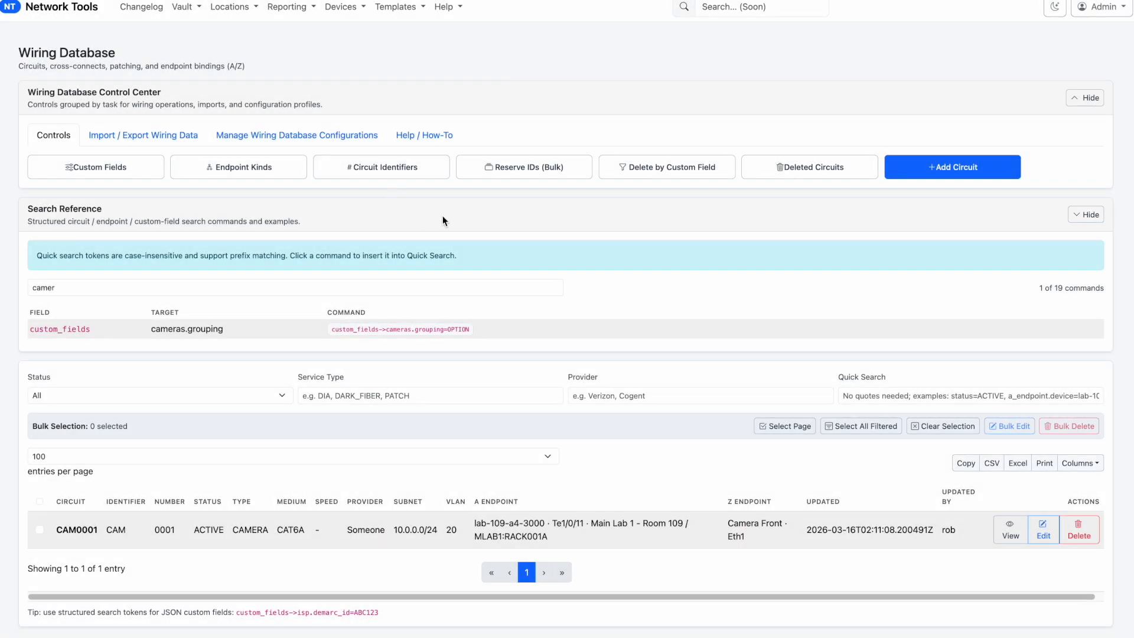
# Start a bulk ID reservation with the circuit type identifier FIBER and a quantity of 100
pyautogui.click(553, 168)
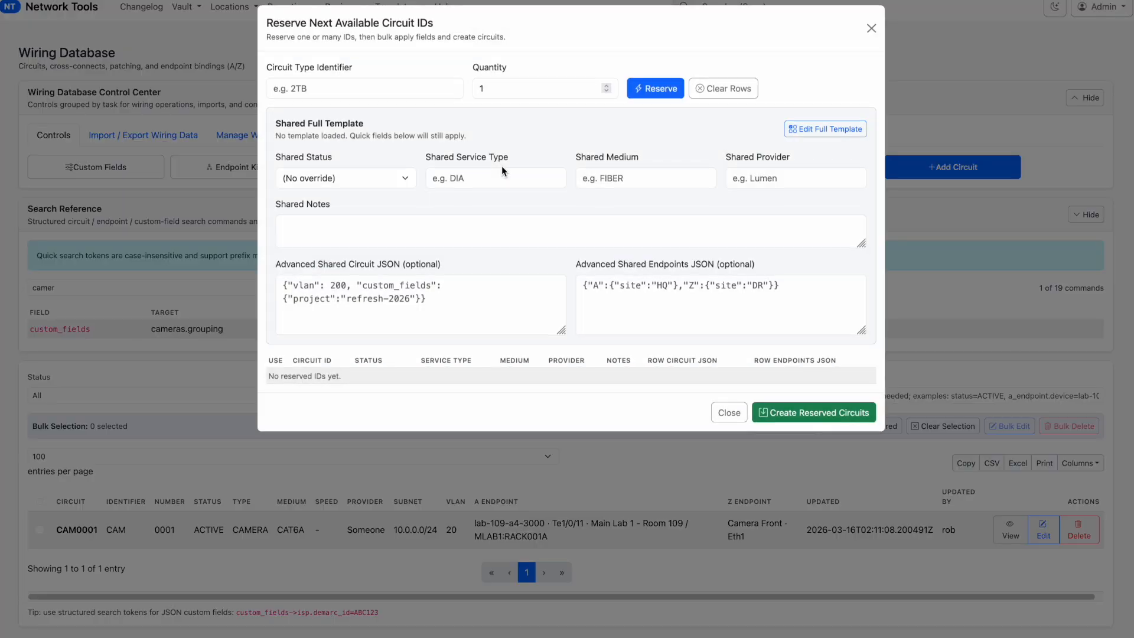
pyautogui.click(317, 88)
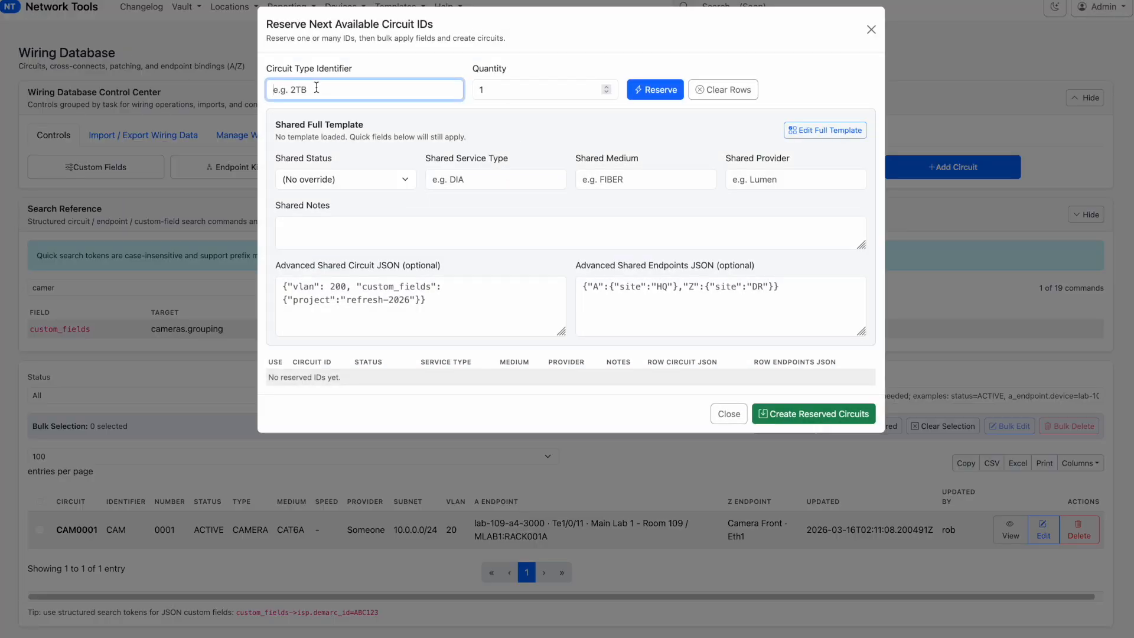
pyautogui.write('F')
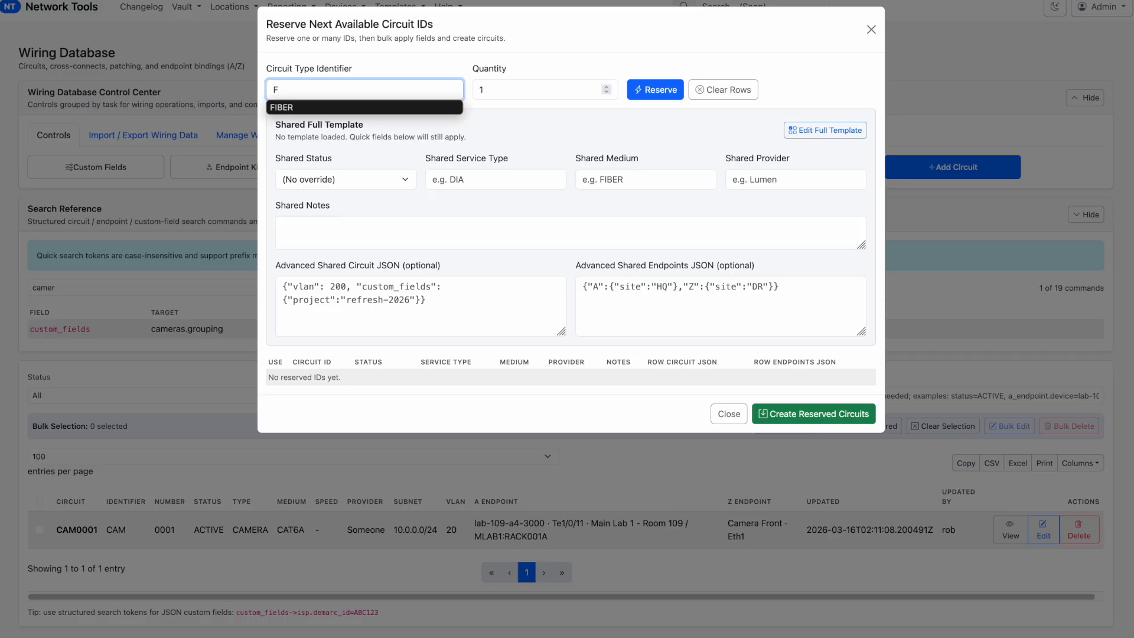
pyautogui.press('Escape')
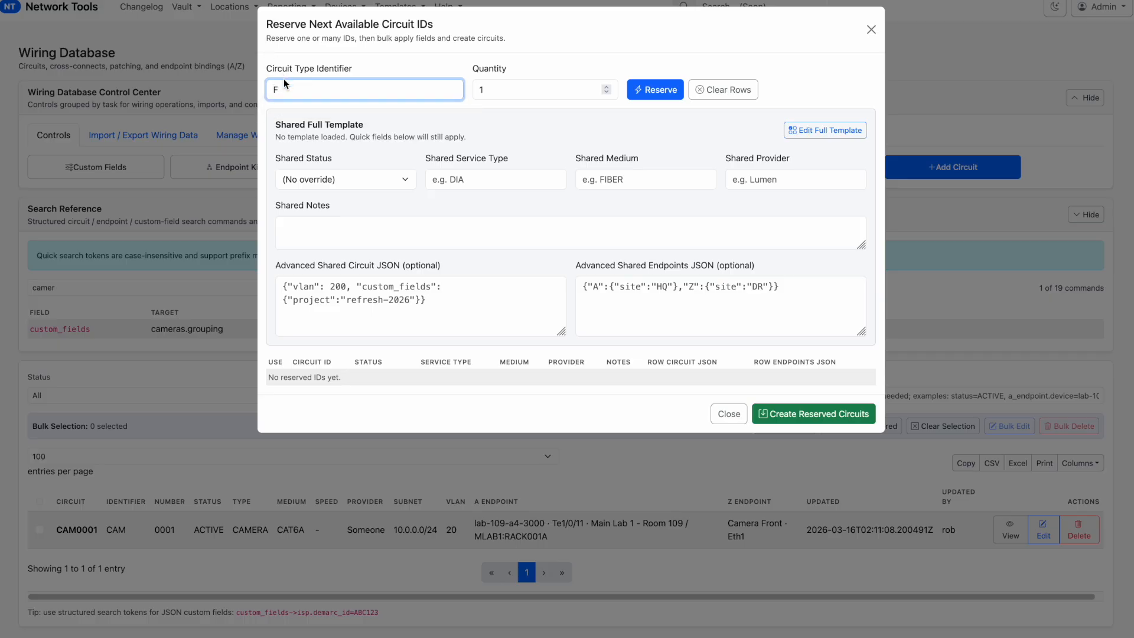
pyautogui.write('IB')
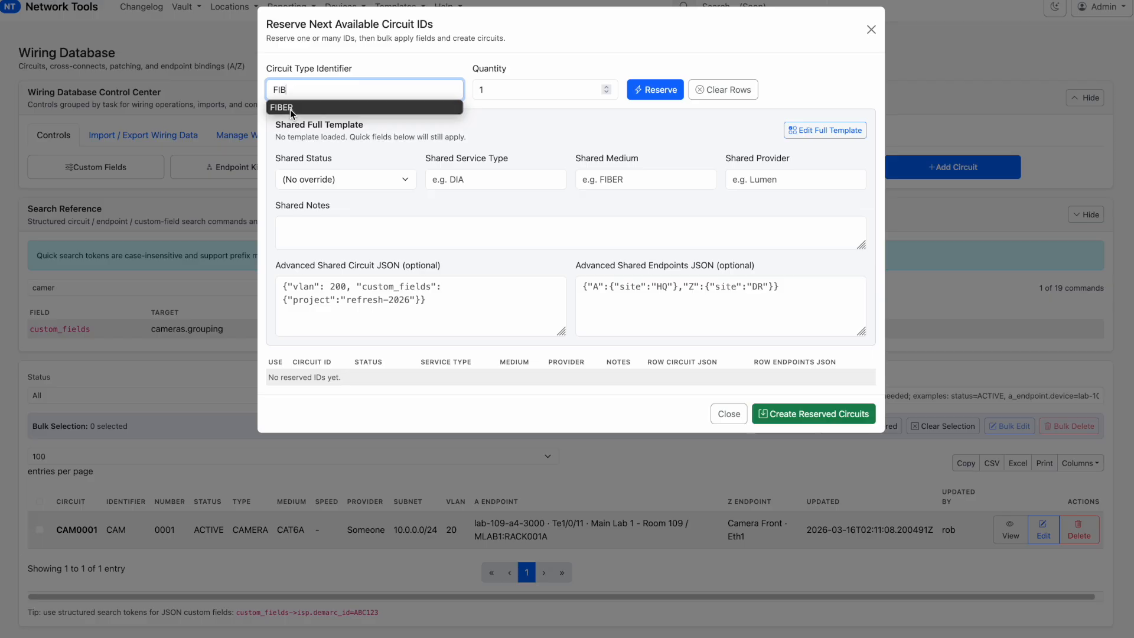
pyautogui.click(317, 107)
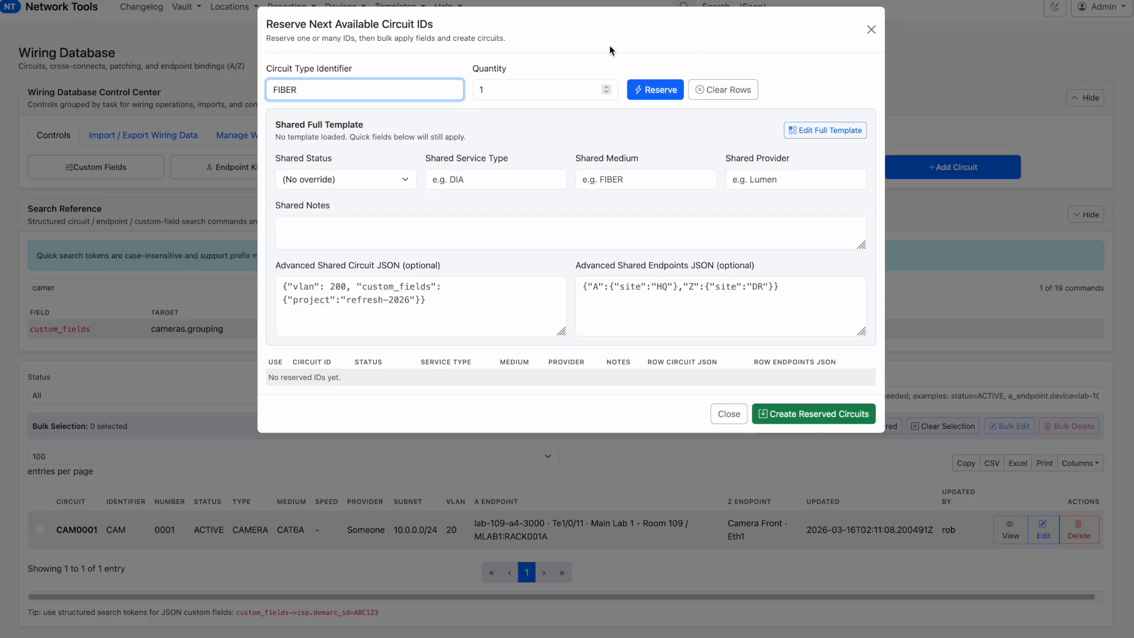
pyautogui.press('Tab')
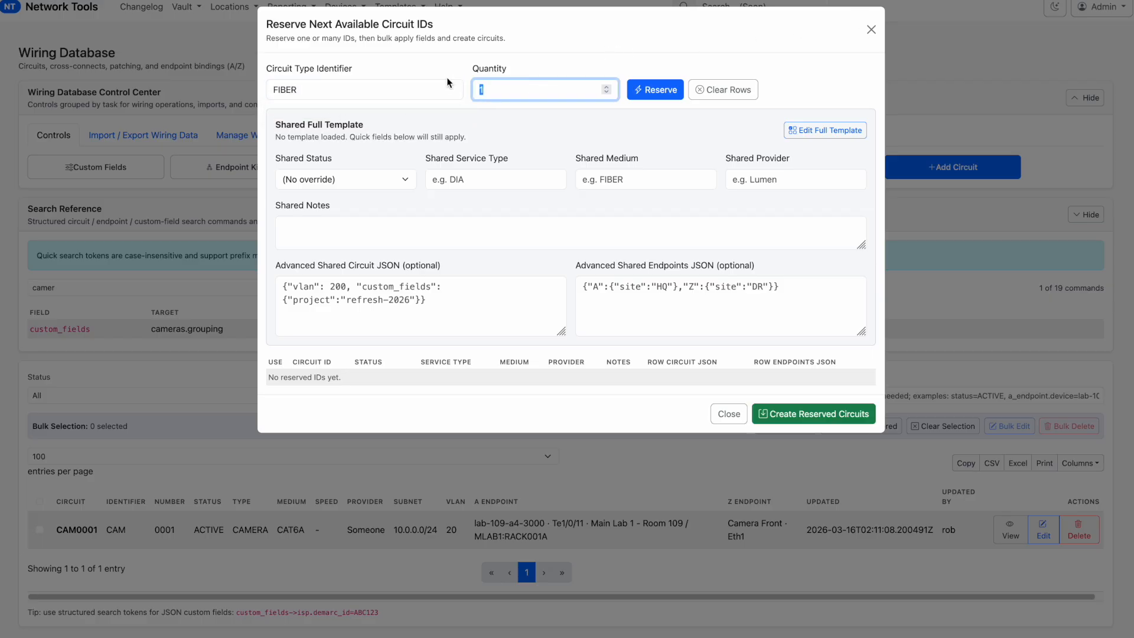
pyautogui.write('100')
# Enter the order number in the reservation's shared notes and set the shared status to PLANNED
pyautogui.click(404, 232)
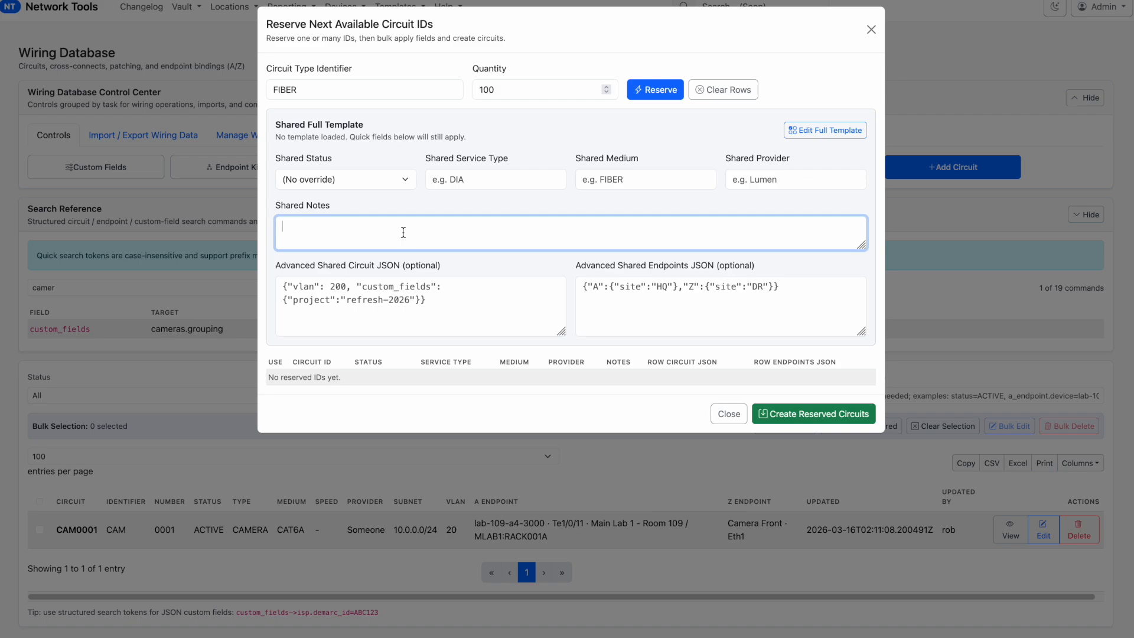
pyautogui.write('Order Number 12345')
pyautogui.click(330, 185)
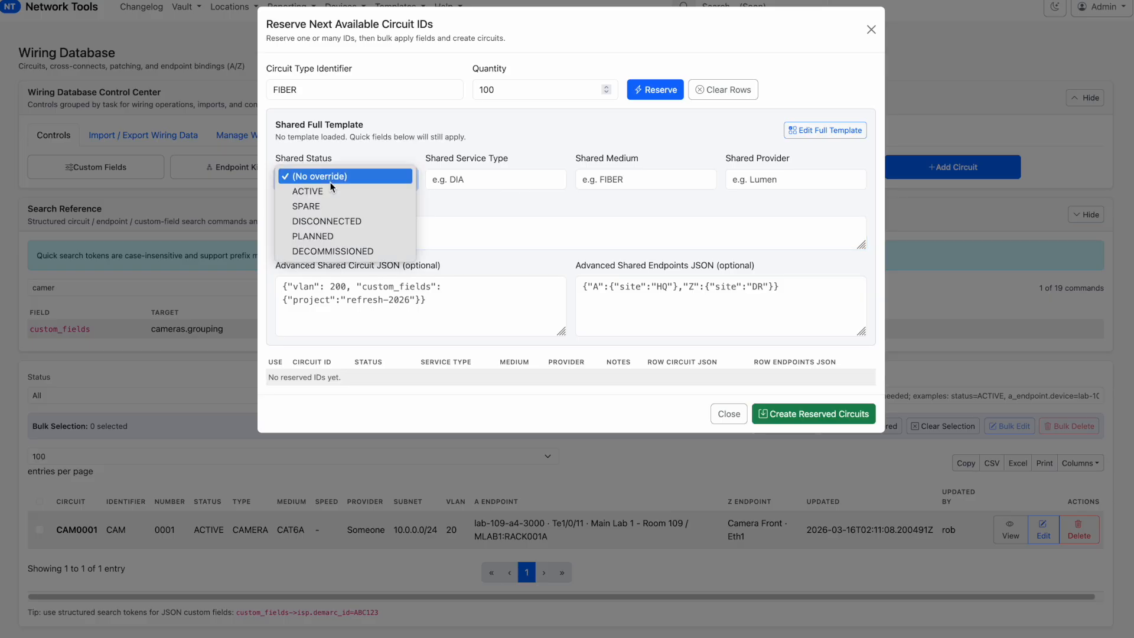
pyautogui.click(313, 236)
pyautogui.click(470, 177)
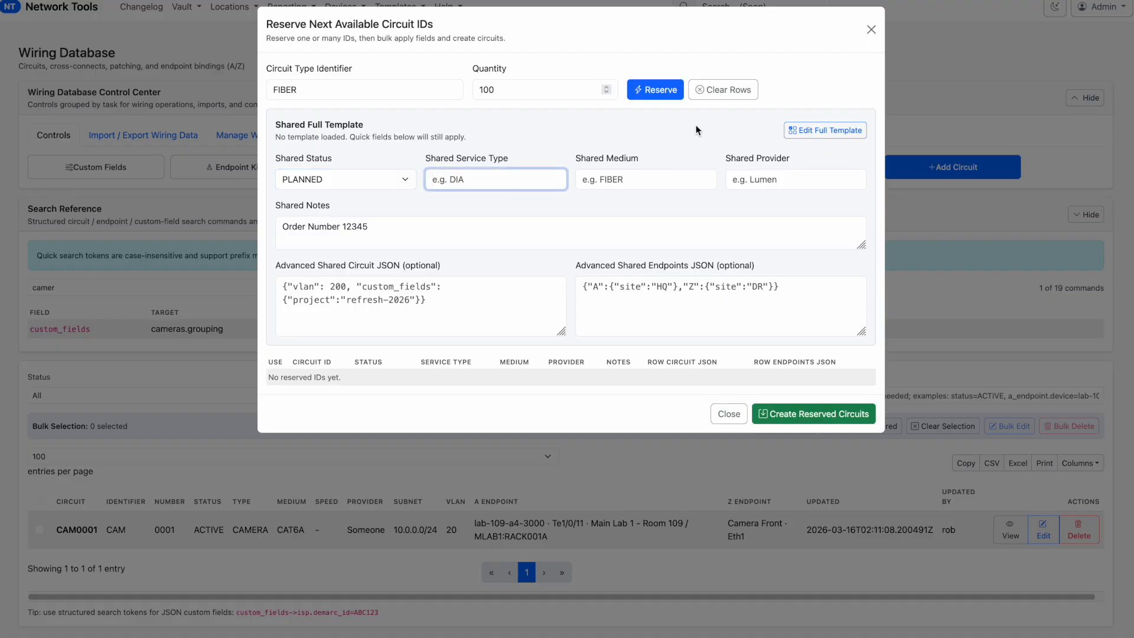
# Open the full shared template for editing and set its Fiber Trunk ID custom field to 0
pyautogui.click(802, 130)
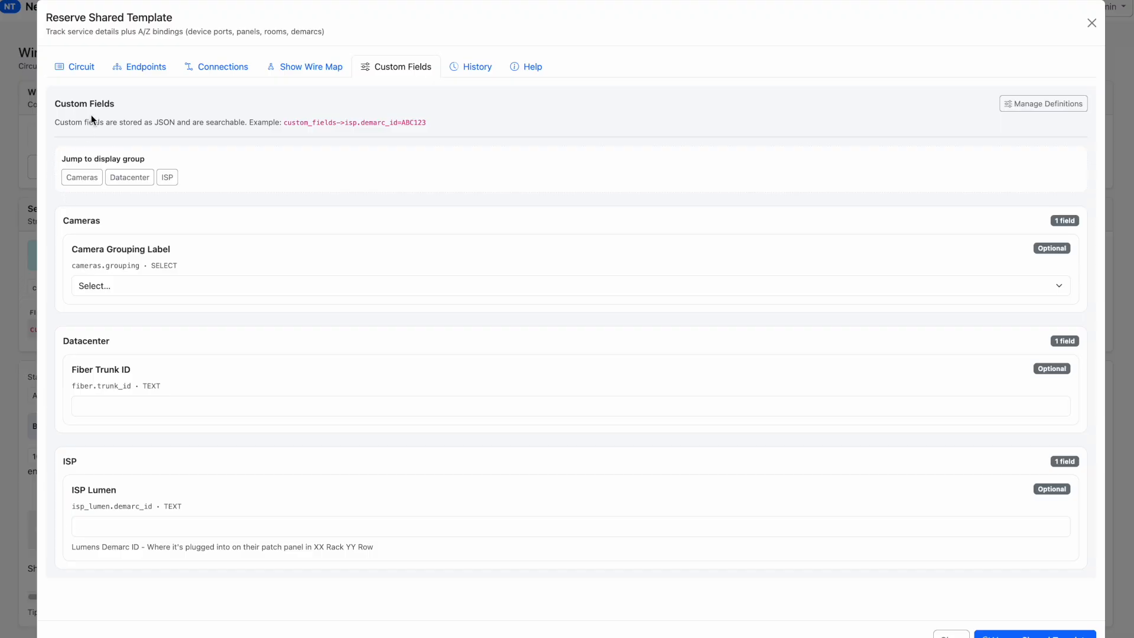
pyautogui.click(114, 404)
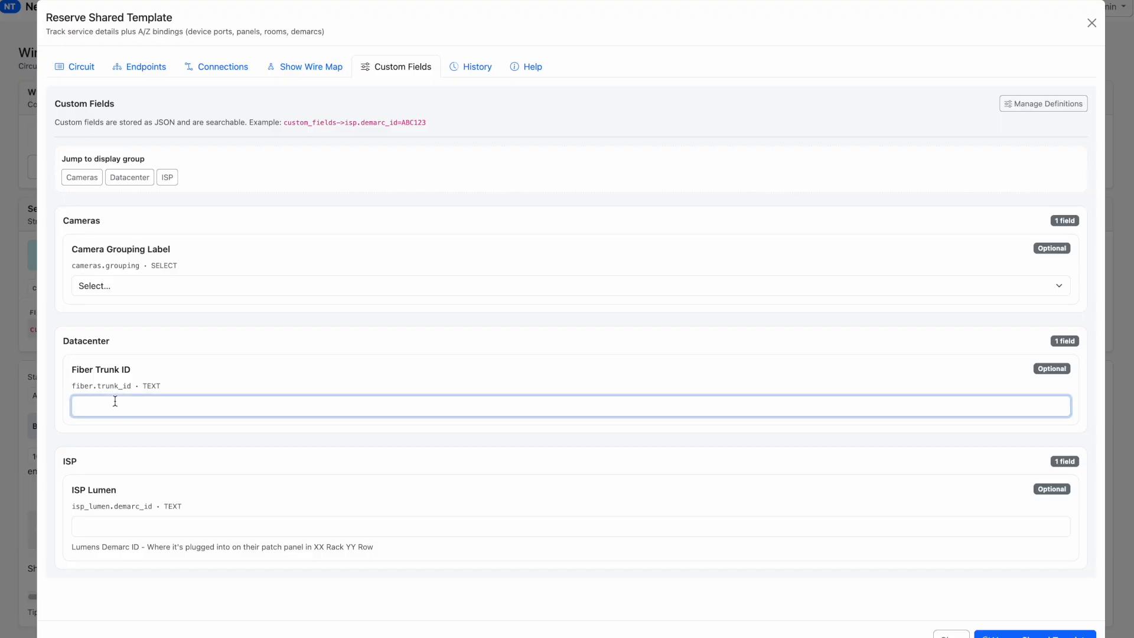
pyautogui.write('001a')
# Set the status in the shared template's circuit details to PLANNED
pyautogui.click(85, 71)
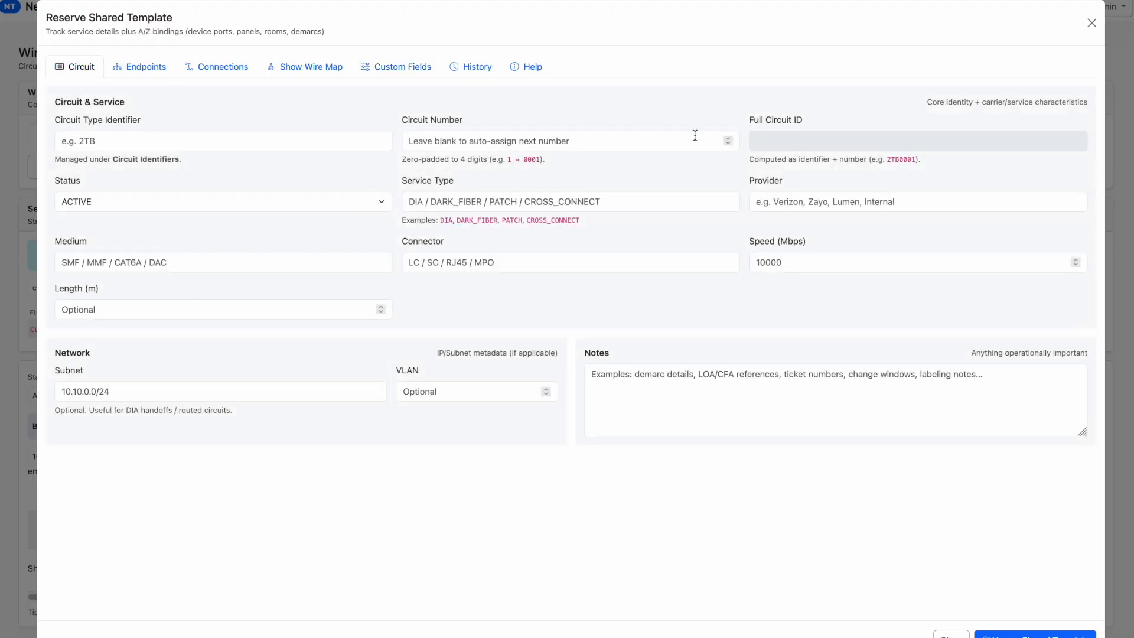
pyautogui.click(472, 140)
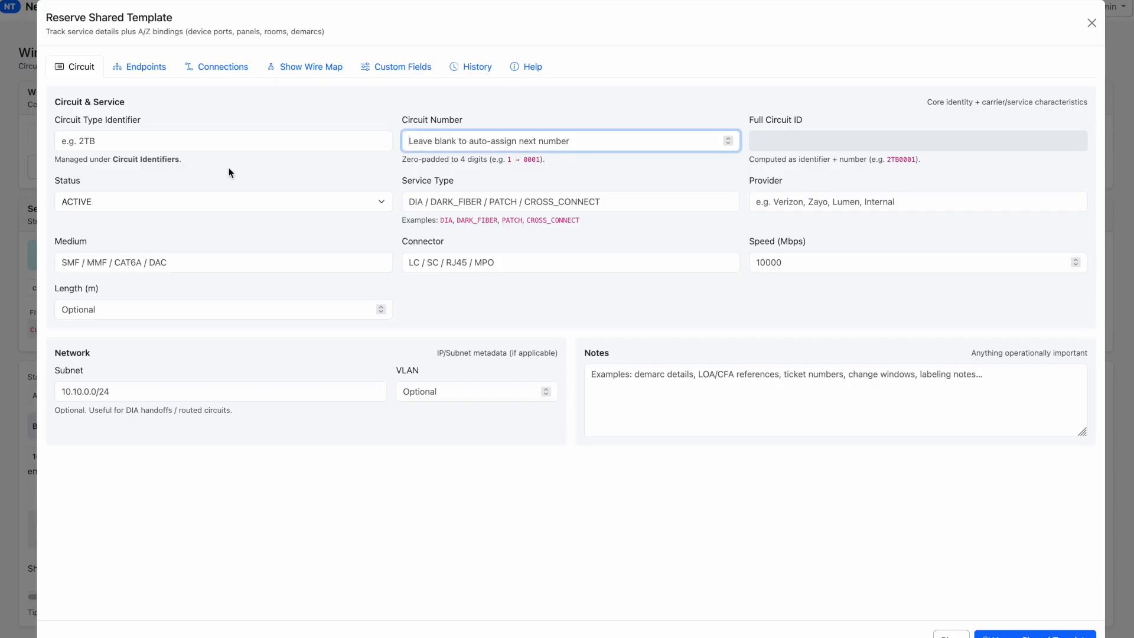
pyautogui.click(200, 204)
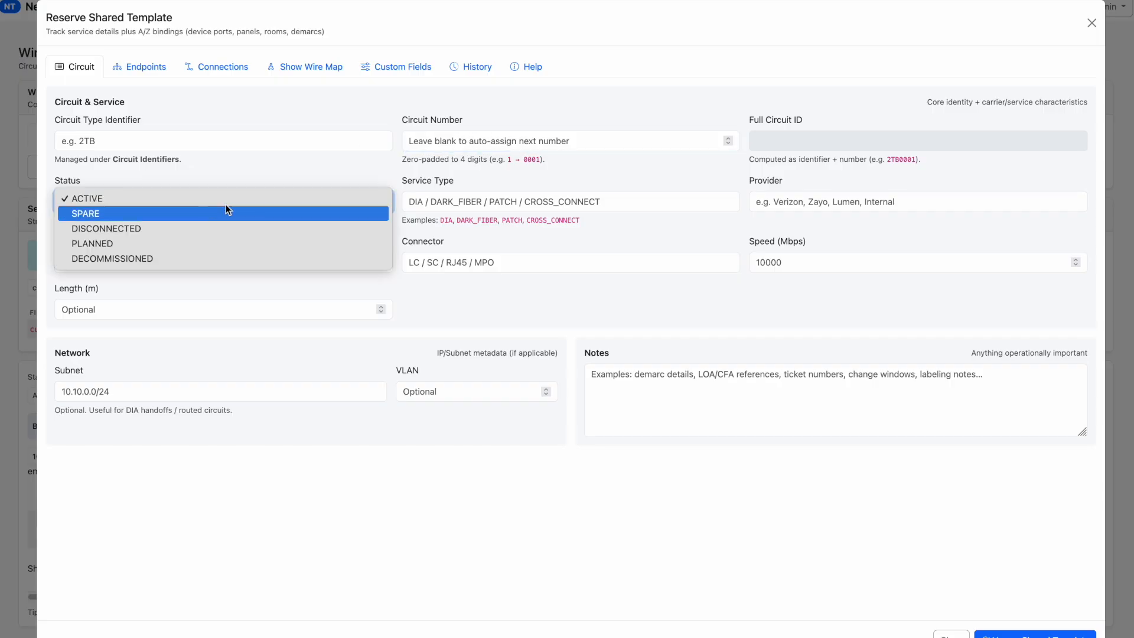
pyautogui.click(230, 243)
pyautogui.click(791, 300)
# Look through the template's endpoints, connections and wire map, and apply it as the shared template for the reservation
pyautogui.click(143, 68)
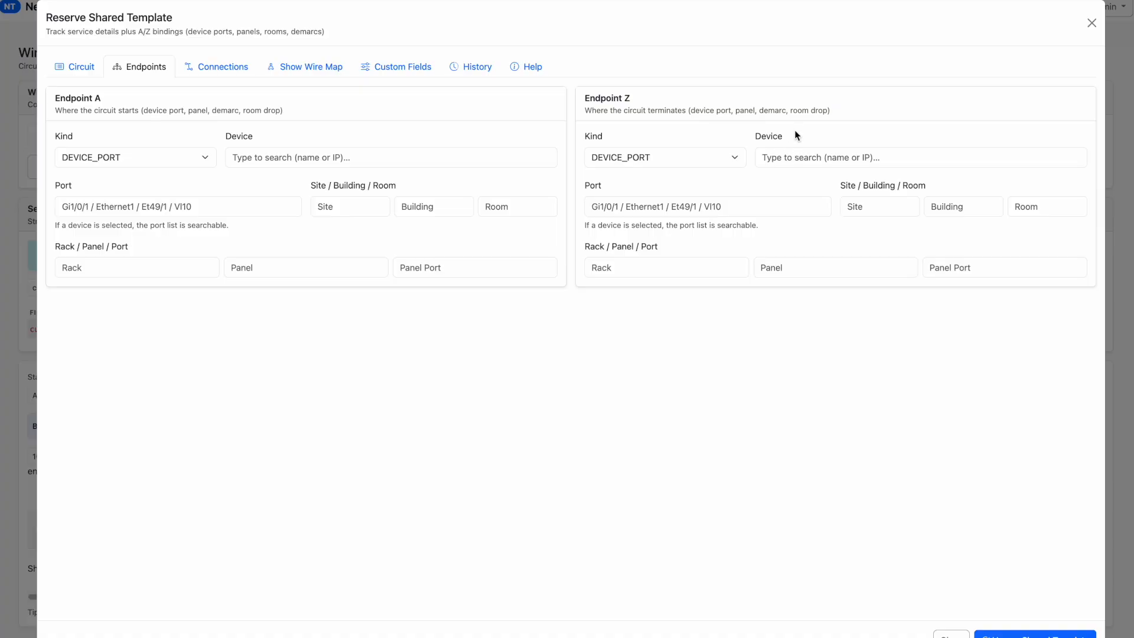
pyautogui.click(223, 67)
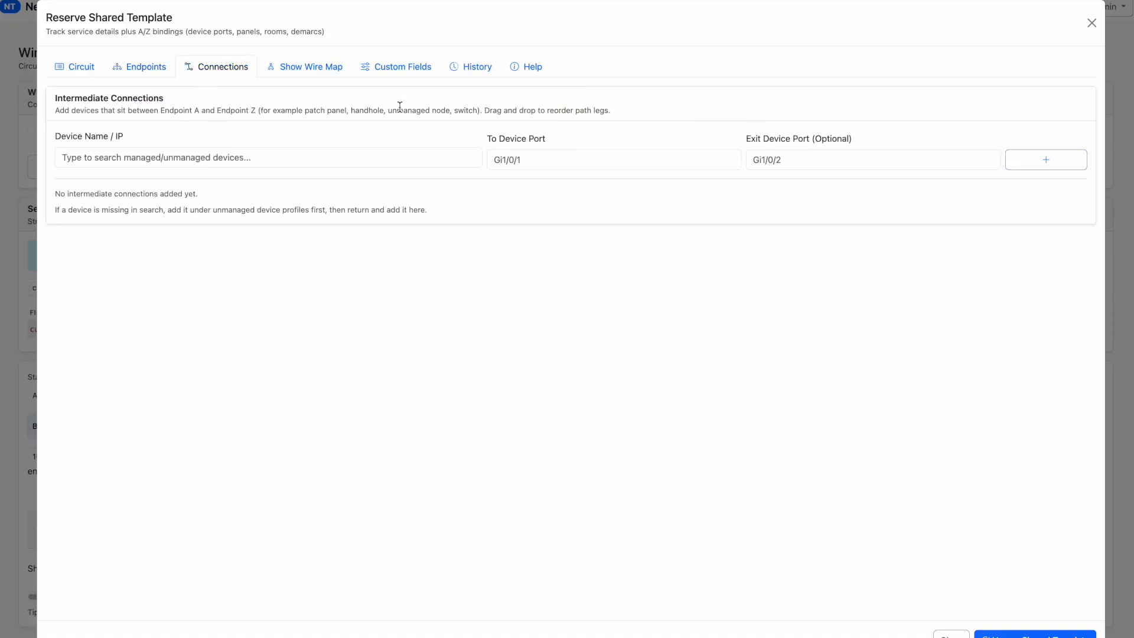
pyautogui.click(324, 74)
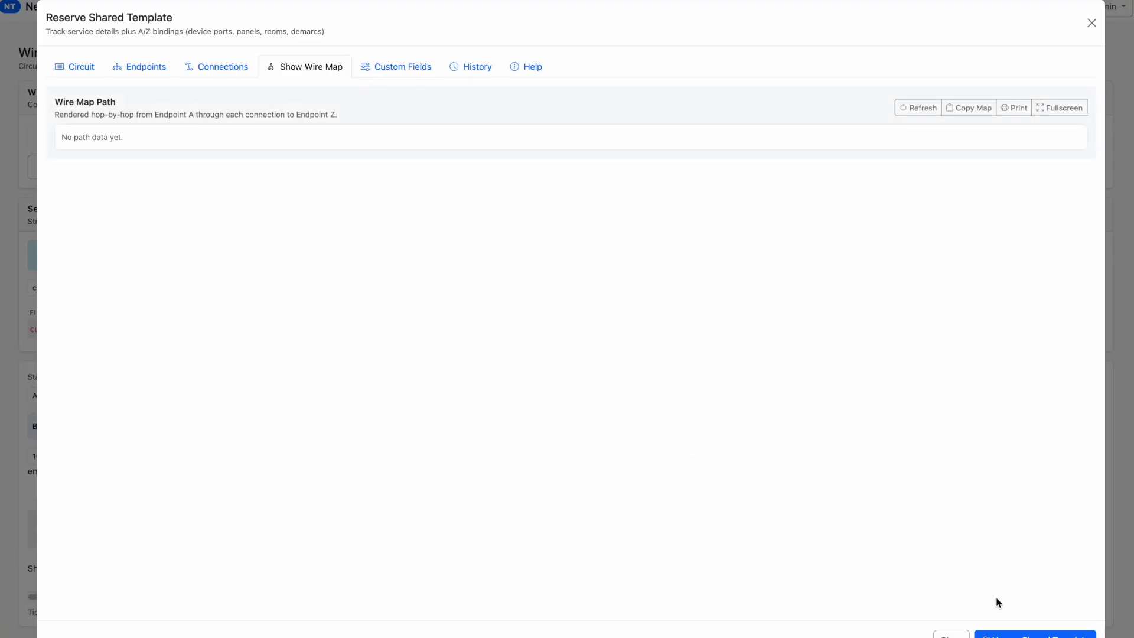
pyautogui.click(1035, 634)
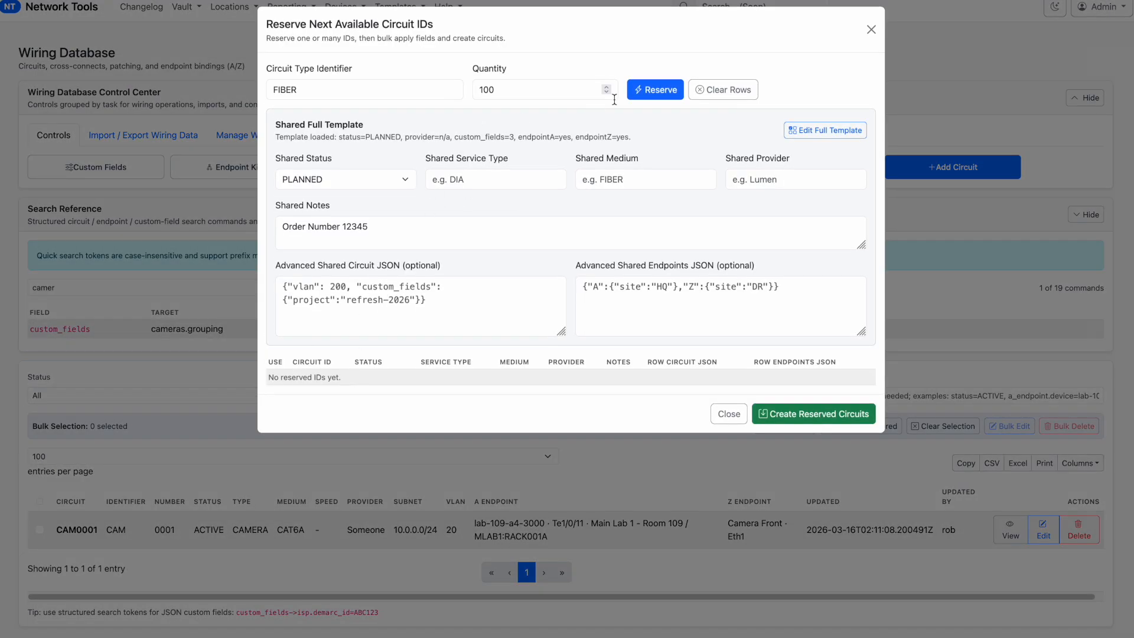
# Reserve the 100 FIBER circuit IDs and review the reserved rows down to FIBER0100
pyautogui.click(670, 93)
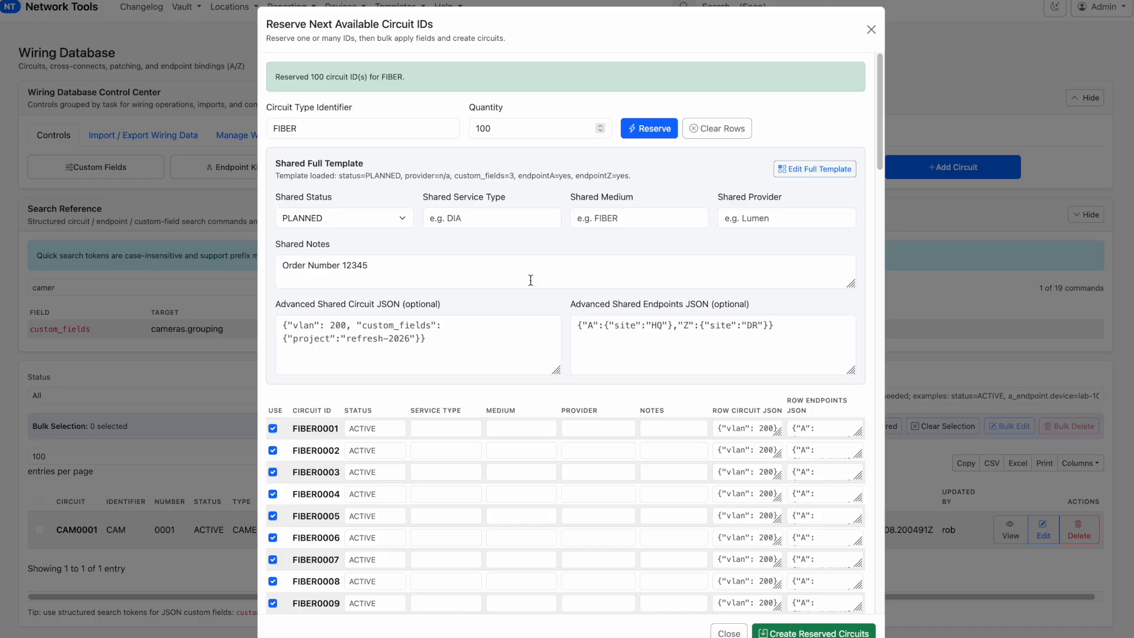
pyautogui.scroll(-20, 412, 457)
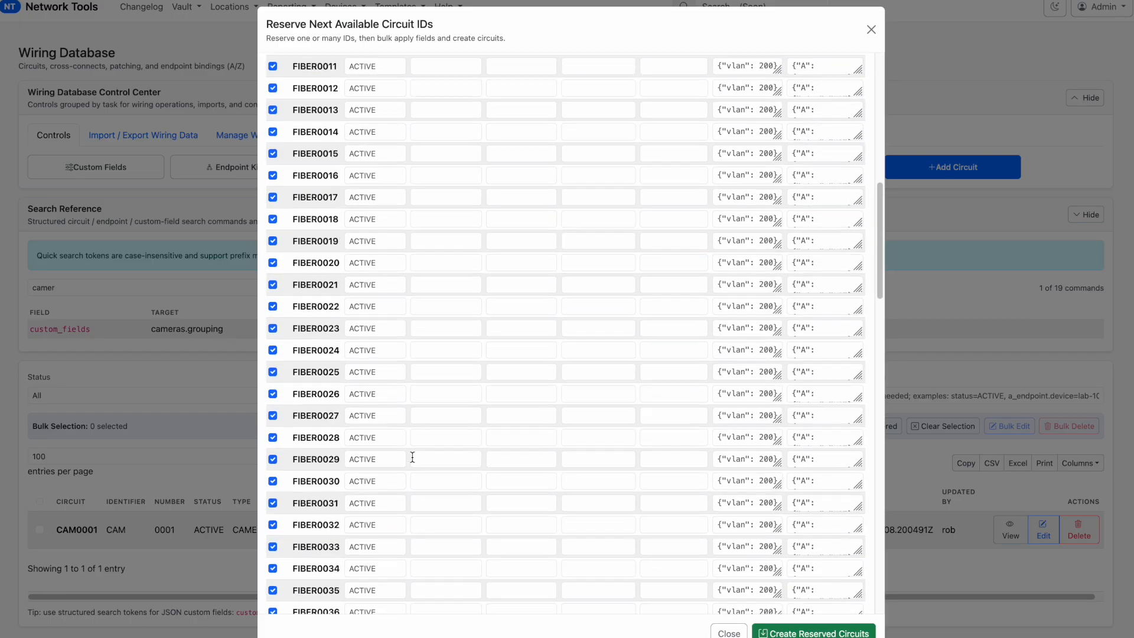
pyautogui.scroll(-10, 412, 457)
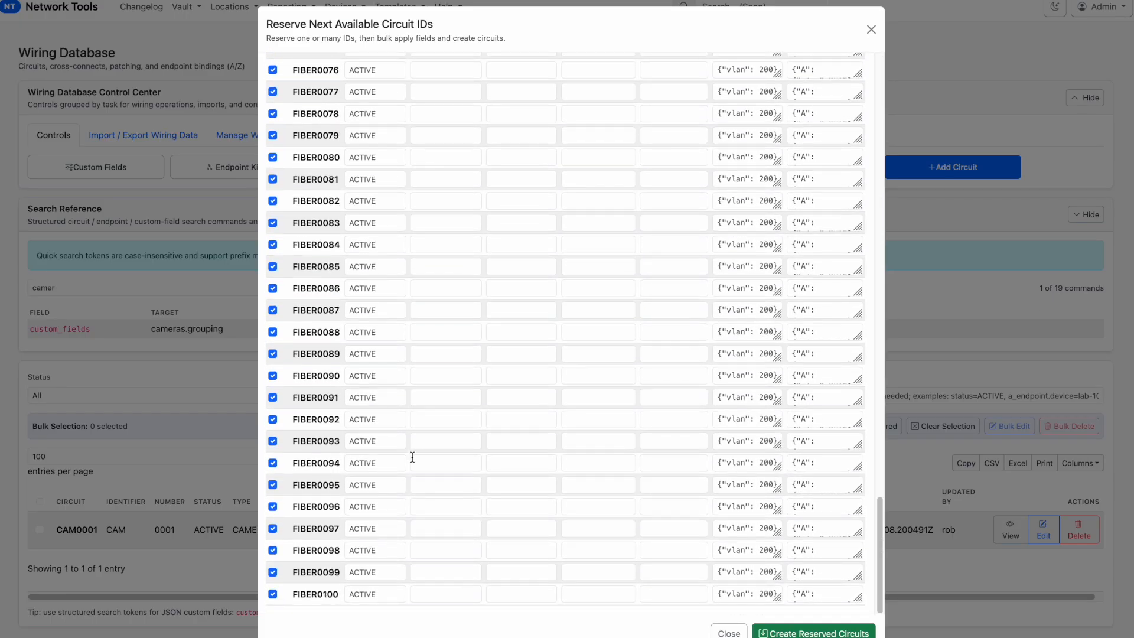
# Create the 100 reserved FIBER circuits, close the reservation dialog and look through the circuit list
pyautogui.scroll(20, 412, 456)
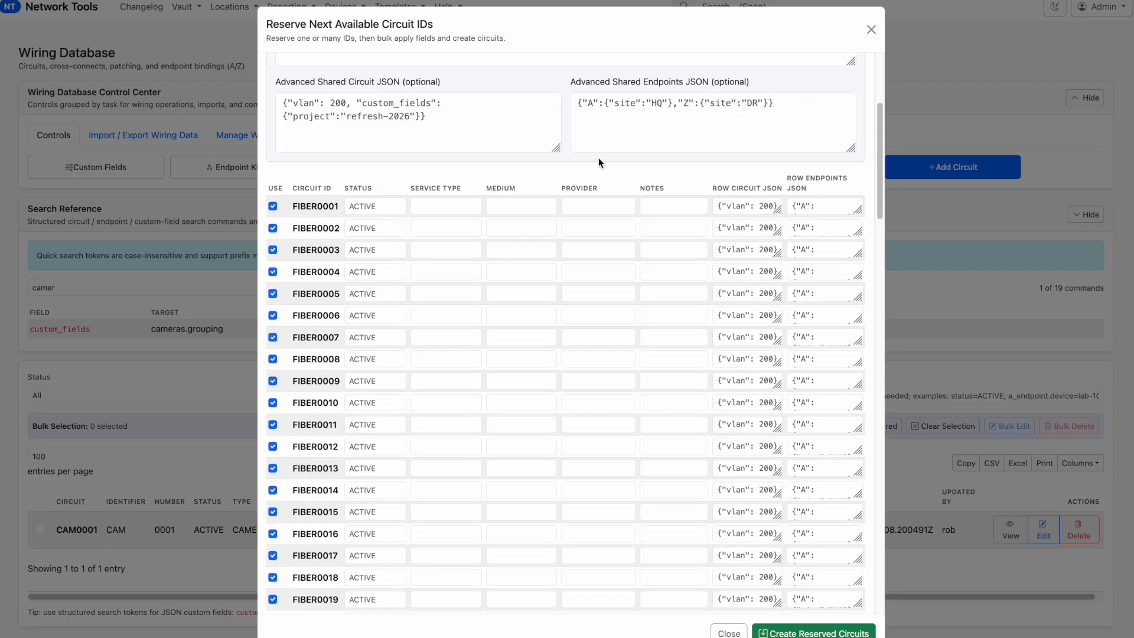
pyautogui.click(452, 206)
pyautogui.click(438, 229)
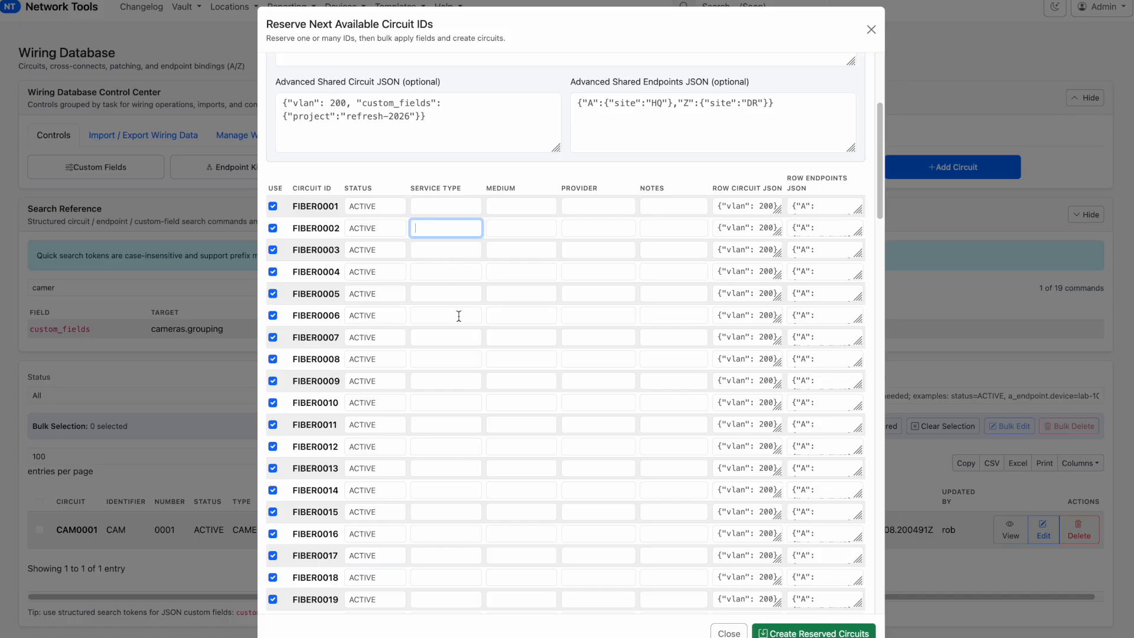
pyautogui.click(792, 633)
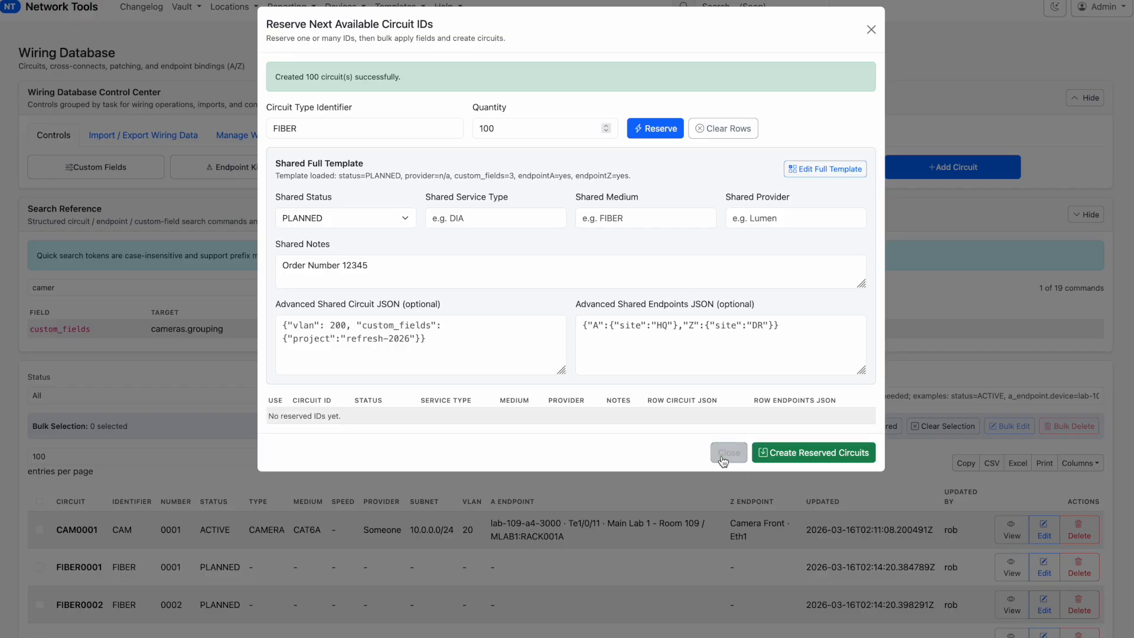
pyautogui.click(721, 453)
pyautogui.scroll(-5, 425, 561)
pyautogui.scroll(-15, 329, 374)
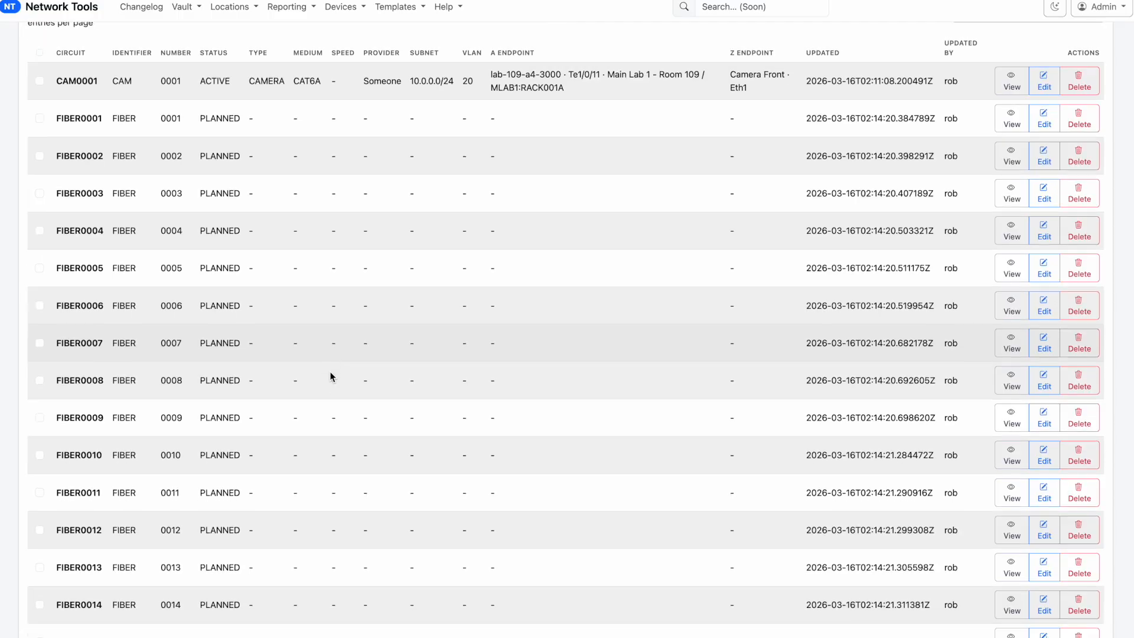
pyautogui.scroll(-12, 329, 374)
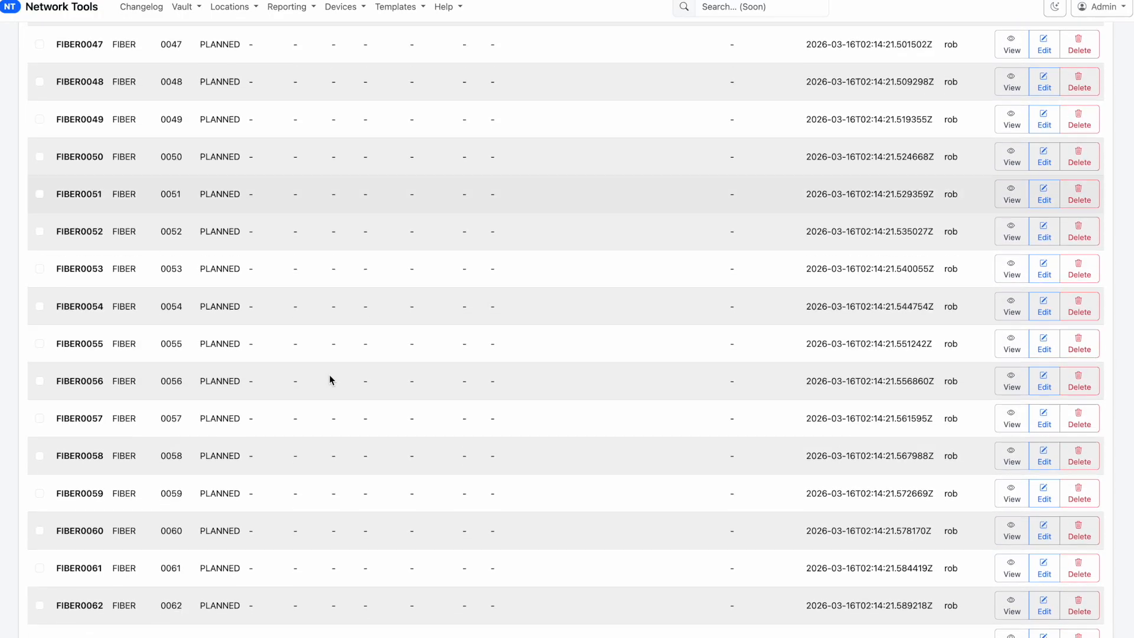
pyautogui.scroll(-20, 329, 377)
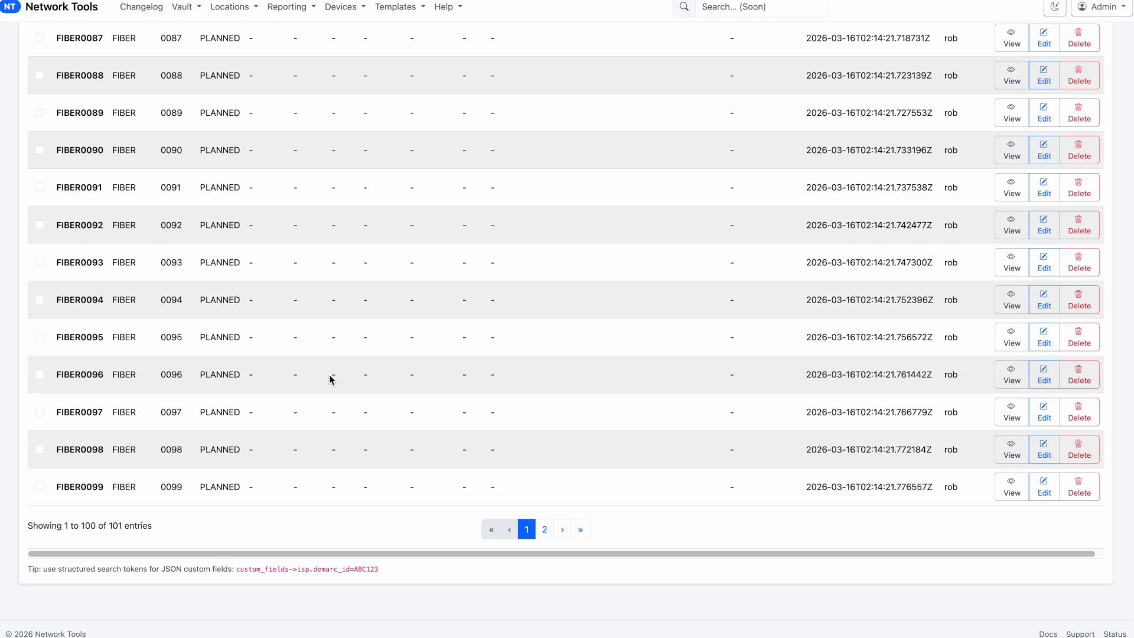
pyautogui.scroll(20, 329, 376)
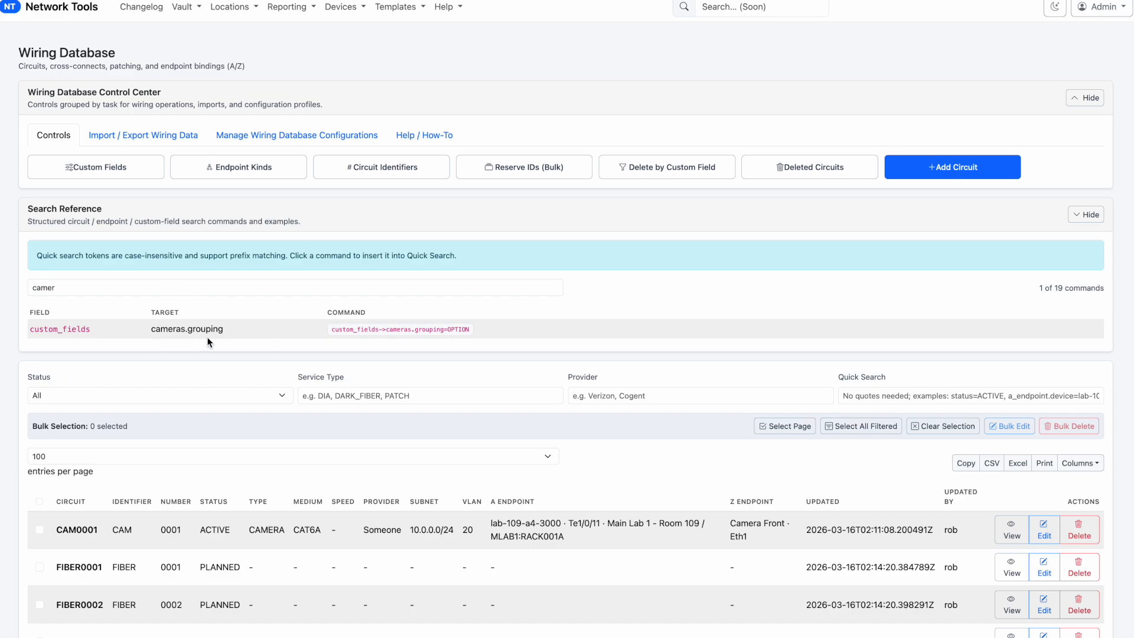
# Filter the search reference commands by "fib" in place of the previous filter text
pyautogui.doubleClick(235, 286)
pyautogui.press('BackSpace')
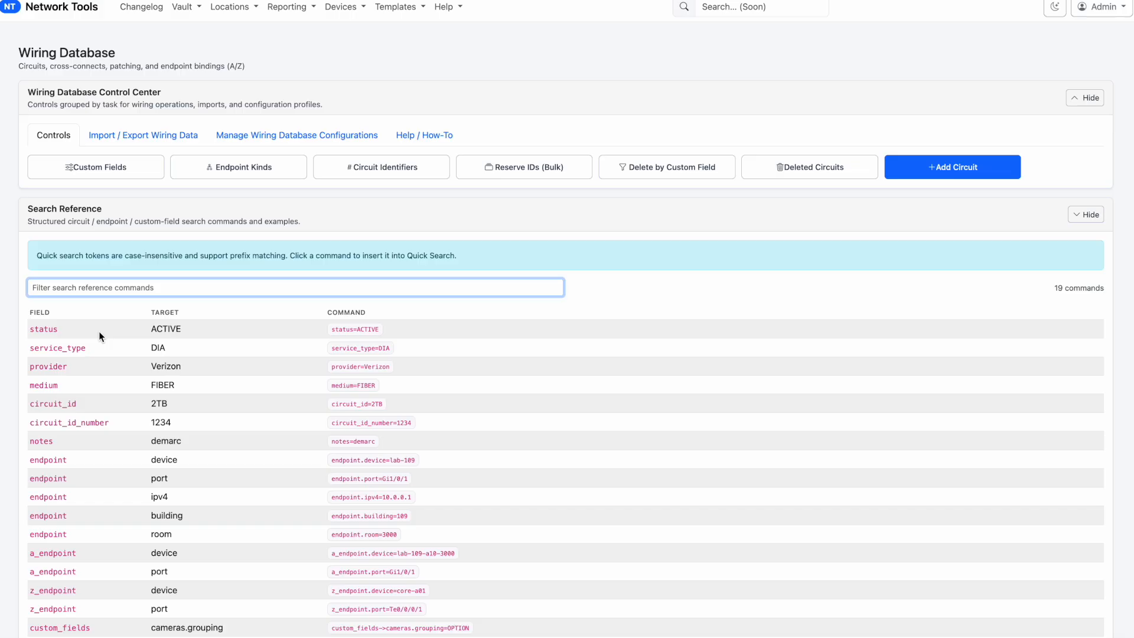
pyautogui.write('fib')
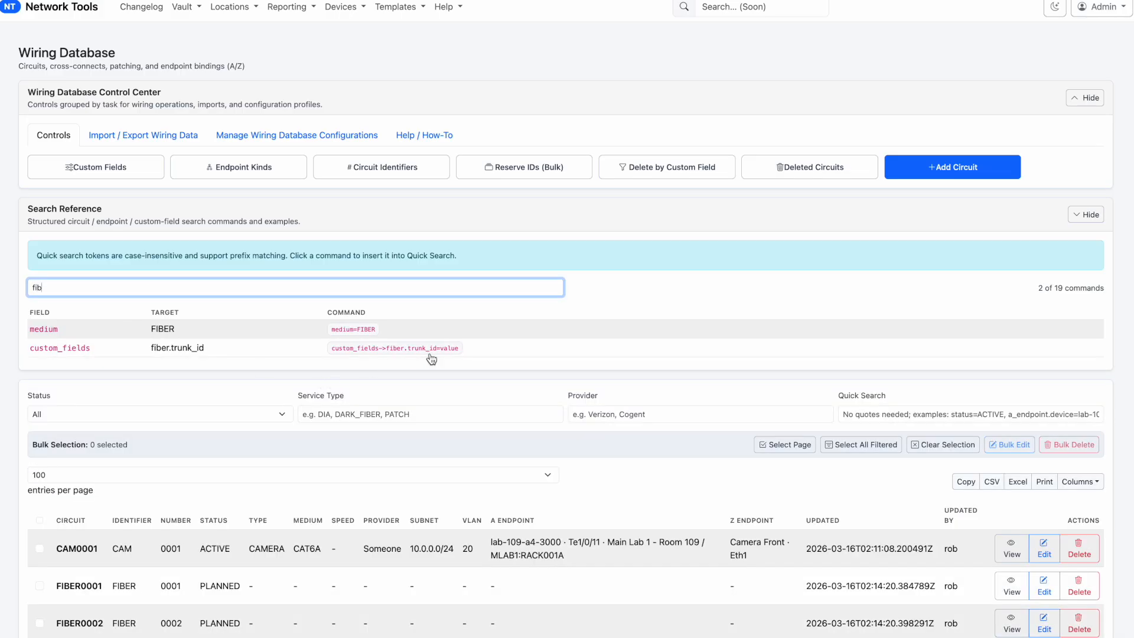
# Search the circuits with custom_fields->fiber.trunk_id=001a and look through the matching rows
pyautogui.click(431, 350)
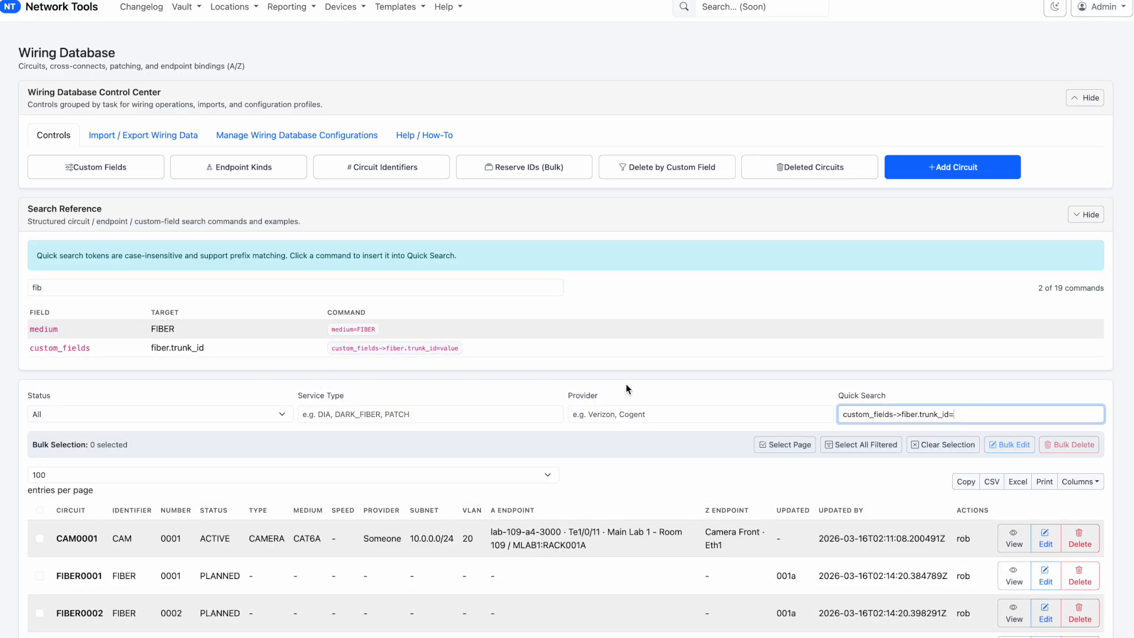
pyautogui.write('001a')
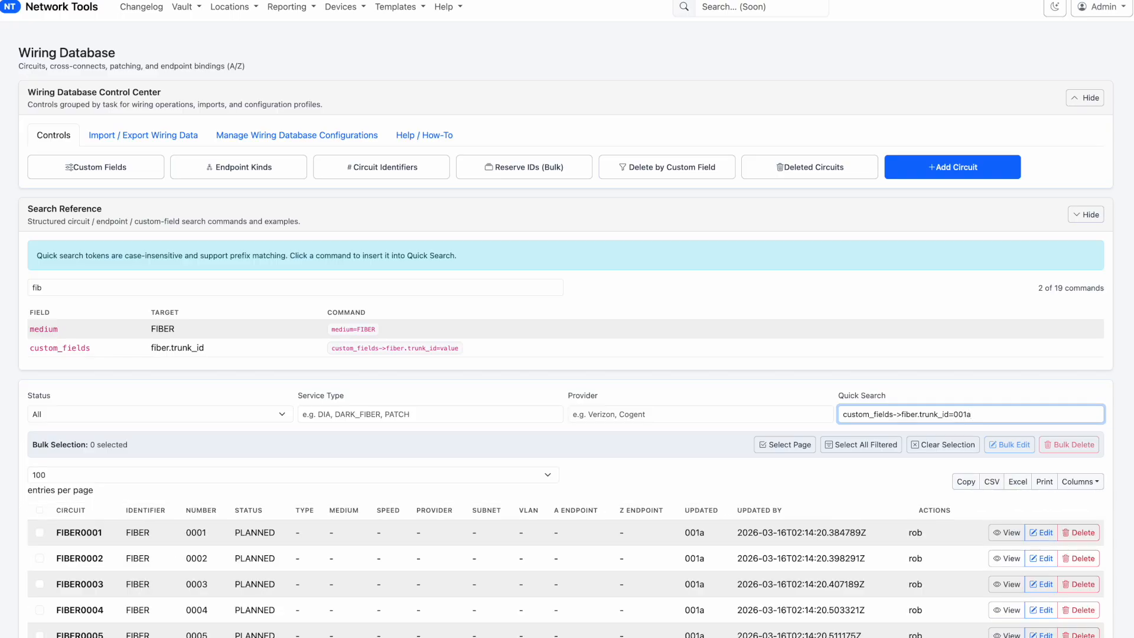
pyautogui.scroll(-2, 781, 446)
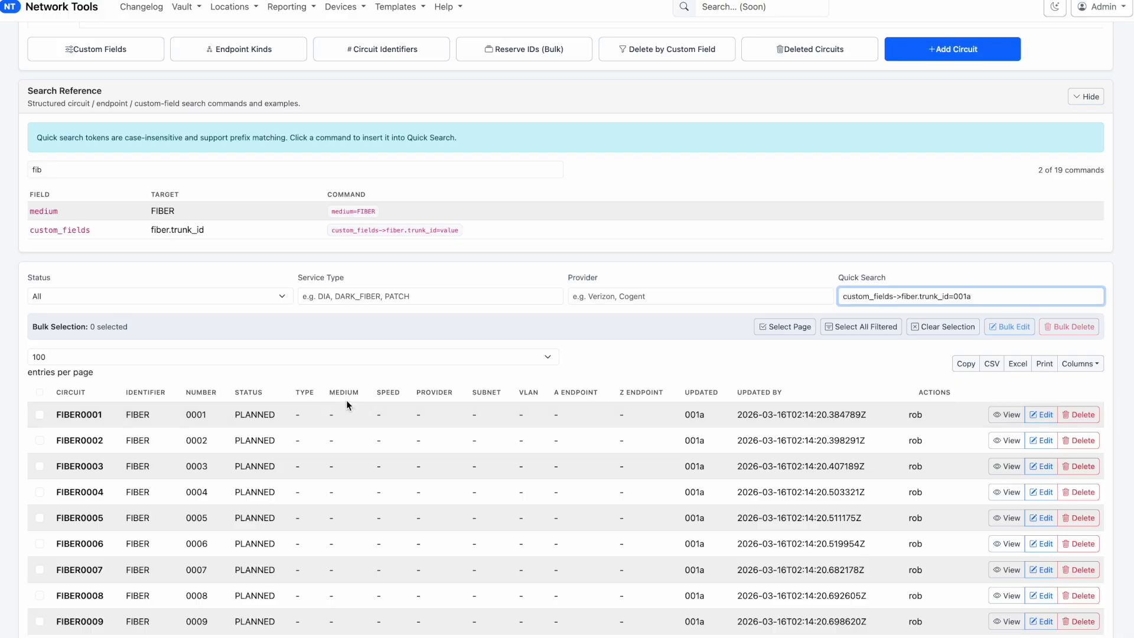
pyautogui.scroll(-8, 349, 400)
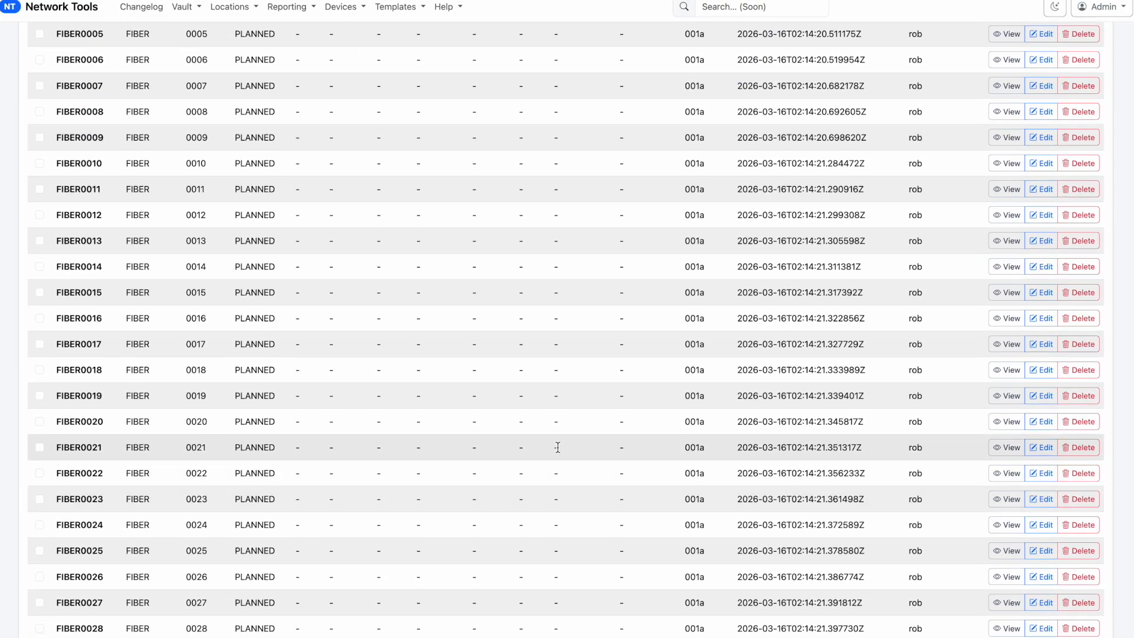
pyautogui.scroll(-3, 558, 447)
pyautogui.scroll(10, 559, 451)
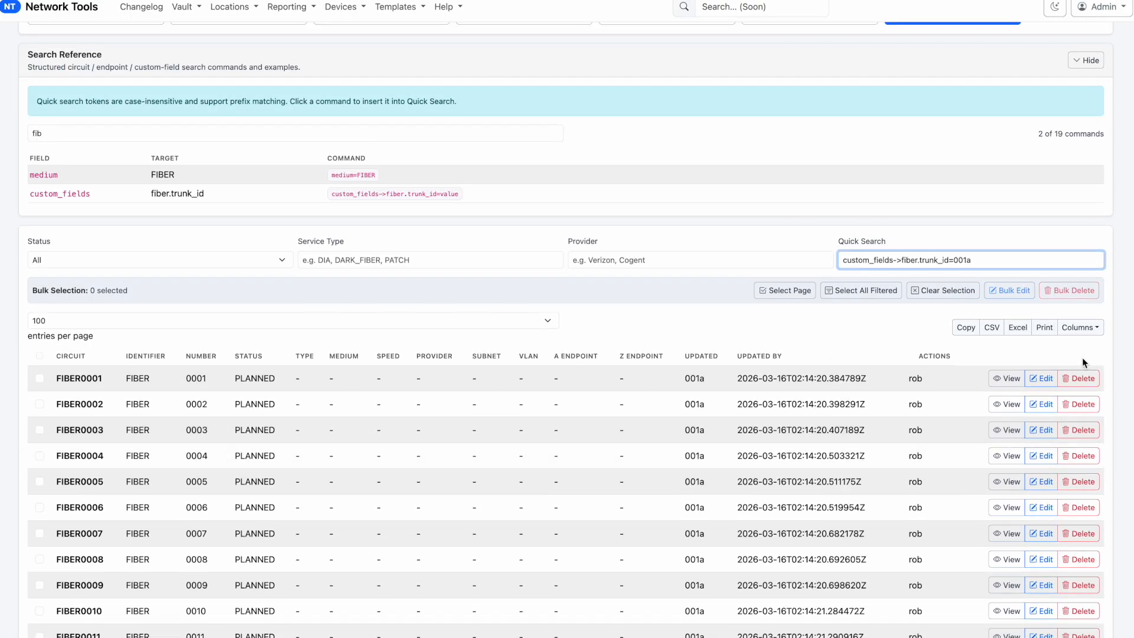
# Open circuit FIBER0001 for editing and set its Endpoint A device to lab-109-a4-3000
pyautogui.click(1041, 378)
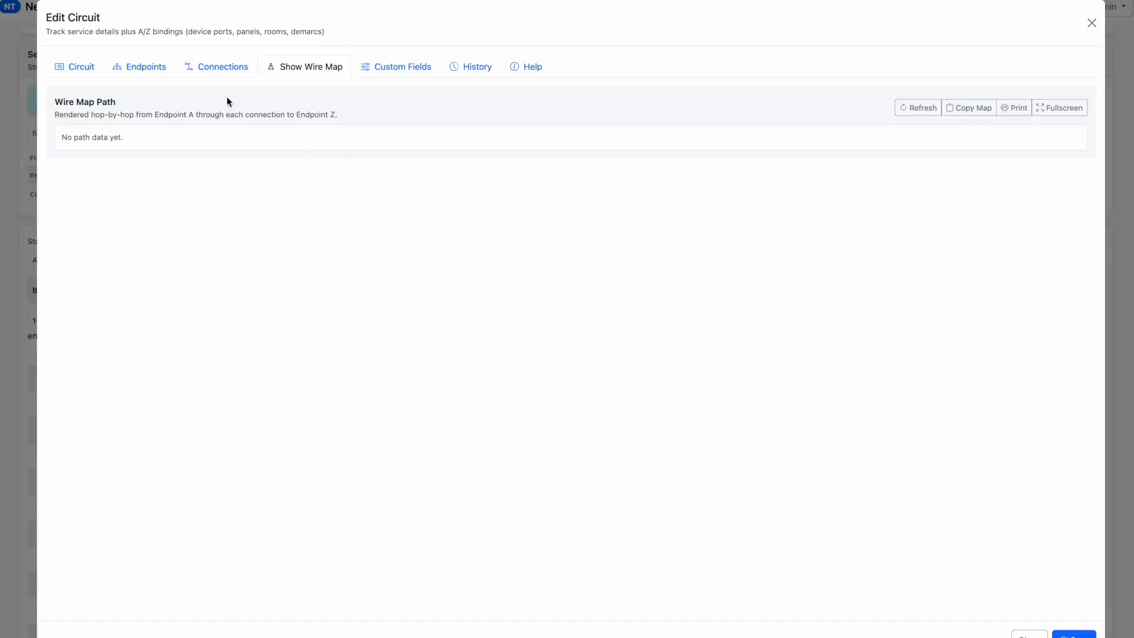
pyautogui.click(70, 66)
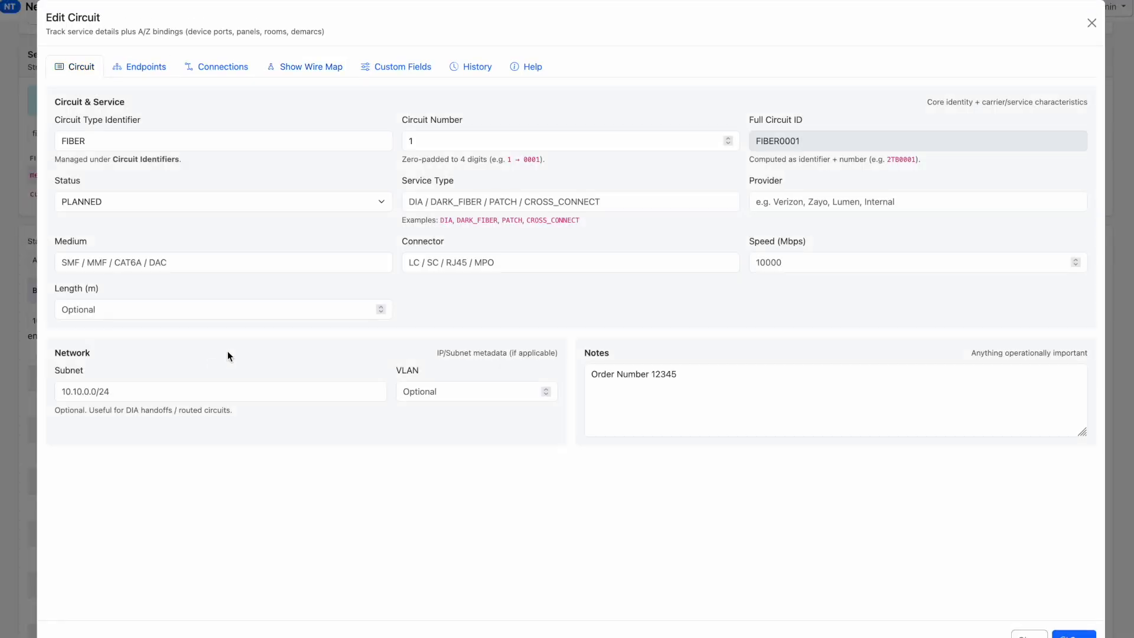
pyautogui.click(128, 71)
pyautogui.click(342, 151)
pyautogui.write('la')
pyautogui.press('Down')
pyautogui.press('Return')
# Set the Endpoint A port of the circuit to Te1/0/1
pyautogui.click(119, 214)
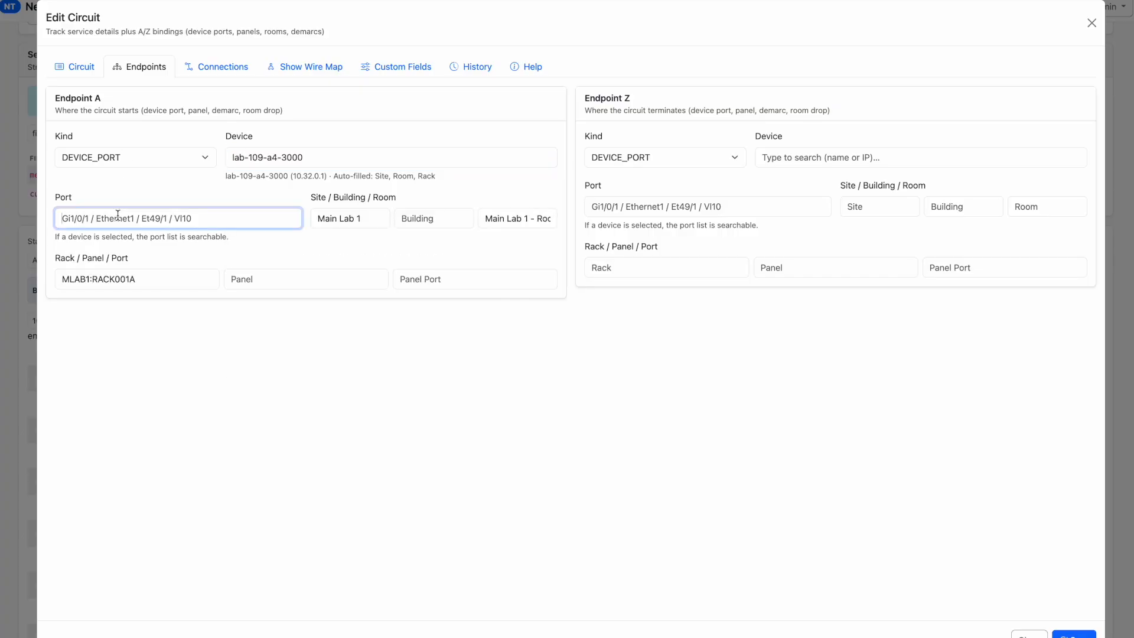
pyautogui.write('te')
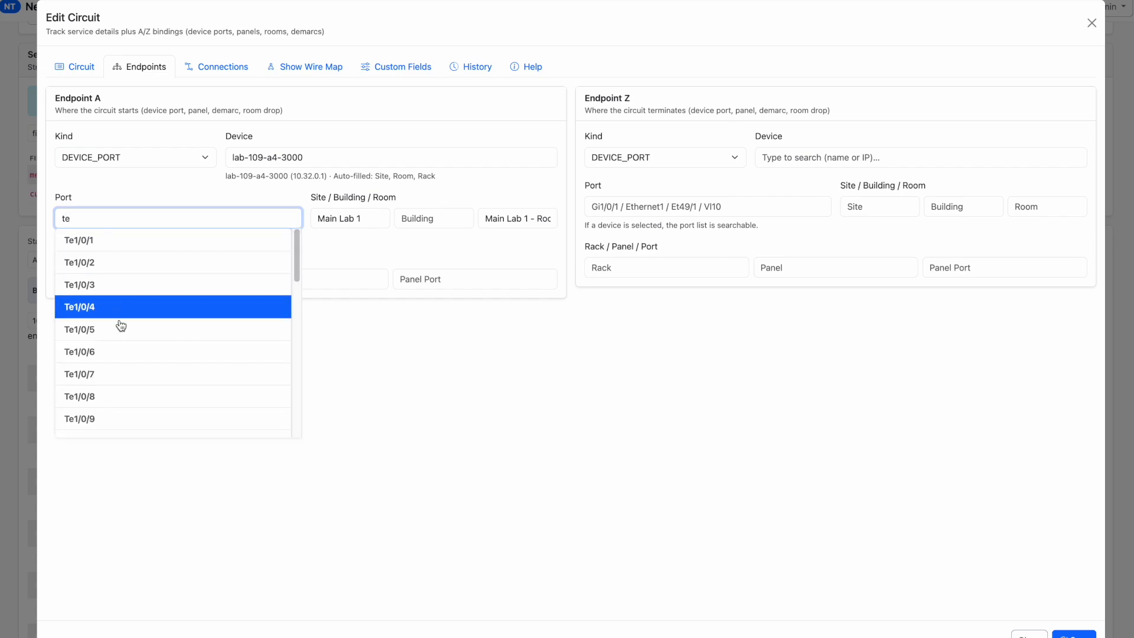
pyautogui.click(119, 247)
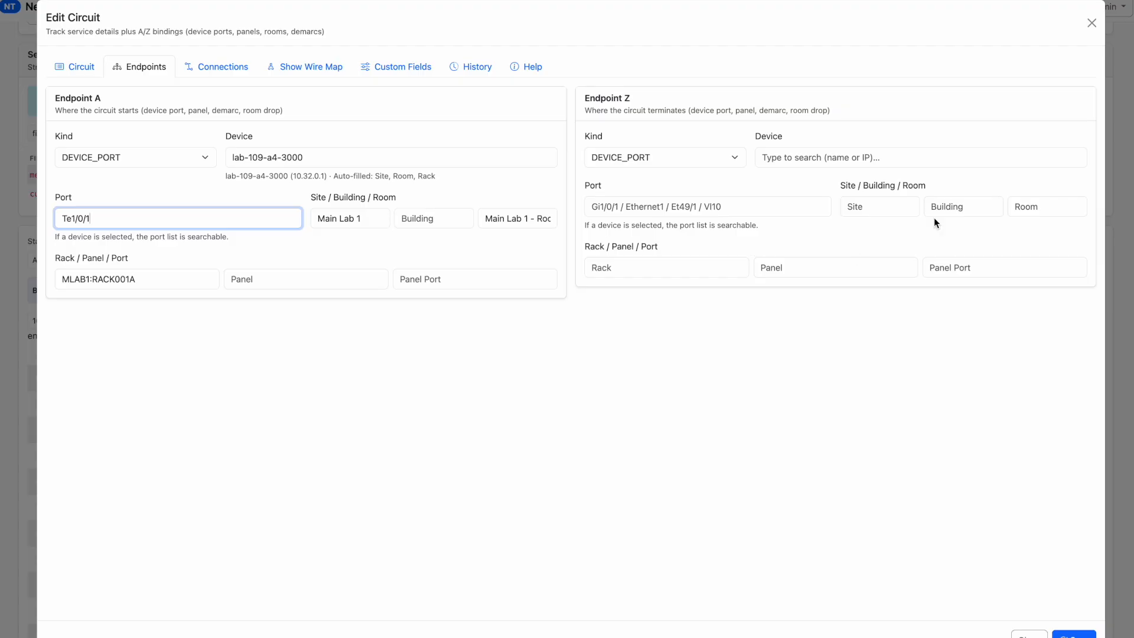
# Check the circuit's intermediate connections and wire map, and save the edited circuit
pyautogui.click(200, 70)
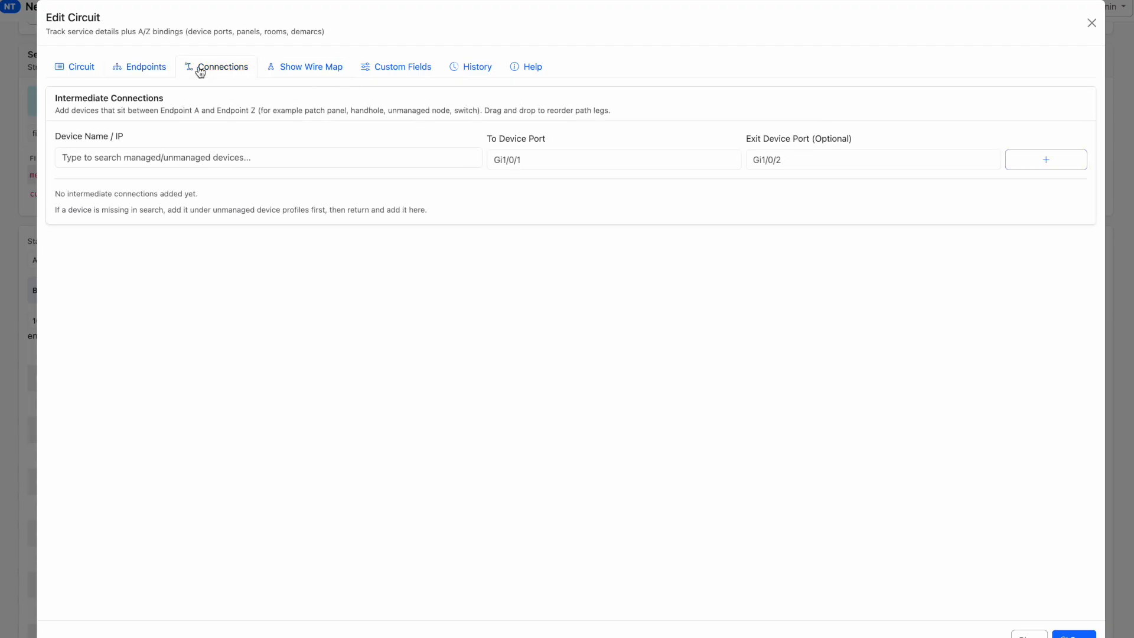
pyautogui.click(300, 72)
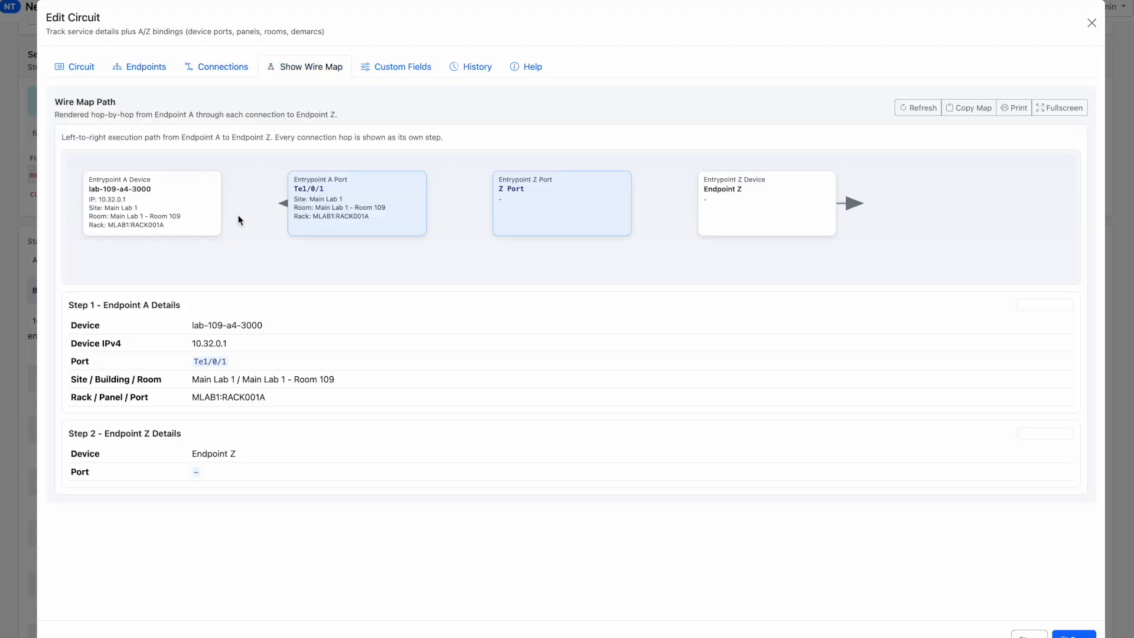
pyautogui.click(1074, 634)
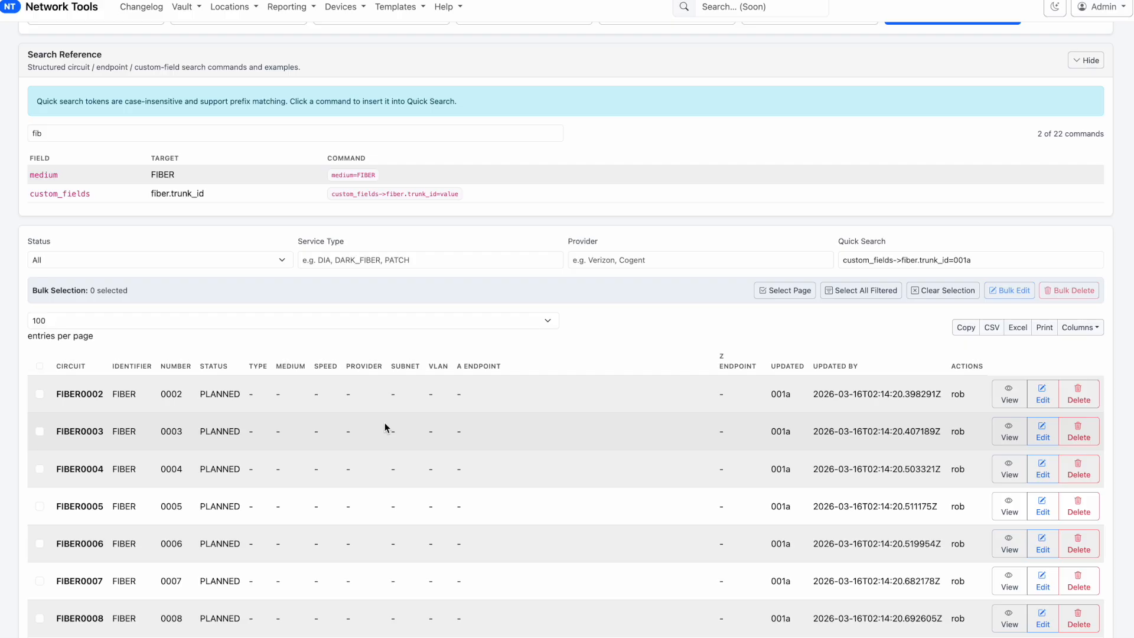
pyautogui.scroll(-1, 383, 425)
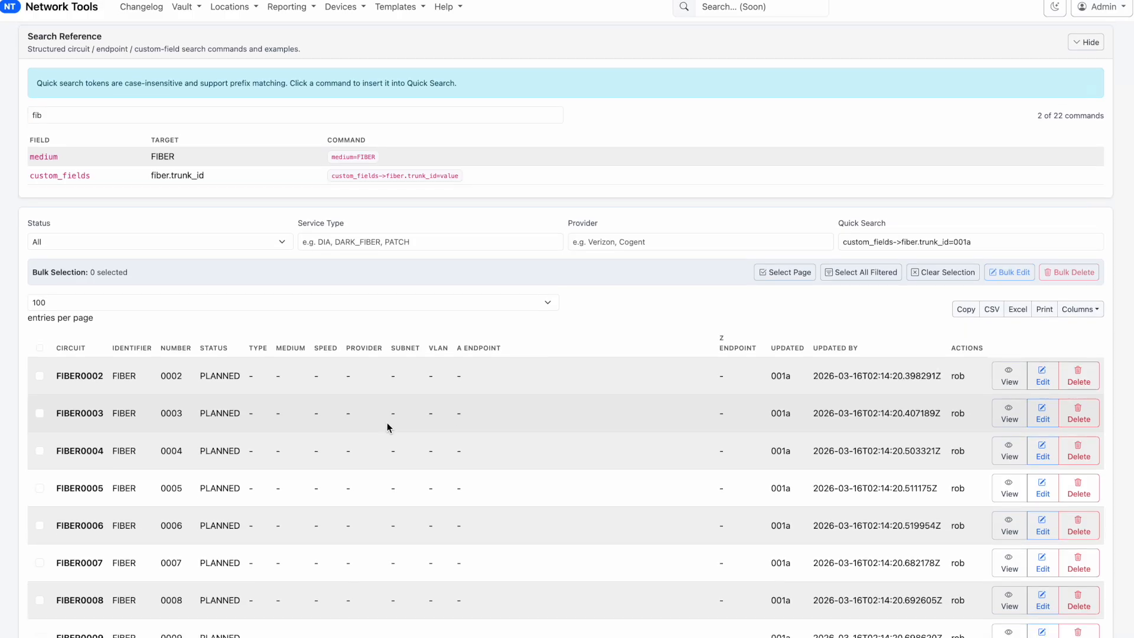
pyautogui.scroll(-3, 395, 390)
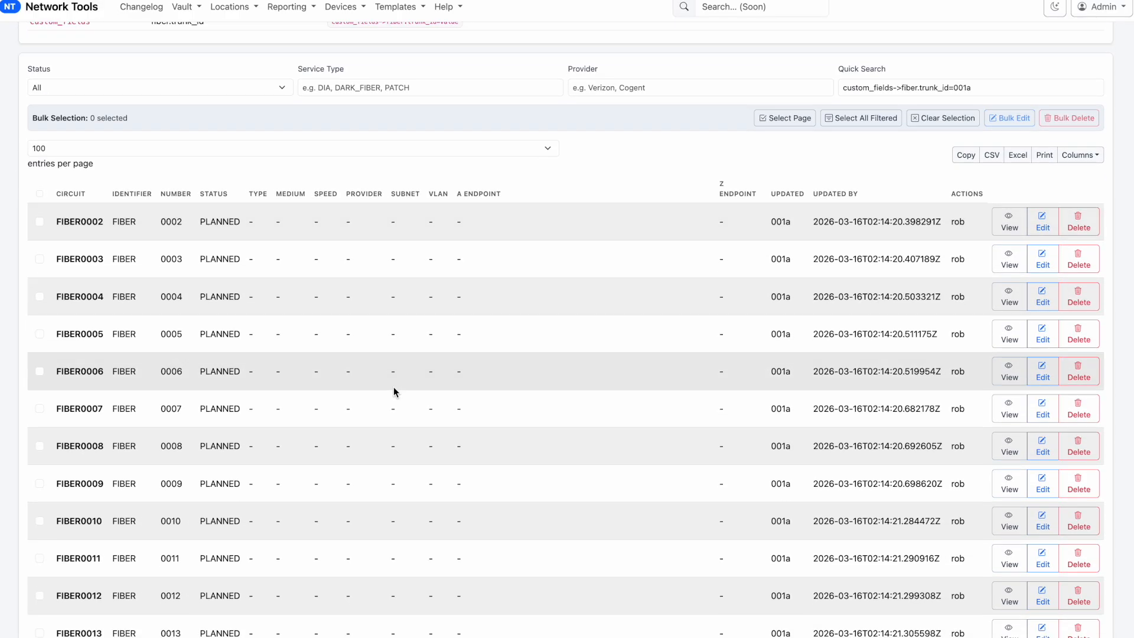
pyautogui.scroll(-5, 394, 388)
pyautogui.scroll(10, 393, 387)
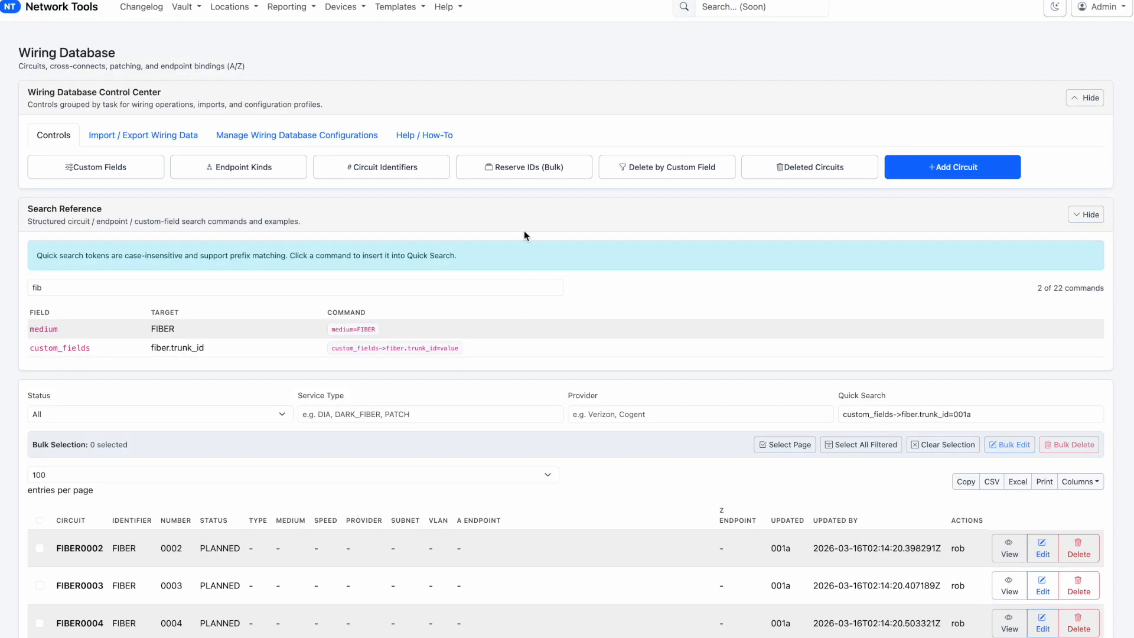
# Open the Rack Wiring Review and load the rack profile MLAB1:RACK001A
pyautogui.click(273, 10)
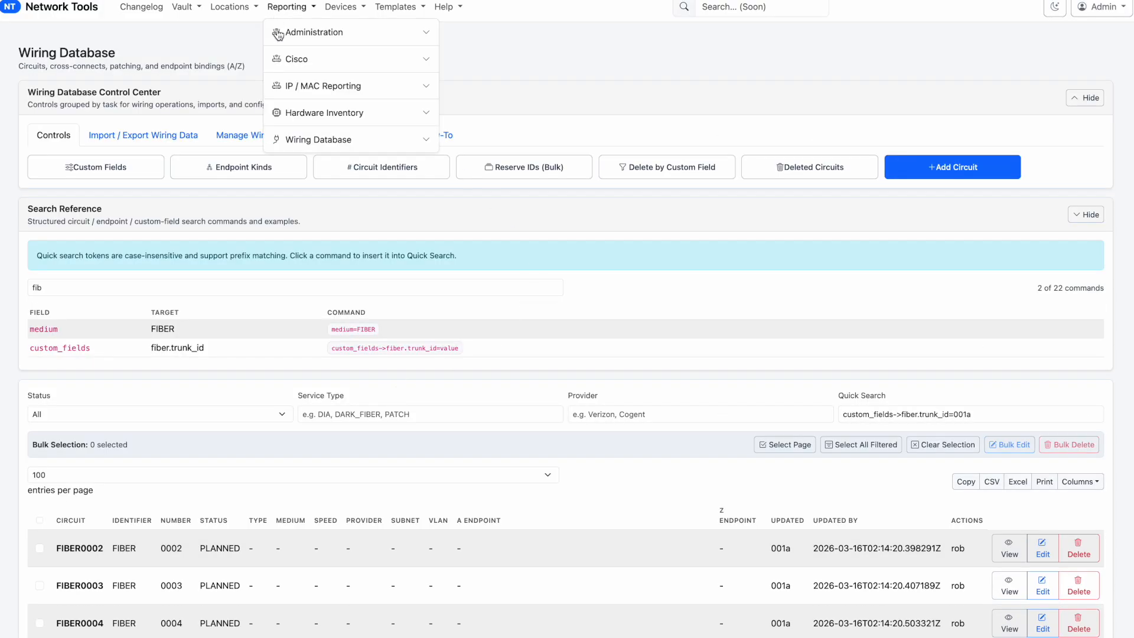
pyautogui.click(312, 113)
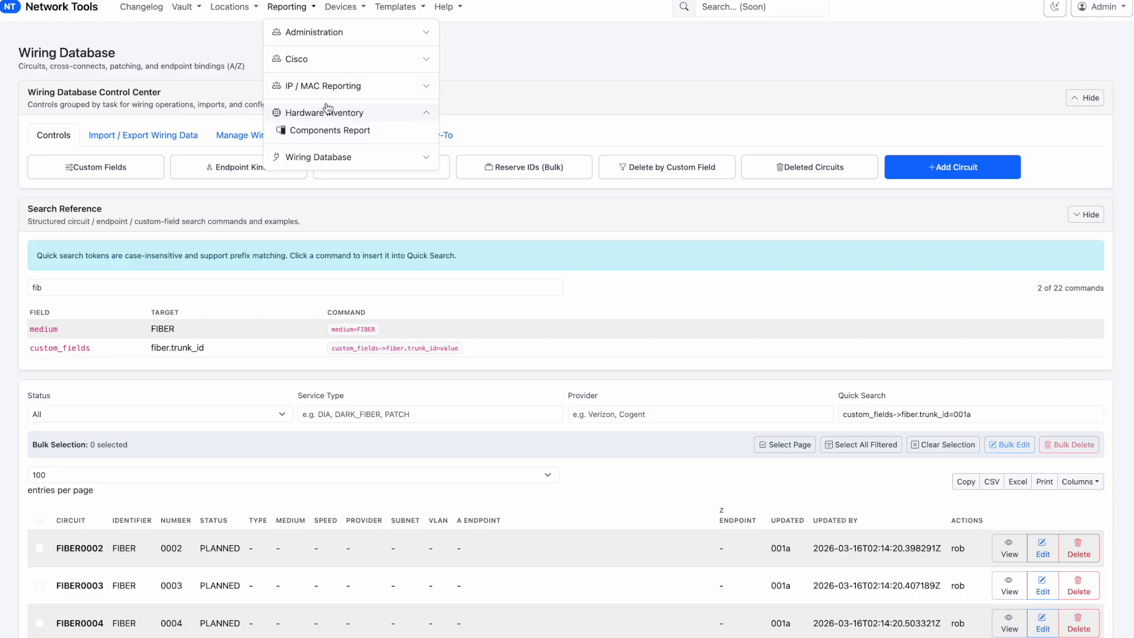
pyautogui.click(344, 9)
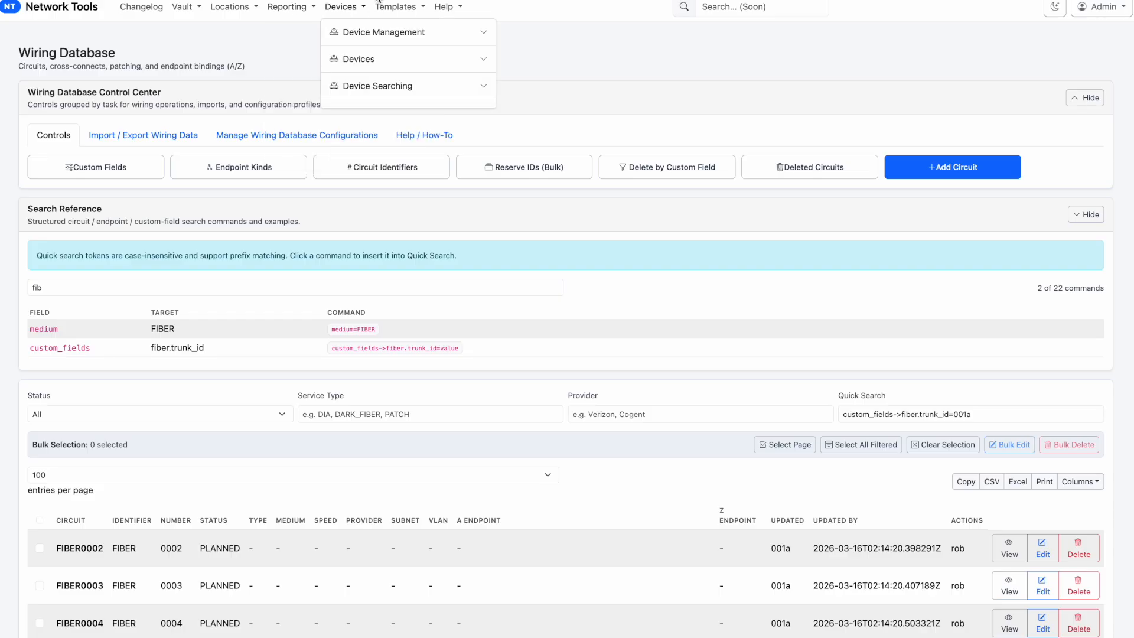
pyautogui.click(372, 38)
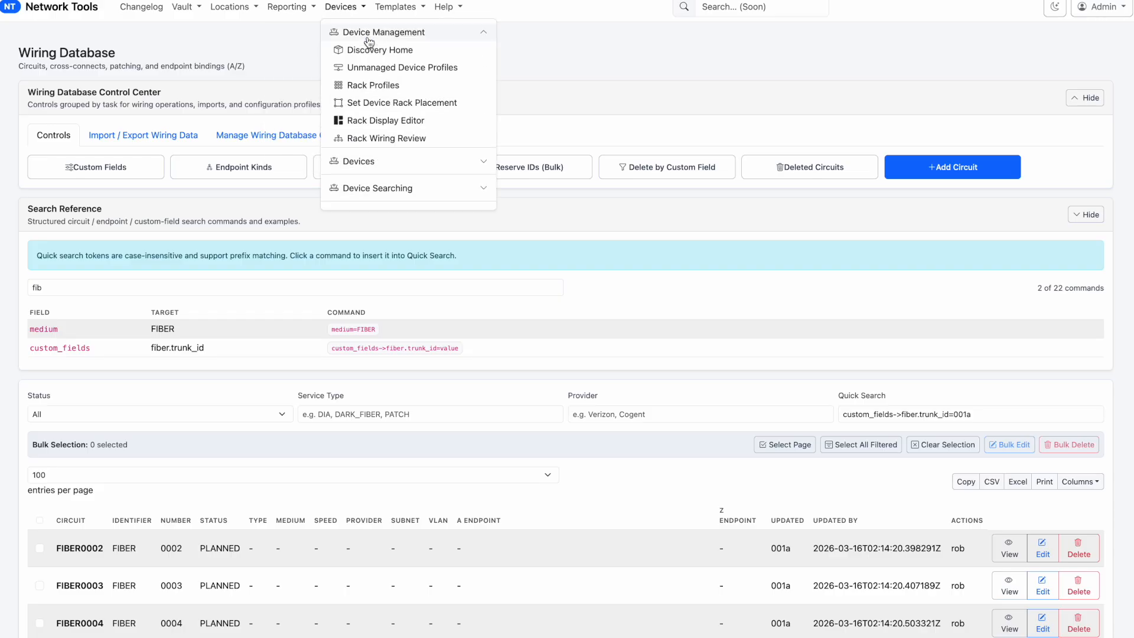
pyautogui.click(371, 139)
pyautogui.click(125, 126)
pyautogui.write('mla')
pyautogui.click(107, 158)
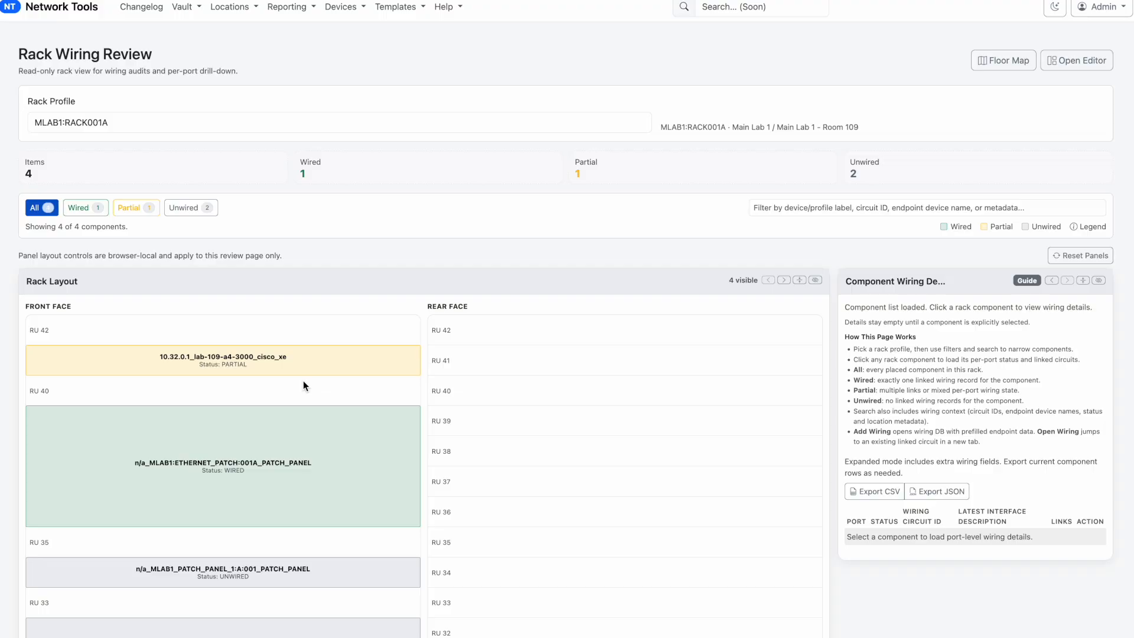
# Show the wiring details of lab-109-a4-3000 with the rack layout hidden, and examine the FIBER0001 row on port Te1/0/1
pyautogui.click(302, 377)
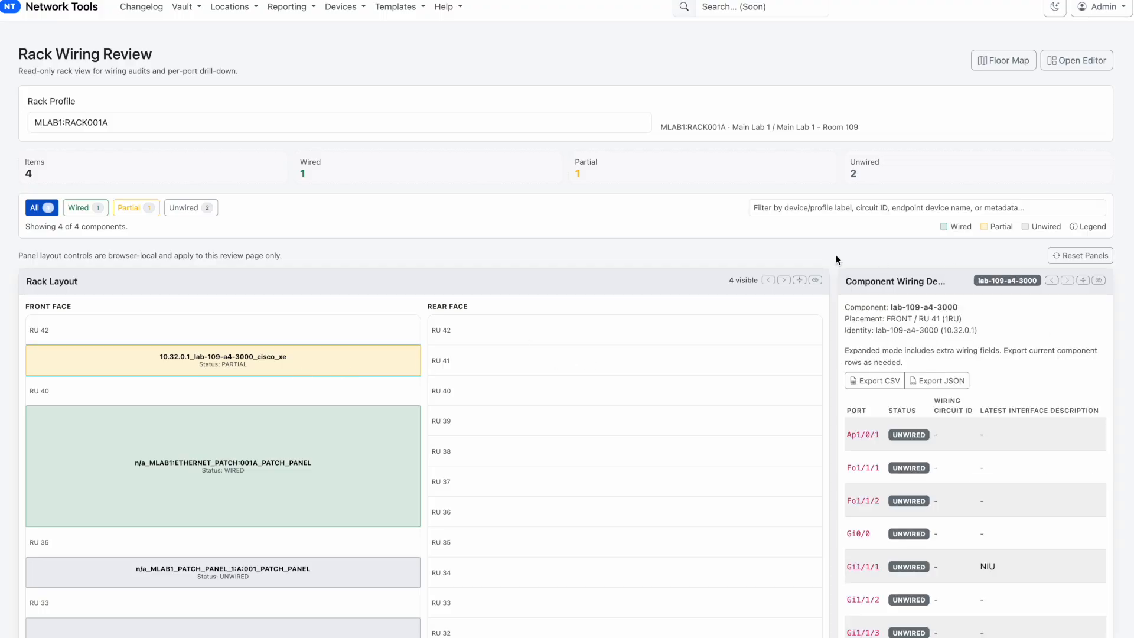
pyautogui.click(815, 281)
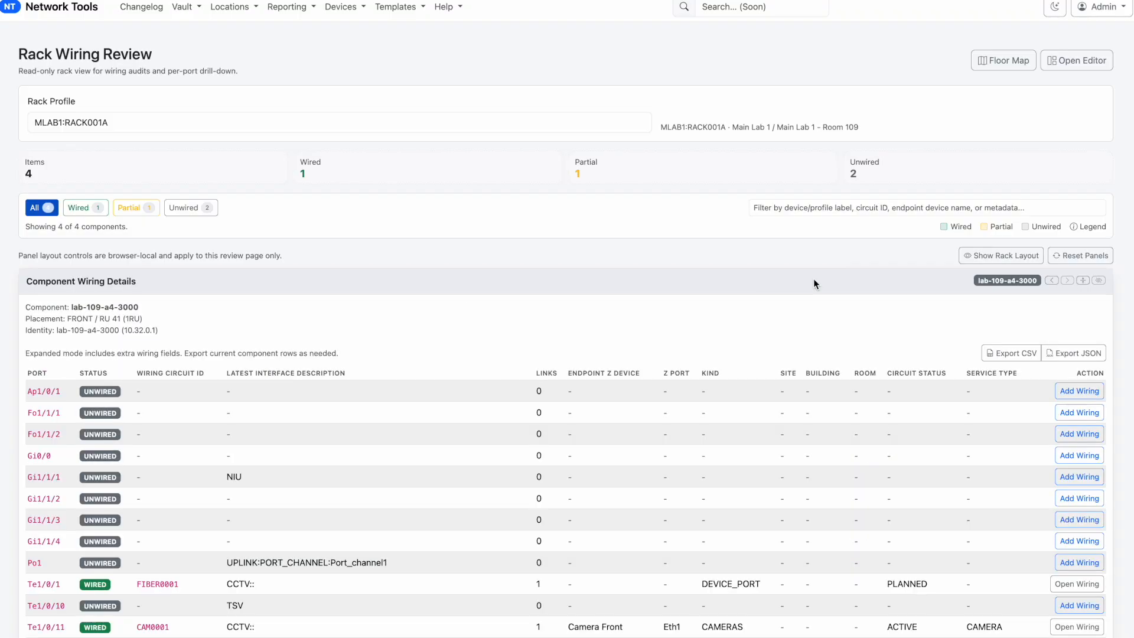
pyautogui.scroll(-3, 402, 555)
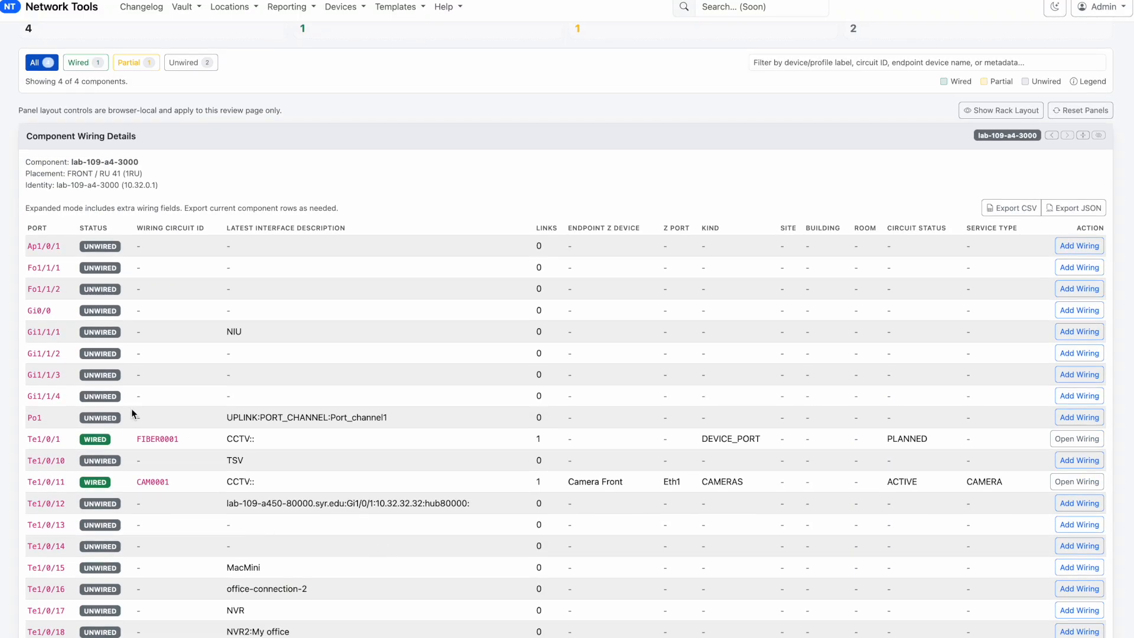
pyautogui.moveTo(164, 433); pyautogui.dragTo(616, 438)
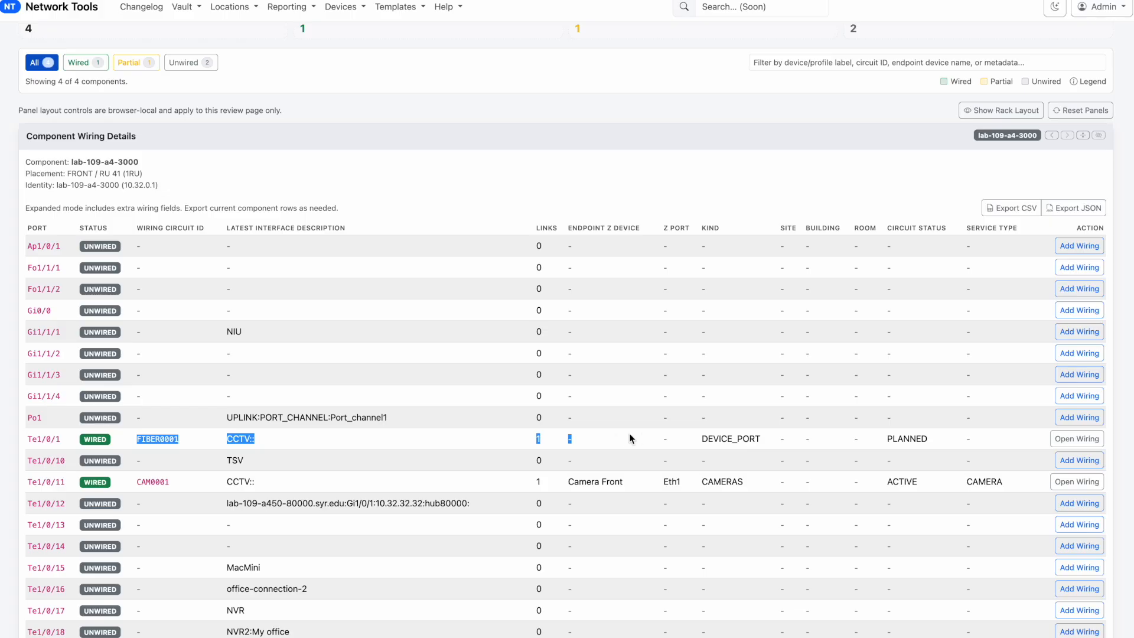
pyautogui.moveTo(777, 435); pyautogui.dragTo(932, 435)
pyautogui.click(932, 435)
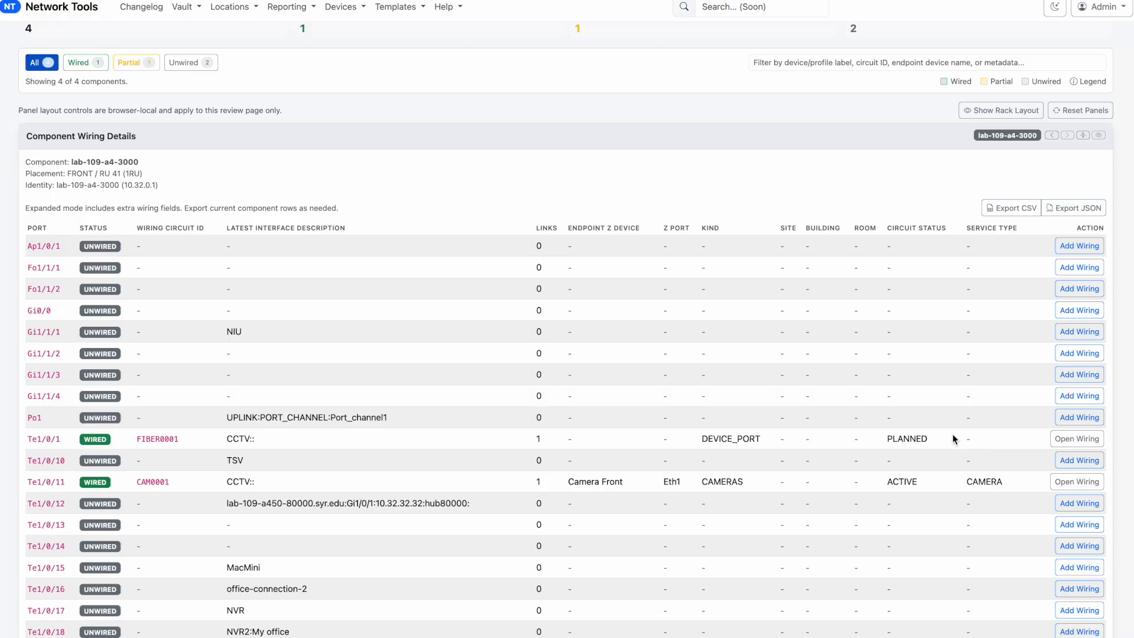
# Highlight the circuit ID FIBER0001 and the interface description on the Te1/0/1 row to inspect them
pyautogui.moveTo(26, 439); pyautogui.dragTo(134, 444)
pyautogui.click(133, 438)
pyautogui.moveTo(260, 438); pyautogui.dragTo(174, 441)
# Open the Jinja2 Template Editor and look over its page
pyautogui.scroll(3, 427, 192)
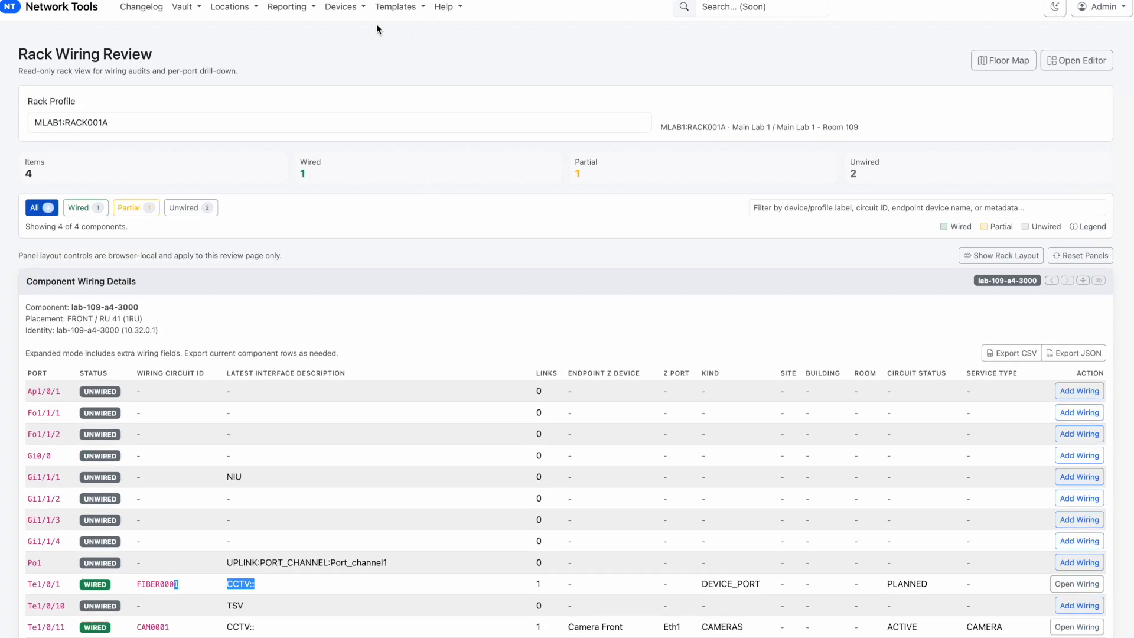
pyautogui.click(396, 7)
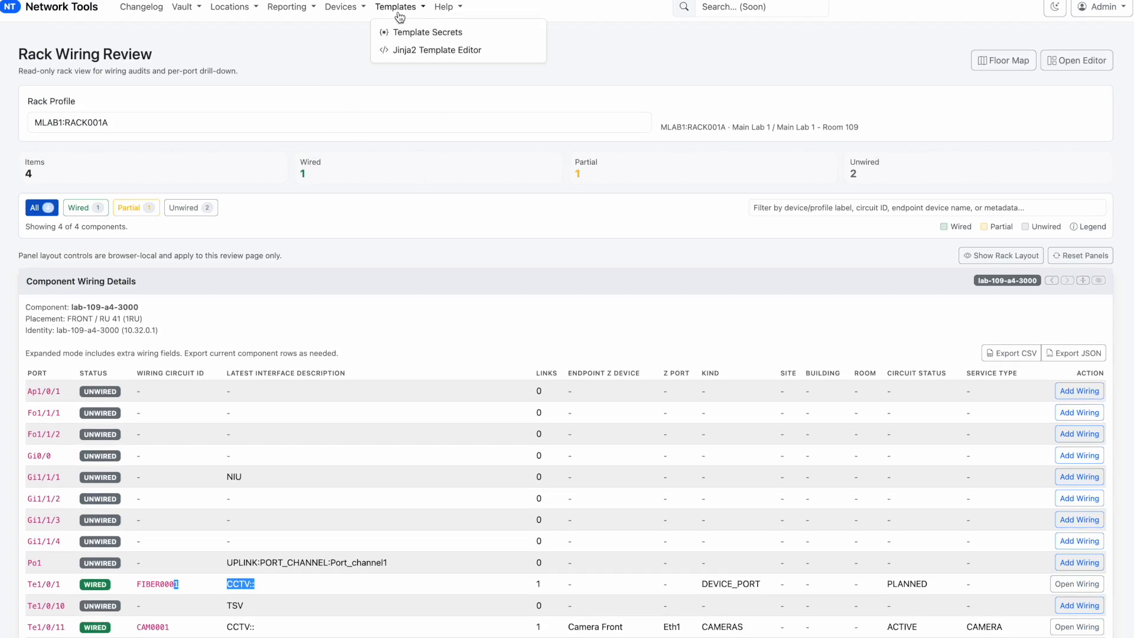
pyautogui.click(435, 51)
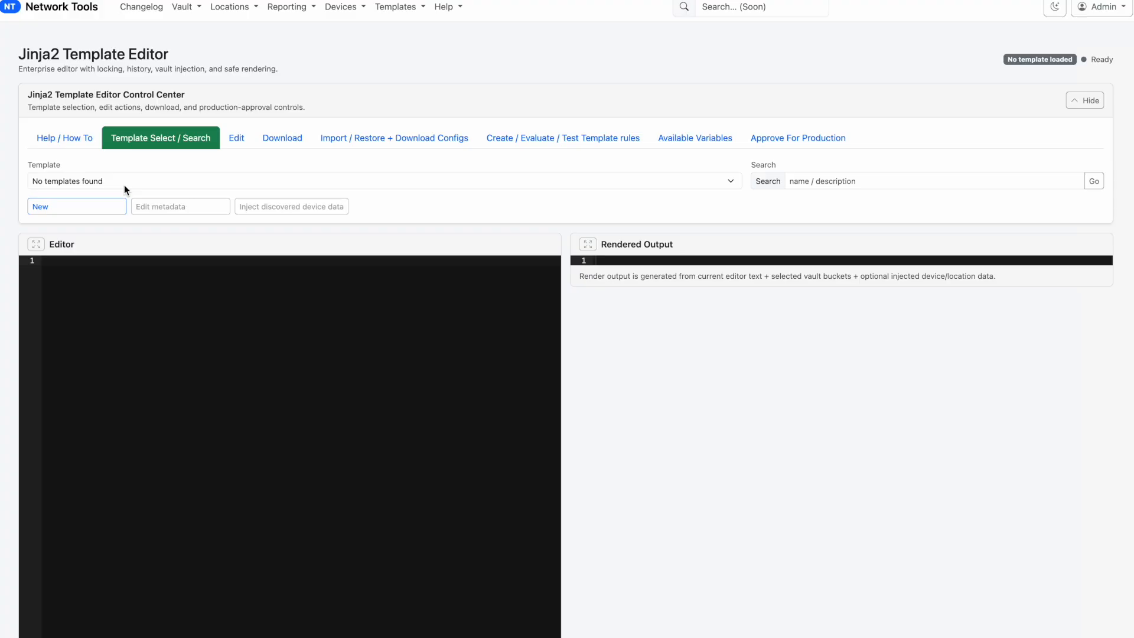
# Return to the Wiring Database and review the list of FIBER circuits
pyautogui.click(341, 8)
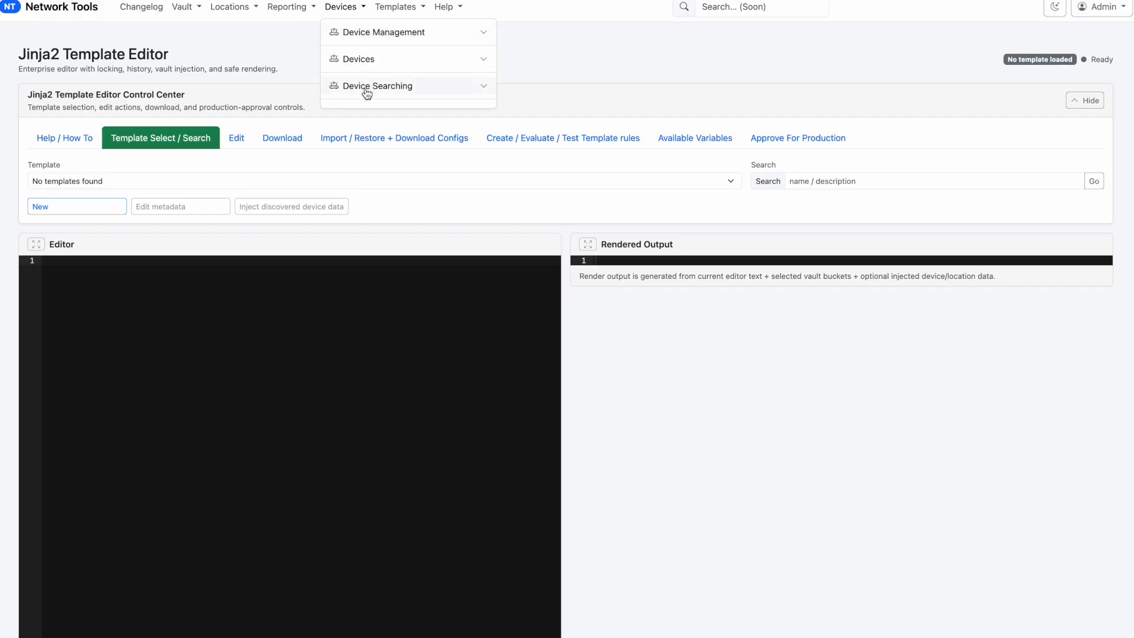
pyautogui.click(289, 7)
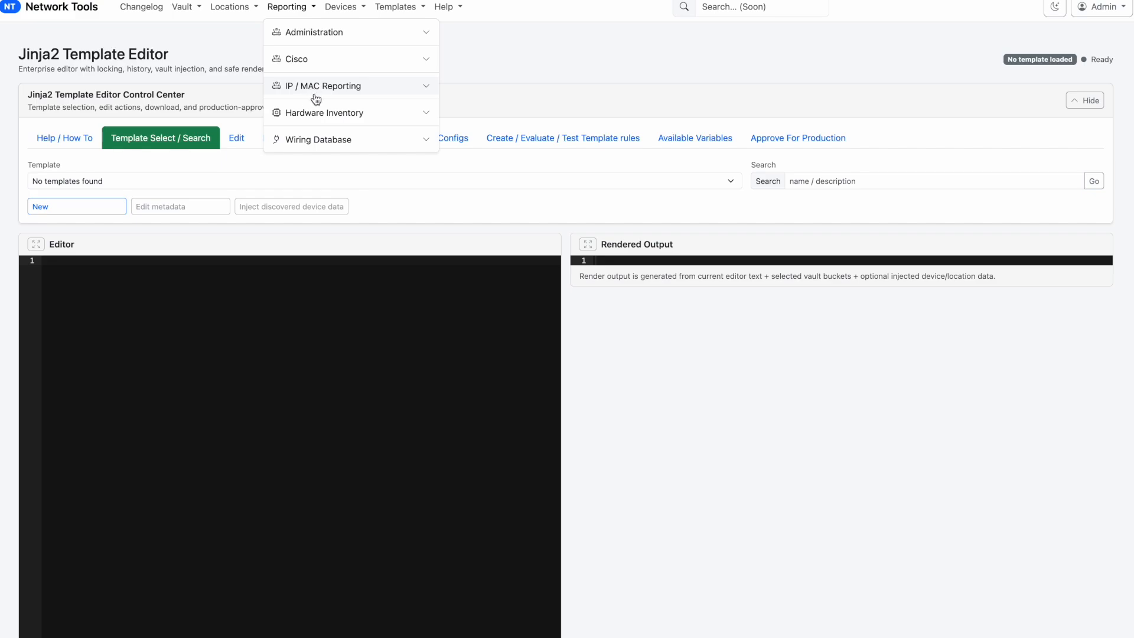
pyautogui.click(316, 142)
pyautogui.click(317, 158)
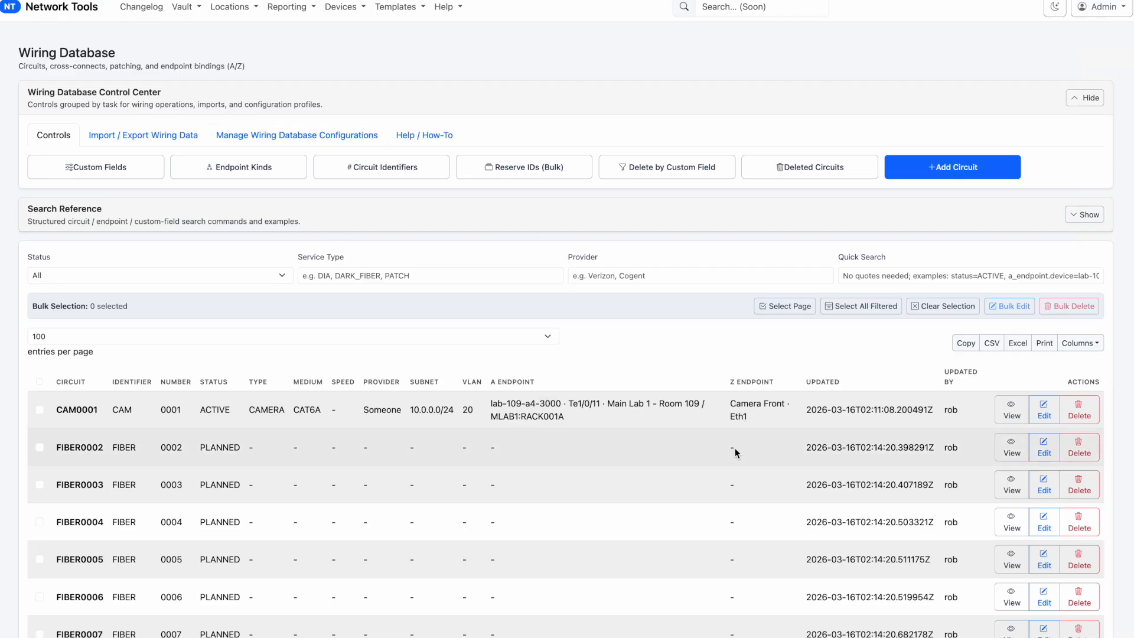
pyautogui.scroll(-2, 707, 487)
pyautogui.scroll(-5, 707, 487)
pyautogui.scroll(8, 707, 486)
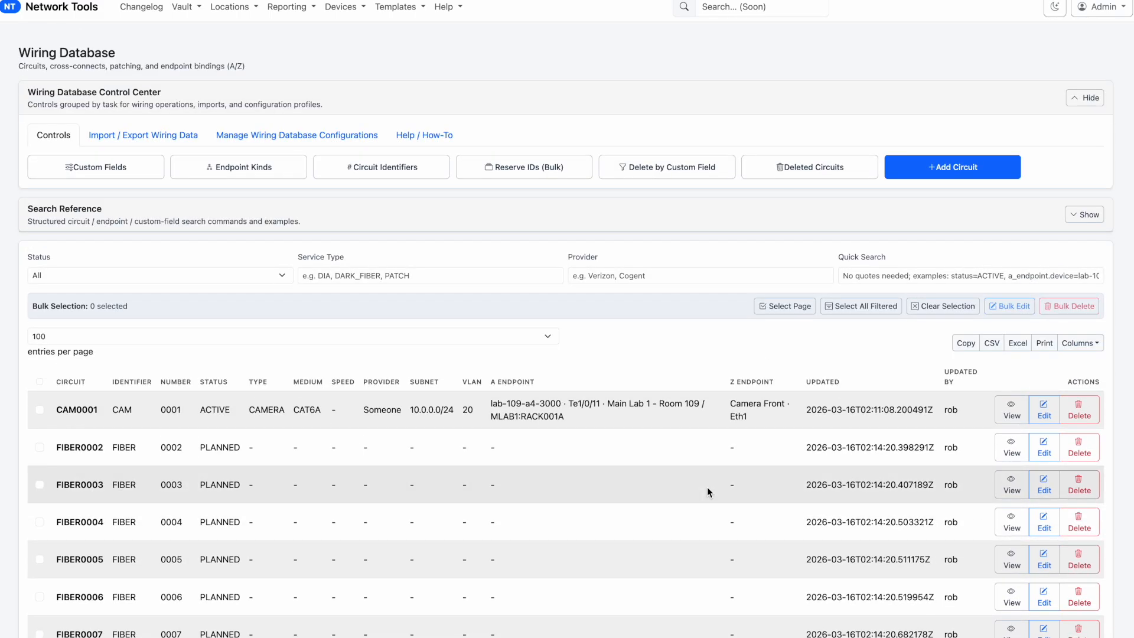
pyautogui.scroll(-10, 251, 483)
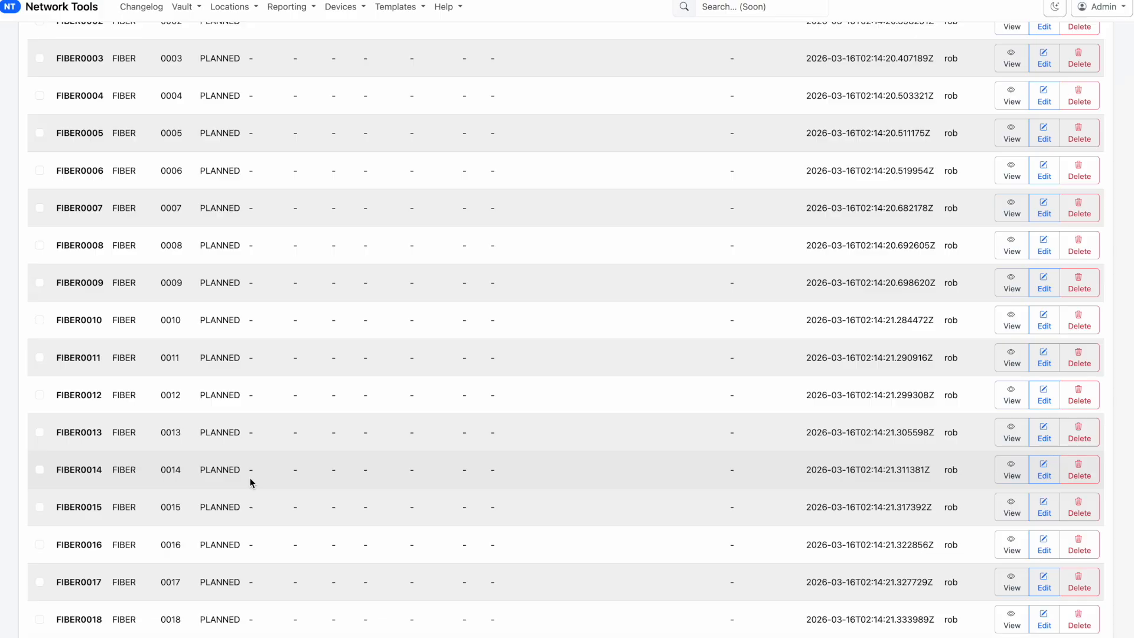
pyautogui.scroll(10, 252, 483)
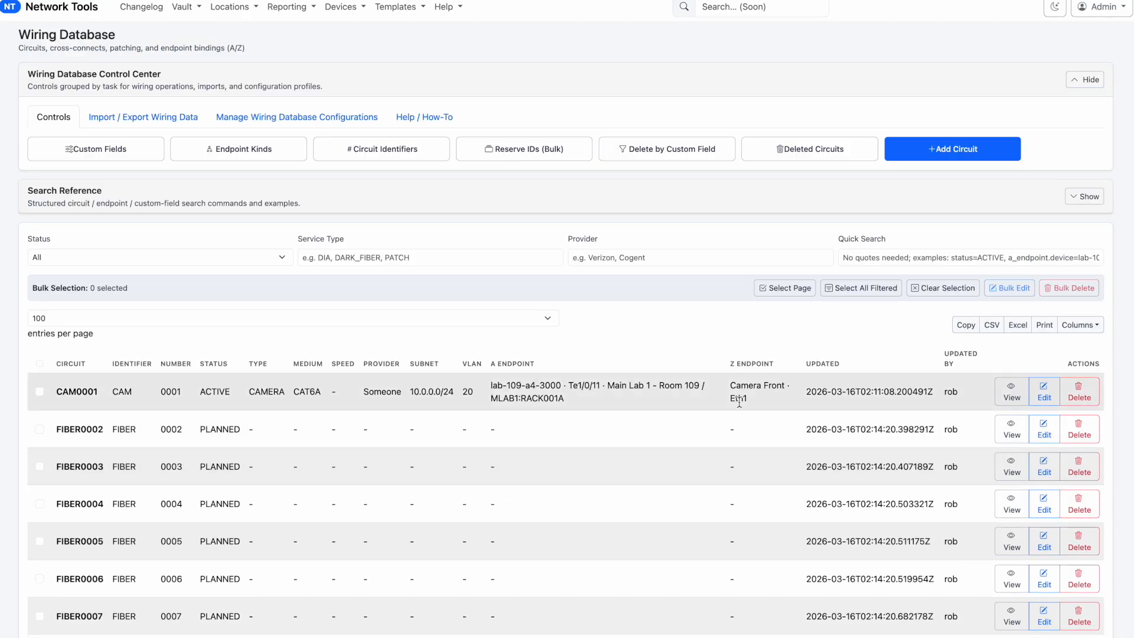
pyautogui.click(638, 155)
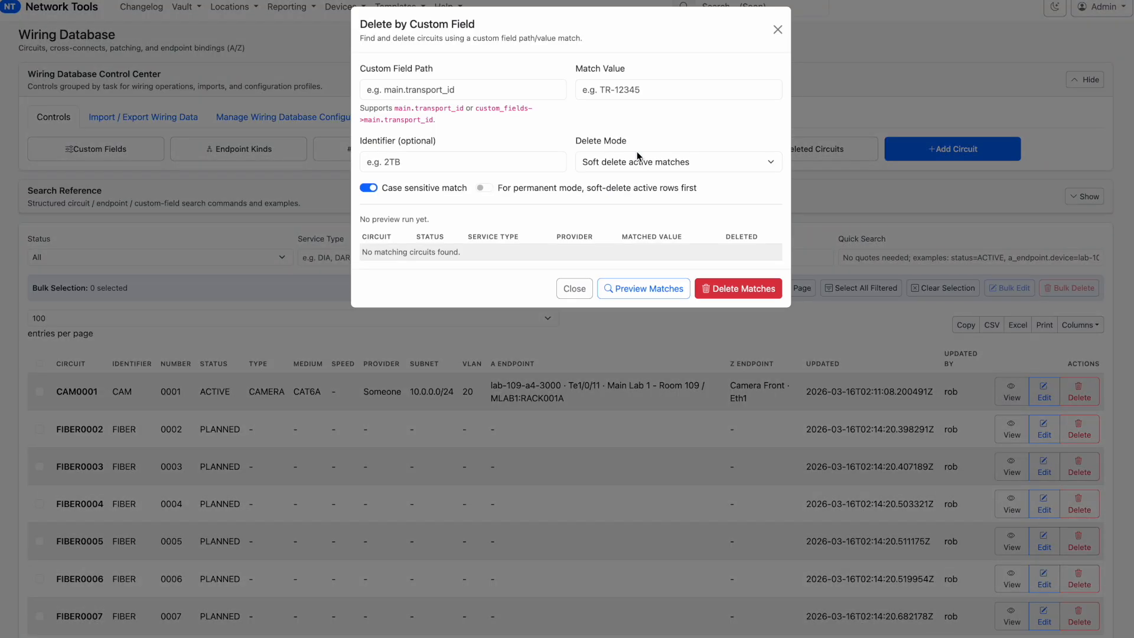
pyautogui.click(427, 88)
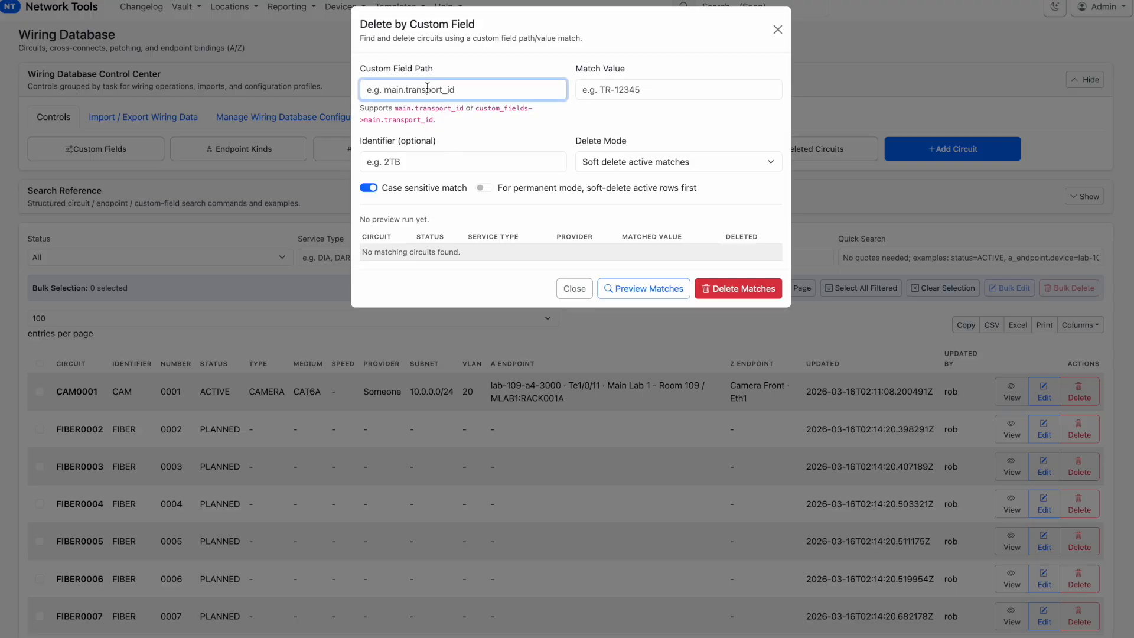
pyautogui.write('fibe')
pyautogui.press('BackSpace')
pyautogui.press('BackSpace')
pyautogui.press('BackSpace')
pyautogui.press('BackSpace')
pyautogui.click(214, 187)
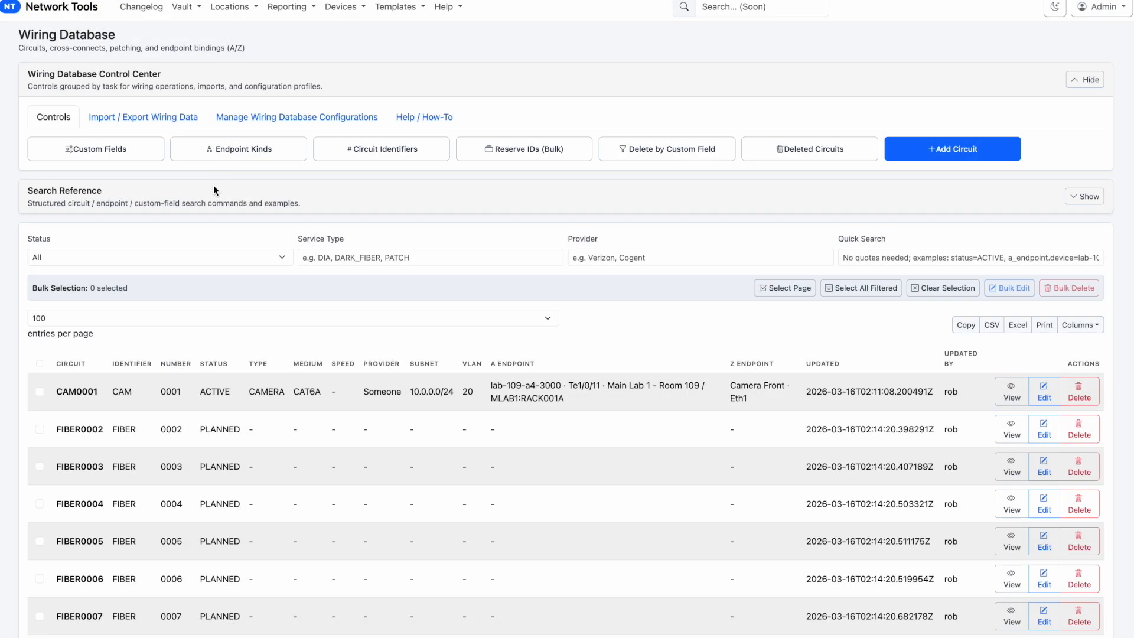
# Filter the search reference commands by "trunk" and copy the custom field path fiber.trunk_id
pyautogui.click(1085, 196)
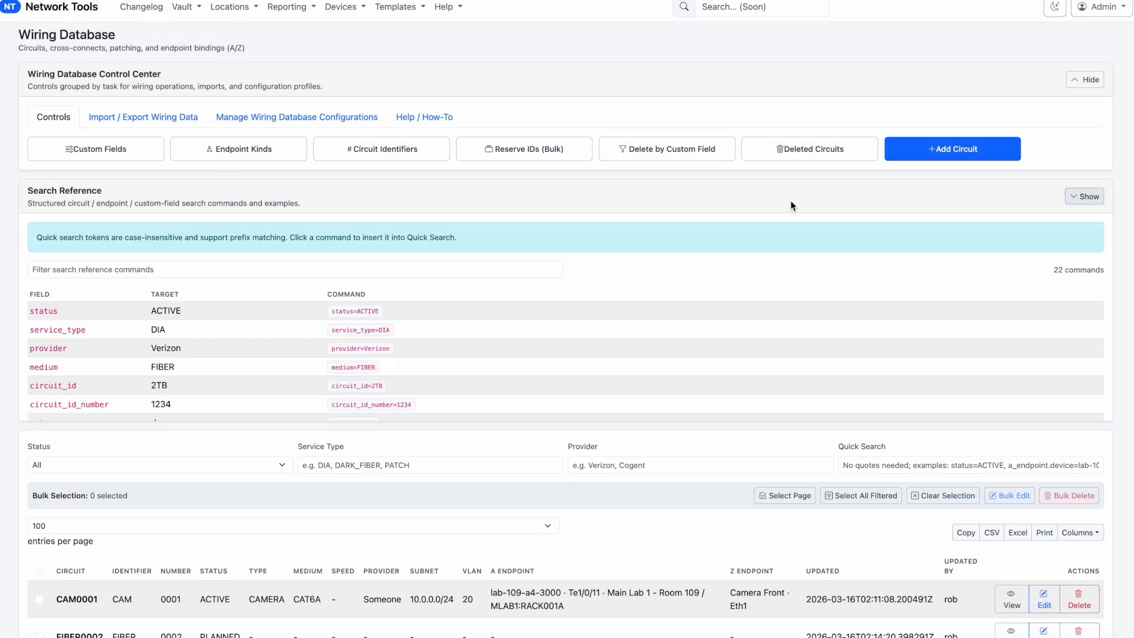
pyautogui.click(175, 269)
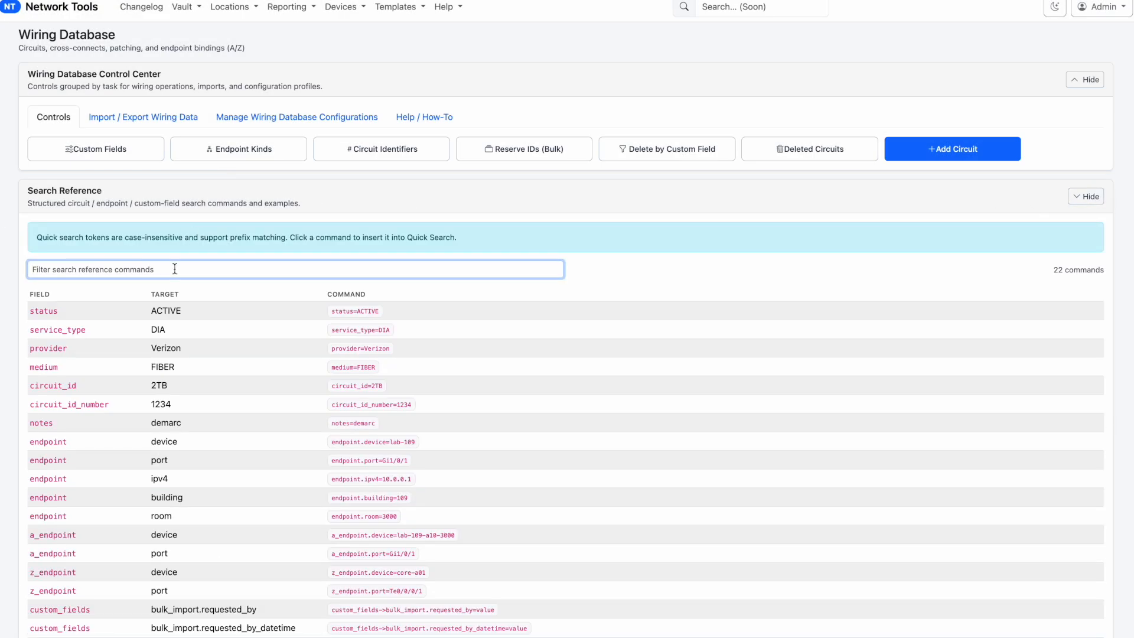
pyautogui.write('trunk')
pyautogui.moveTo(206, 311); pyautogui.dragTo(139, 313)
pyautogui.hotkey('ctrl', 'c')
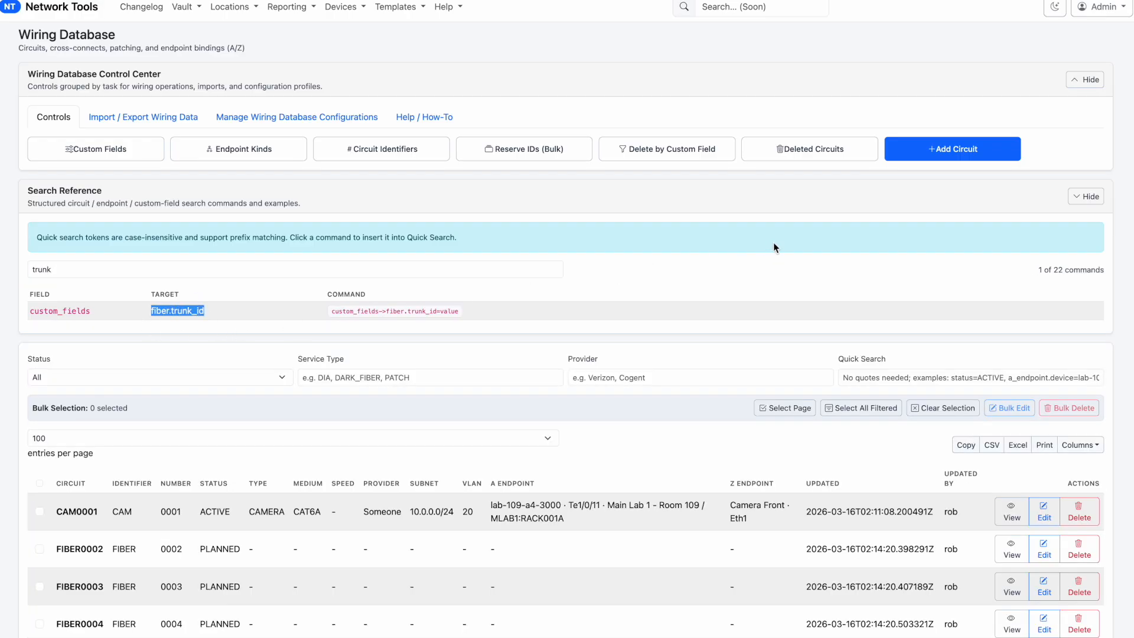
# Set up a delete by custom field with the path fiber.trunk_id and the match value 001a
pyautogui.click(672, 149)
pyautogui.click(415, 86)
pyautogui.hotkey('ctrl', 'v')
pyautogui.moveTo(387, 90); pyautogui.dragTo(327, 91)
pyautogui.click(376, 89)
pyautogui.click(618, 93)
pyautogui.write('00')
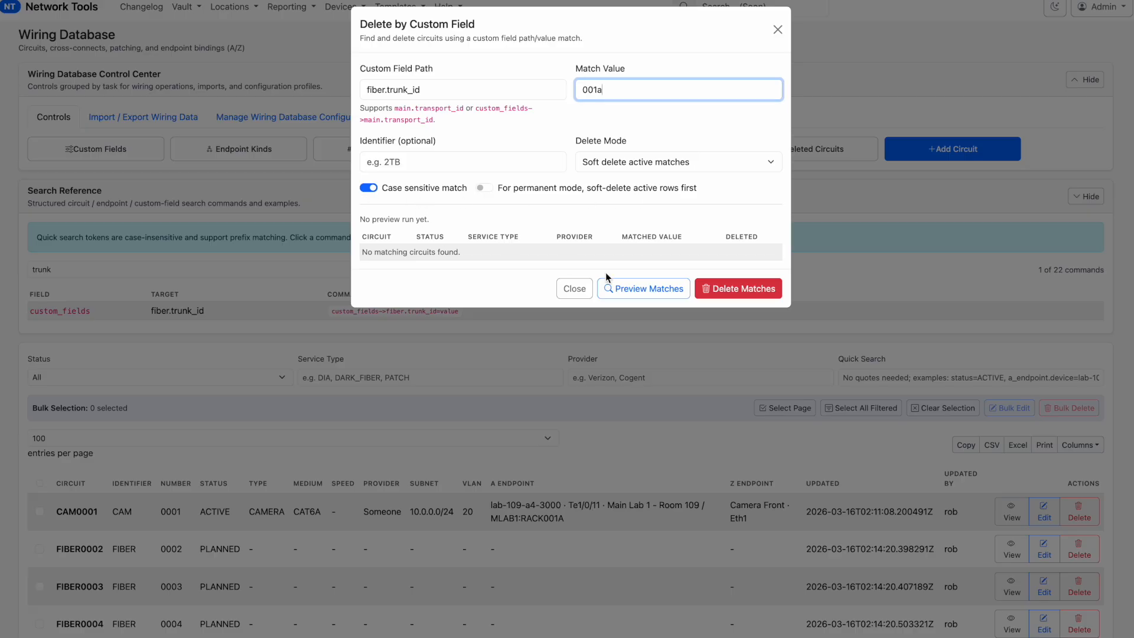
# Preview the circuits matching the custom field and soft delete them all
pyautogui.click(650, 293)
pyautogui.scroll(-10, 580, 407)
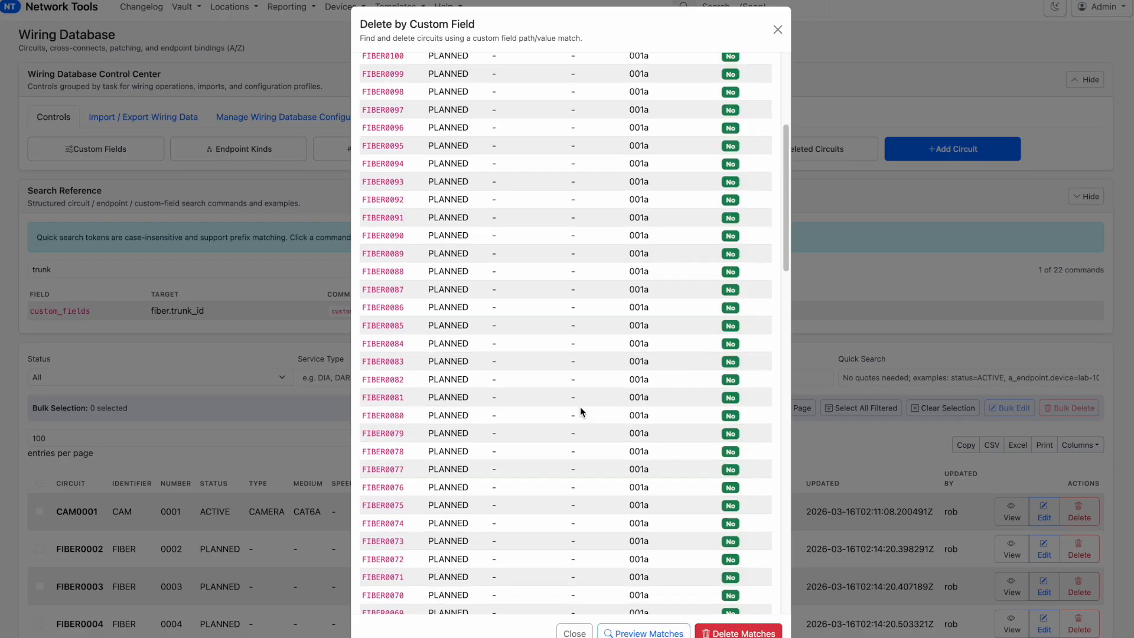
pyautogui.scroll(10, 580, 407)
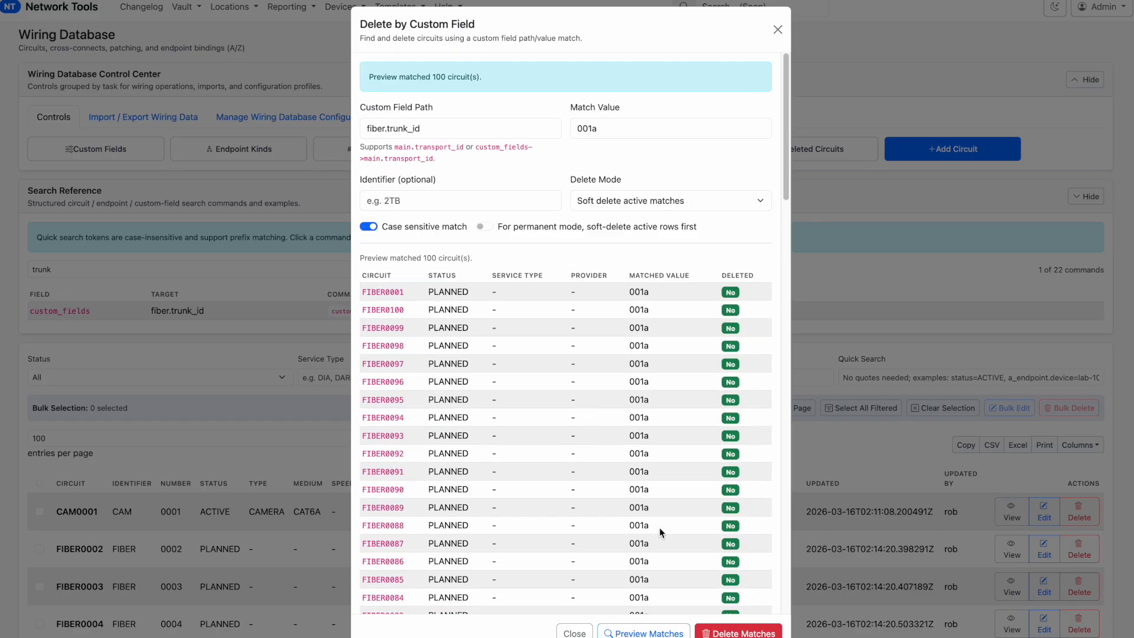
pyautogui.click(739, 633)
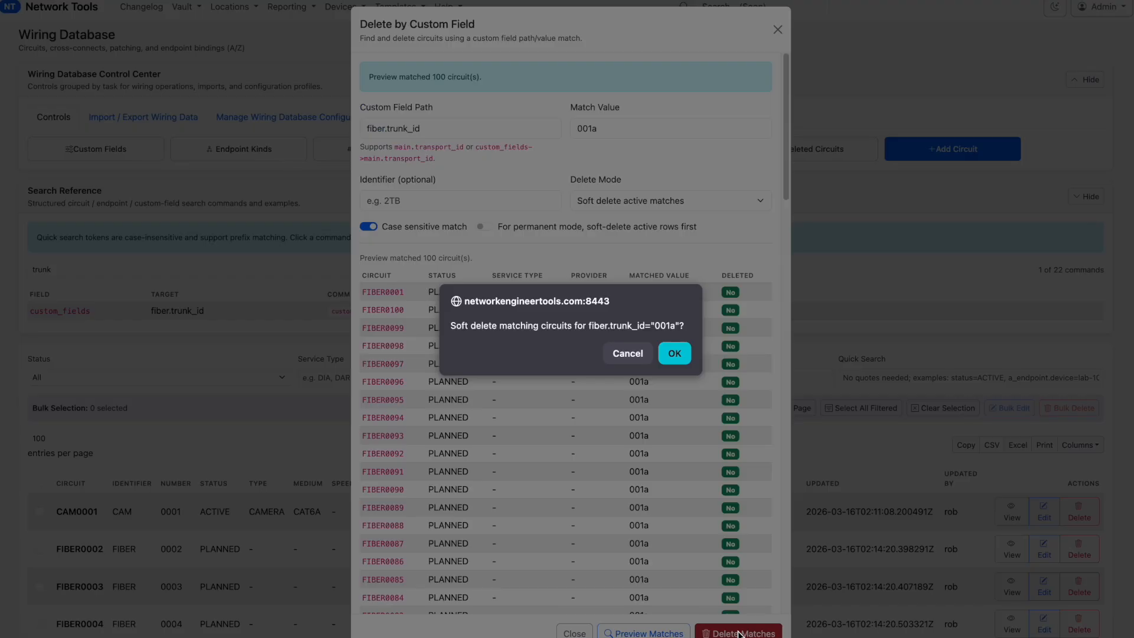
pyautogui.click(674, 353)
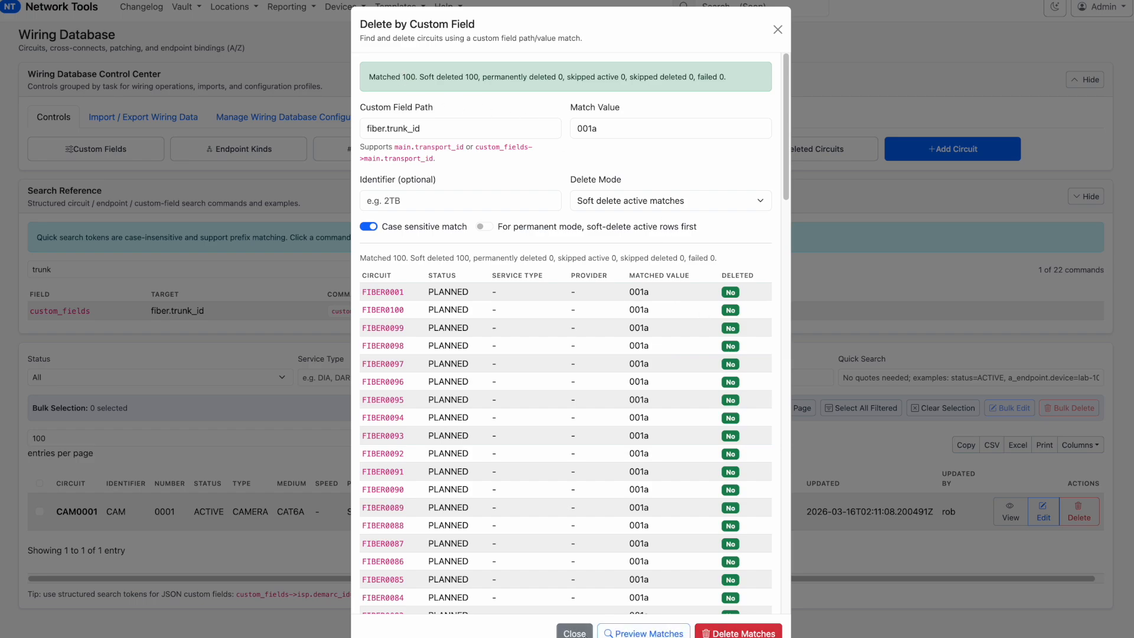
pyautogui.click(574, 631)
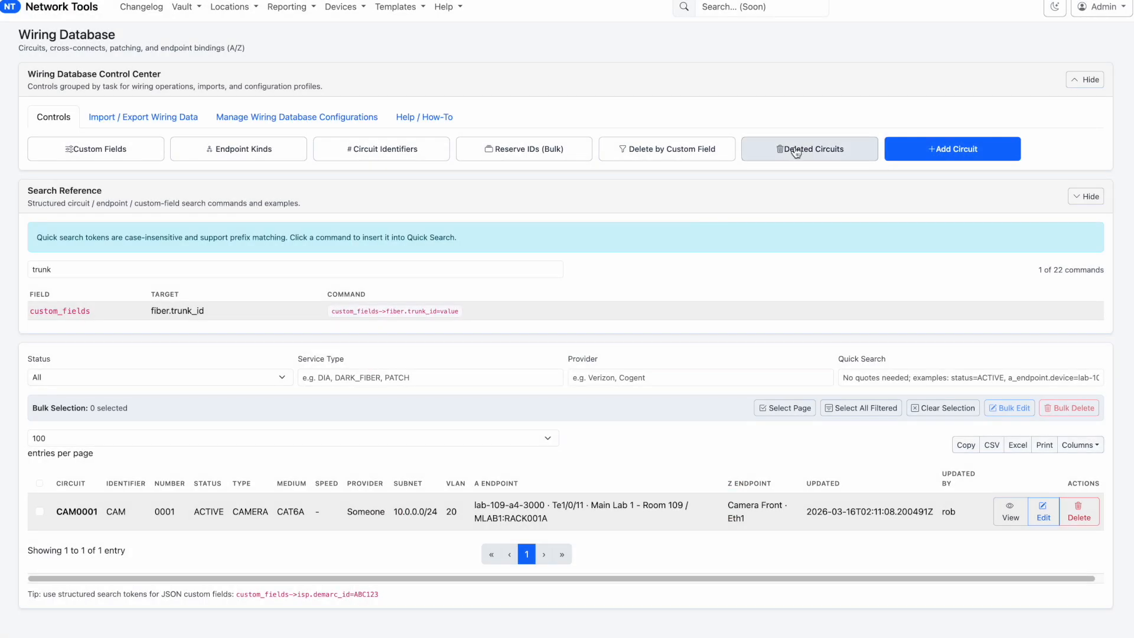
# Review the soft-deleted circuits and permanently delete all of them
pyautogui.click(796, 150)
pyautogui.scroll(-6, 332, 335)
pyautogui.scroll(-19, 413, 339)
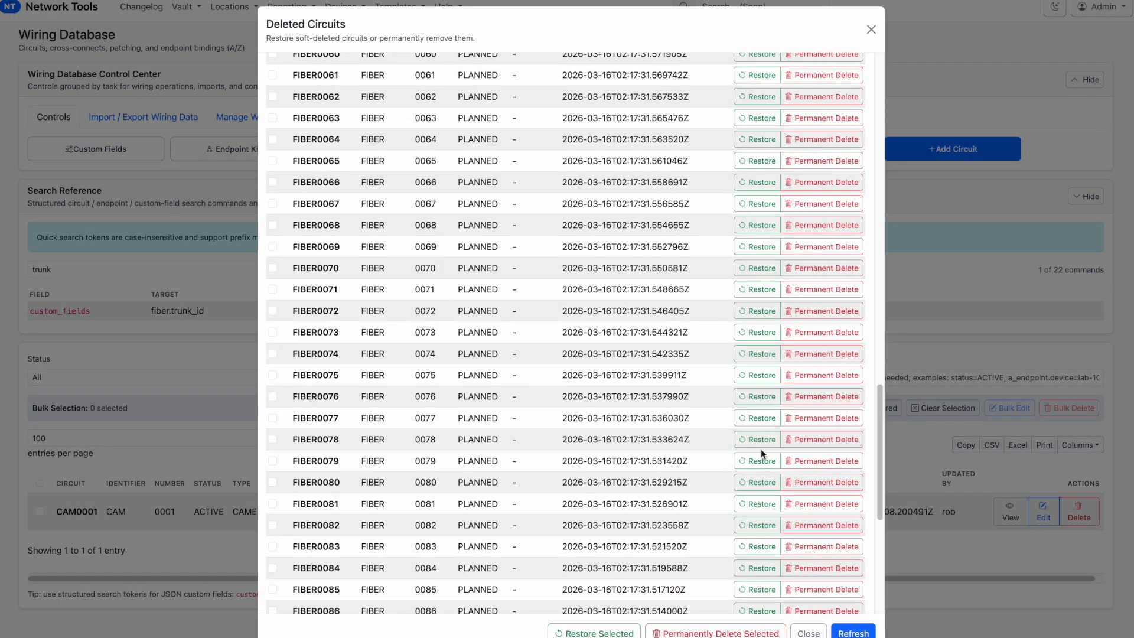
pyautogui.scroll(20, 762, 454)
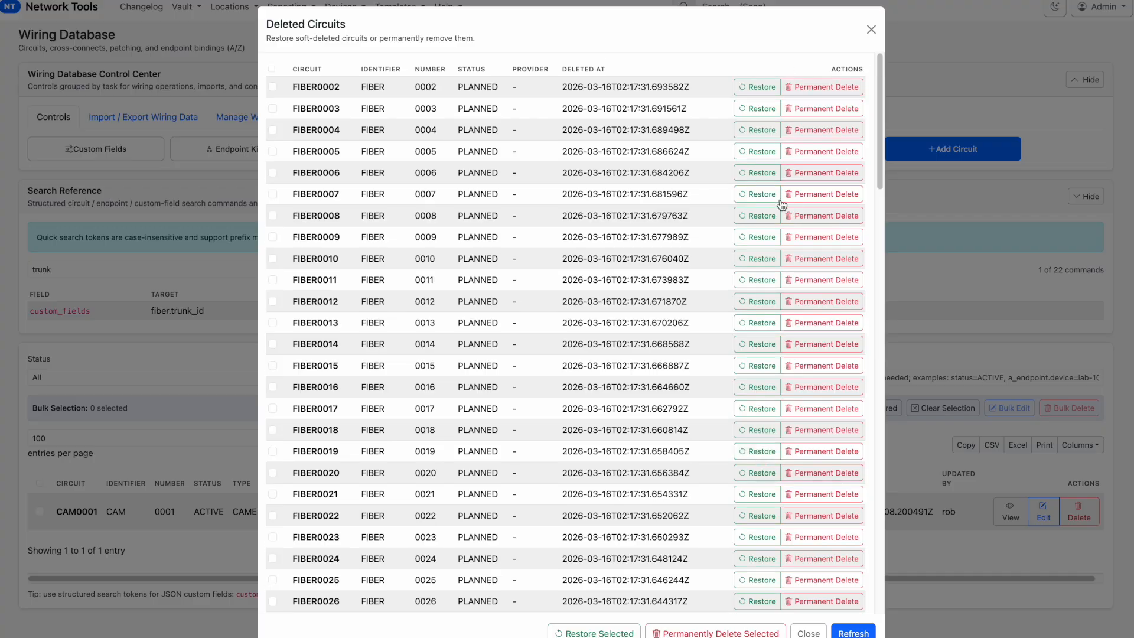
pyautogui.click(271, 69)
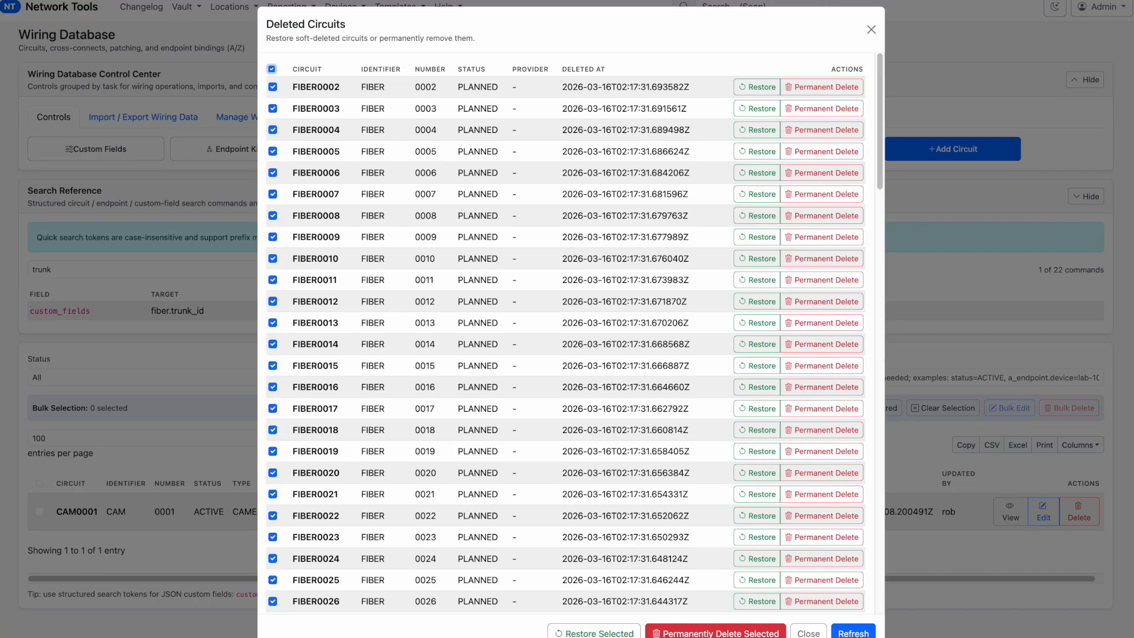
pyautogui.click(702, 633)
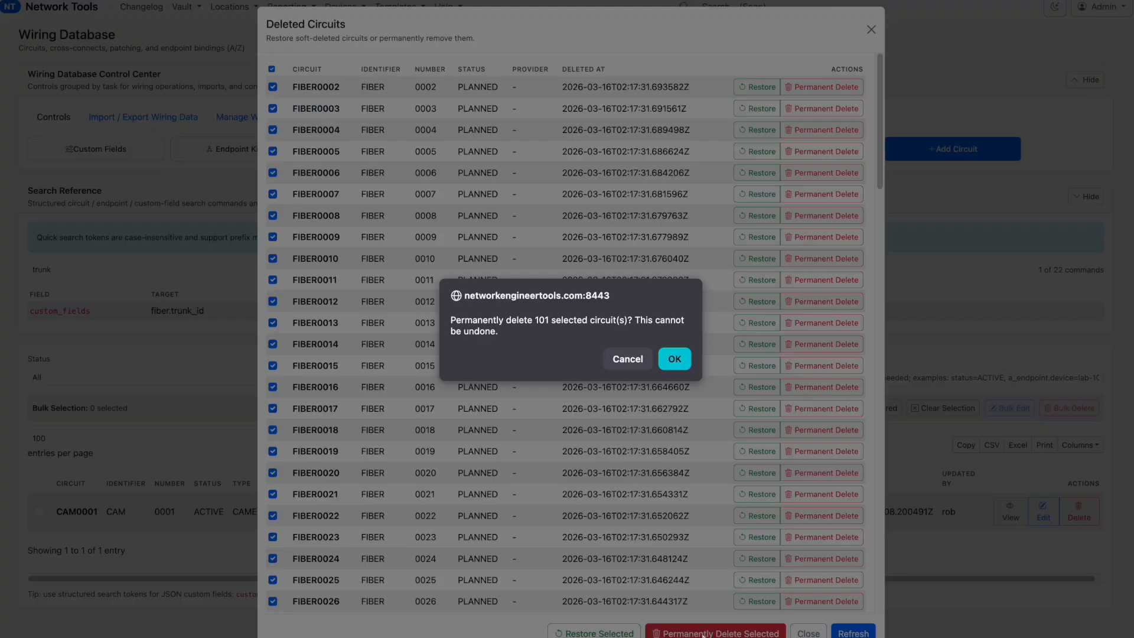
pyautogui.click(668, 367)
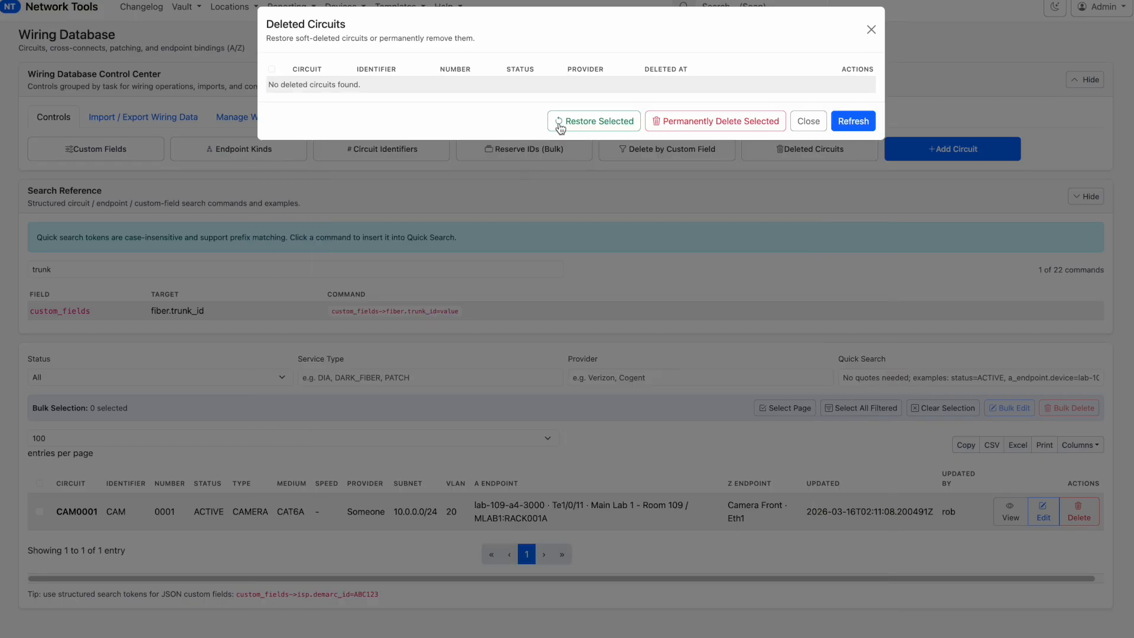
pyautogui.click(809, 128)
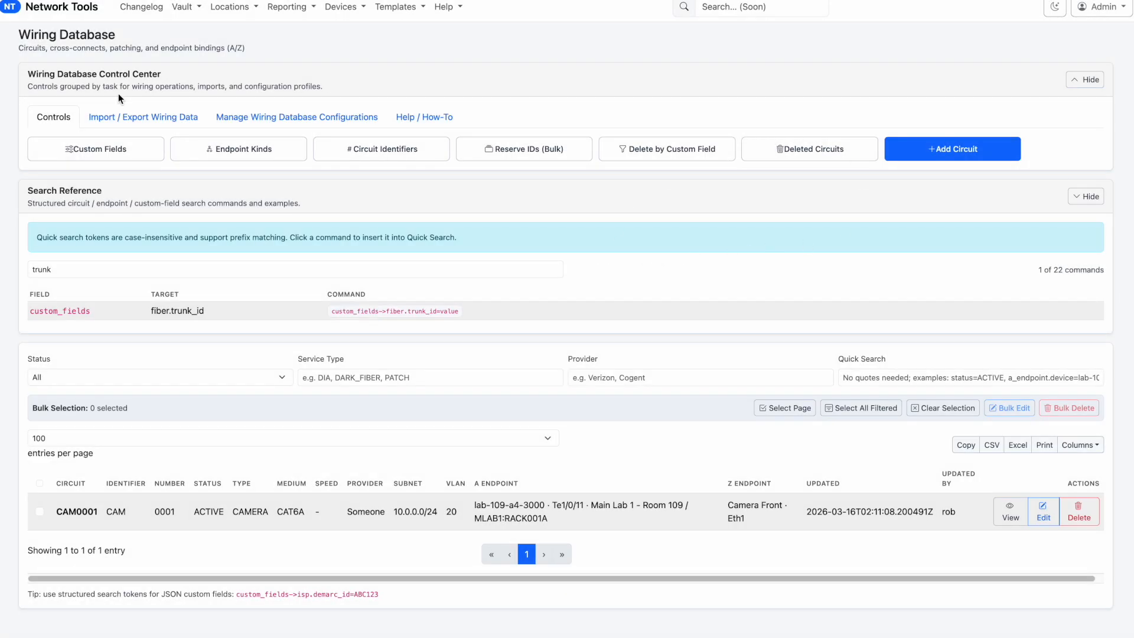
# Open a new CSV import profile and try moving Circuit Id Number and Circuit Id Full to the first target row
pyautogui.click(120, 118)
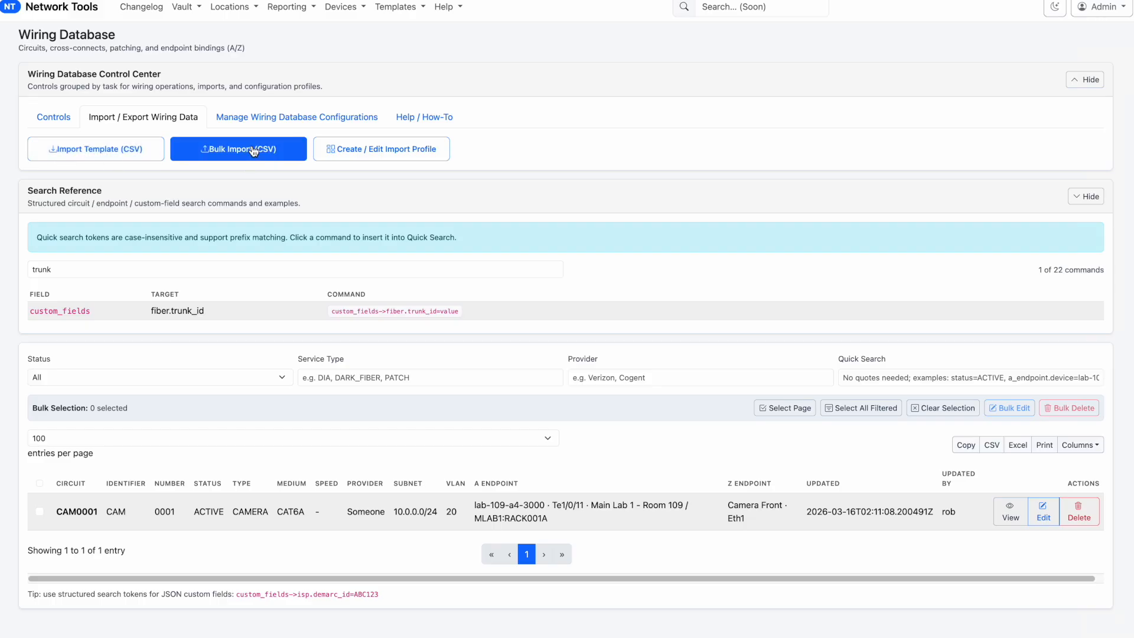
pyautogui.click(340, 155)
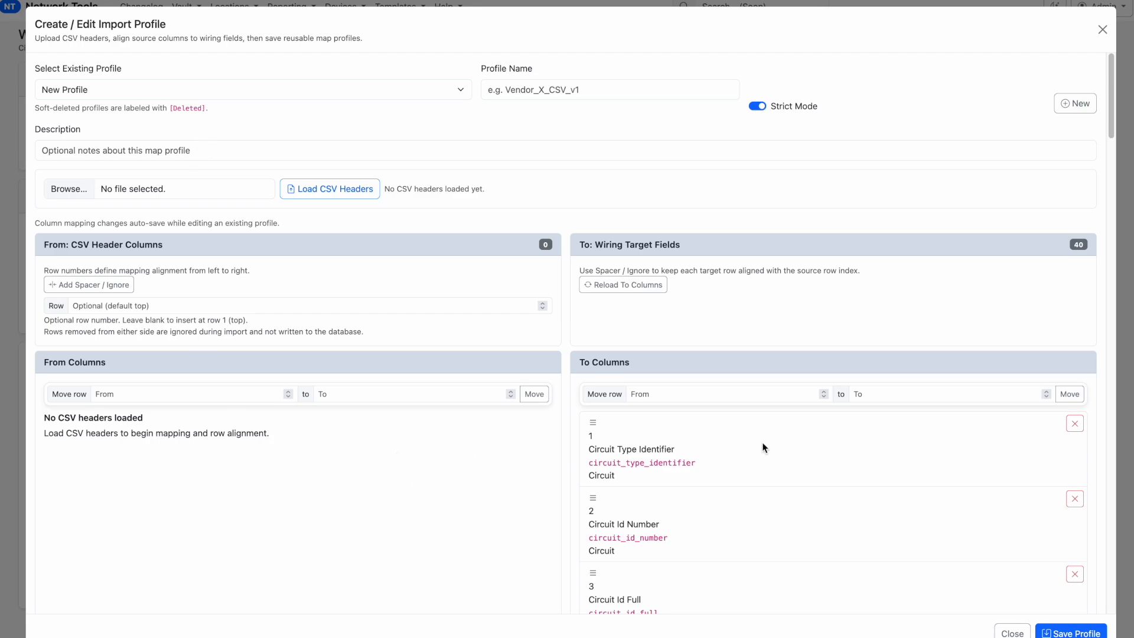
pyautogui.moveTo(709, 526); pyautogui.dragTo(707, 450)
pyautogui.moveTo(690, 575); pyautogui.dragTo(694, 444)
# Review the remaining wiring target fields, and leave the import profile unsaved to return to the Wiring Database controls
pyautogui.scroll(-3, 681, 370)
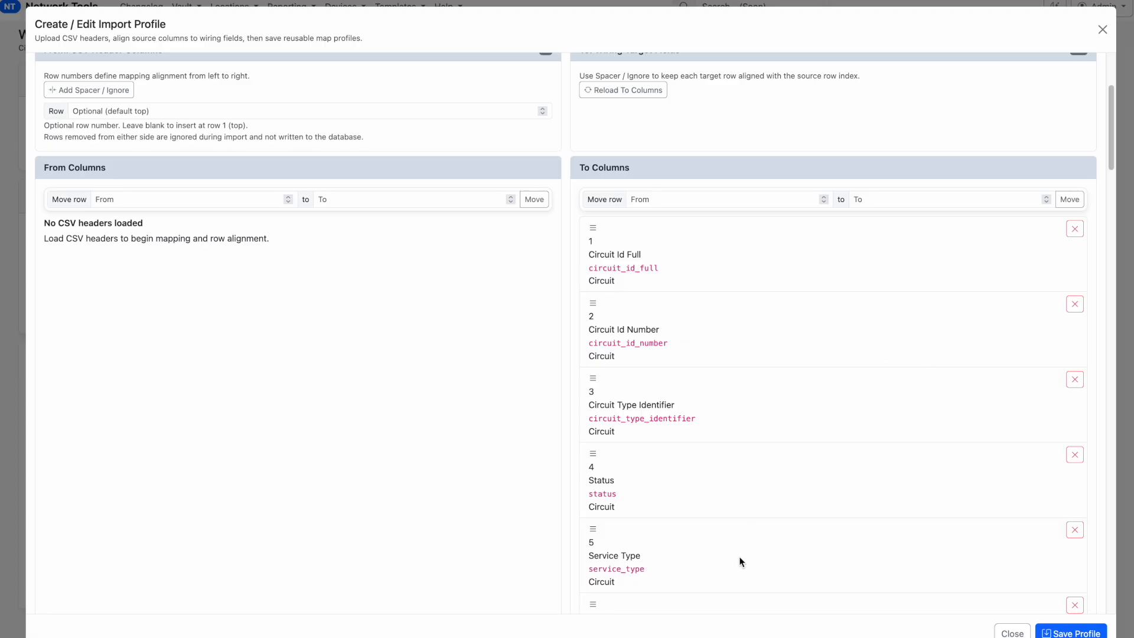
pyautogui.scroll(-1, 748, 560)
pyautogui.scroll(-3, 747, 560)
pyautogui.scroll(6, 749, 552)
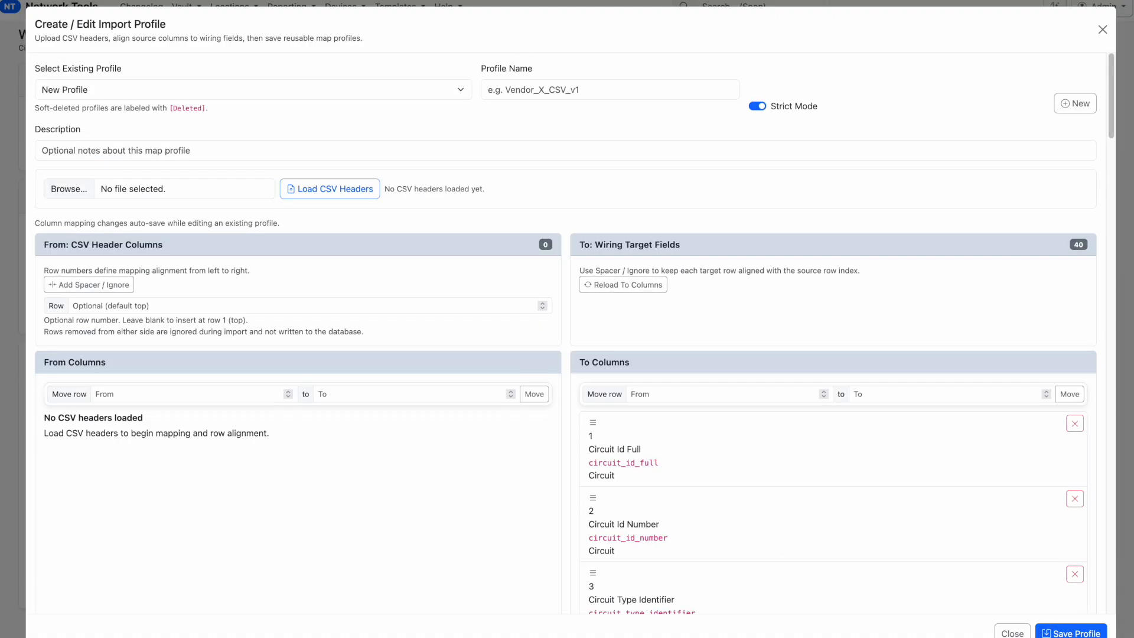
pyautogui.click(1013, 632)
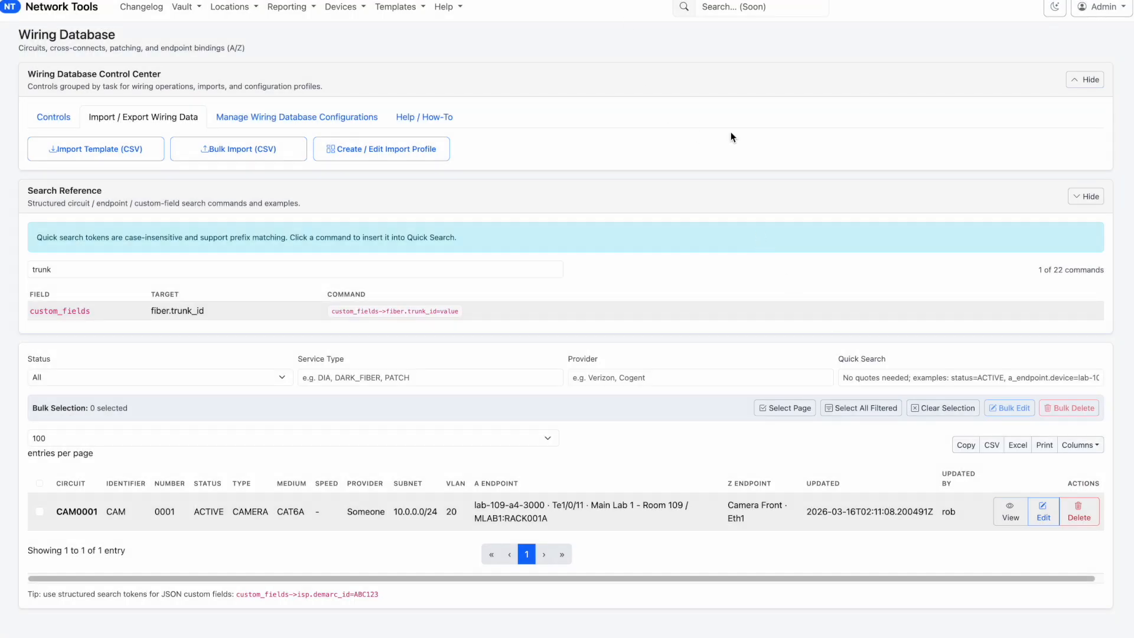
pyautogui.click(62, 121)
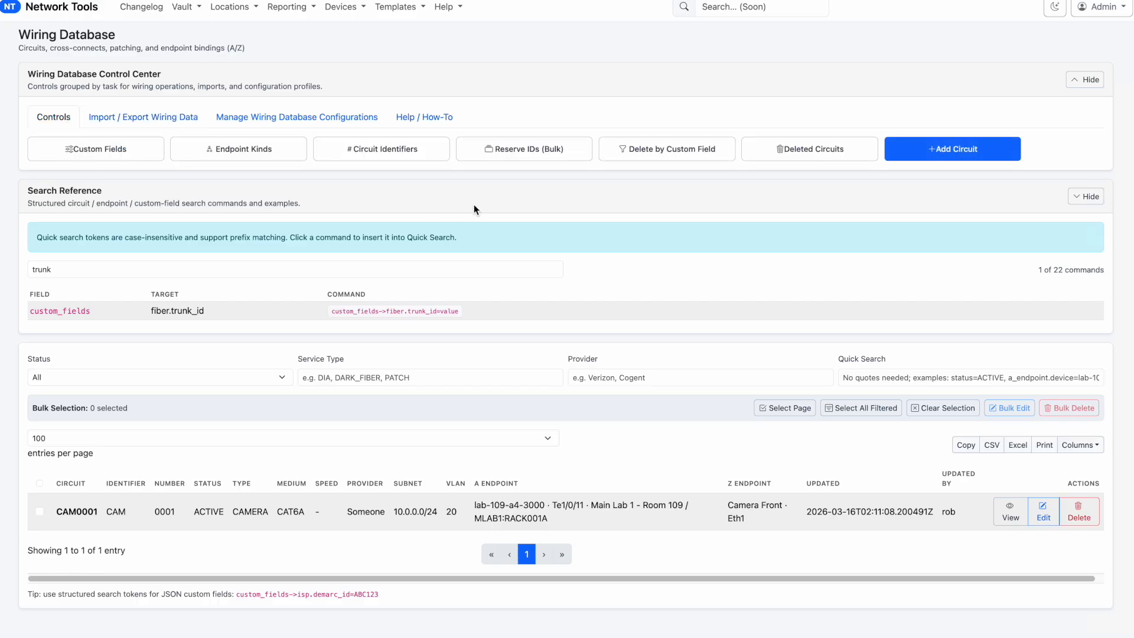
pyautogui.scroll(1, 642, 170)
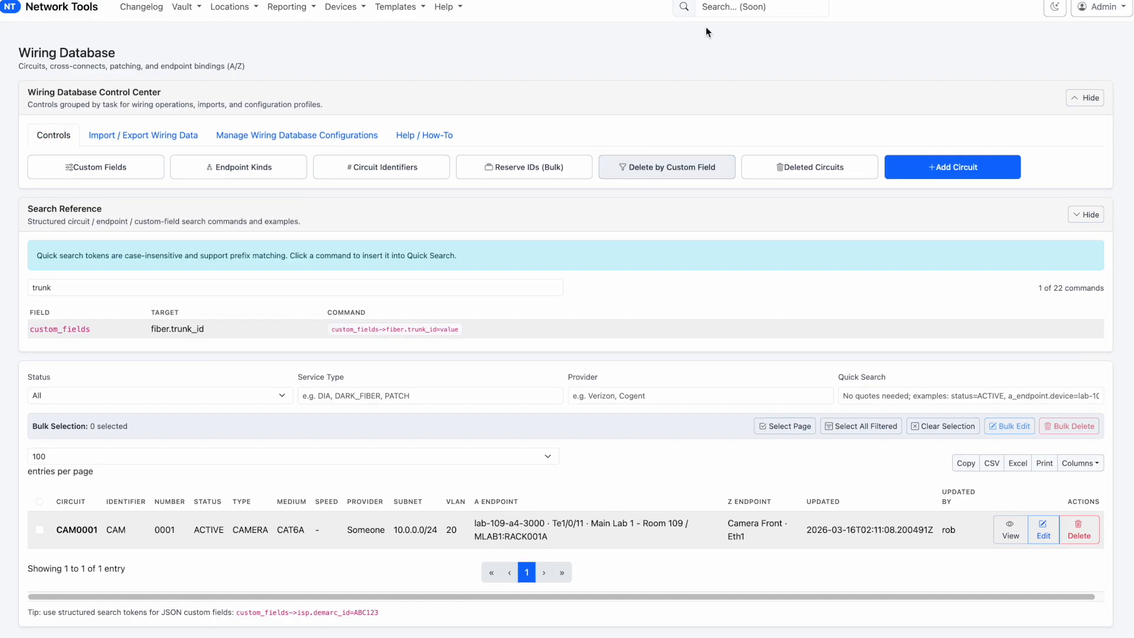